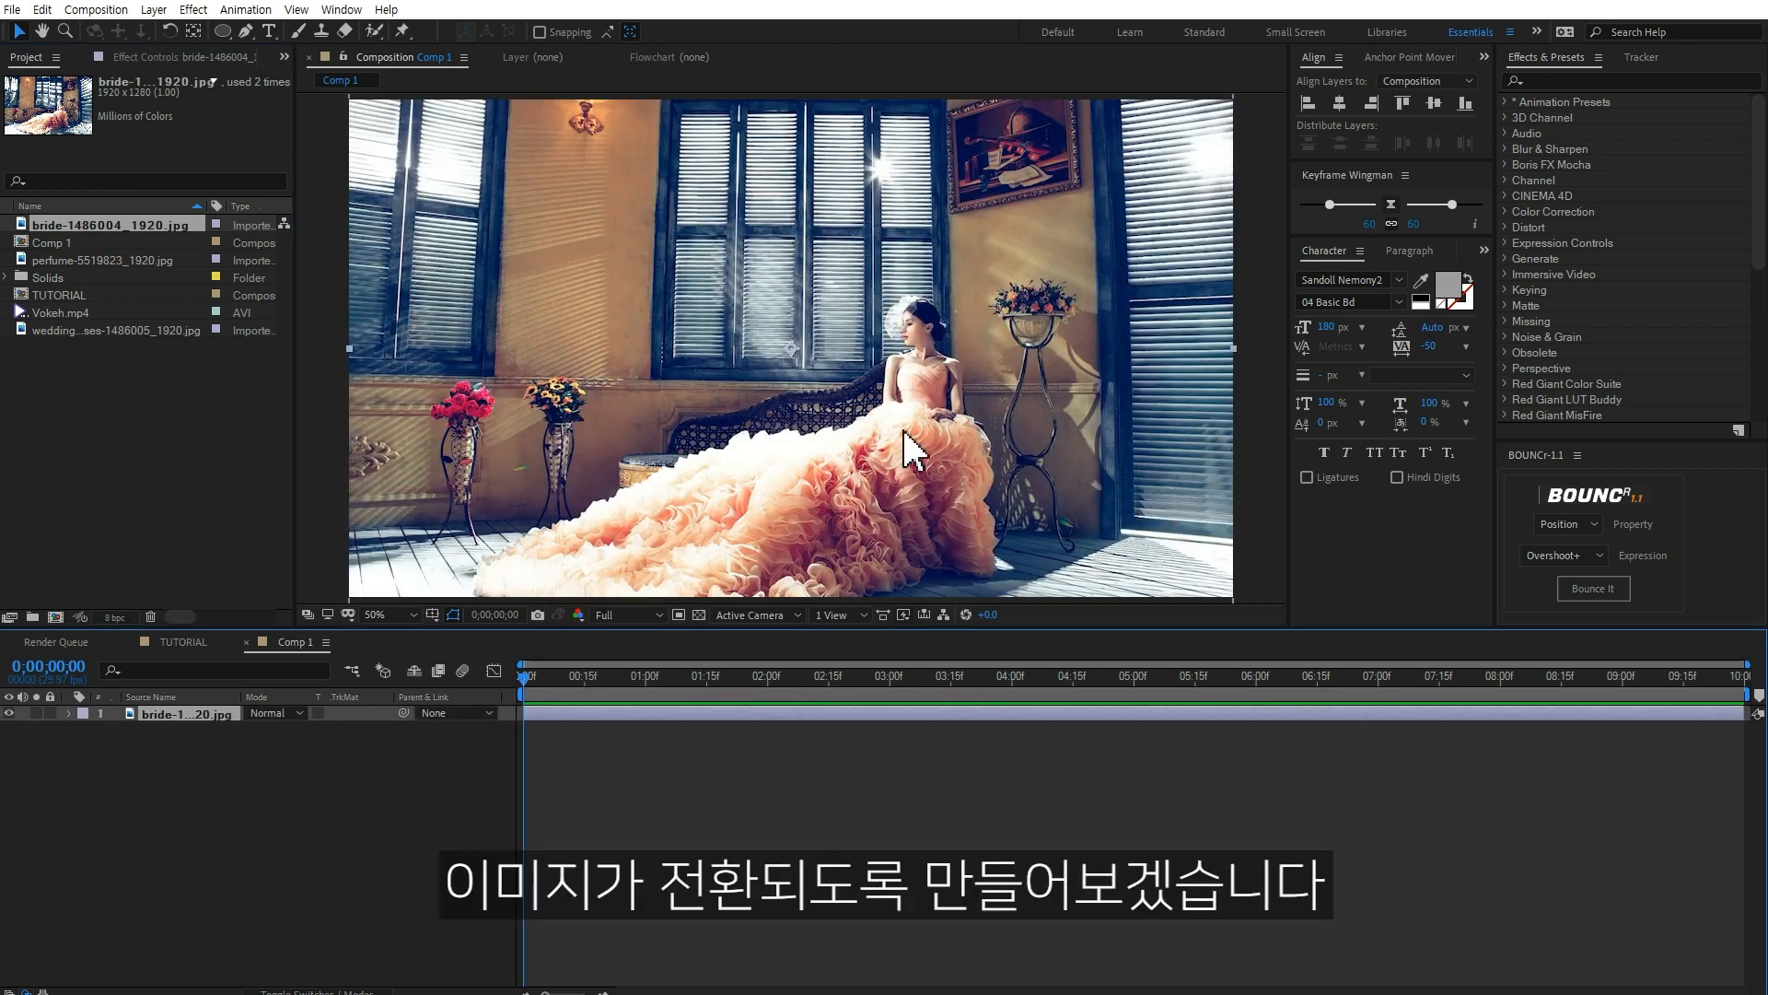
- Add the perfume image to Comp 1 above the bride layer and shift it to start at 2 seconds
{"action": "left_click_drag", "start_coordinate": [703, 683], "coordinate": [890, 689]}
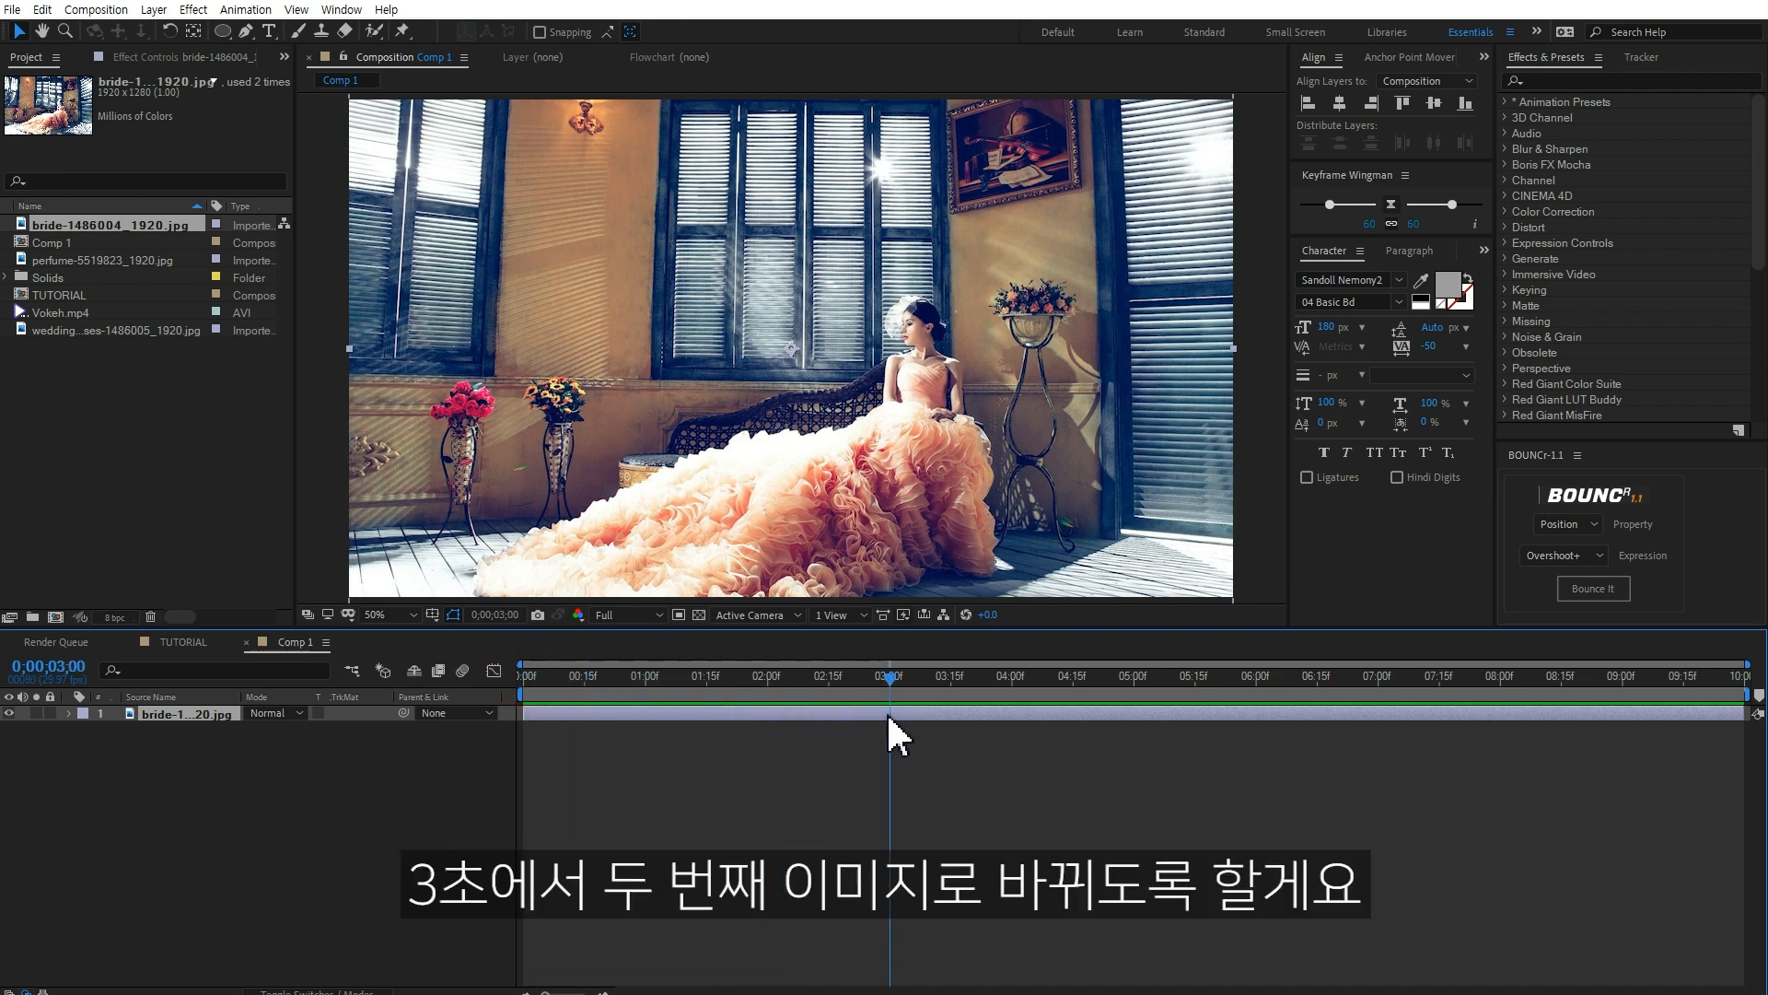
{"action": "left_click_drag", "start_coordinate": [115, 274], "coordinate": [890, 674]}
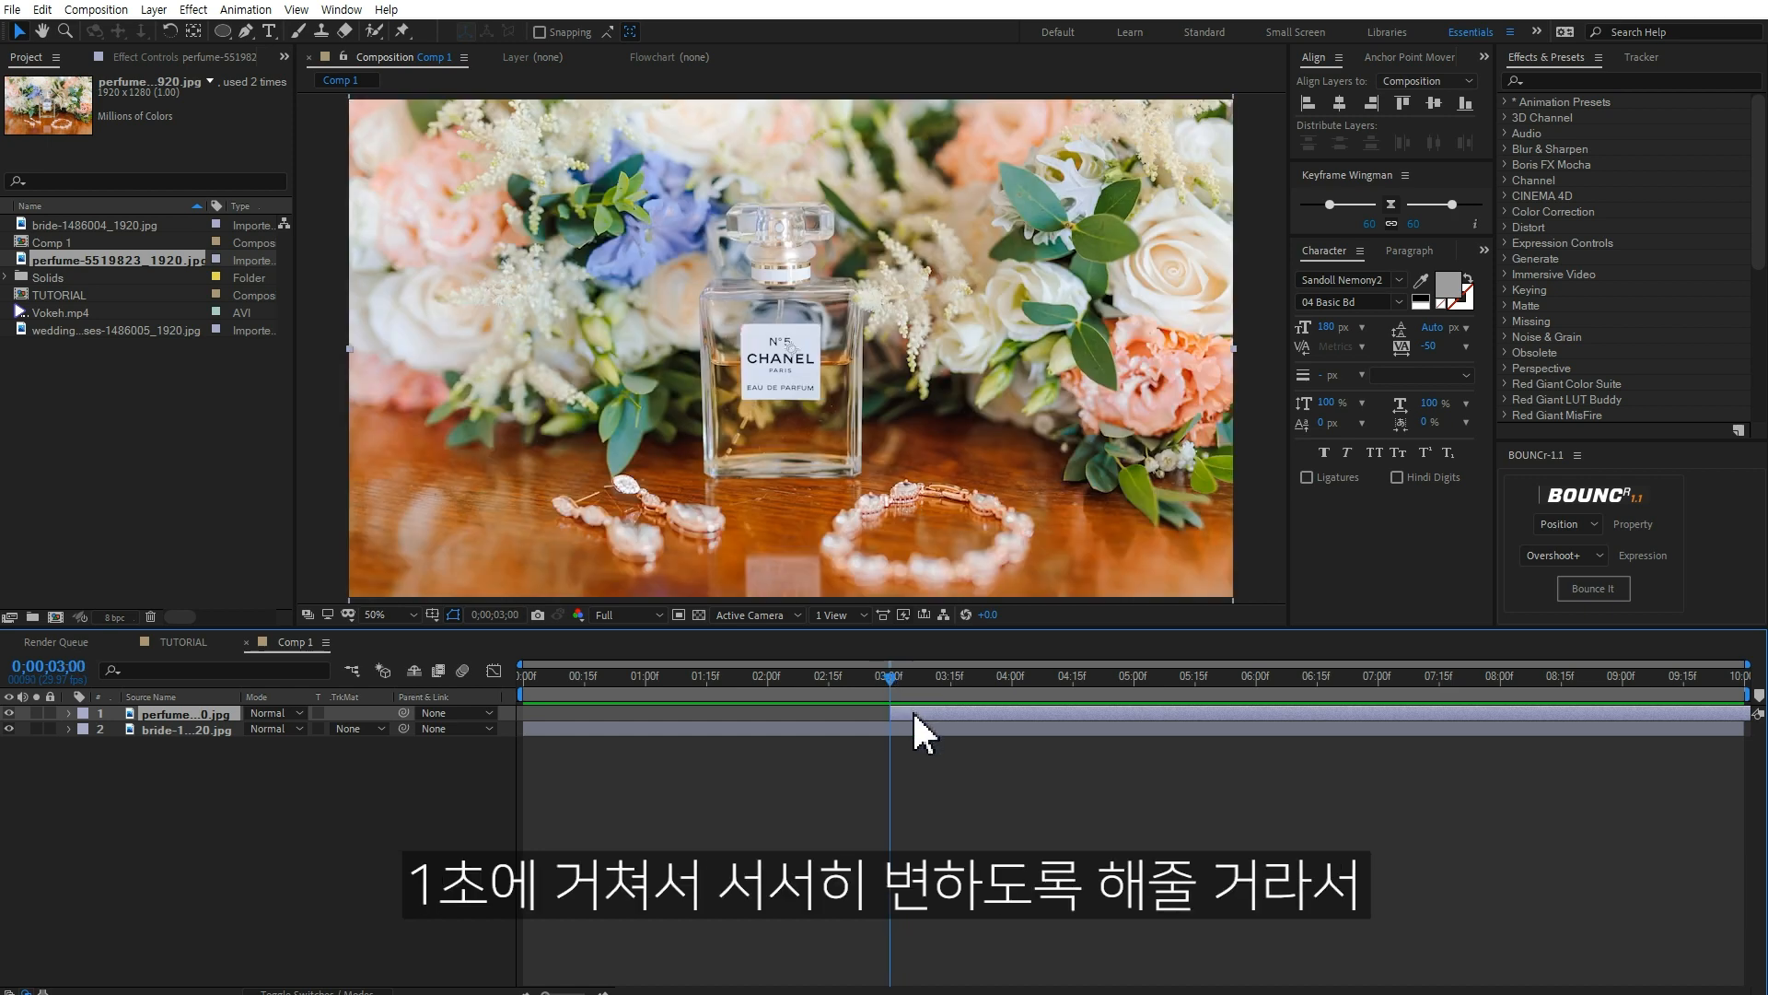
{"action": "left_click", "coordinate": [765, 682]}
{"action": "left_click_drag", "start_coordinate": [934, 714], "coordinate": [815, 711]}
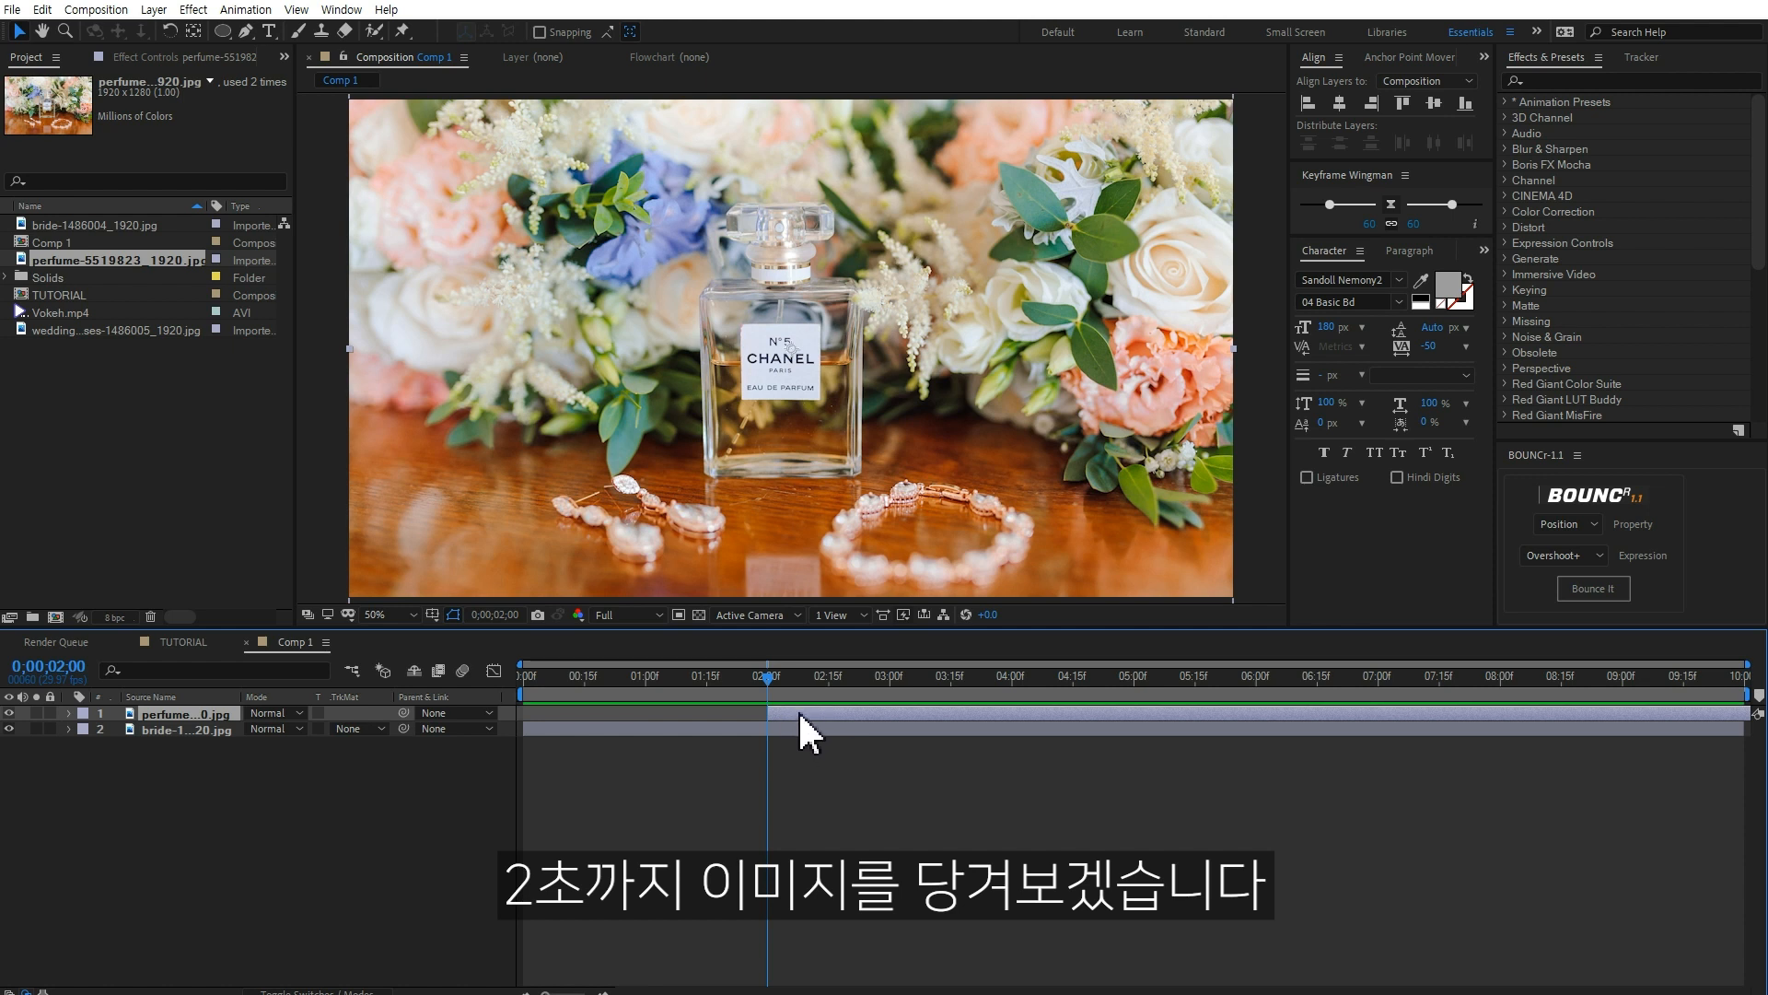
- Set an opacity keyframe of 0% on the perfume layer at 2 seconds
{"action": "key", "text": "t"}
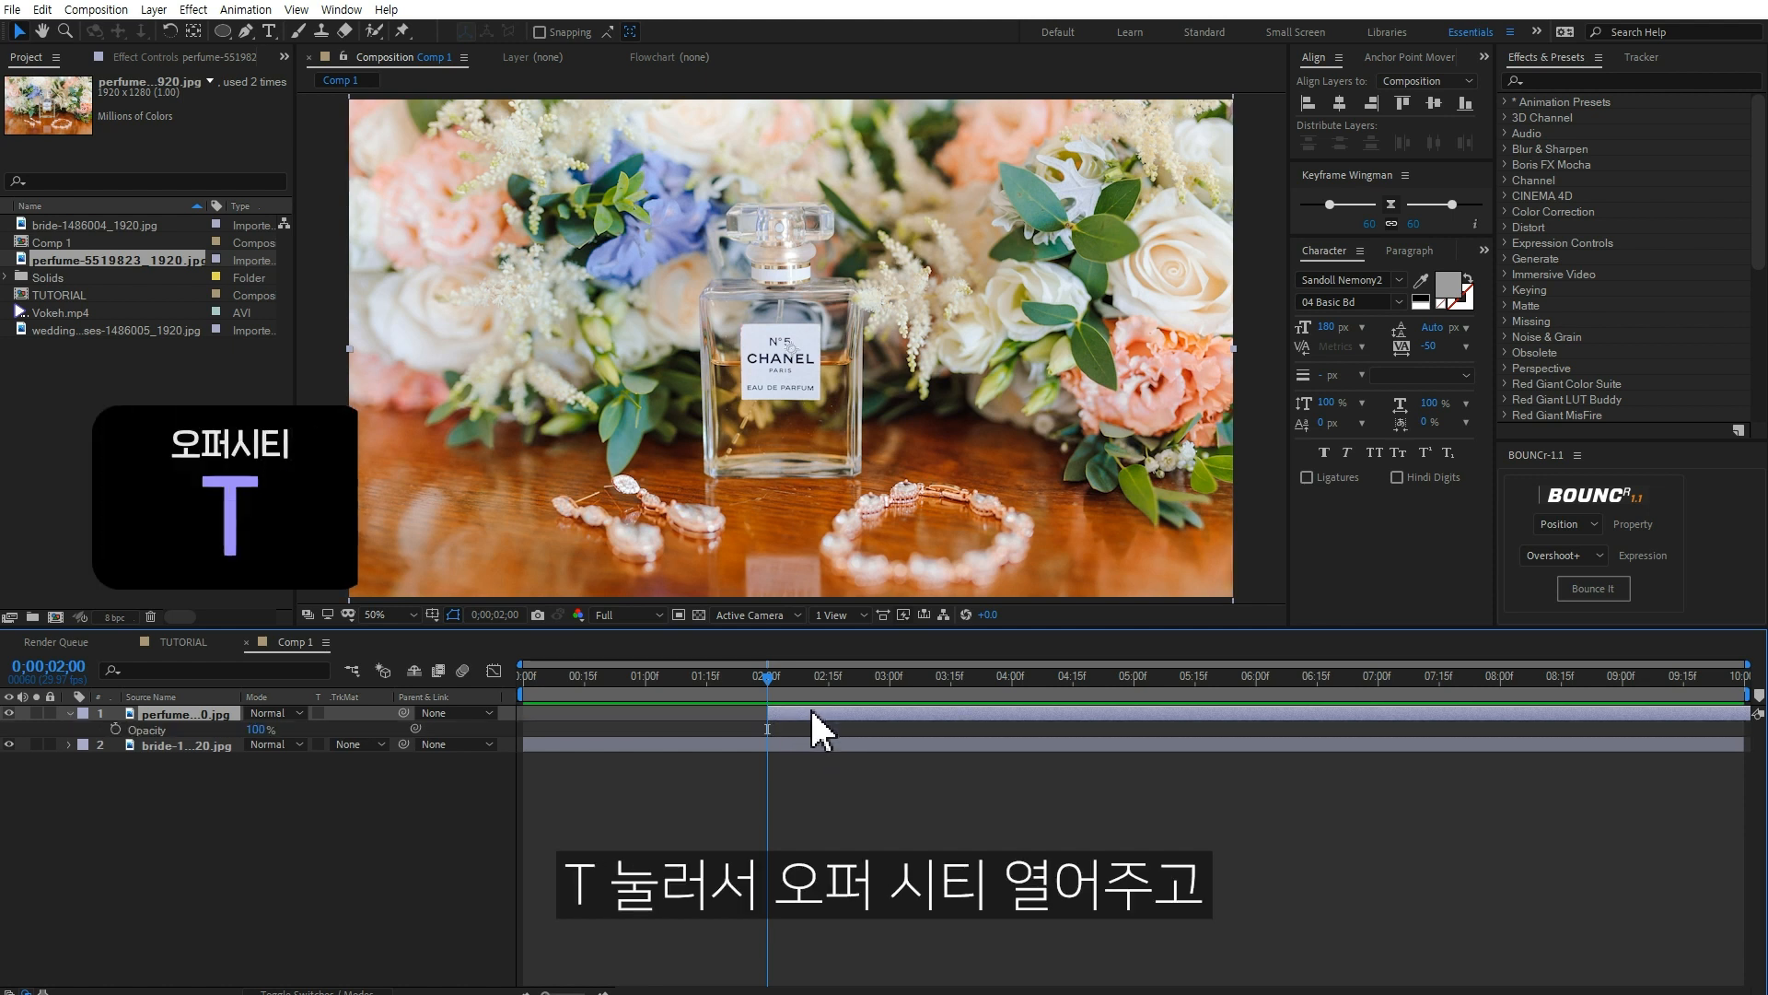
{"action": "left_click", "coordinate": [255, 730]}
{"action": "type", "text": "0"}
{"action": "key", "text": "Return"}
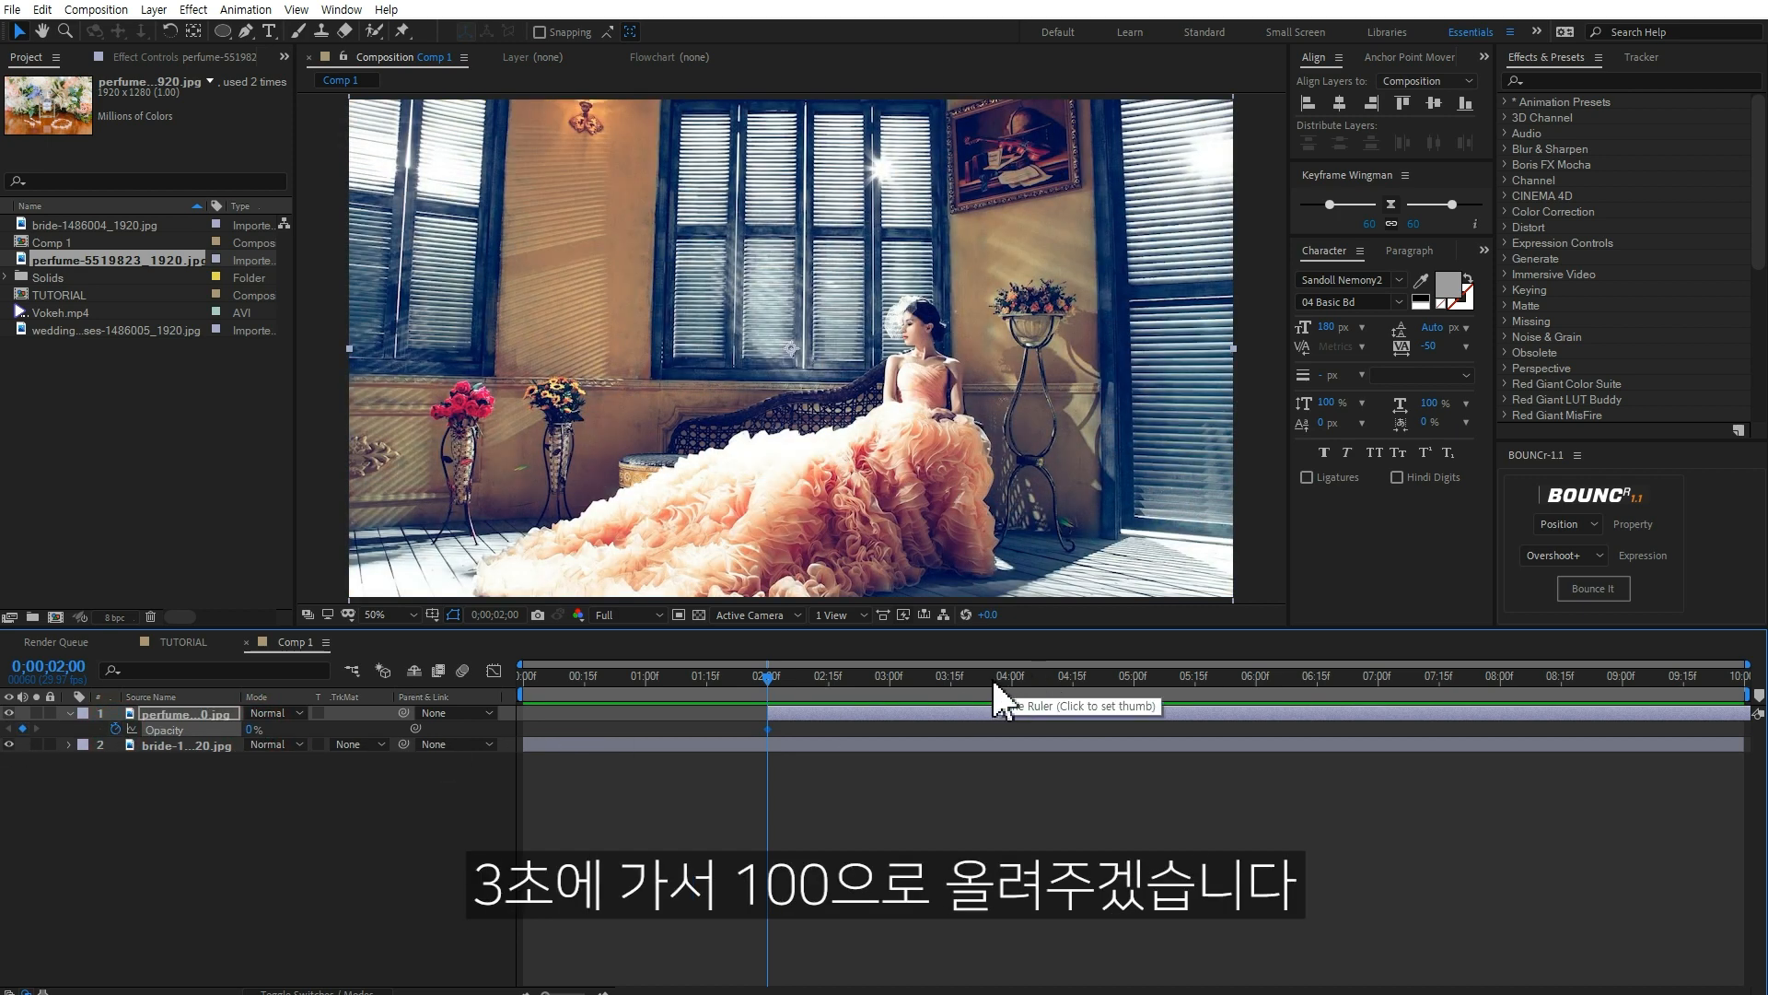
- Set the perfume layer's opacity to 100% at 3 seconds and apply Easy Ease to both opacity keyframes
{"action": "left_click", "coordinate": [887, 676]}
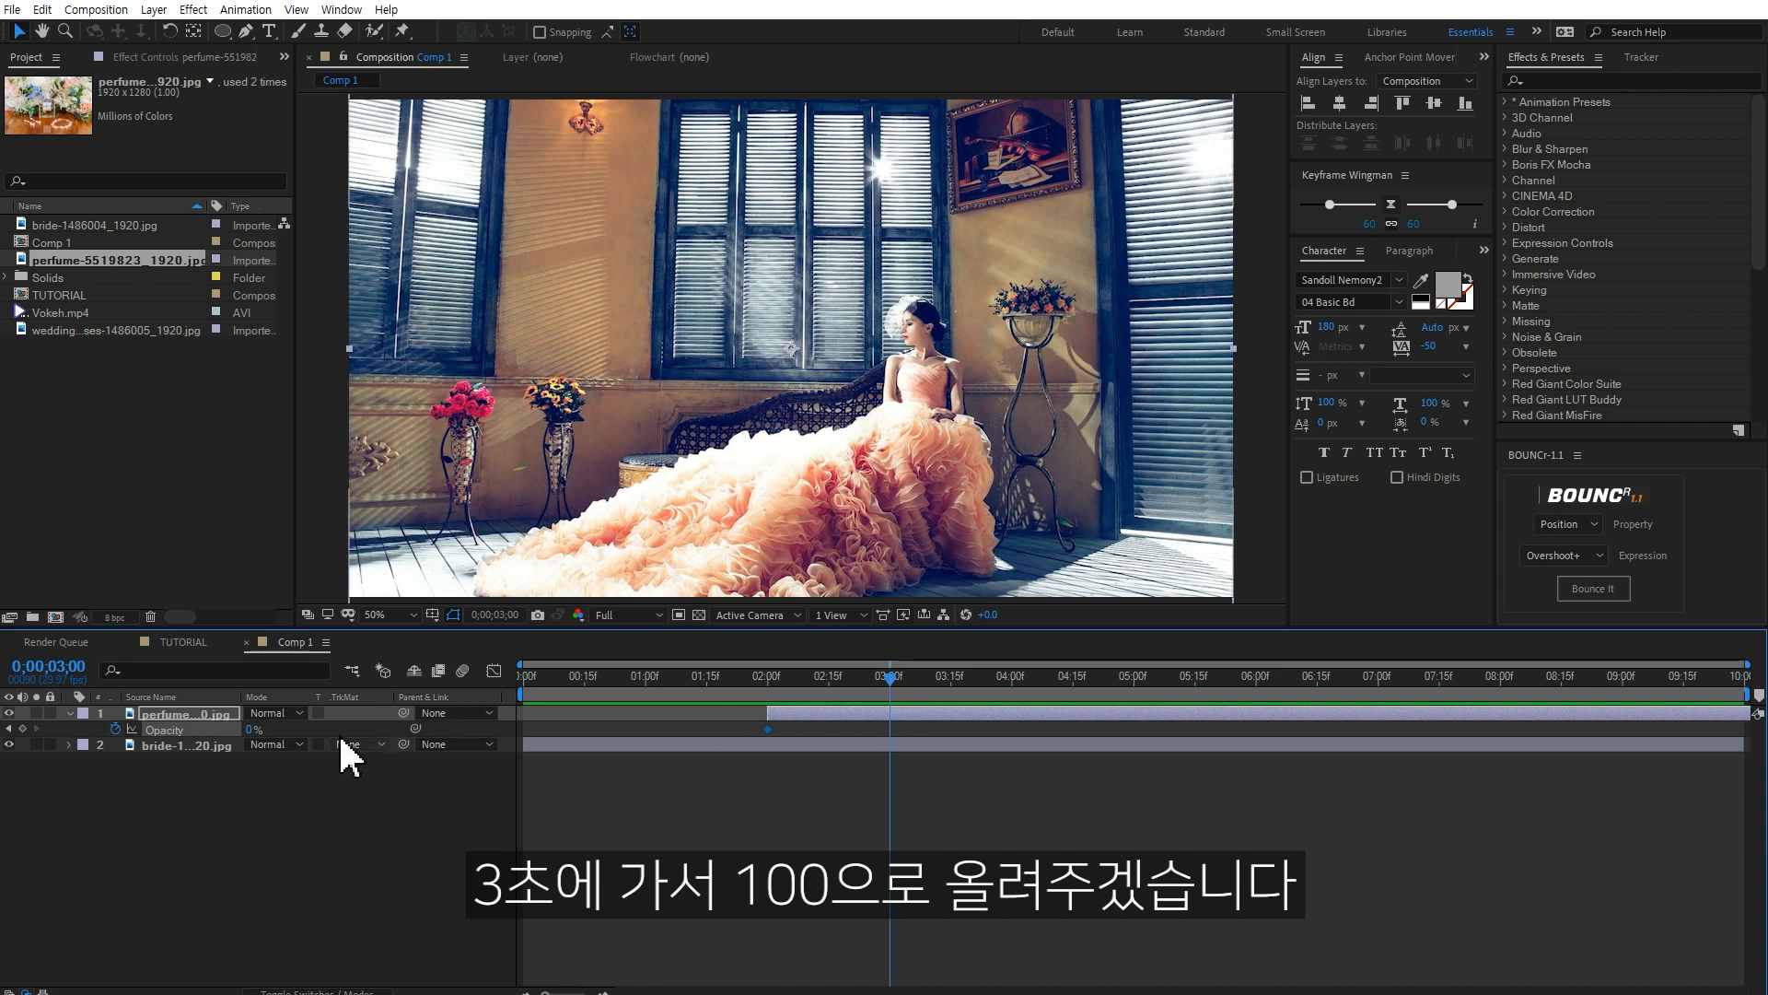
{"action": "left_click", "coordinate": [251, 729]}
{"action": "type", "text": "100"}
{"action": "key", "text": "Return"}
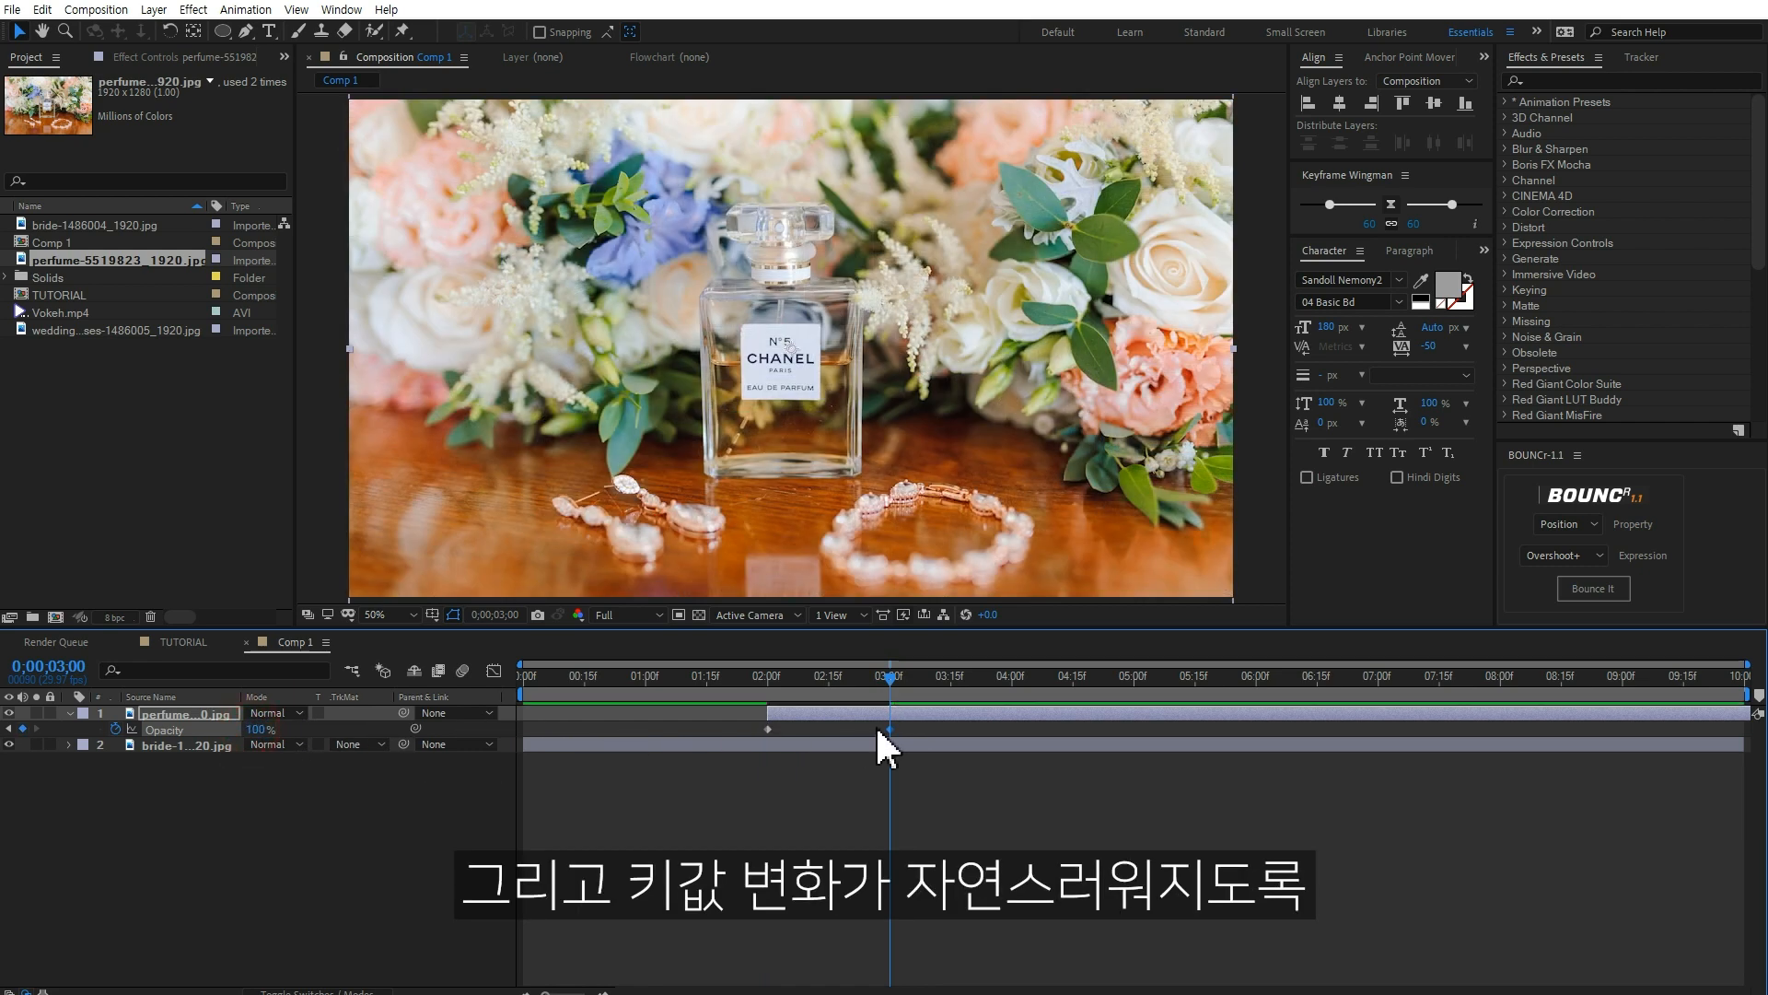
{"action": "left_click_drag", "start_coordinate": [934, 729], "coordinate": [978, 701]}
{"action": "key", "text": "F9"}
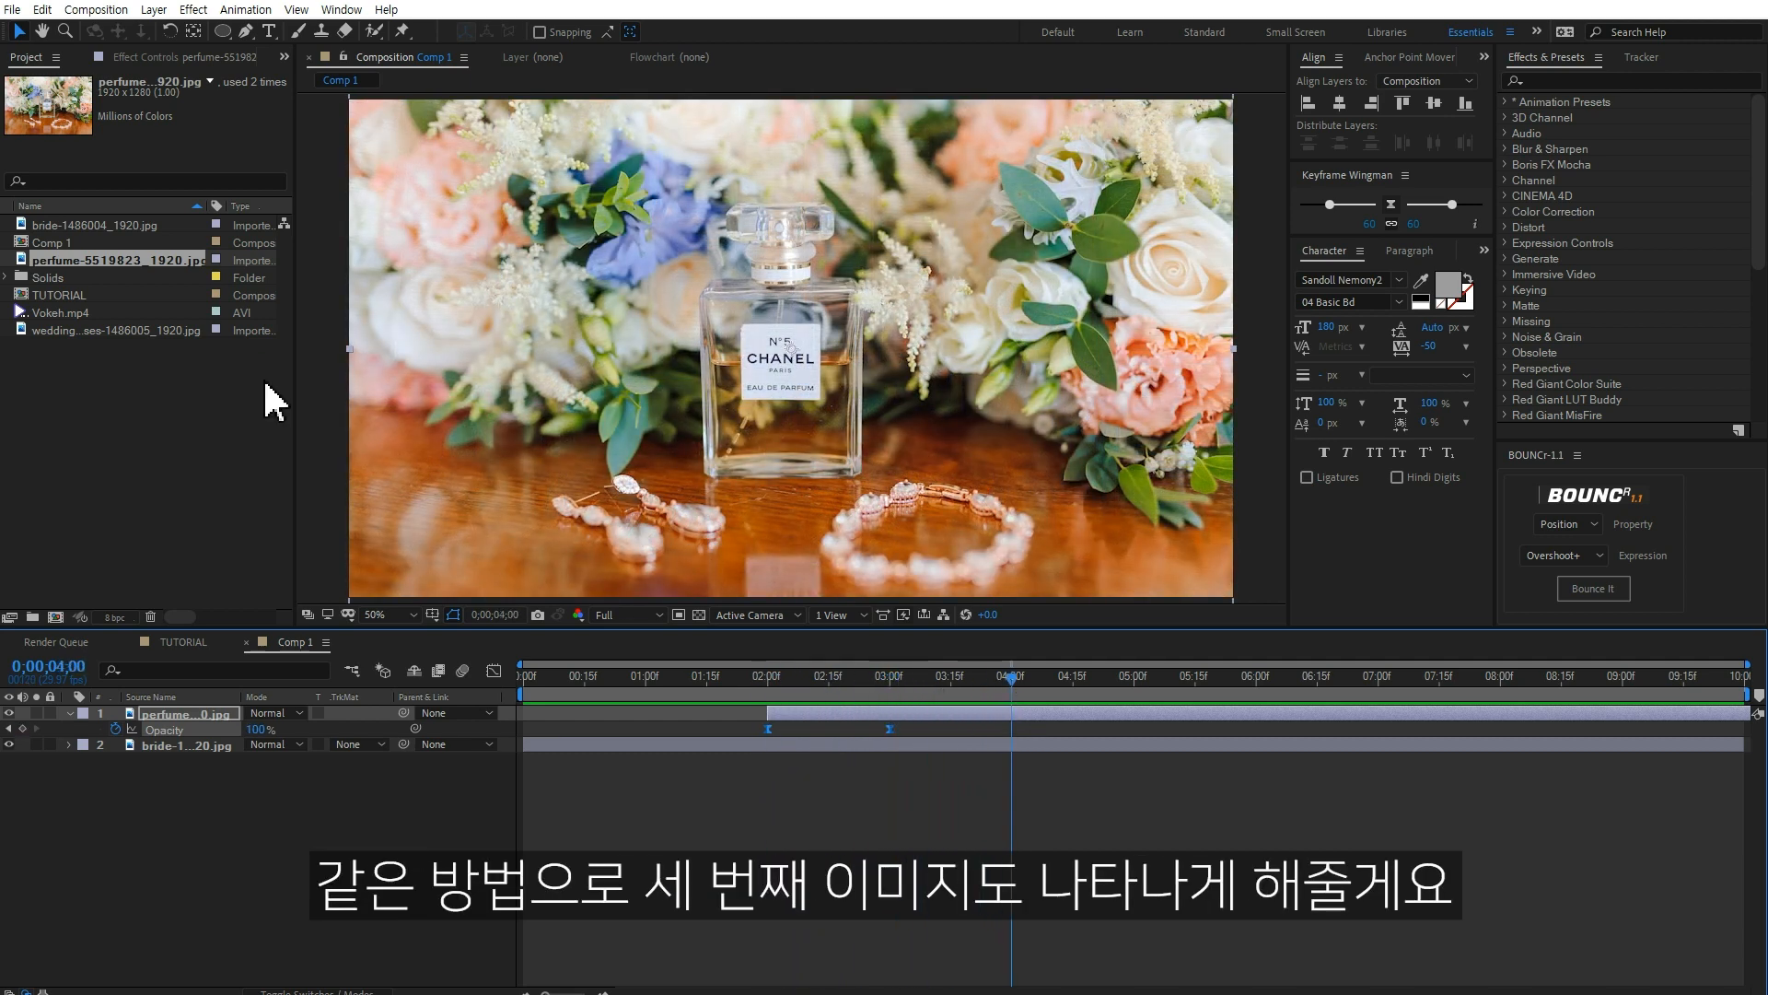
- Add the wedding dress image as the top layer starting at 4 seconds, with a 100% opacity keyframe at 5 seconds
{"action": "left_click_drag", "start_coordinate": [73, 332], "coordinate": [1053, 711]}
{"action": "key", "text": "t"}
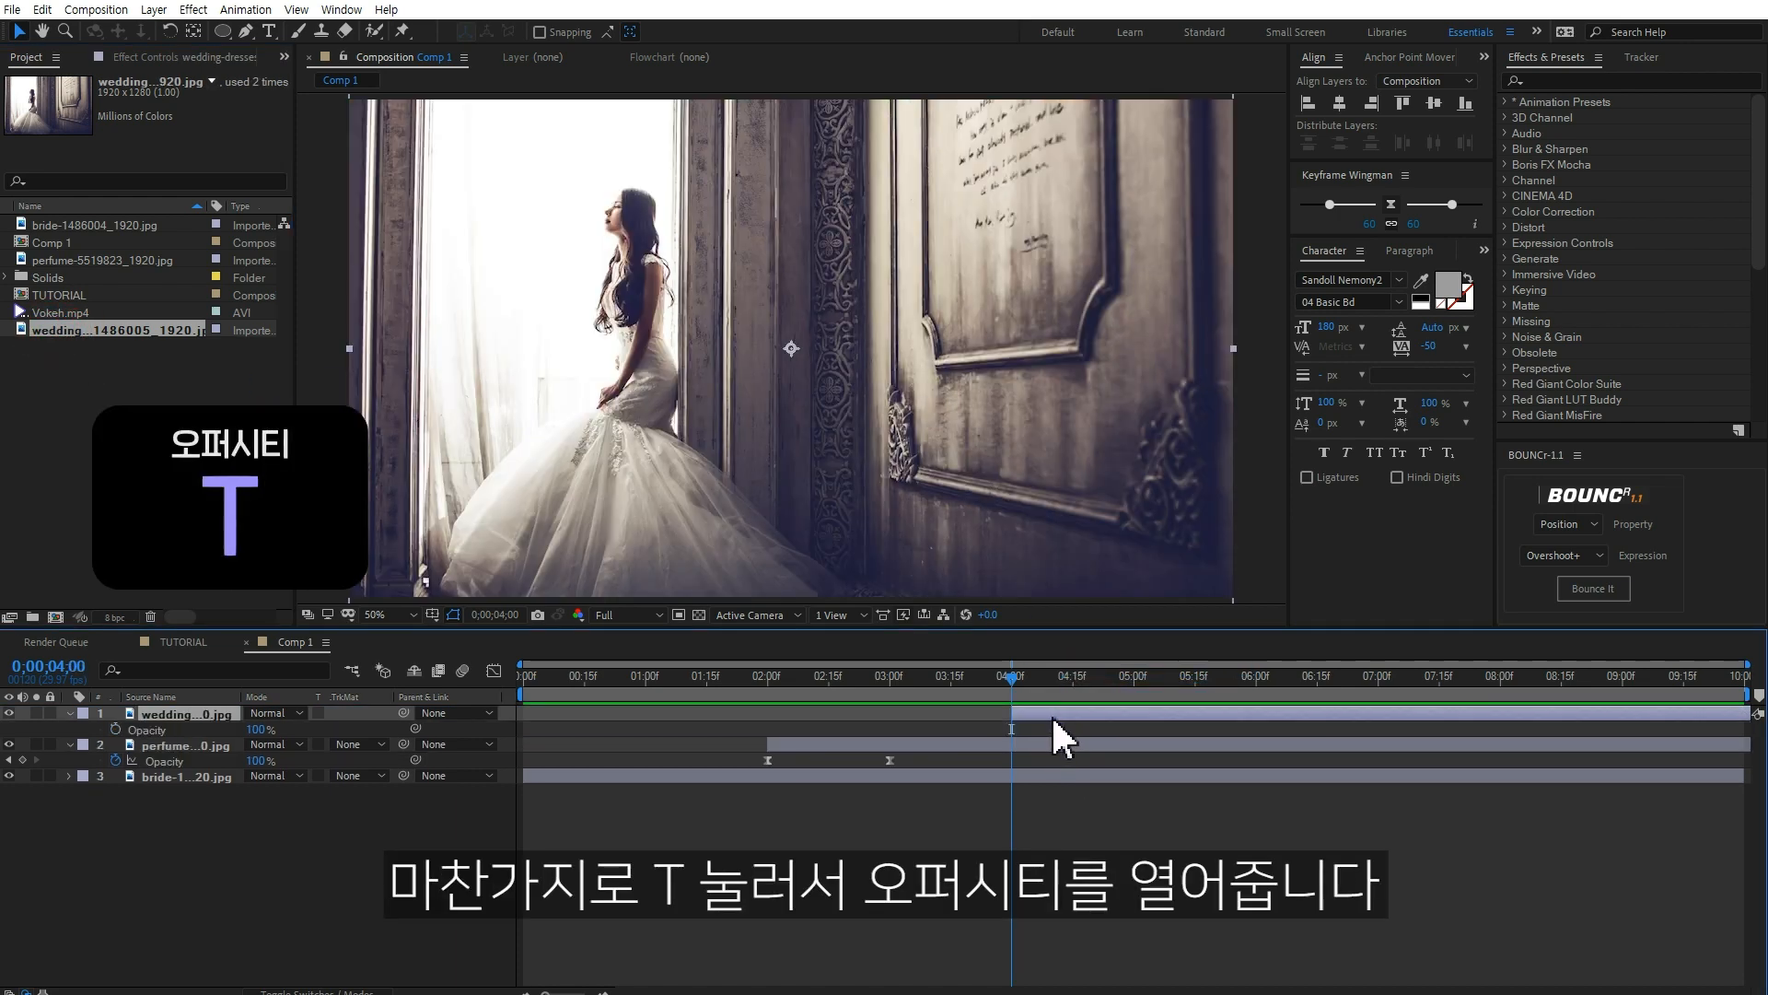
{"action": "left_click", "coordinate": [1134, 676]}
{"action": "left_click", "coordinate": [116, 729]}
- Set the wedding dress layer's opacity to 7% at 4 seconds and apply Easy Ease to both opacity keyframes
{"action": "left_click", "coordinate": [1012, 677]}
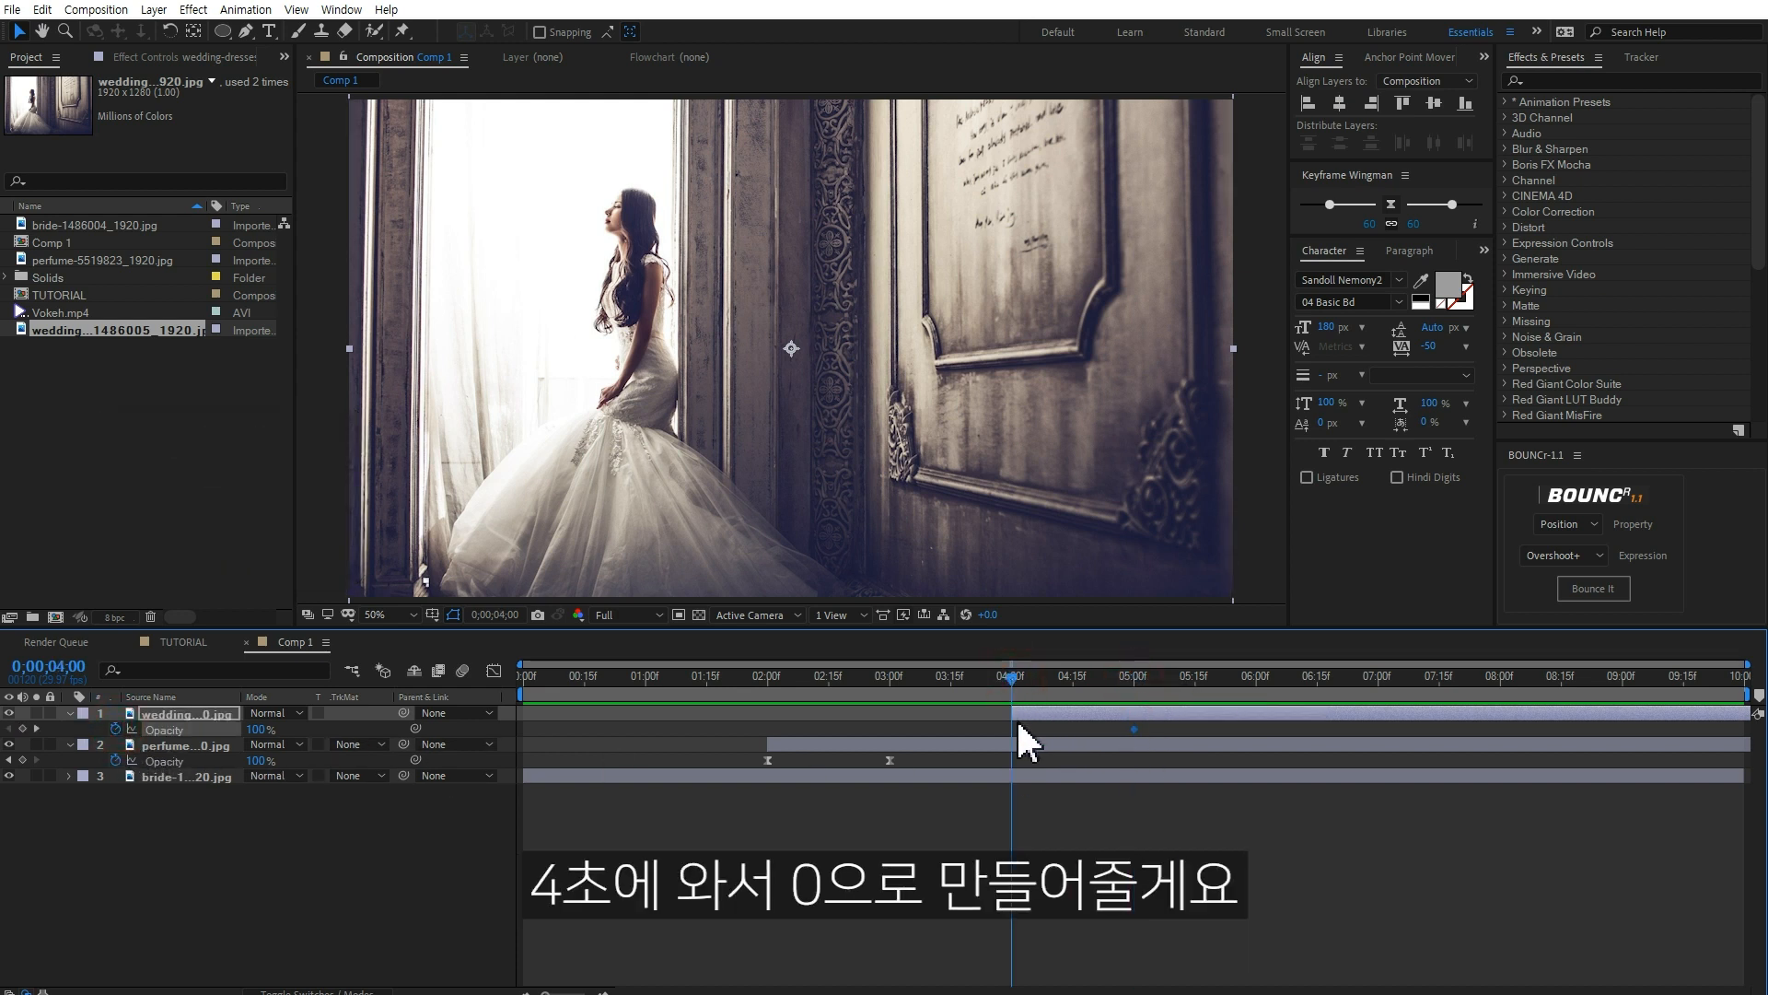
{"action": "left_click_drag", "start_coordinate": [255, 730], "coordinate": [169, 730]}
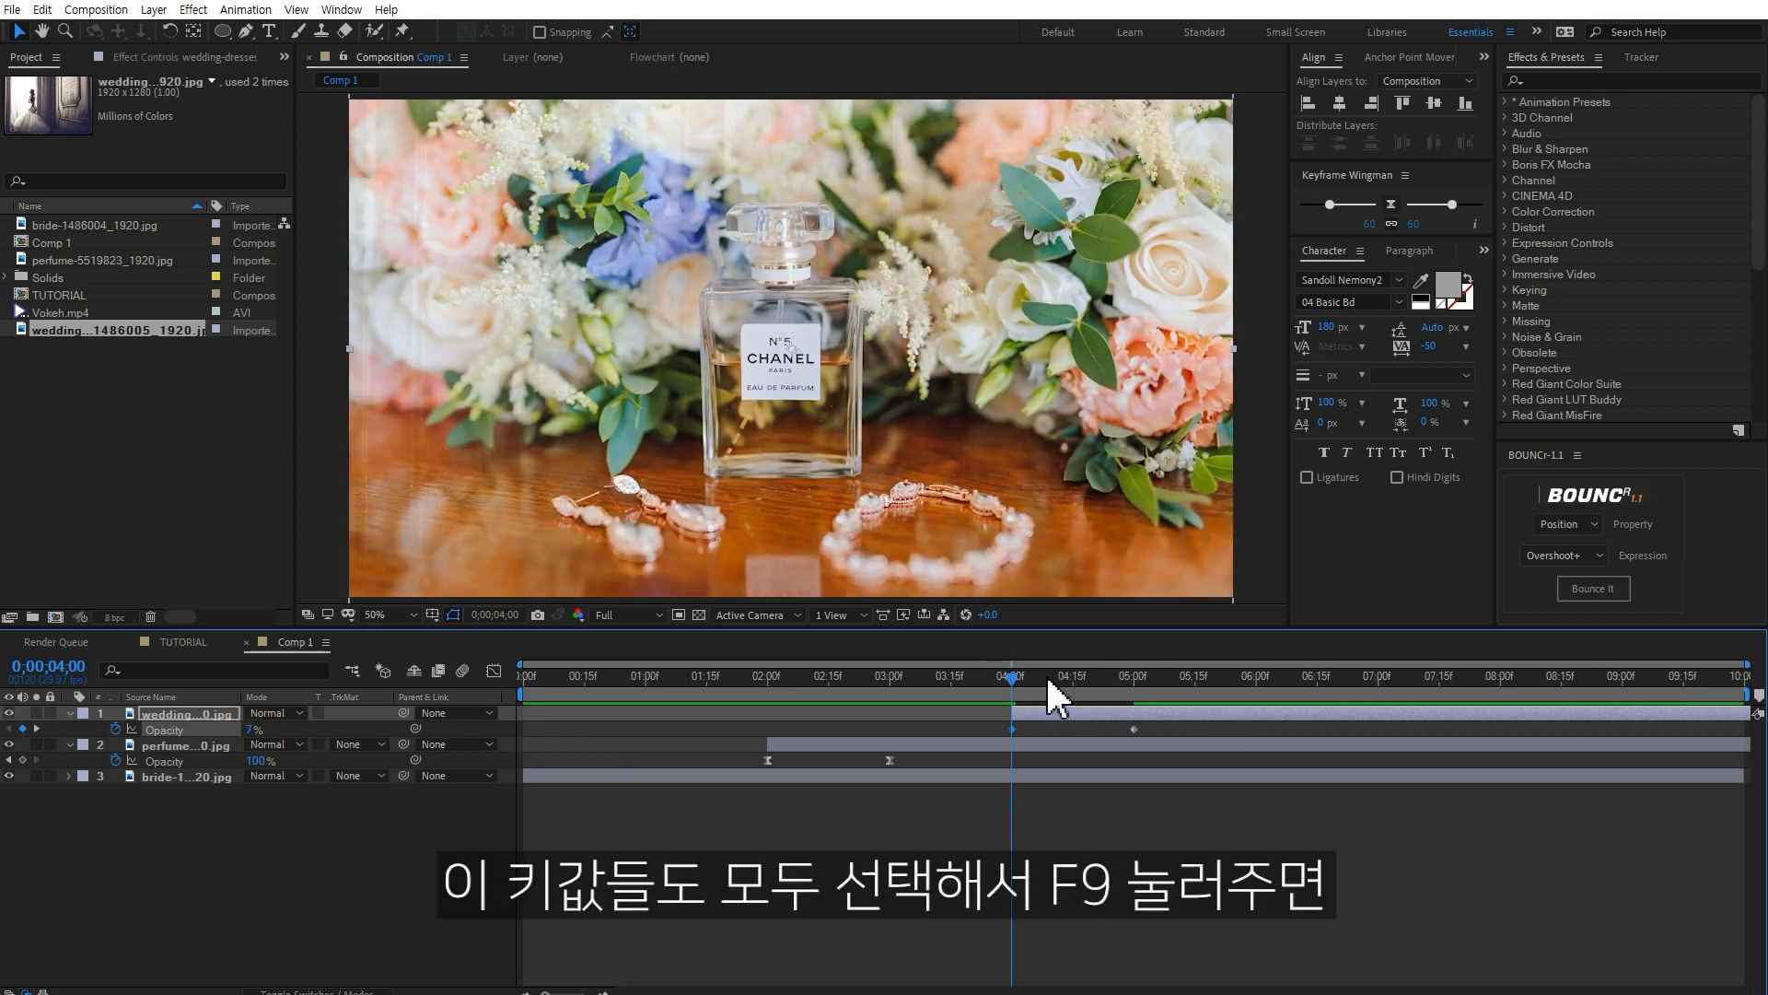
{"action": "left_click_drag", "start_coordinate": [1188, 734], "coordinate": [987, 750]}
{"action": "key", "text": "F9"}
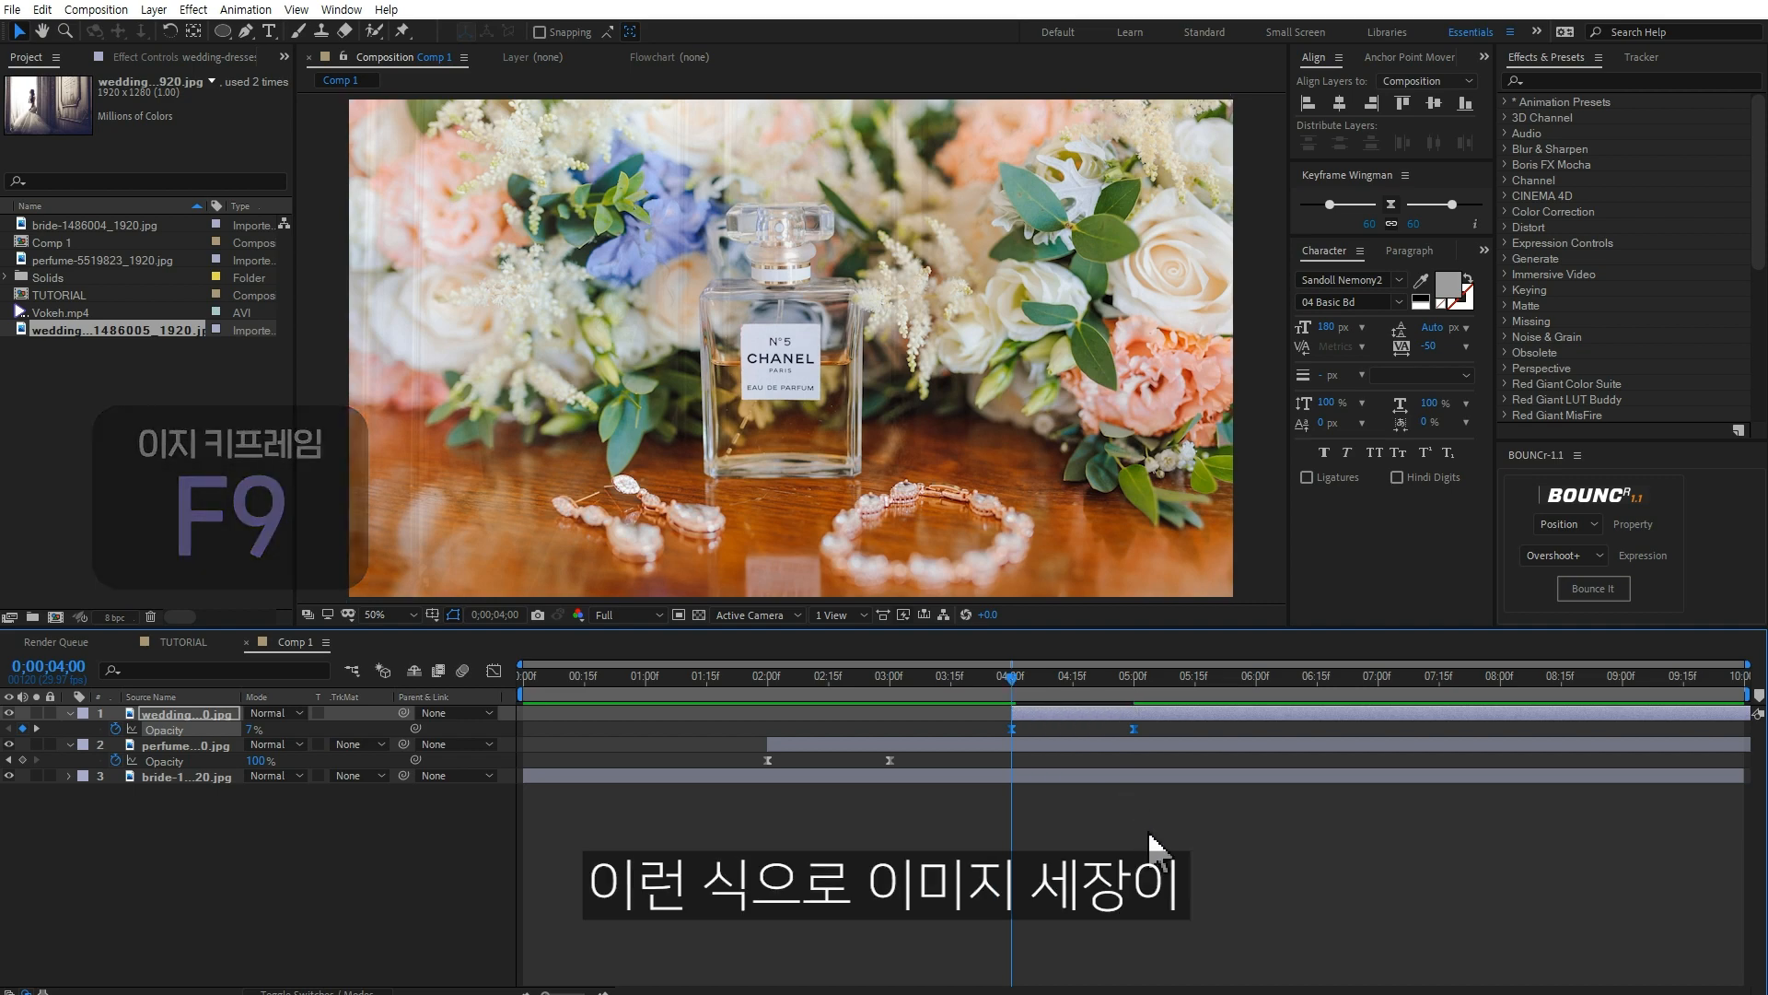
- End the work area at 0;00;06;11 and preview the crossfades between the three images
{"action": "key", "text": "space"}
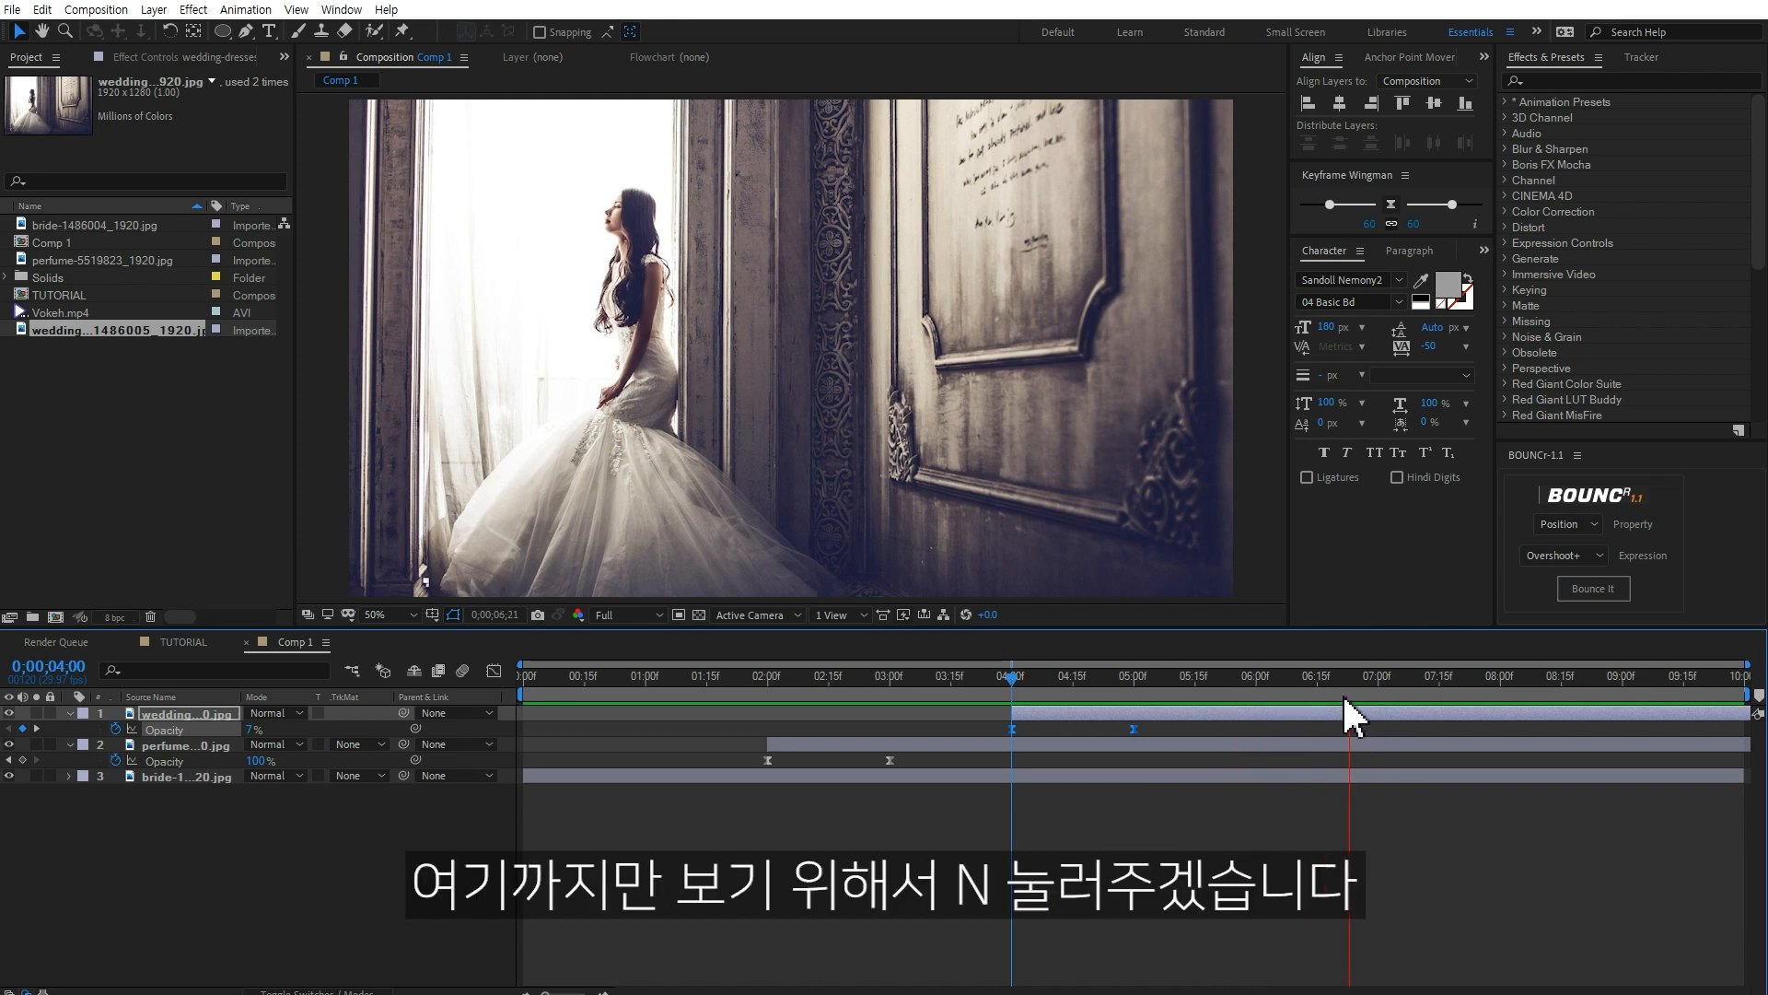
{"action": "left_click", "coordinate": [1300, 677]}
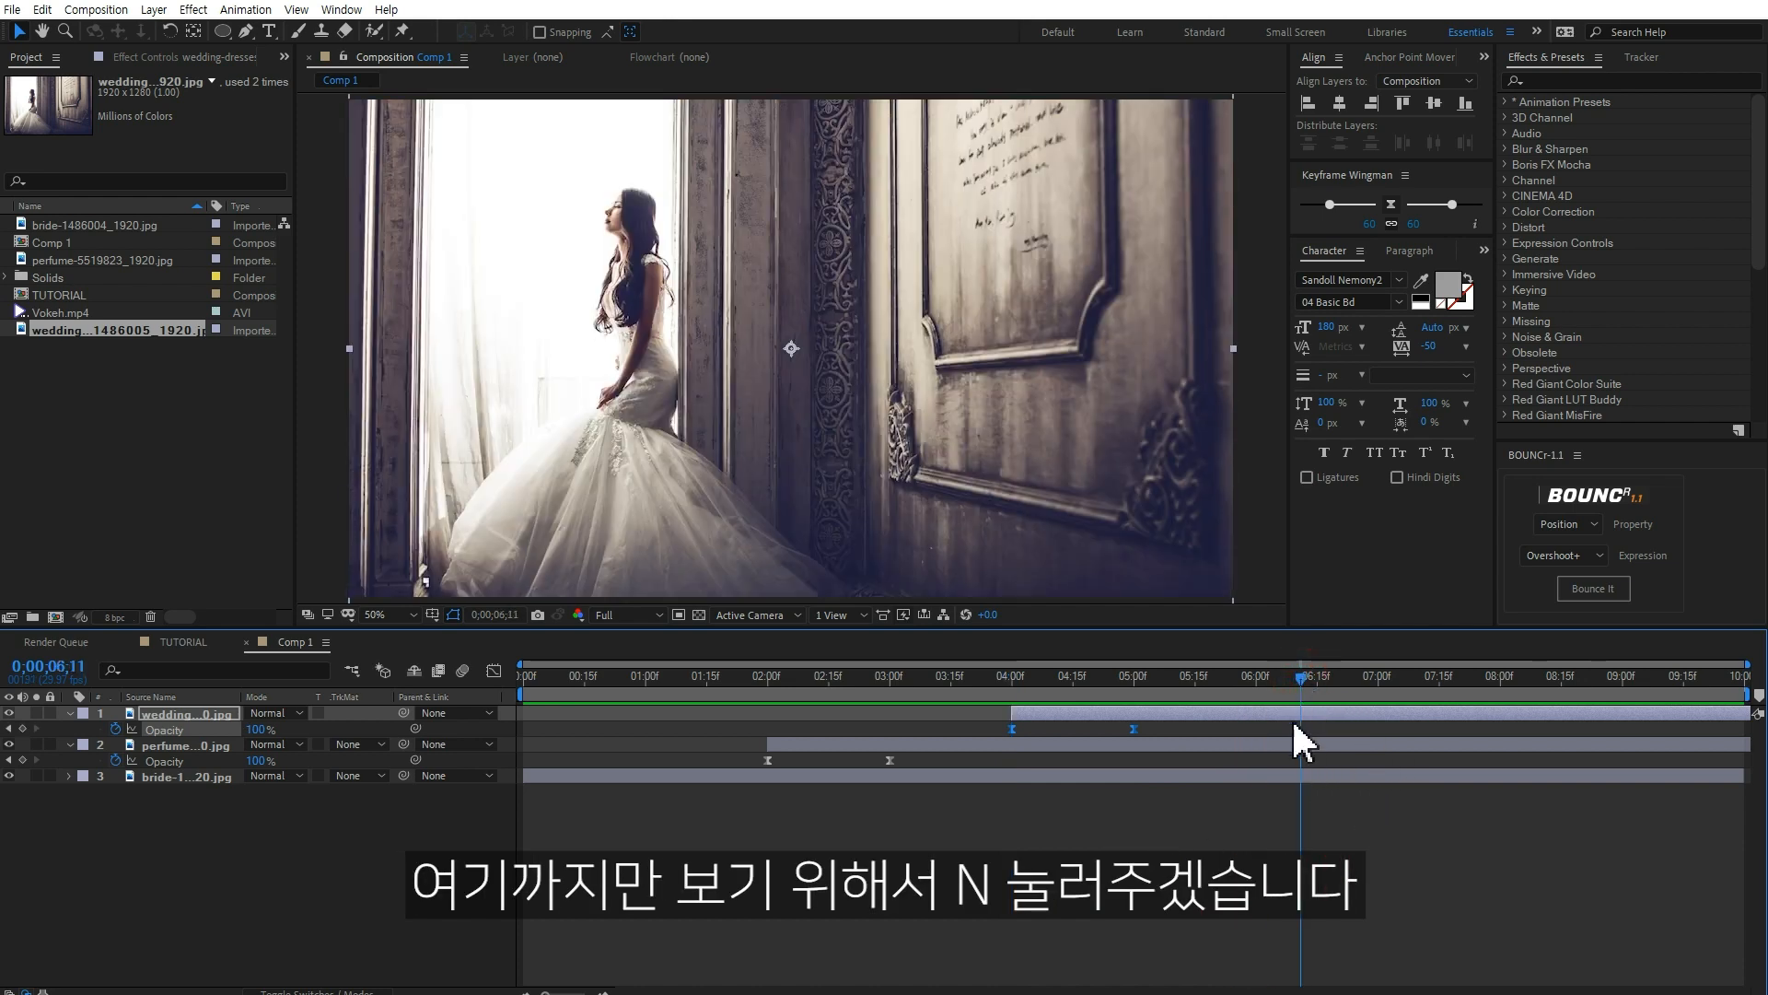
{"action": "key", "text": "n"}
{"action": "key", "text": "space"}
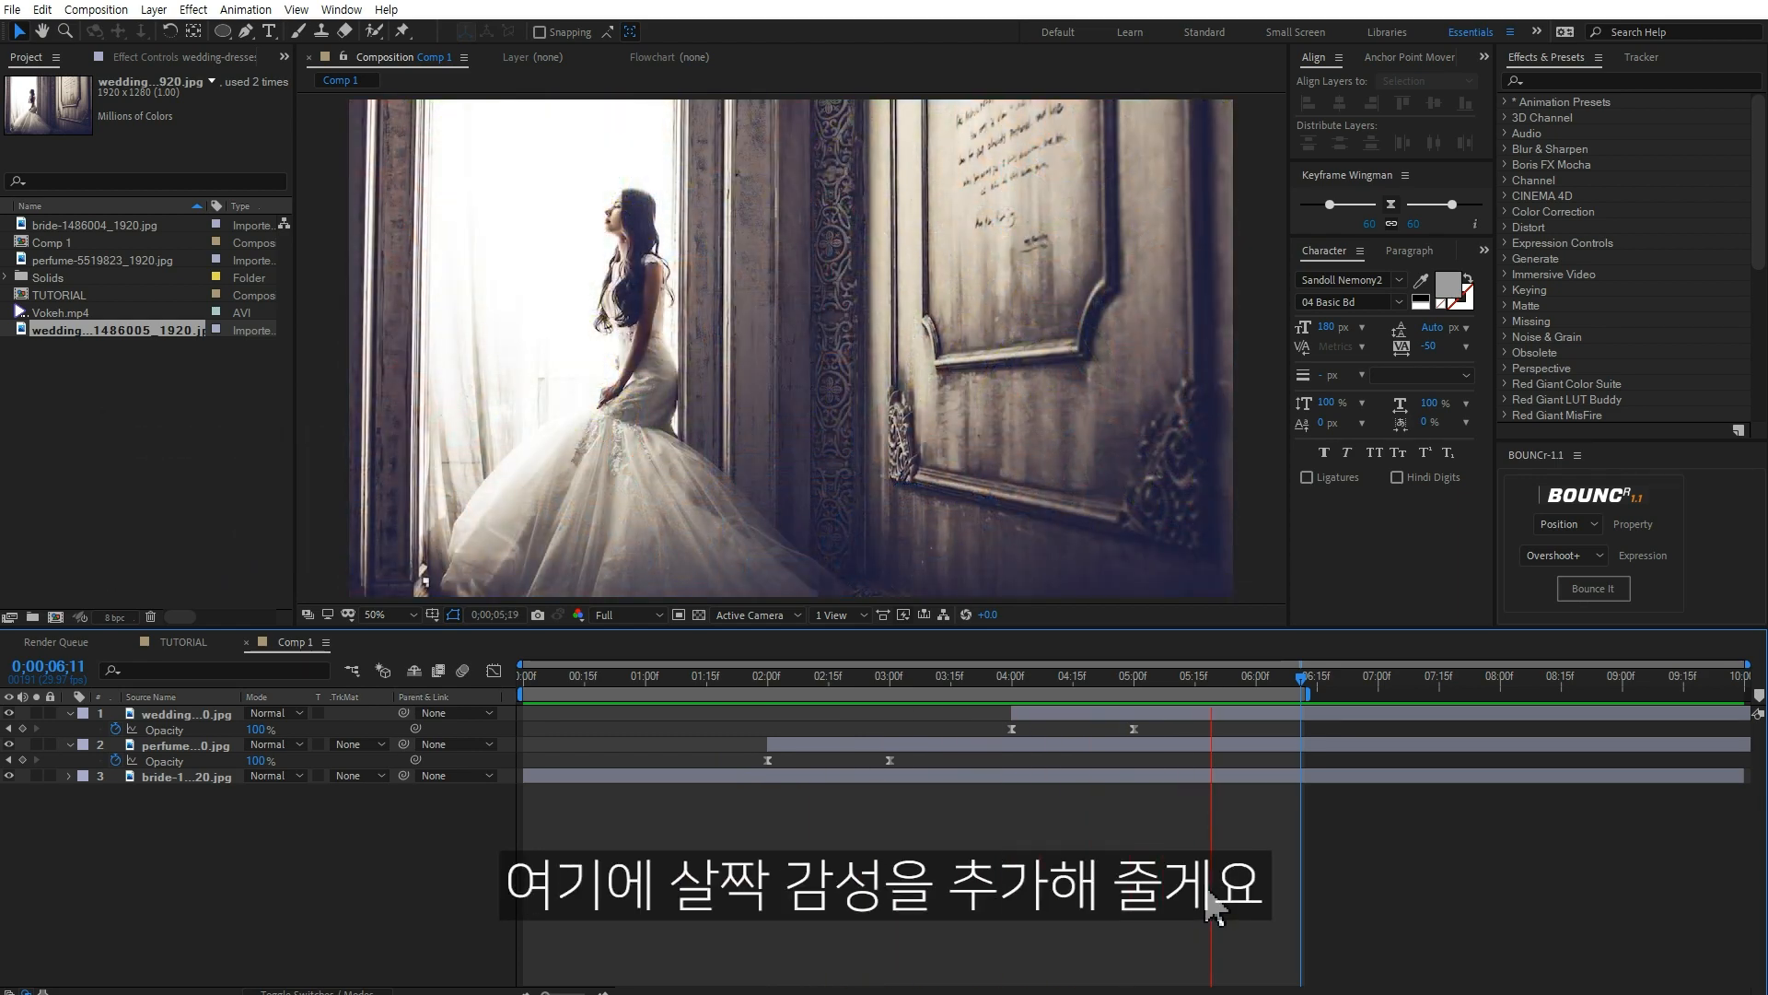
- Find the Fast Box Blur effect and apply it to the perfume layer at 3 seconds
{"action": "left_click", "coordinate": [761, 676]}
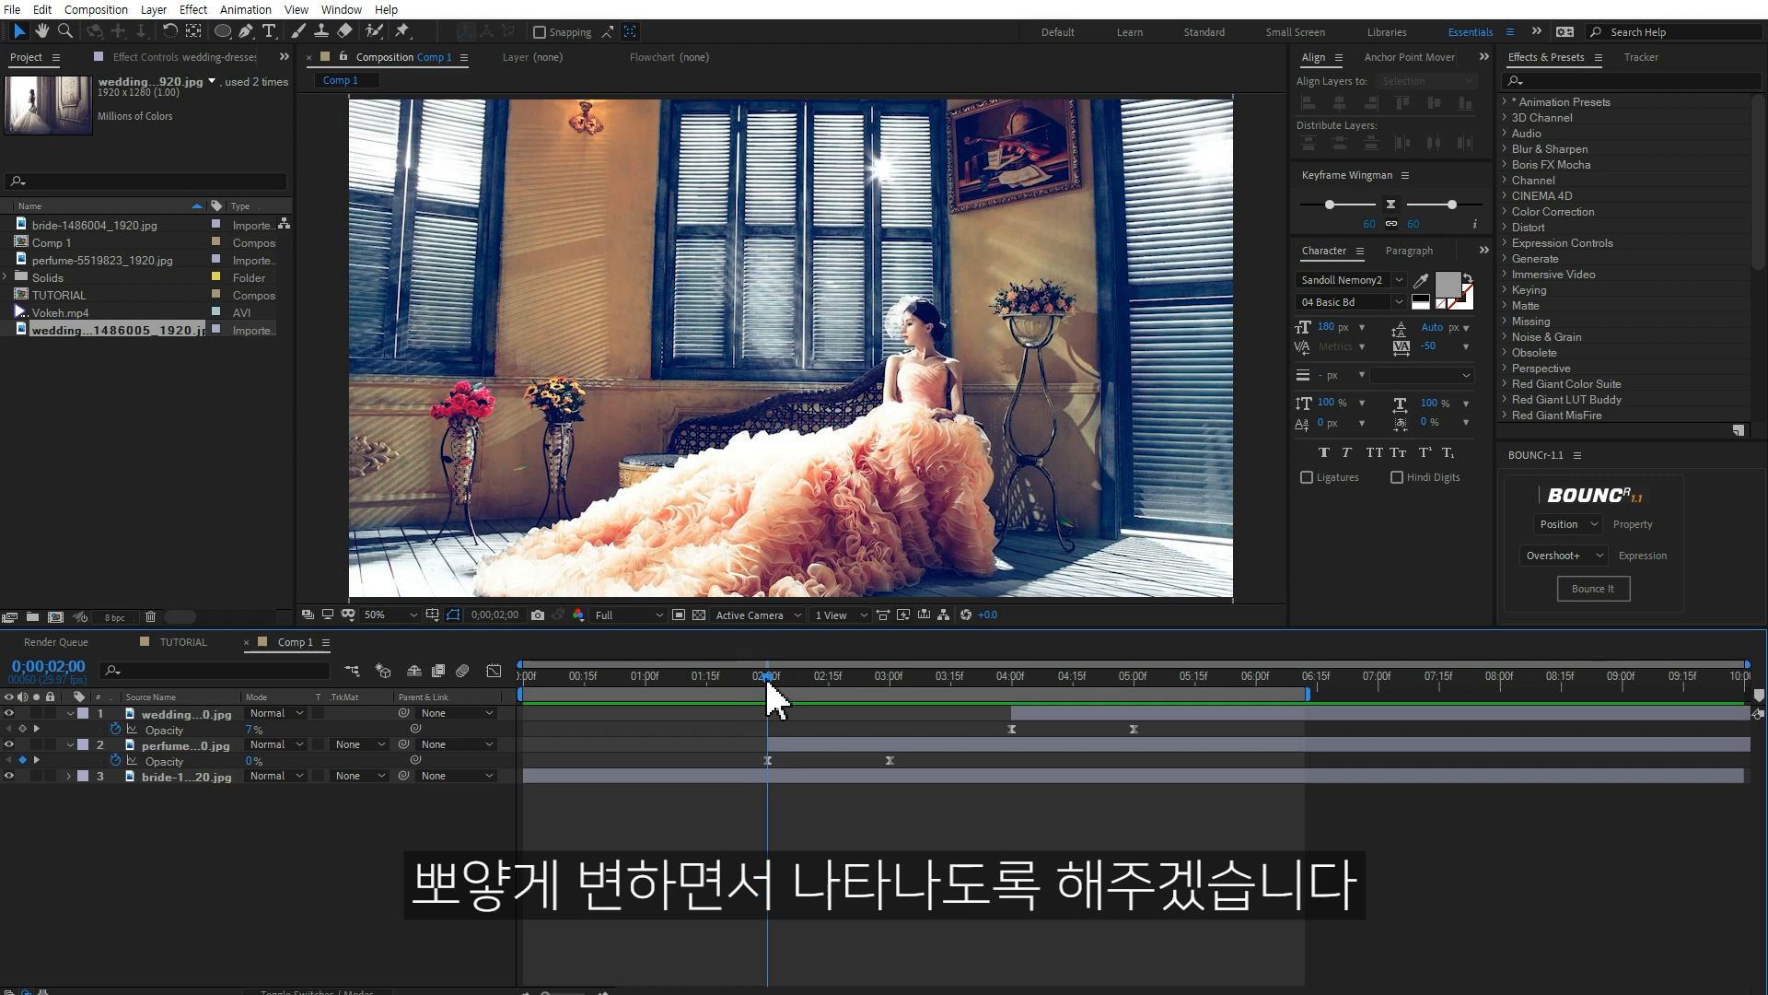
{"action": "left_click_drag", "start_coordinate": [765, 676], "coordinate": [834, 687]}
{"action": "left_click", "coordinate": [1663, 81]}
{"action": "type", "text": "fast"}
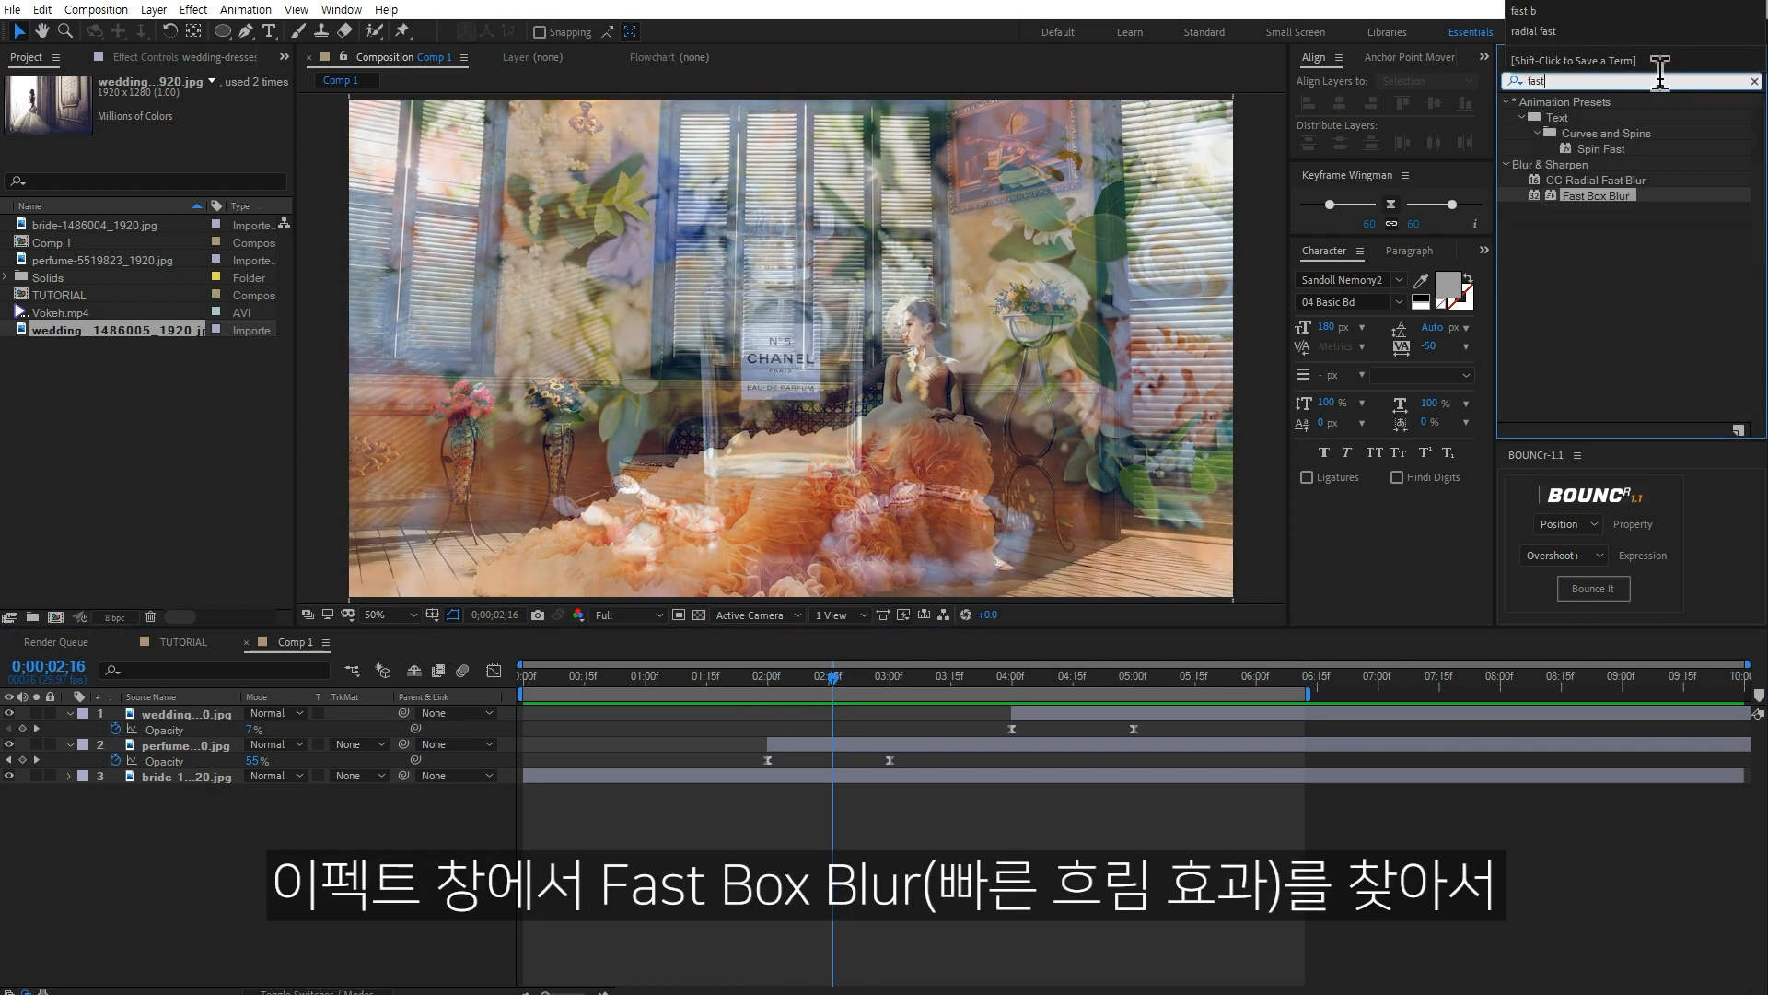
{"action": "left_click", "coordinate": [889, 676]}
{"action": "left_click", "coordinate": [915, 746]}
{"action": "left_click_drag", "start_coordinate": [1598, 204], "coordinate": [897, 748]}
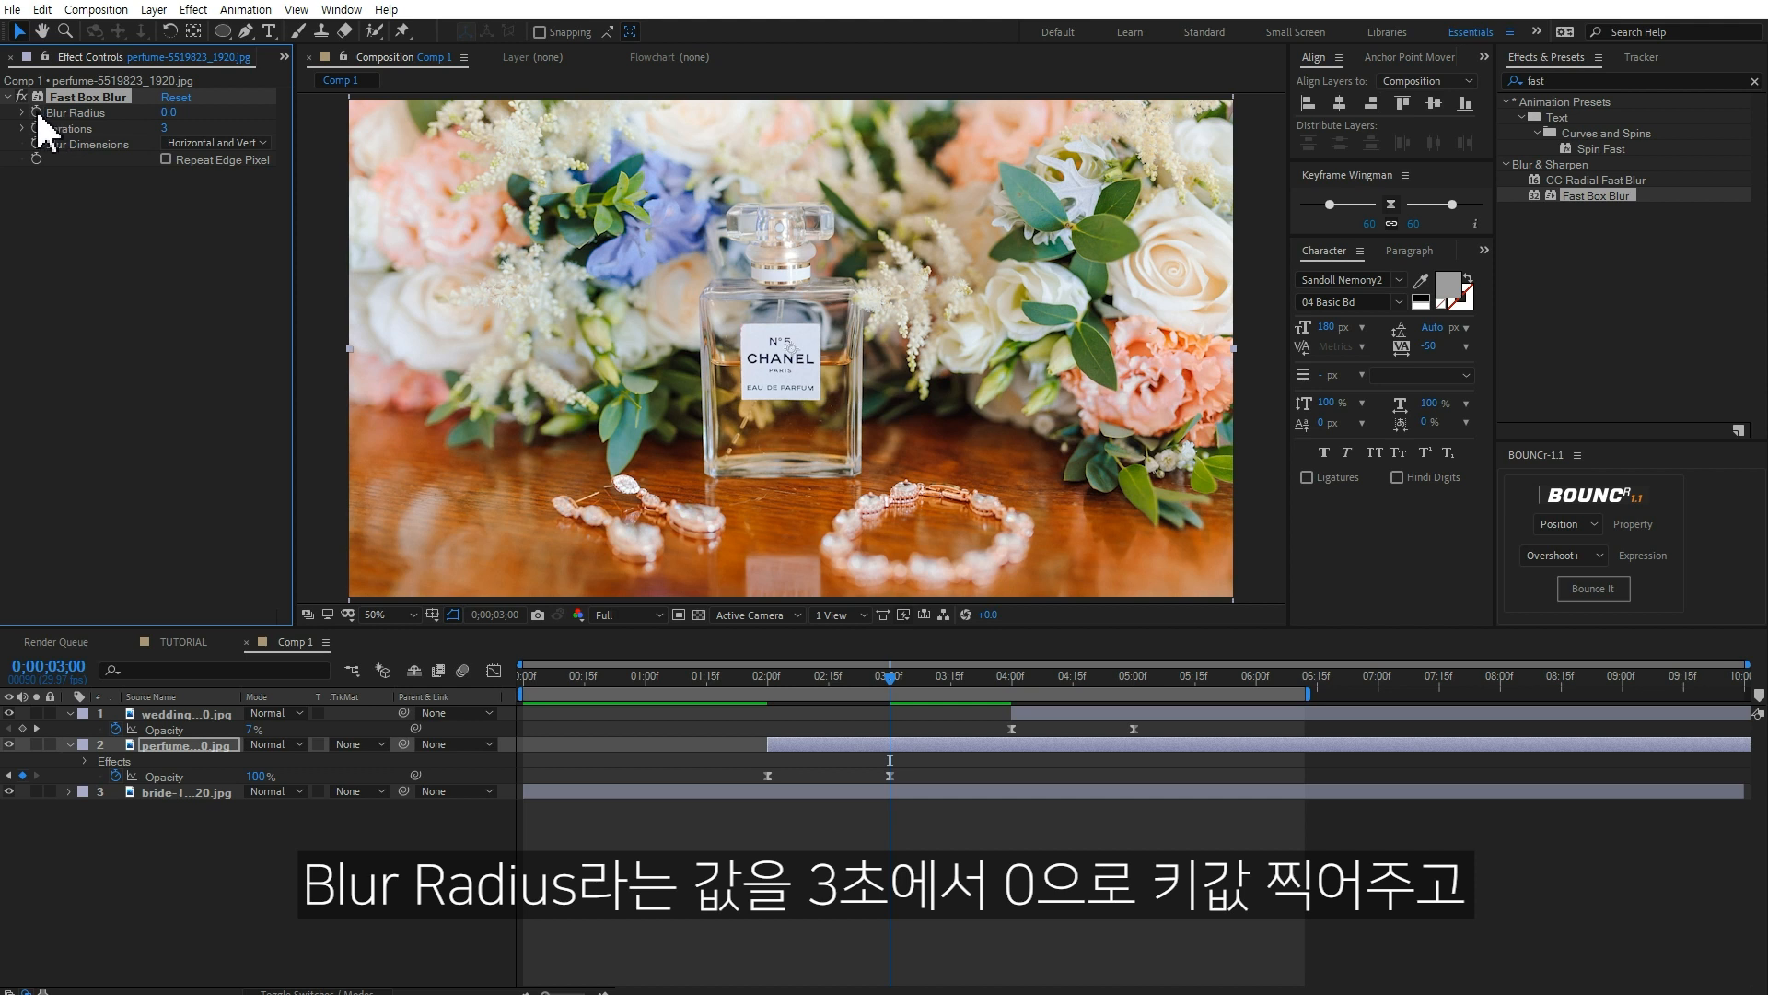
- Keyframe the perfume layer's Blur Radius at 0 at 3 seconds and reveal the layer's keyframed properties
{"action": "left_click", "coordinate": [36, 111]}
{"action": "left_click", "coordinate": [912, 744]}
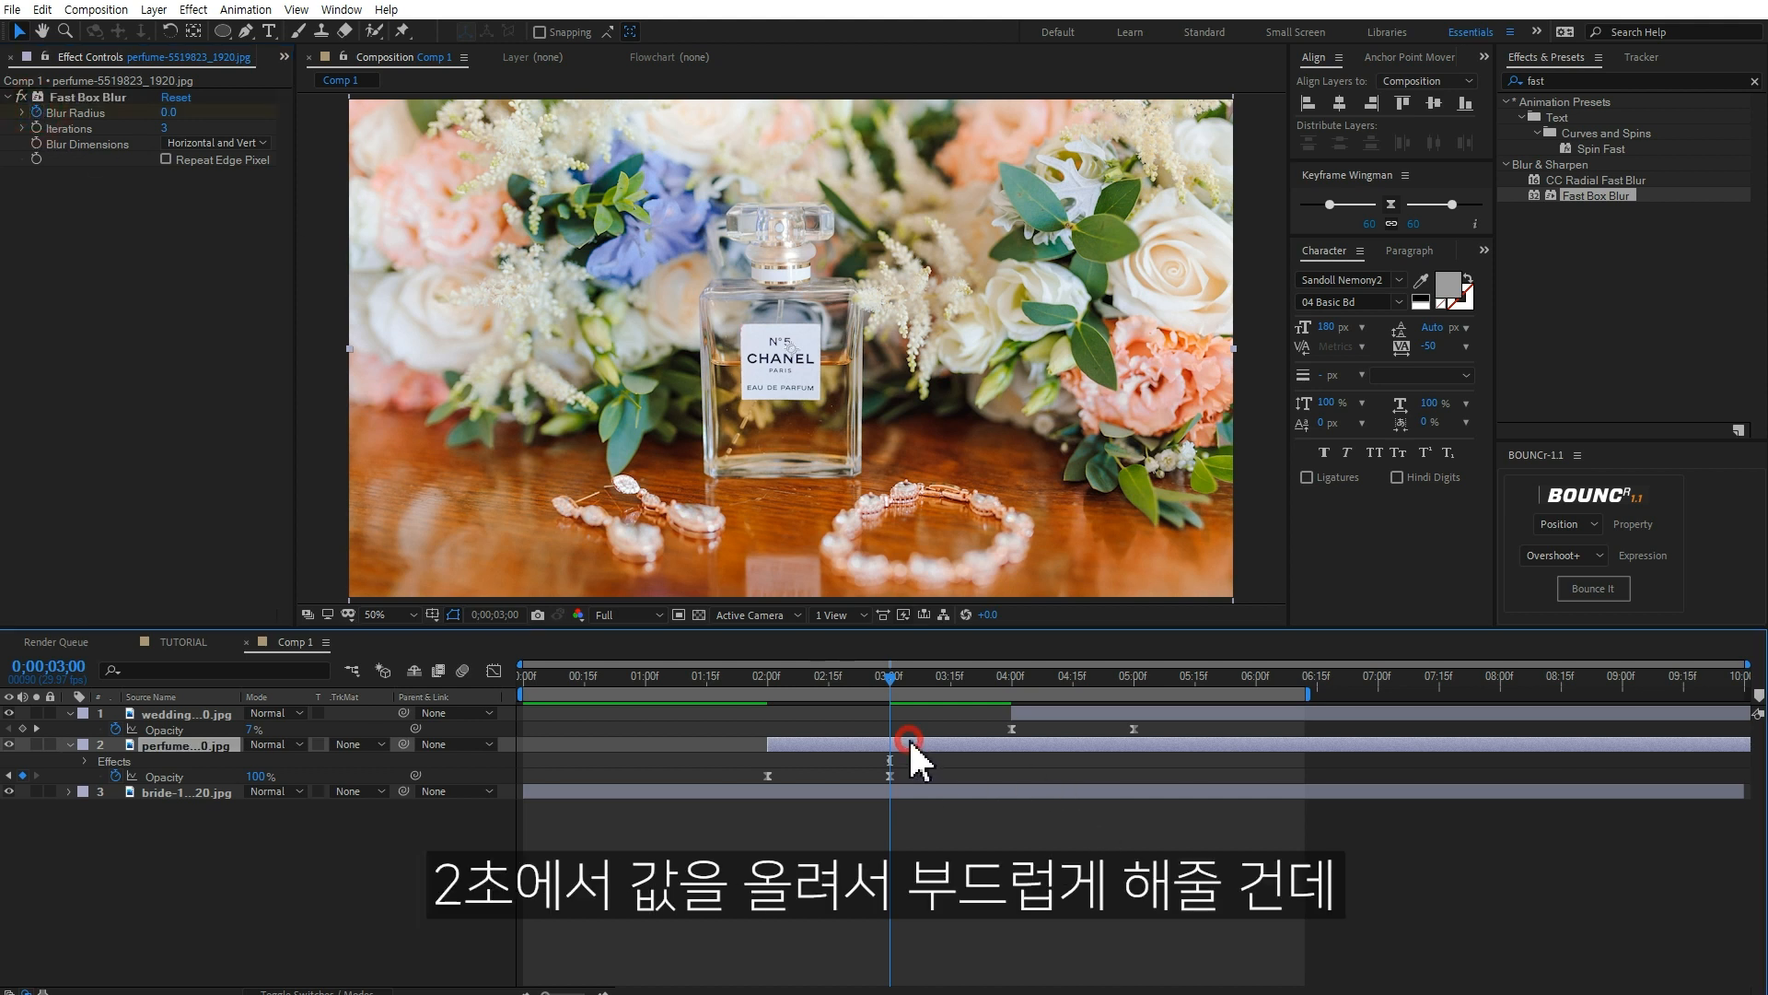
{"action": "key", "text": "u"}
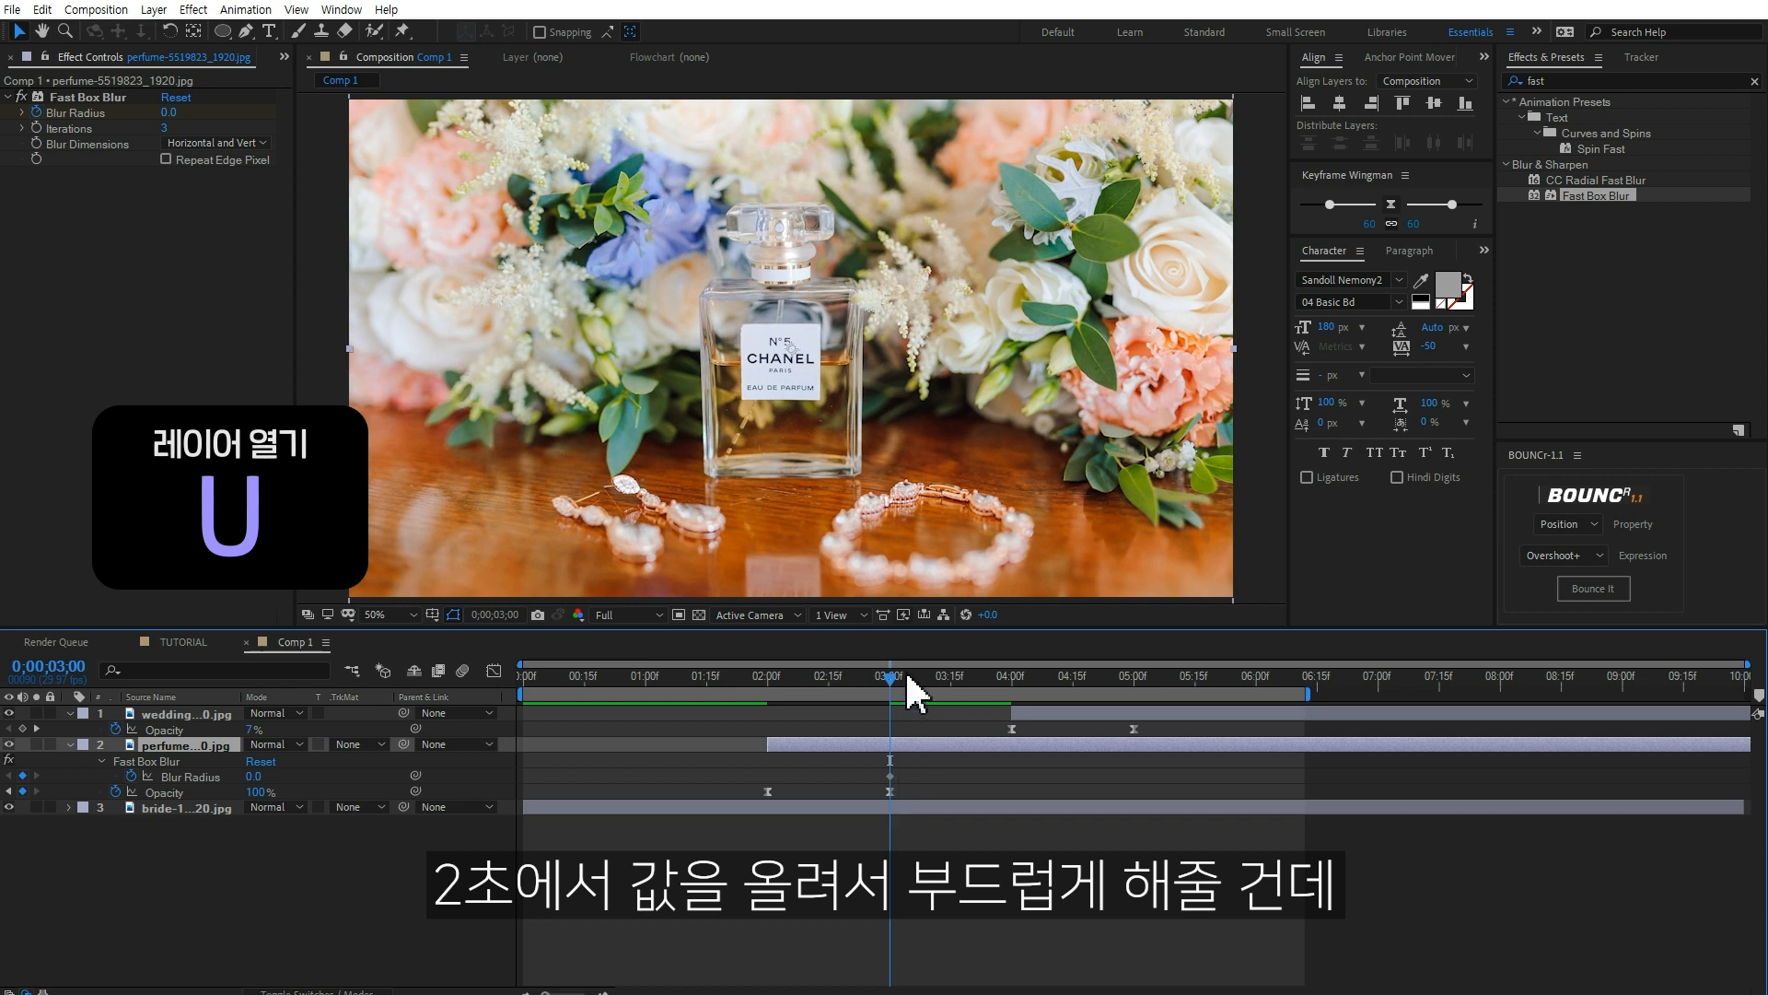
- Set the perfume layer's Blur Radius to 15 at 0;00;02;26 and enable Repeat Edge Pixels
{"action": "left_click_drag", "start_coordinate": [876, 675], "coordinate": [772, 695]}
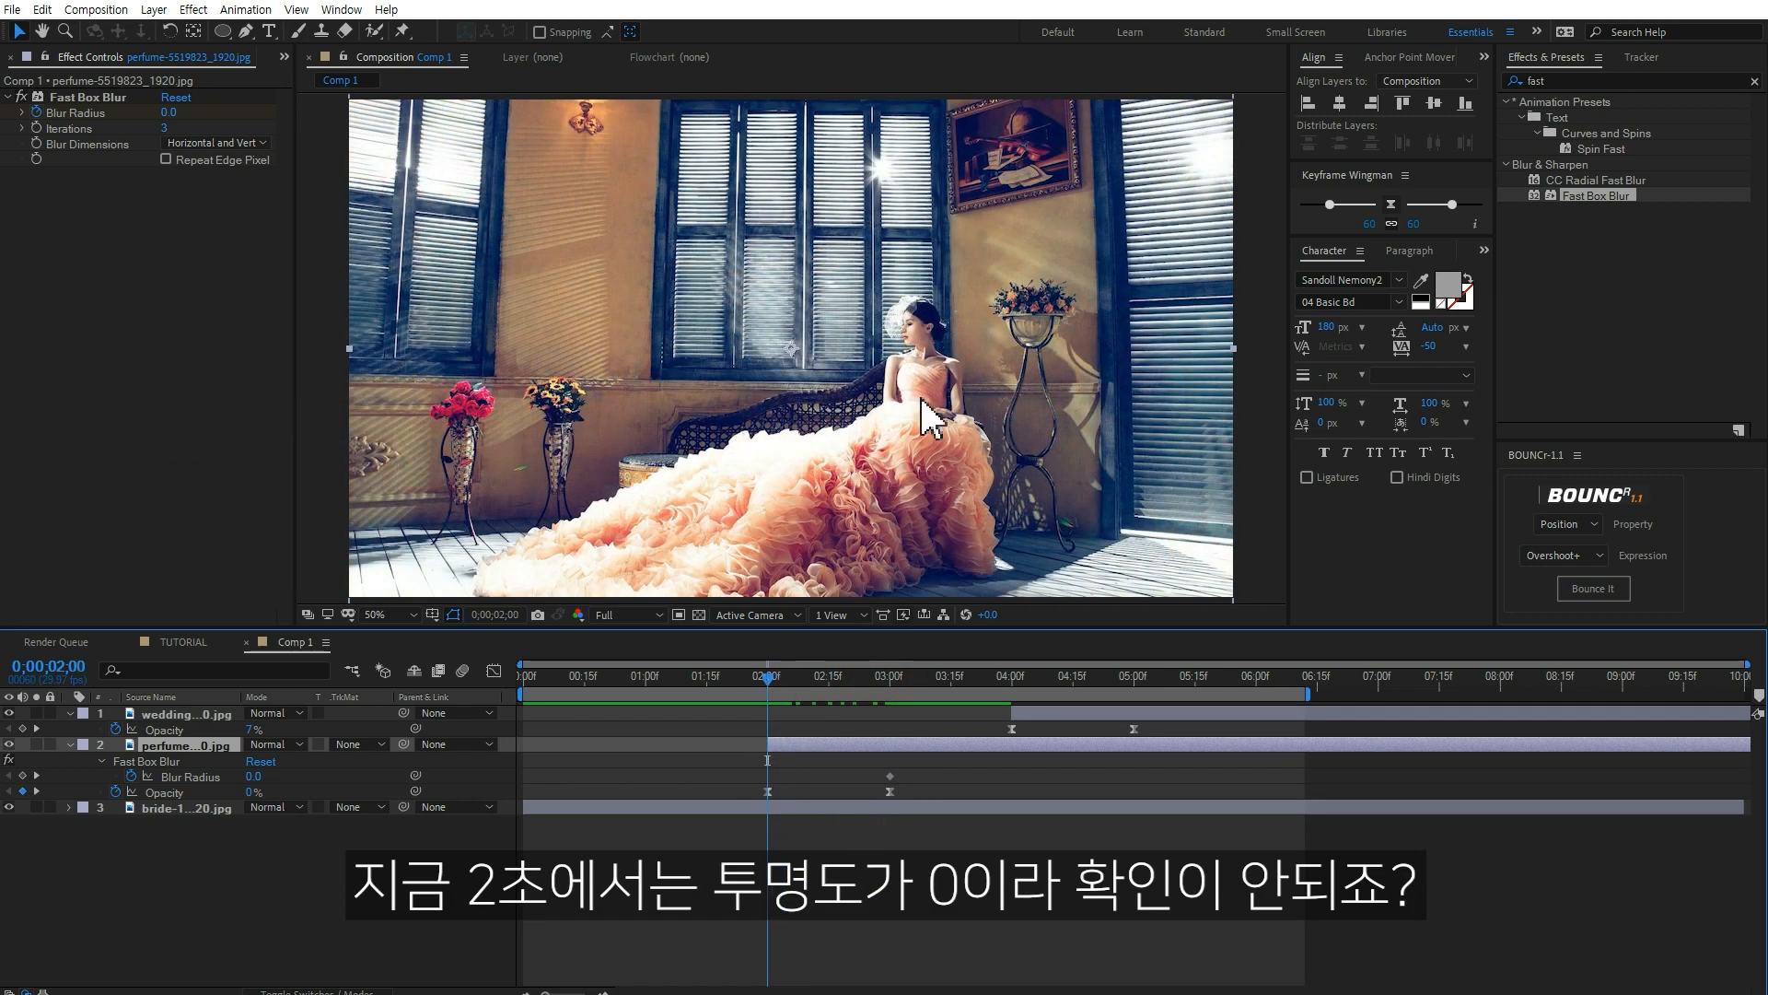
{"action": "left_click_drag", "start_coordinate": [789, 686], "coordinate": [873, 689]}
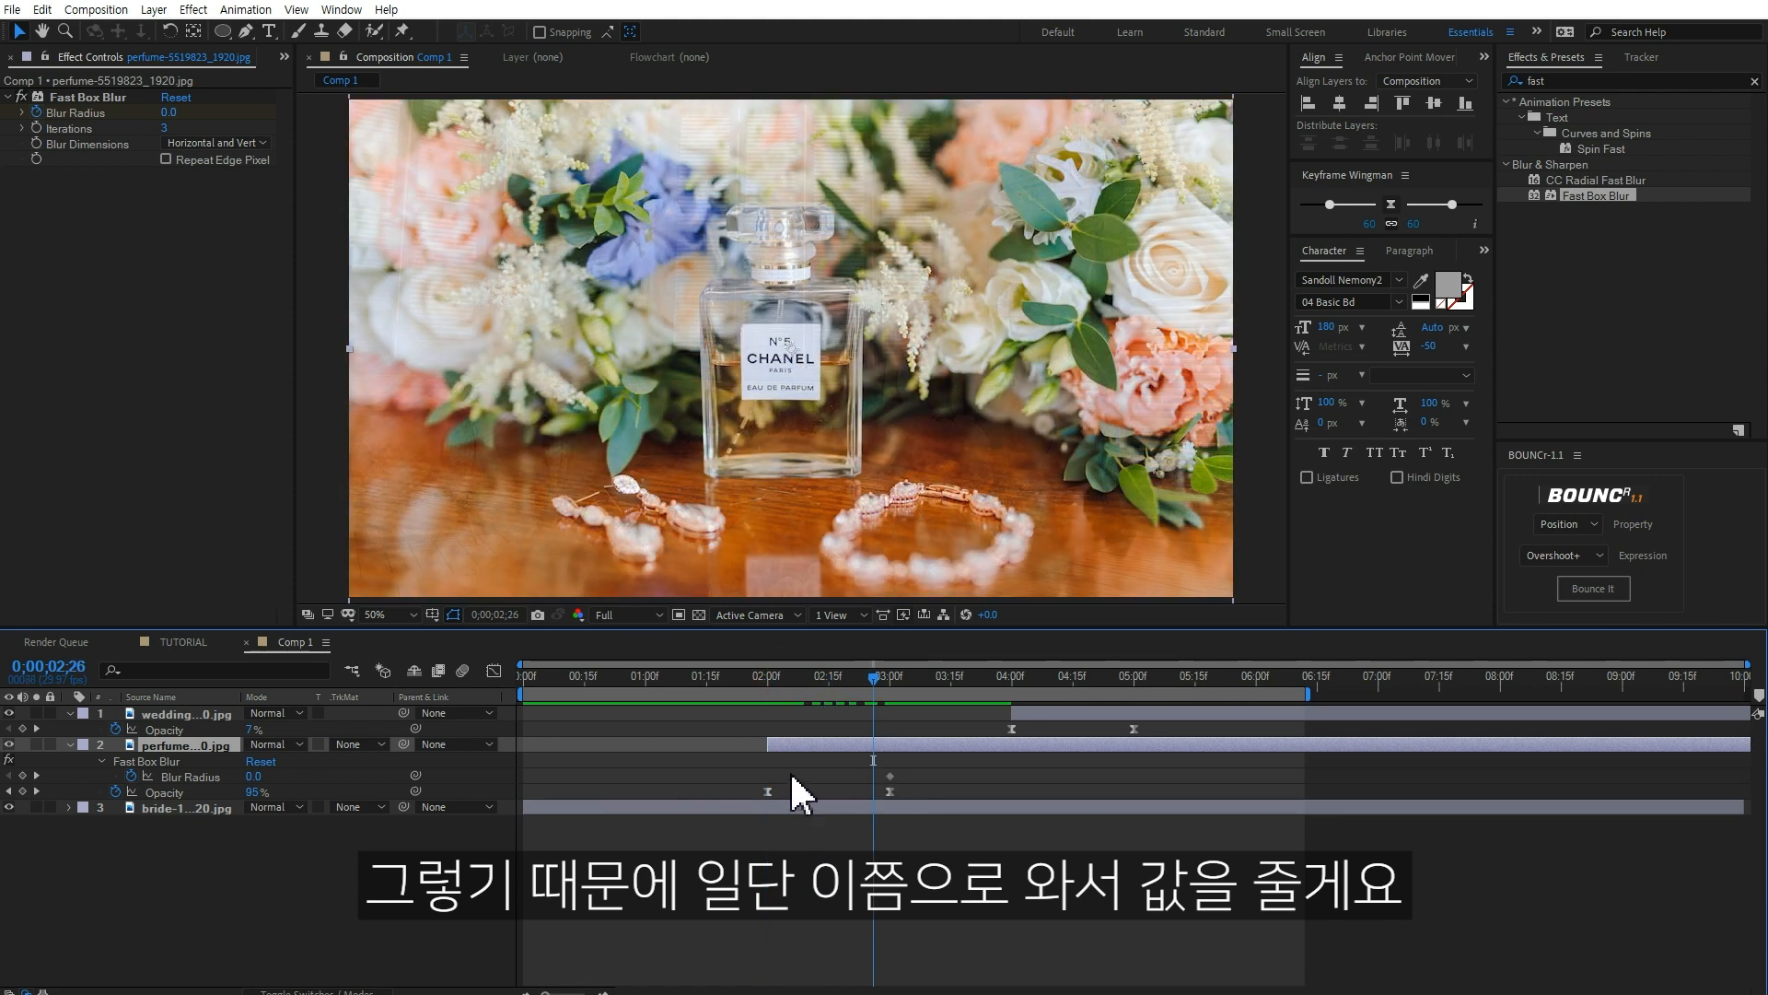
{"action": "left_click", "coordinate": [174, 109]}
{"action": "left_click_drag", "start_coordinate": [173, 109], "coordinate": [182, 109]}
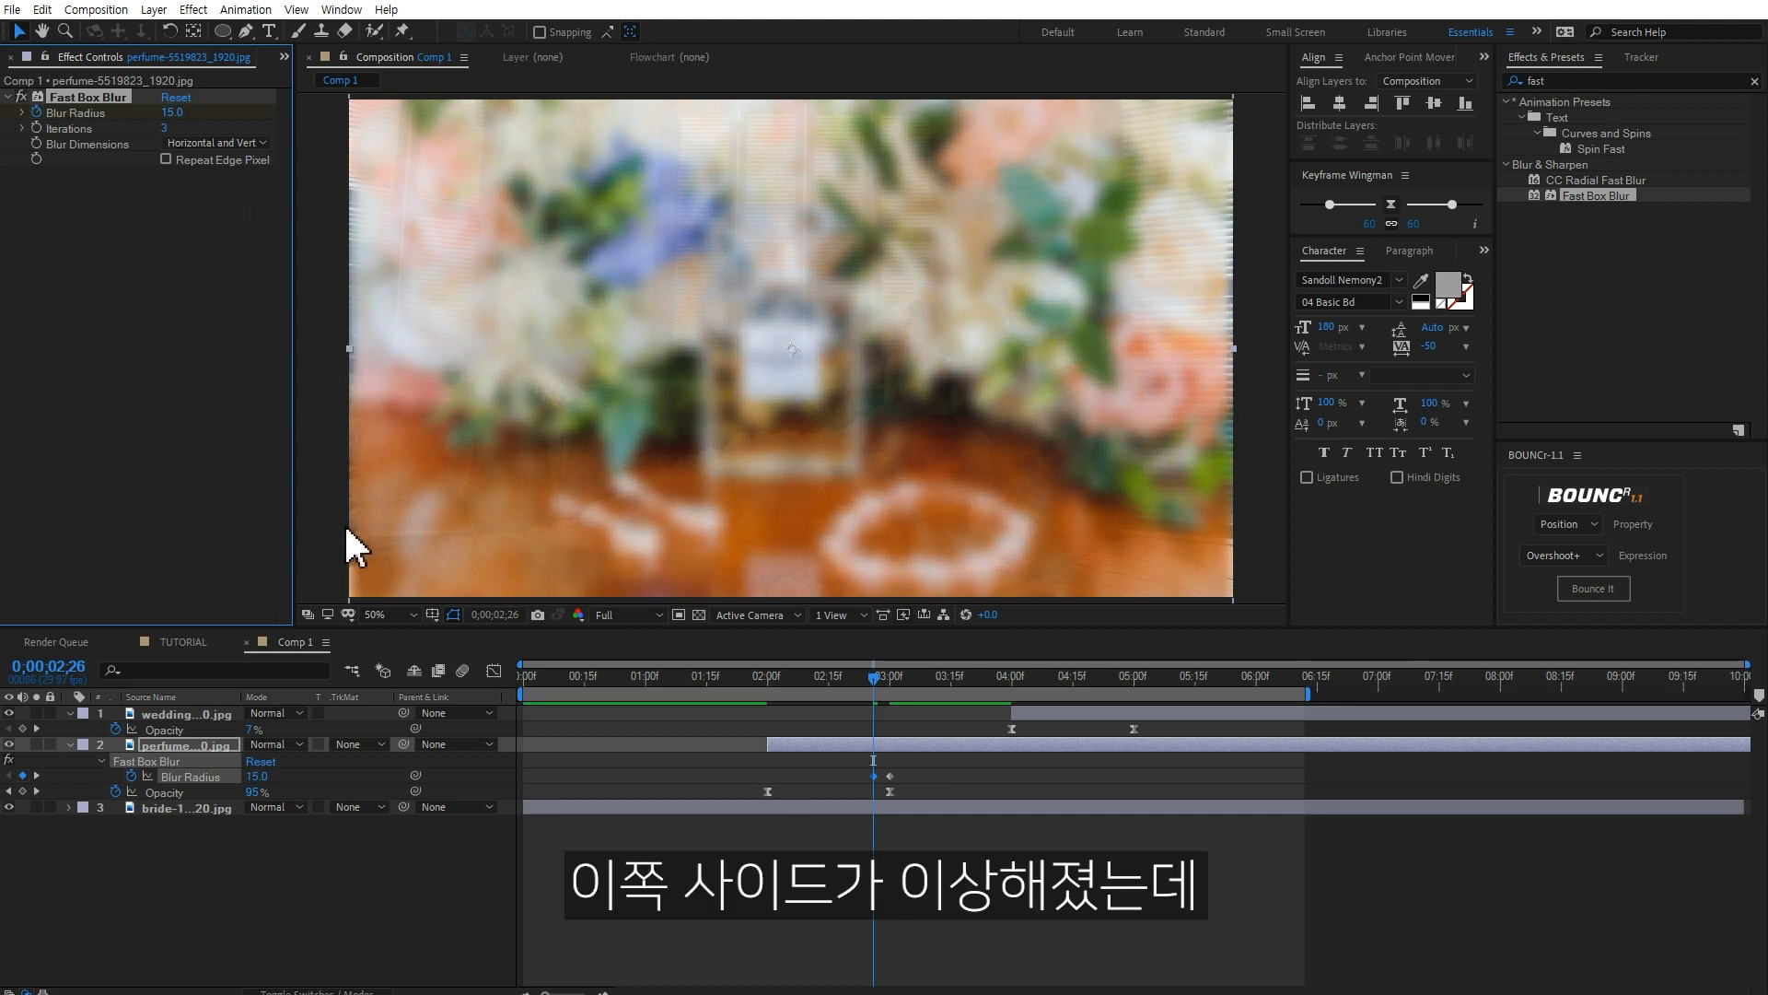
{"action": "left_click", "coordinate": [167, 160]}
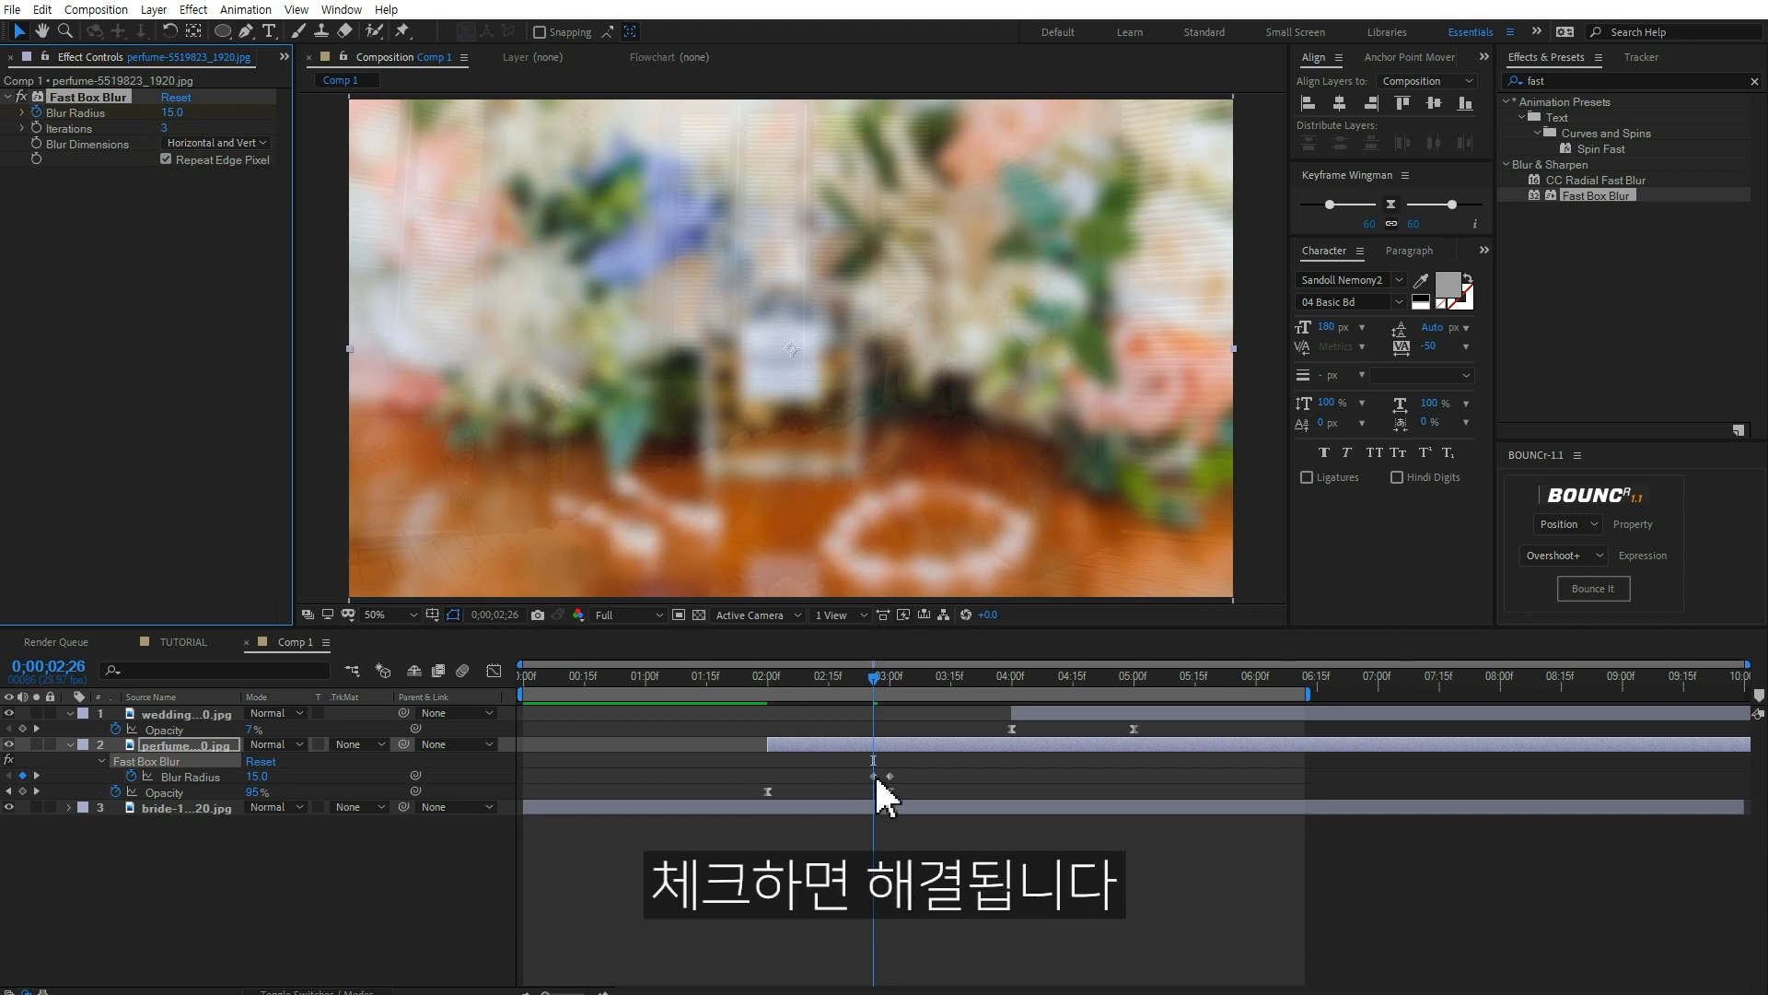
- Move the 15 Blur Radius keyframe to 2 seconds, apply Easy Ease to both blur keyframes, and scrub through the transition
{"action": "left_click_drag", "start_coordinate": [874, 777], "coordinate": [924, 776]}
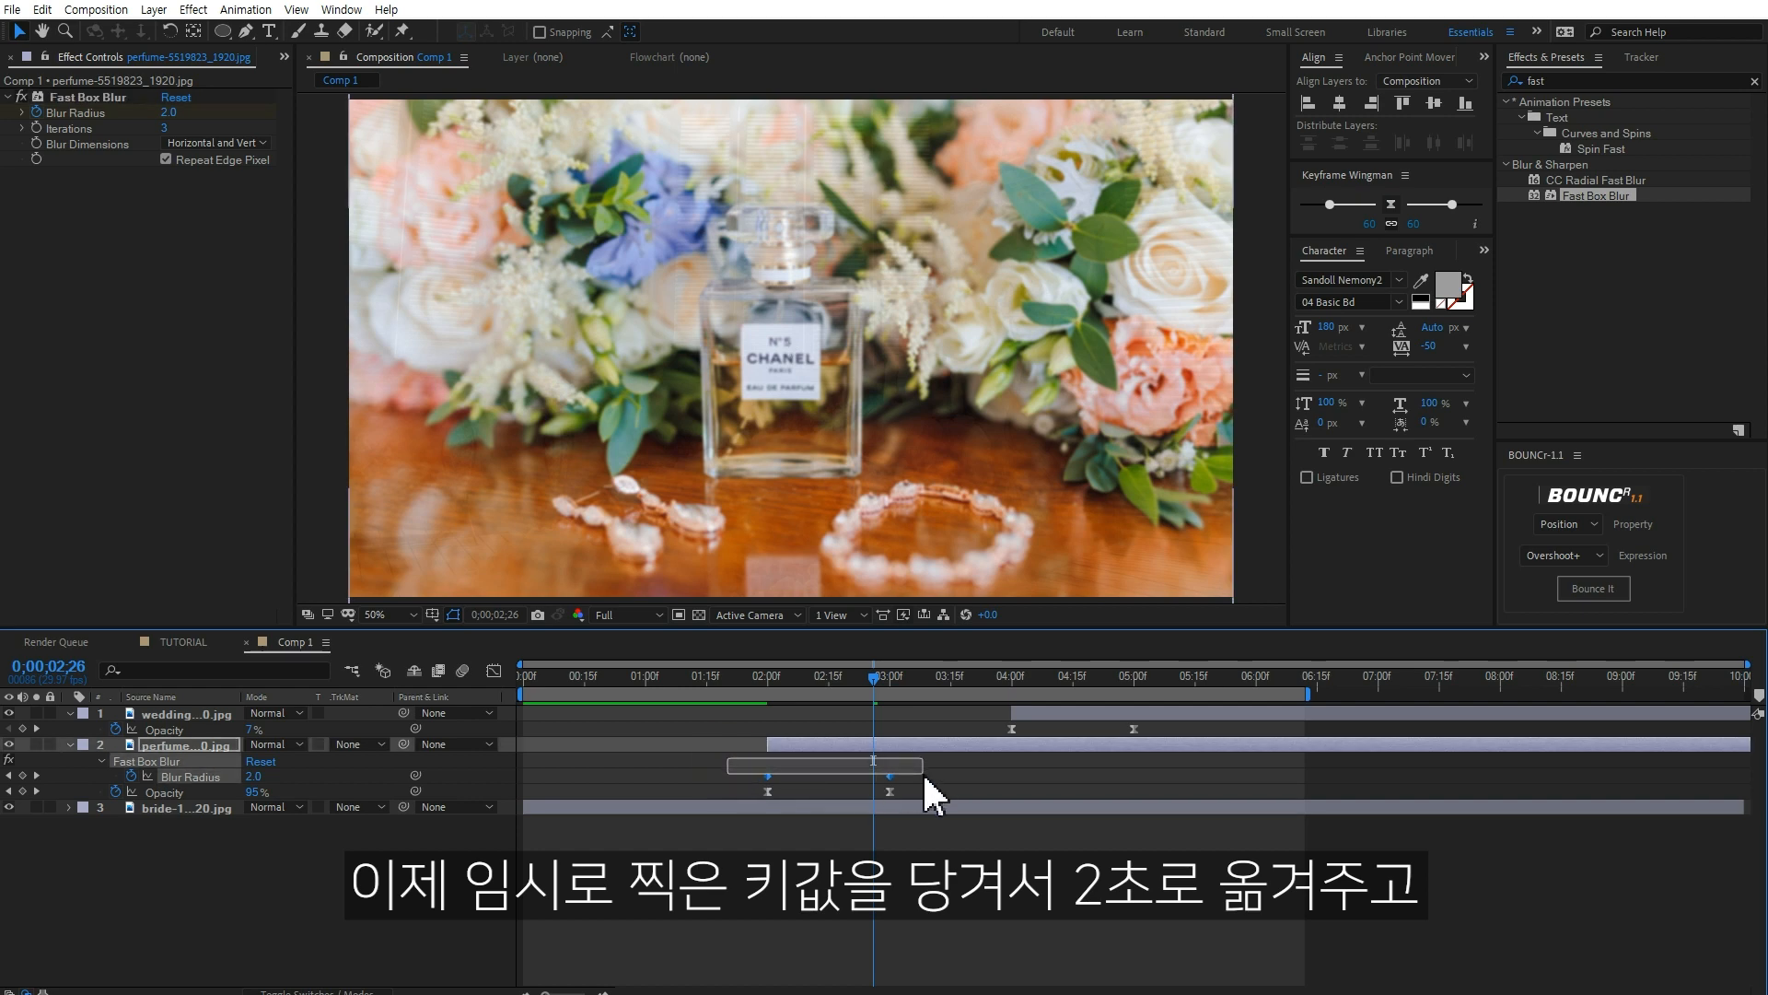
{"action": "key", "text": "F9"}
{"action": "left_click_drag", "start_coordinate": [760, 683], "coordinate": [856, 694]}
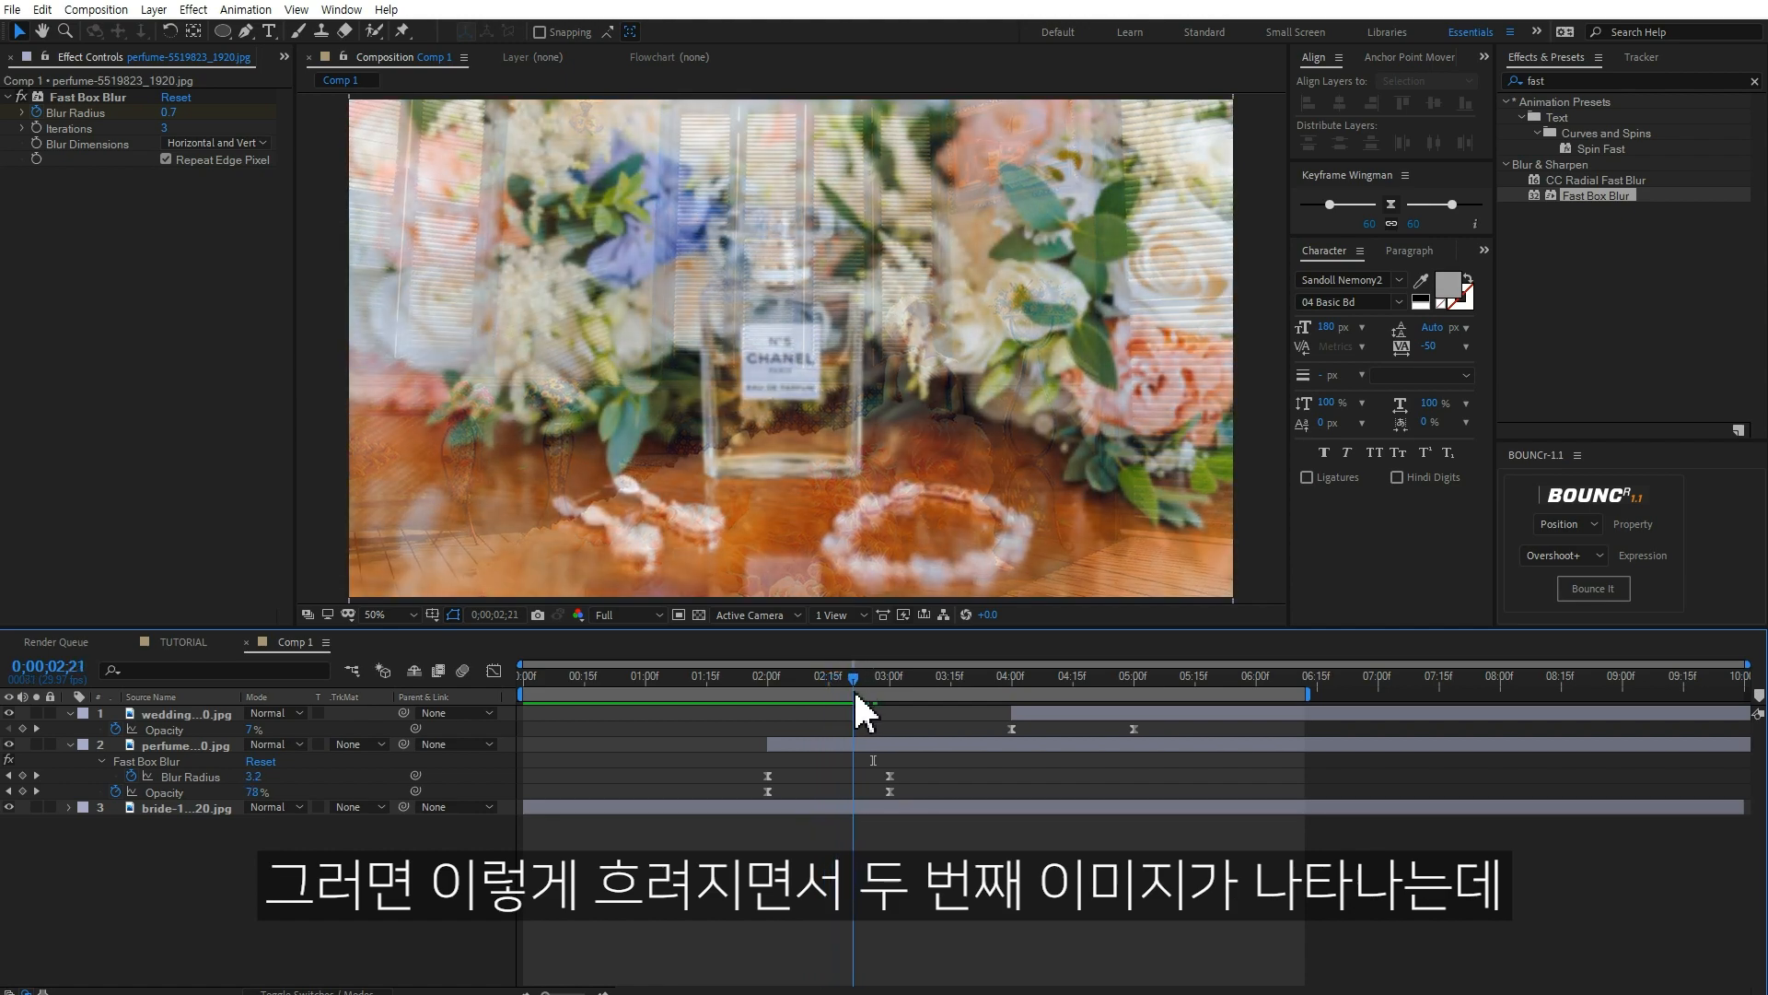
{"action": "left_click_drag", "start_coordinate": [868, 687], "coordinate": [832, 691]}
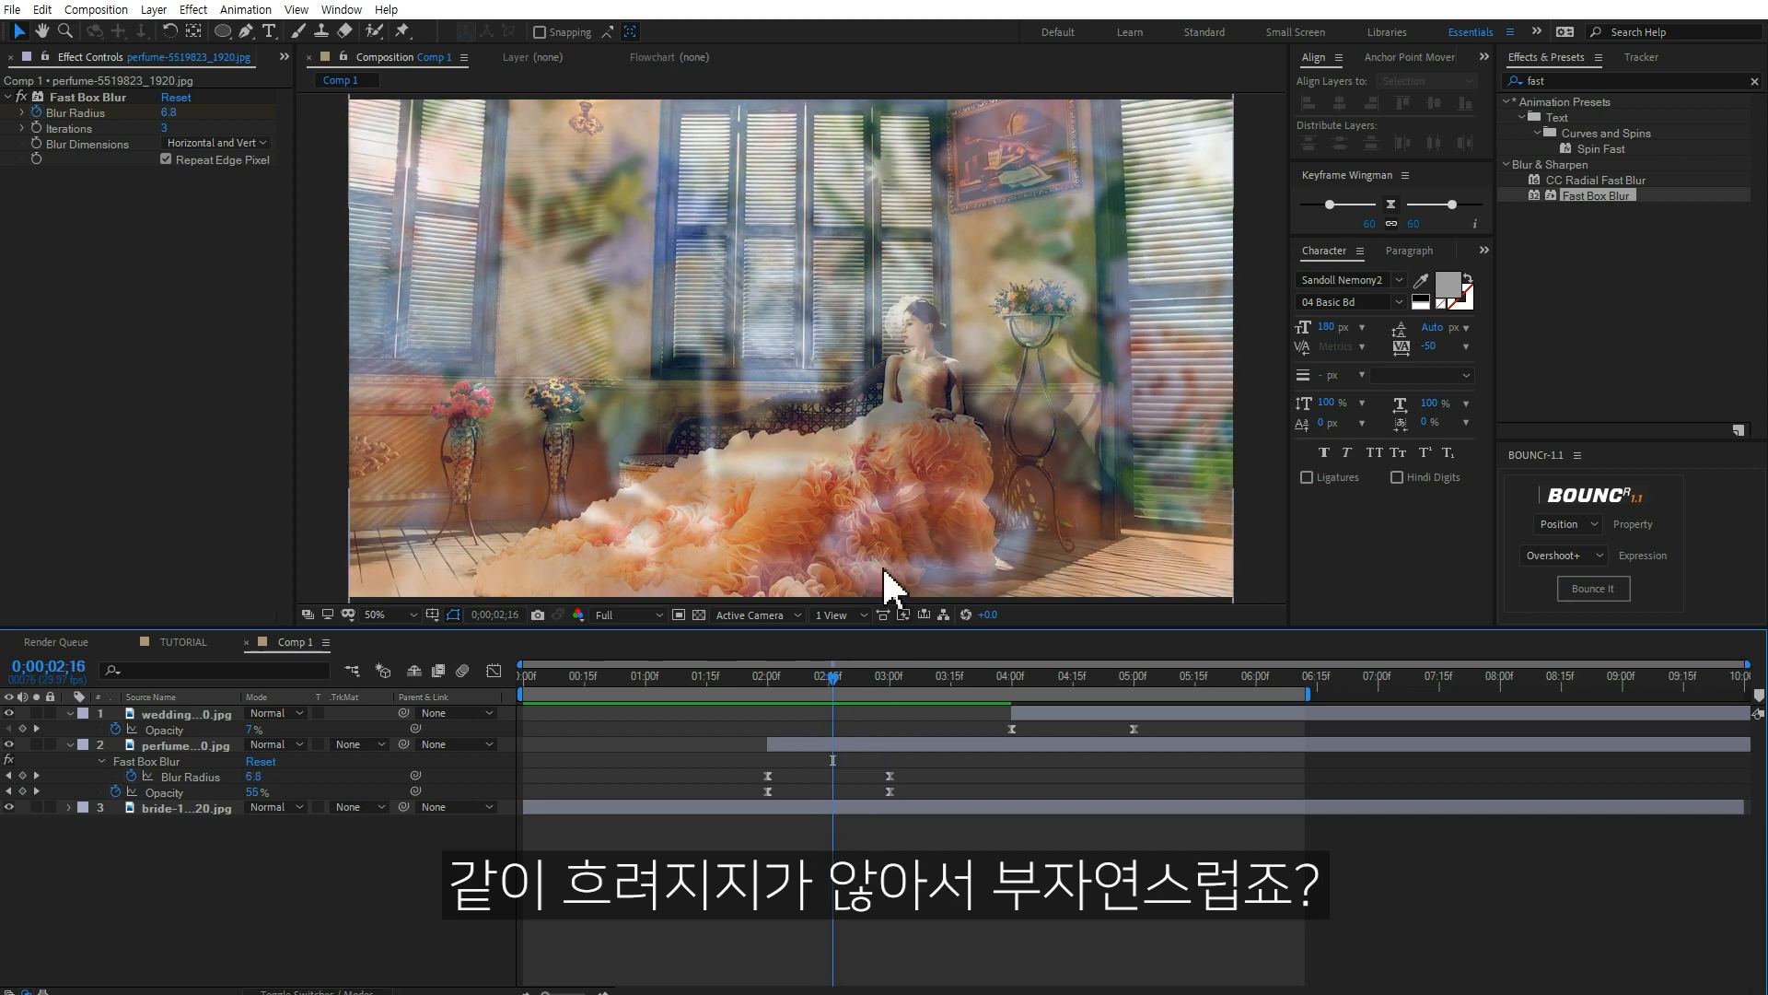
- Apply Fast Box Blur to the bride layer with Repeat Edge Pixels enabled and a Blur Radius keyframe of 0 at 2 seconds
{"action": "left_click", "coordinate": [766, 676]}
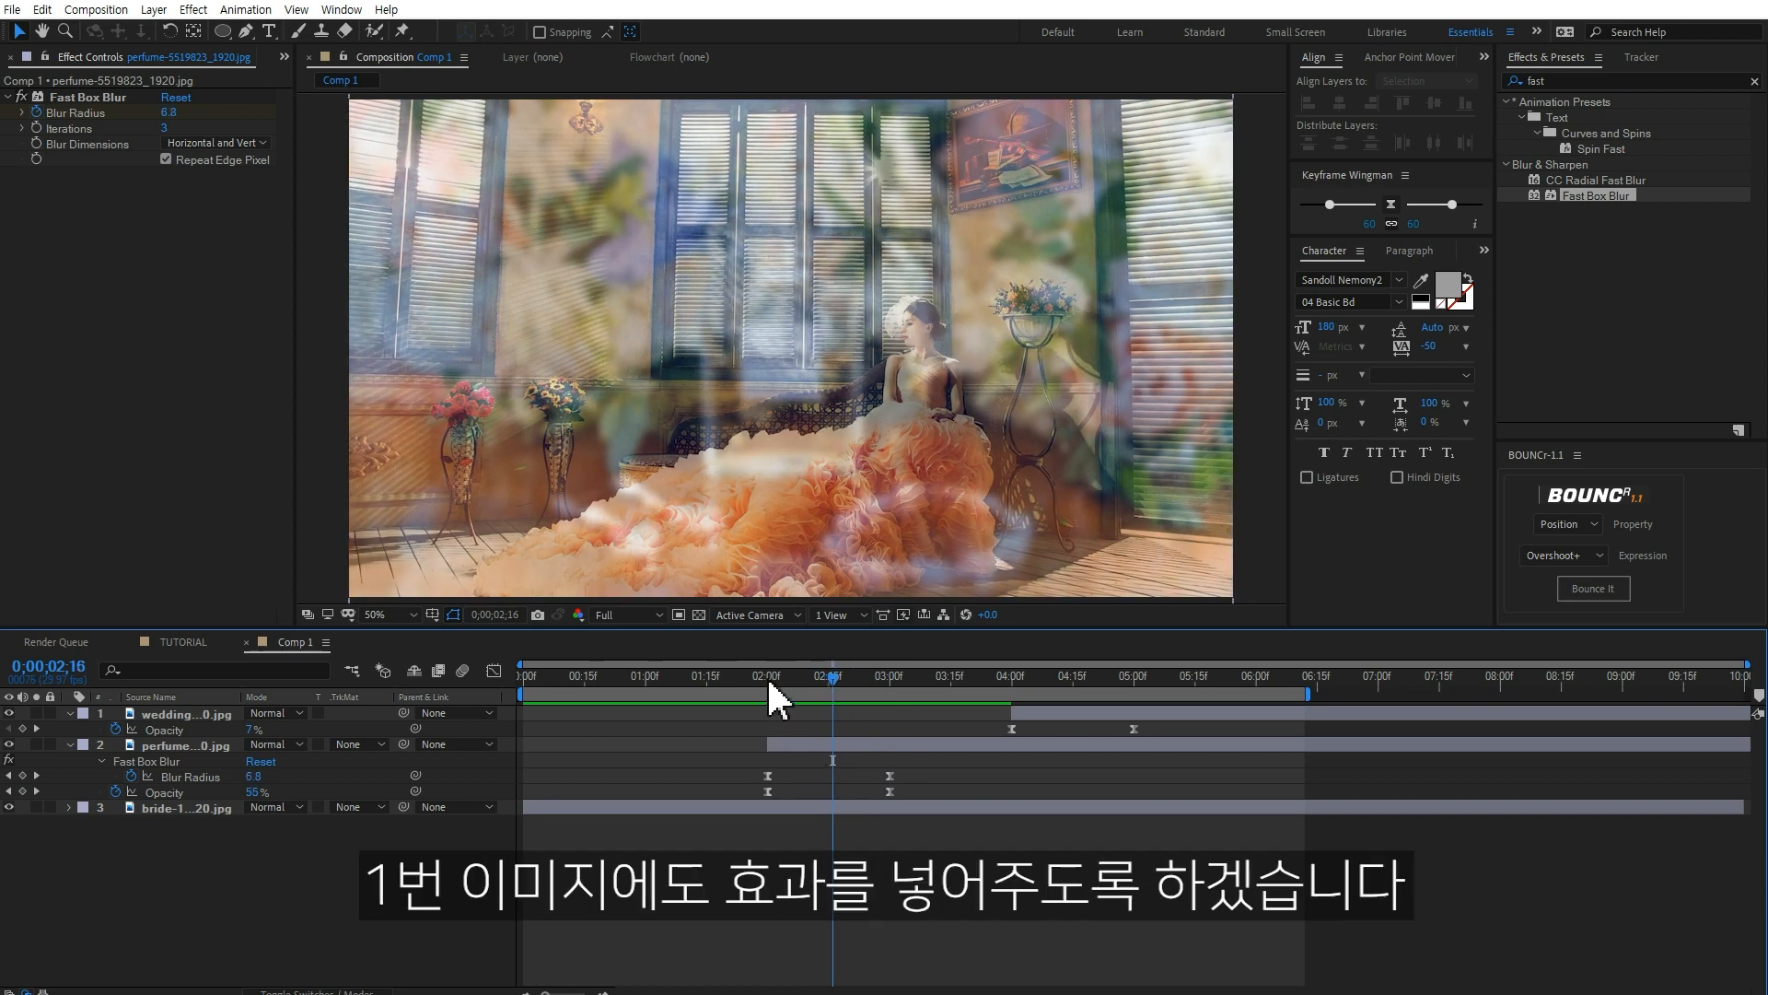
{"action": "left_click", "coordinate": [811, 808]}
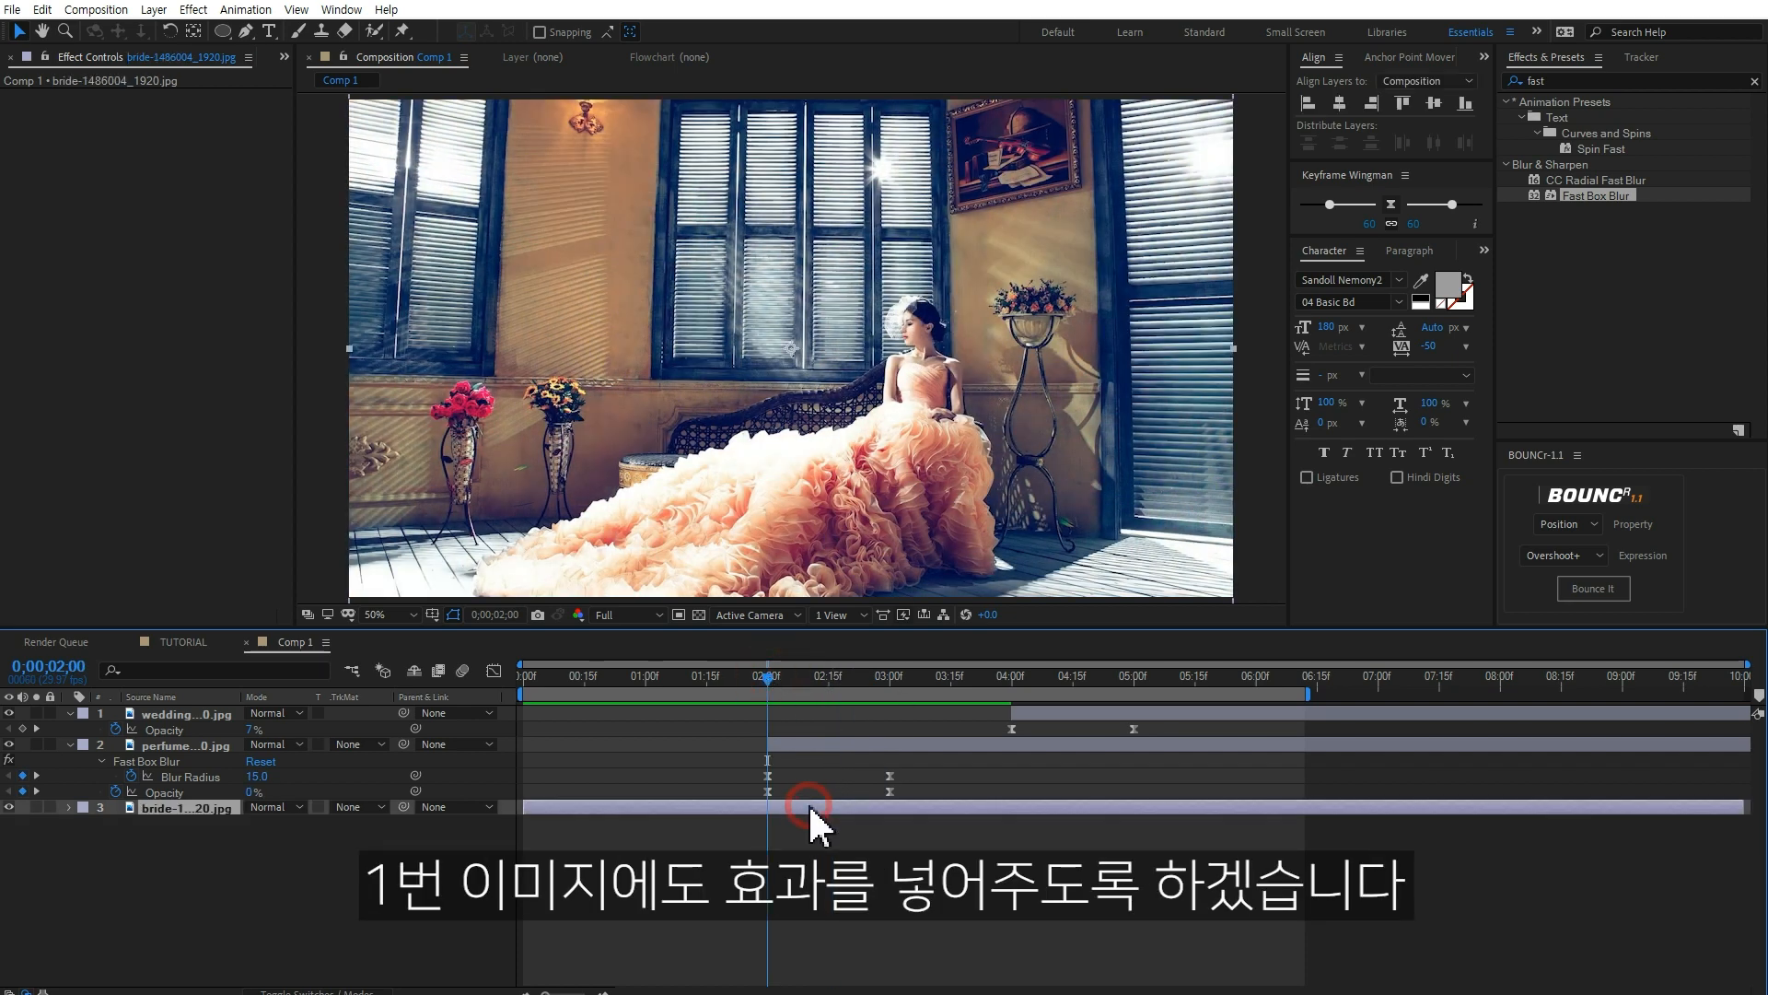
{"action": "double_click", "coordinate": [1573, 197]}
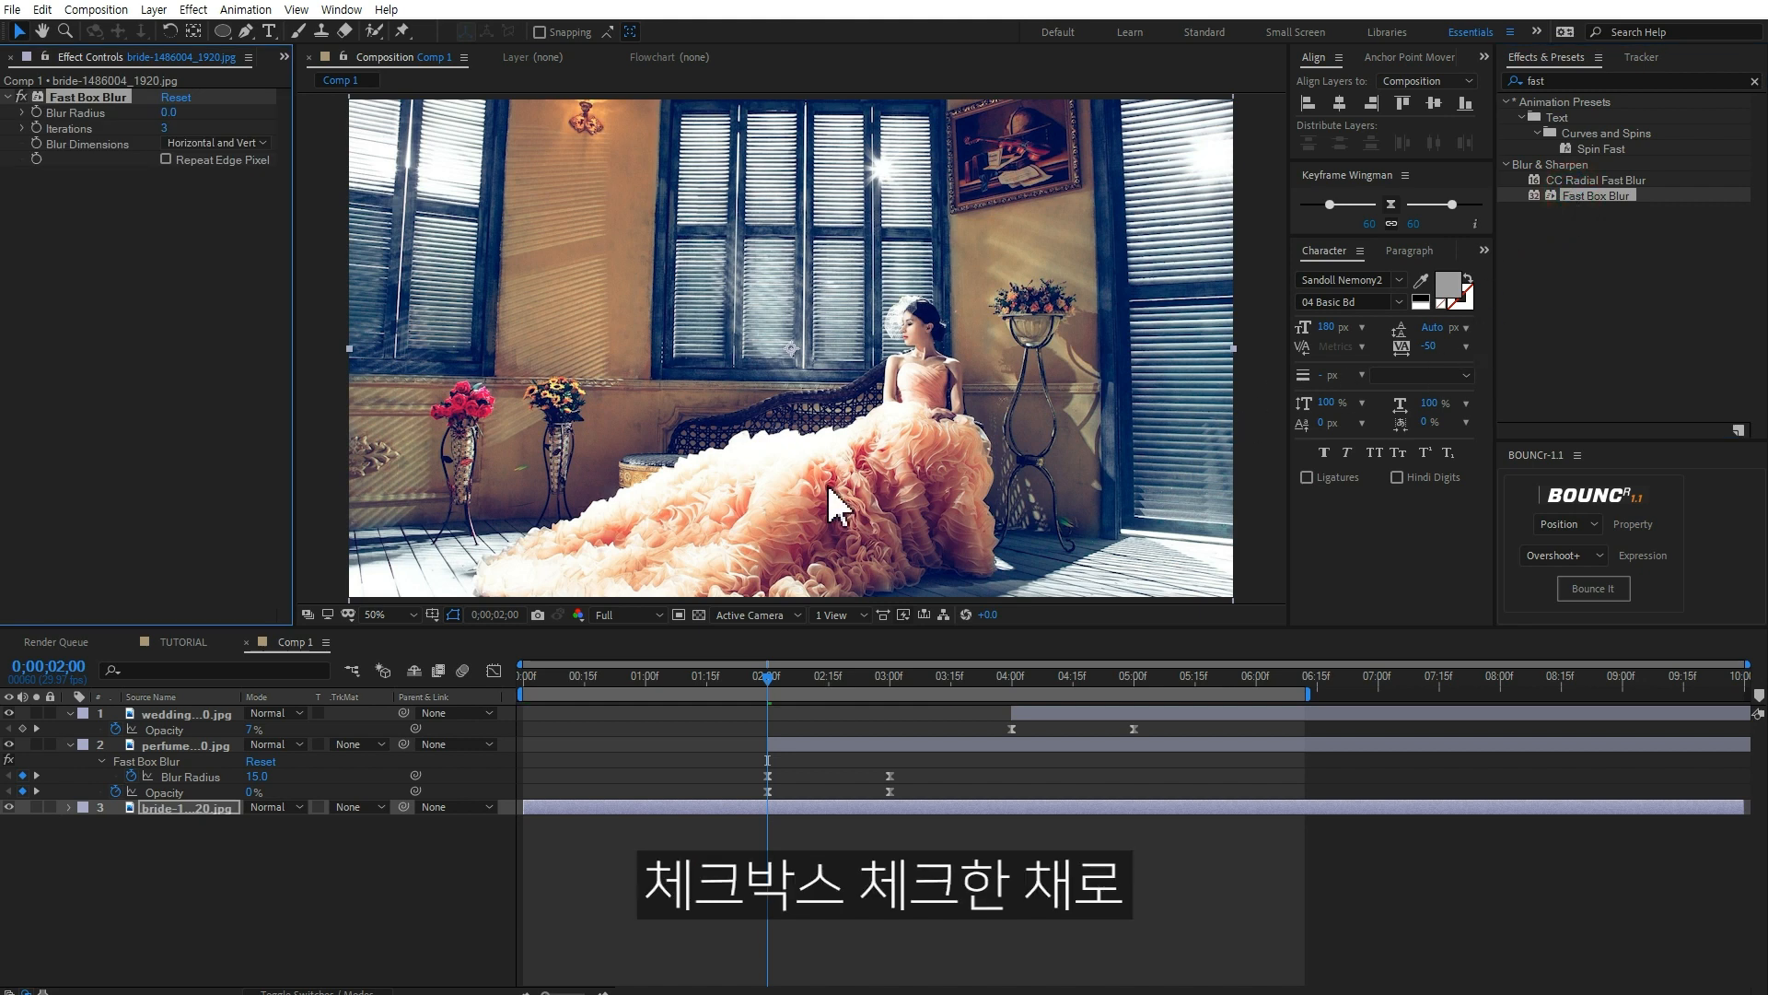
{"action": "left_click", "coordinate": [165, 160]}
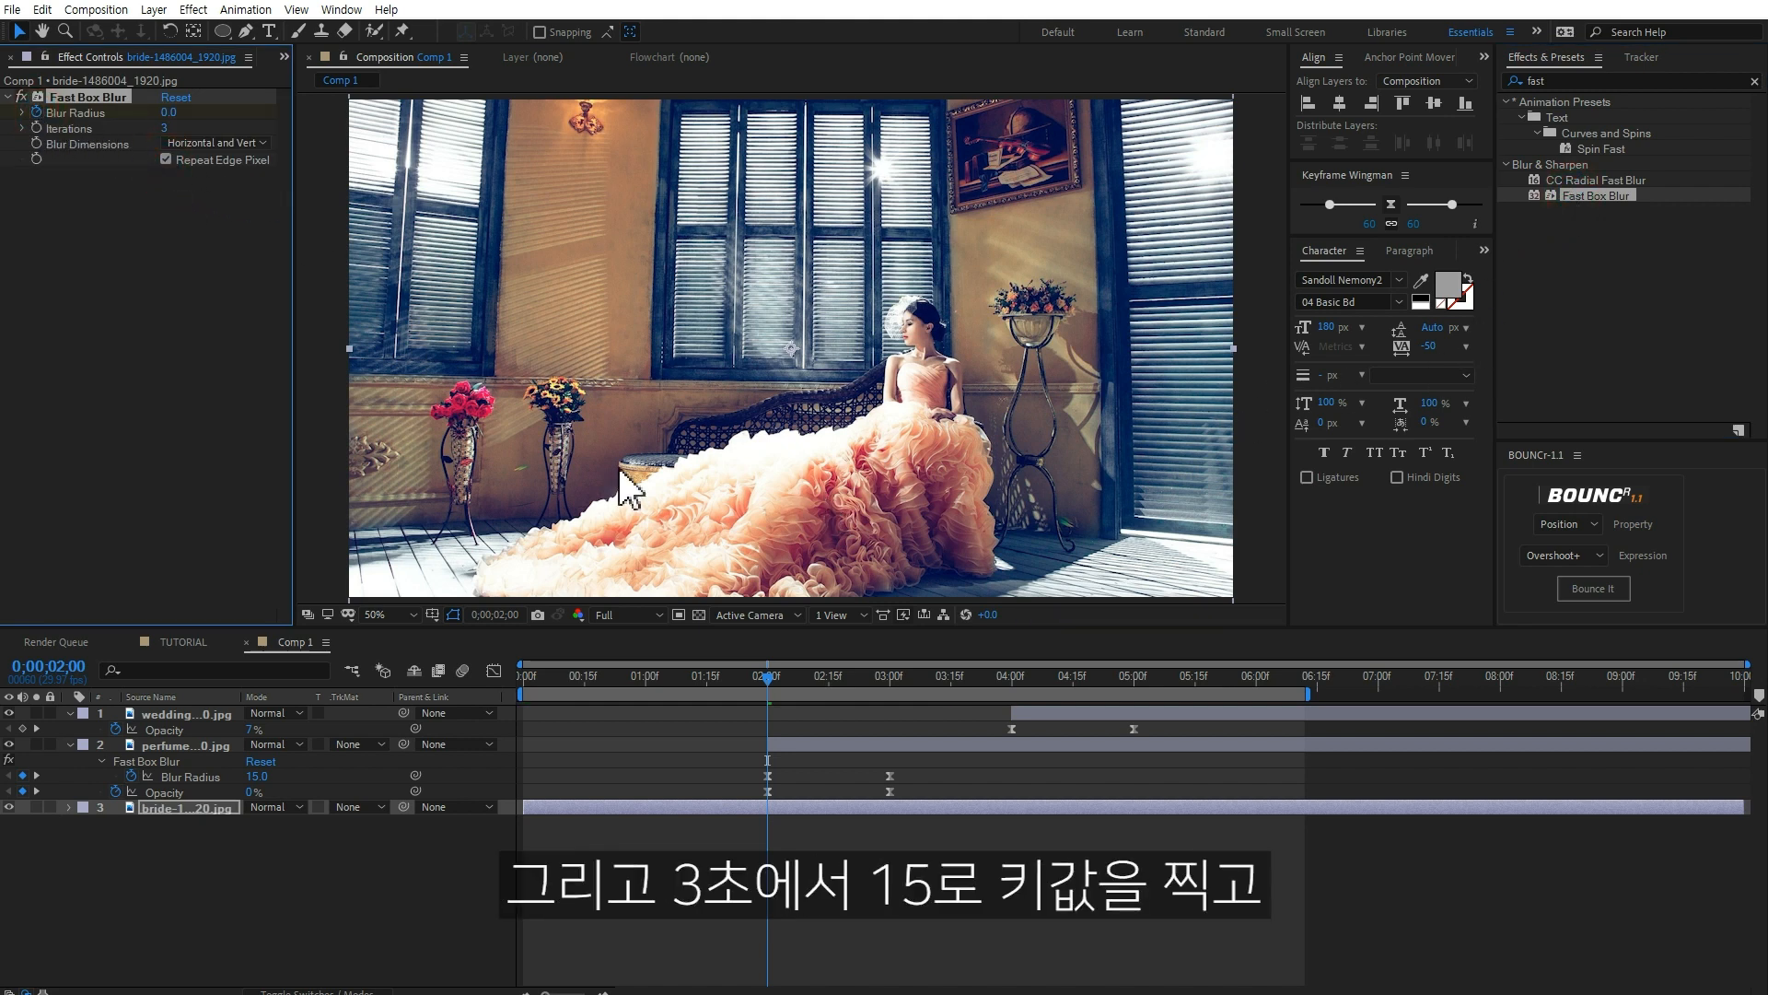
- Set the bride layer's Blur Radius to 15 at 3 seconds
{"action": "left_click", "coordinate": [886, 678]}
{"action": "left_click", "coordinate": [889, 682]}
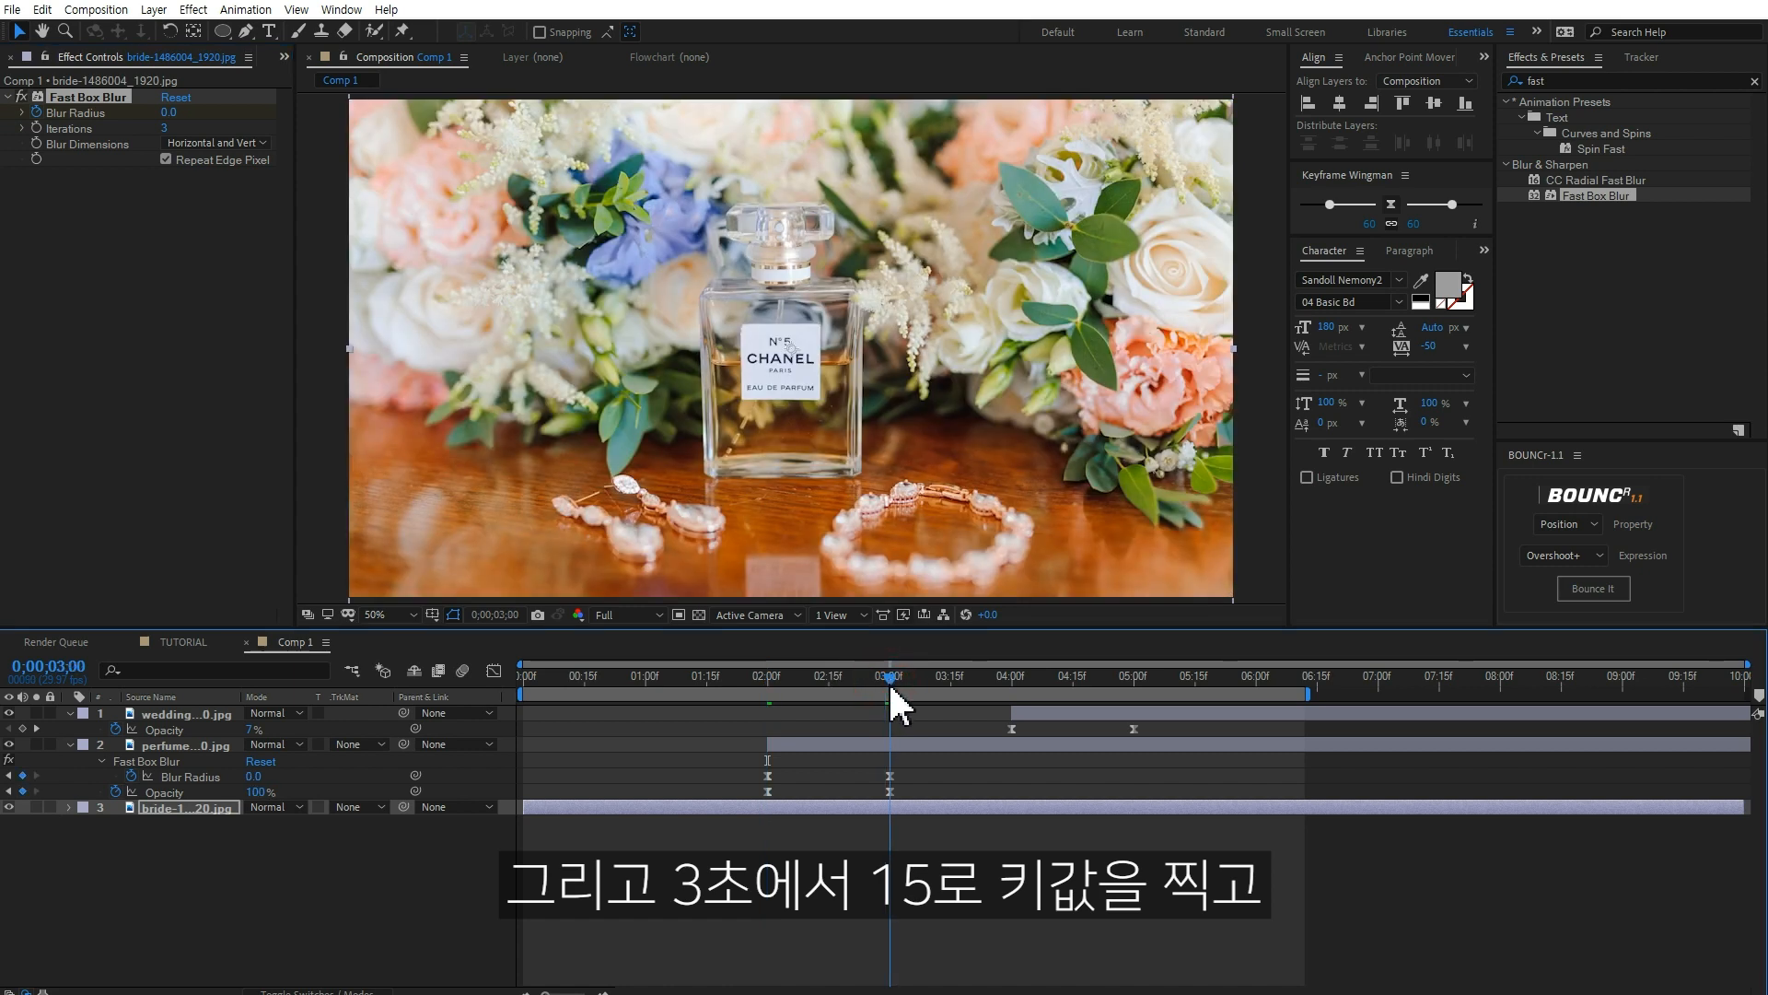
{"action": "left_click", "coordinate": [172, 113]}
{"action": "type", "text": "15"}
{"action": "left_click", "coordinate": [212, 341]}
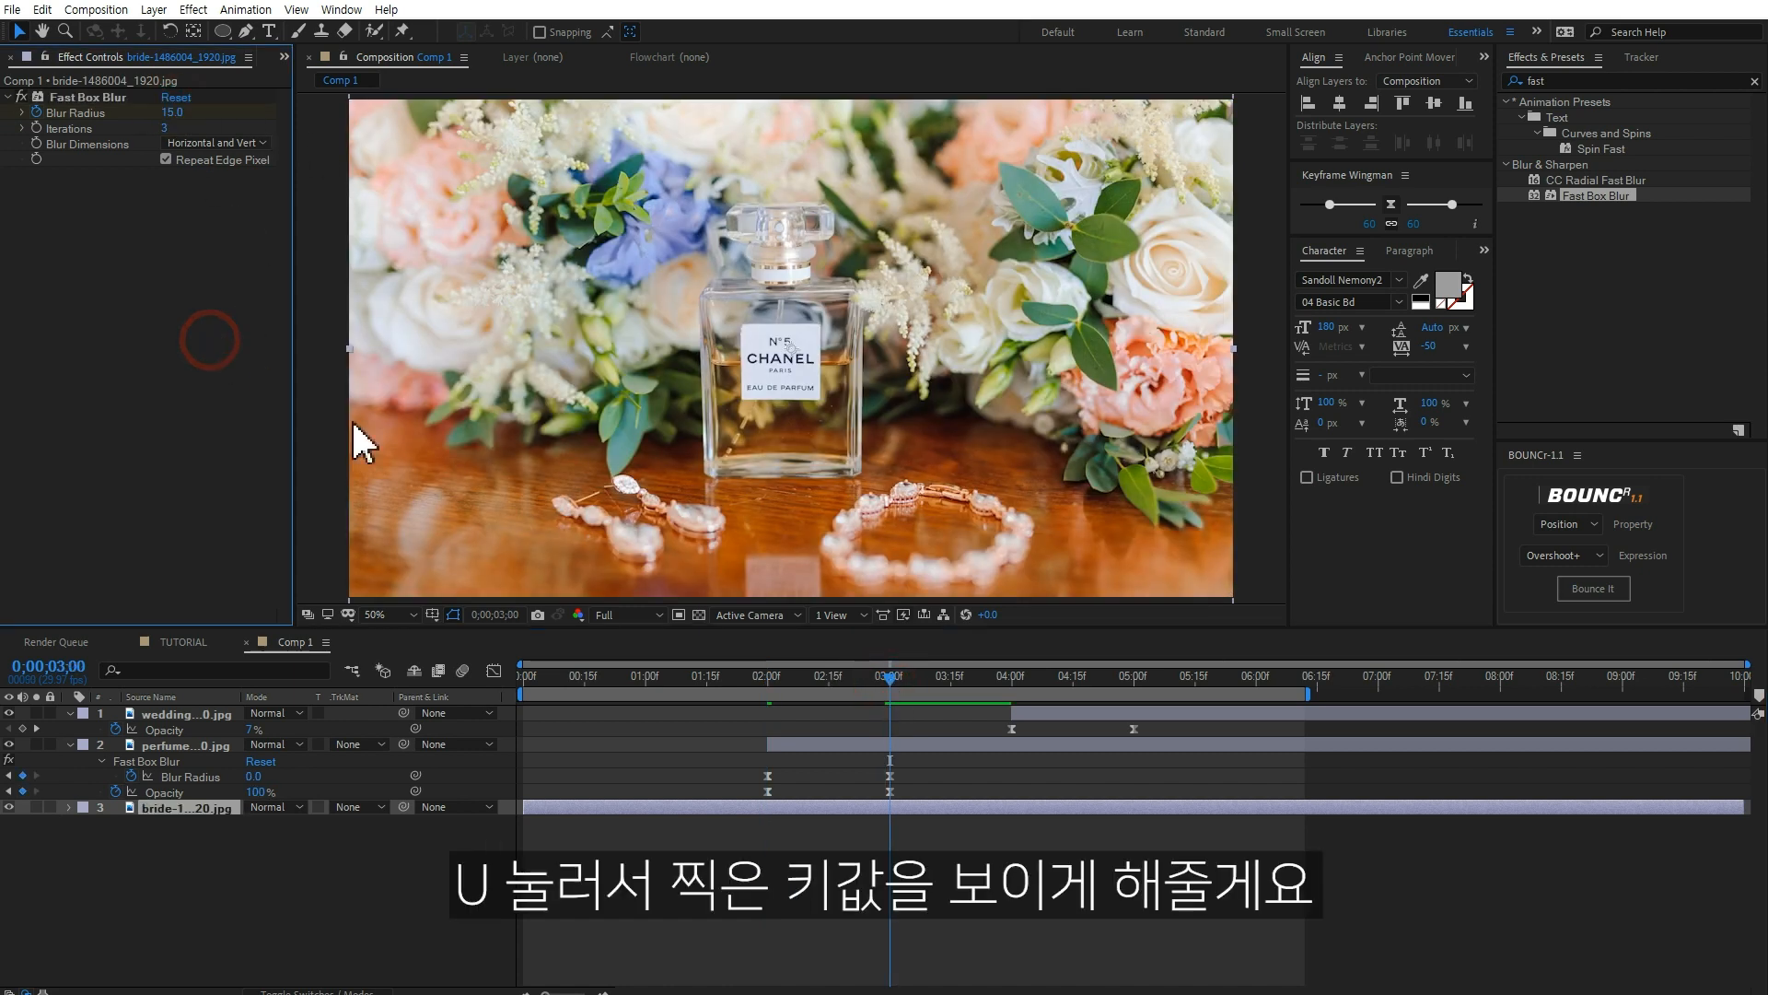
- Apply Easy Ease to both of the bride layer's Blur Radius keyframes and scrub through the transition
{"action": "left_click", "coordinate": [875, 807]}
{"action": "key", "text": "u"}
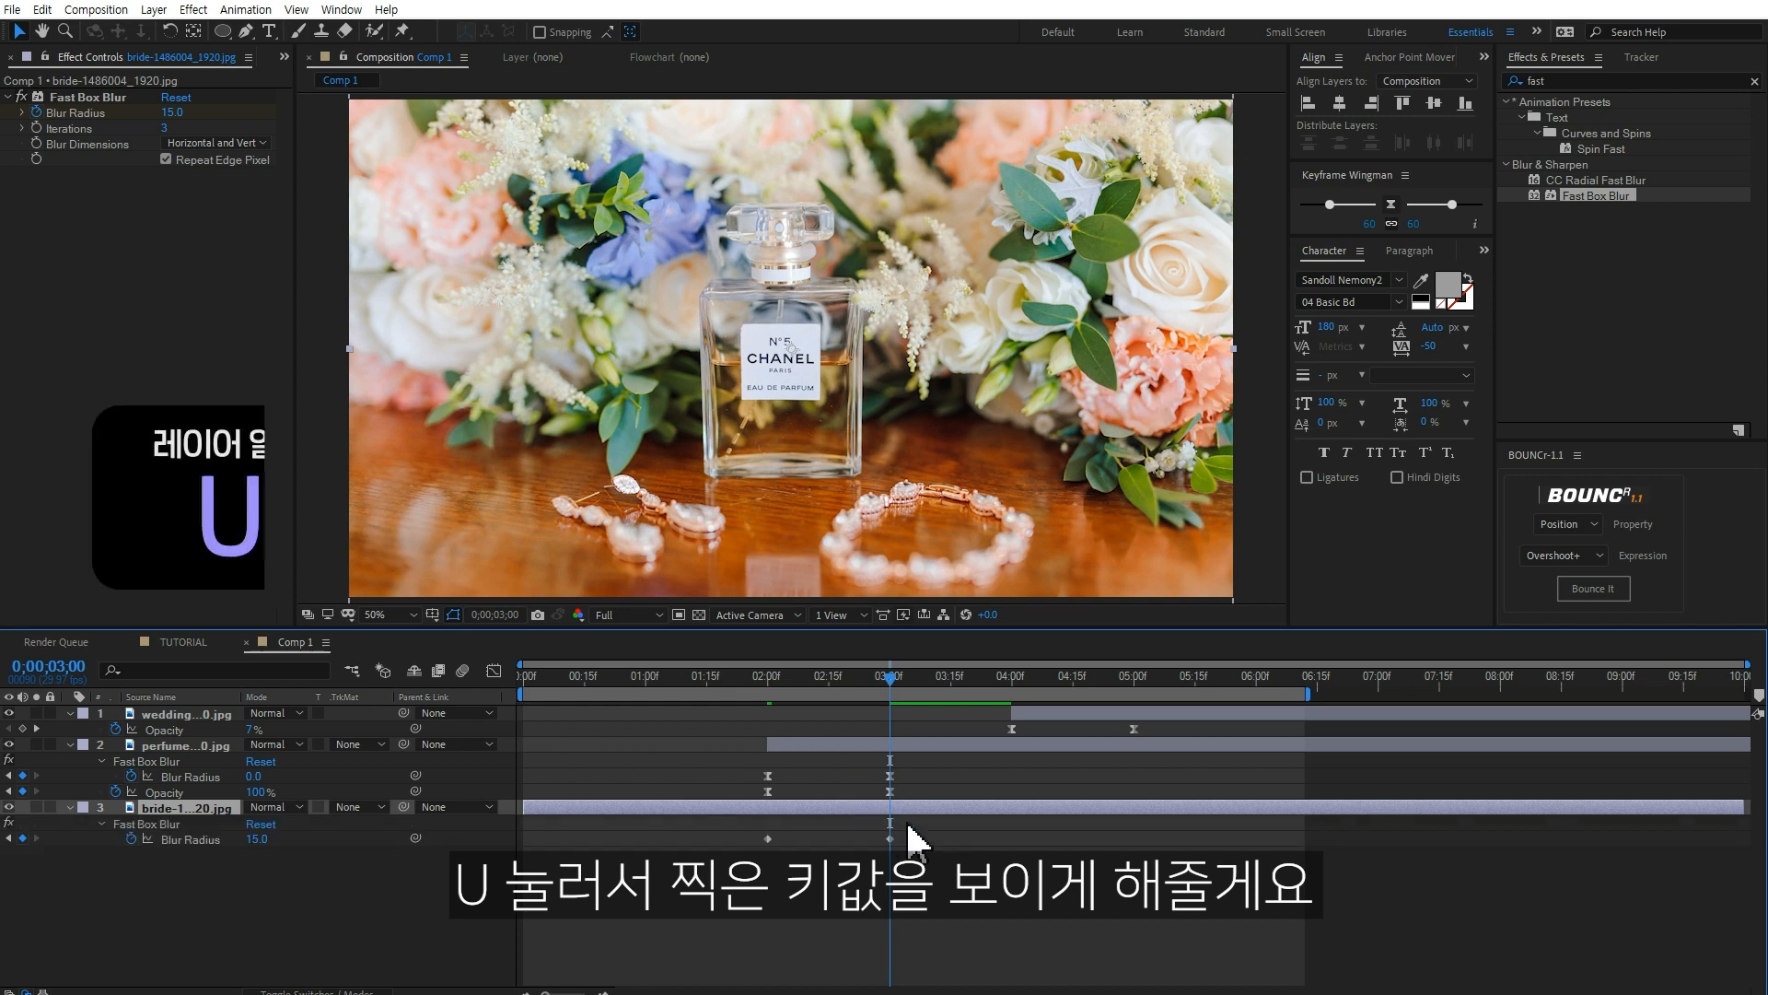
{"action": "left_click_drag", "start_coordinate": [721, 820], "coordinate": [965, 882]}
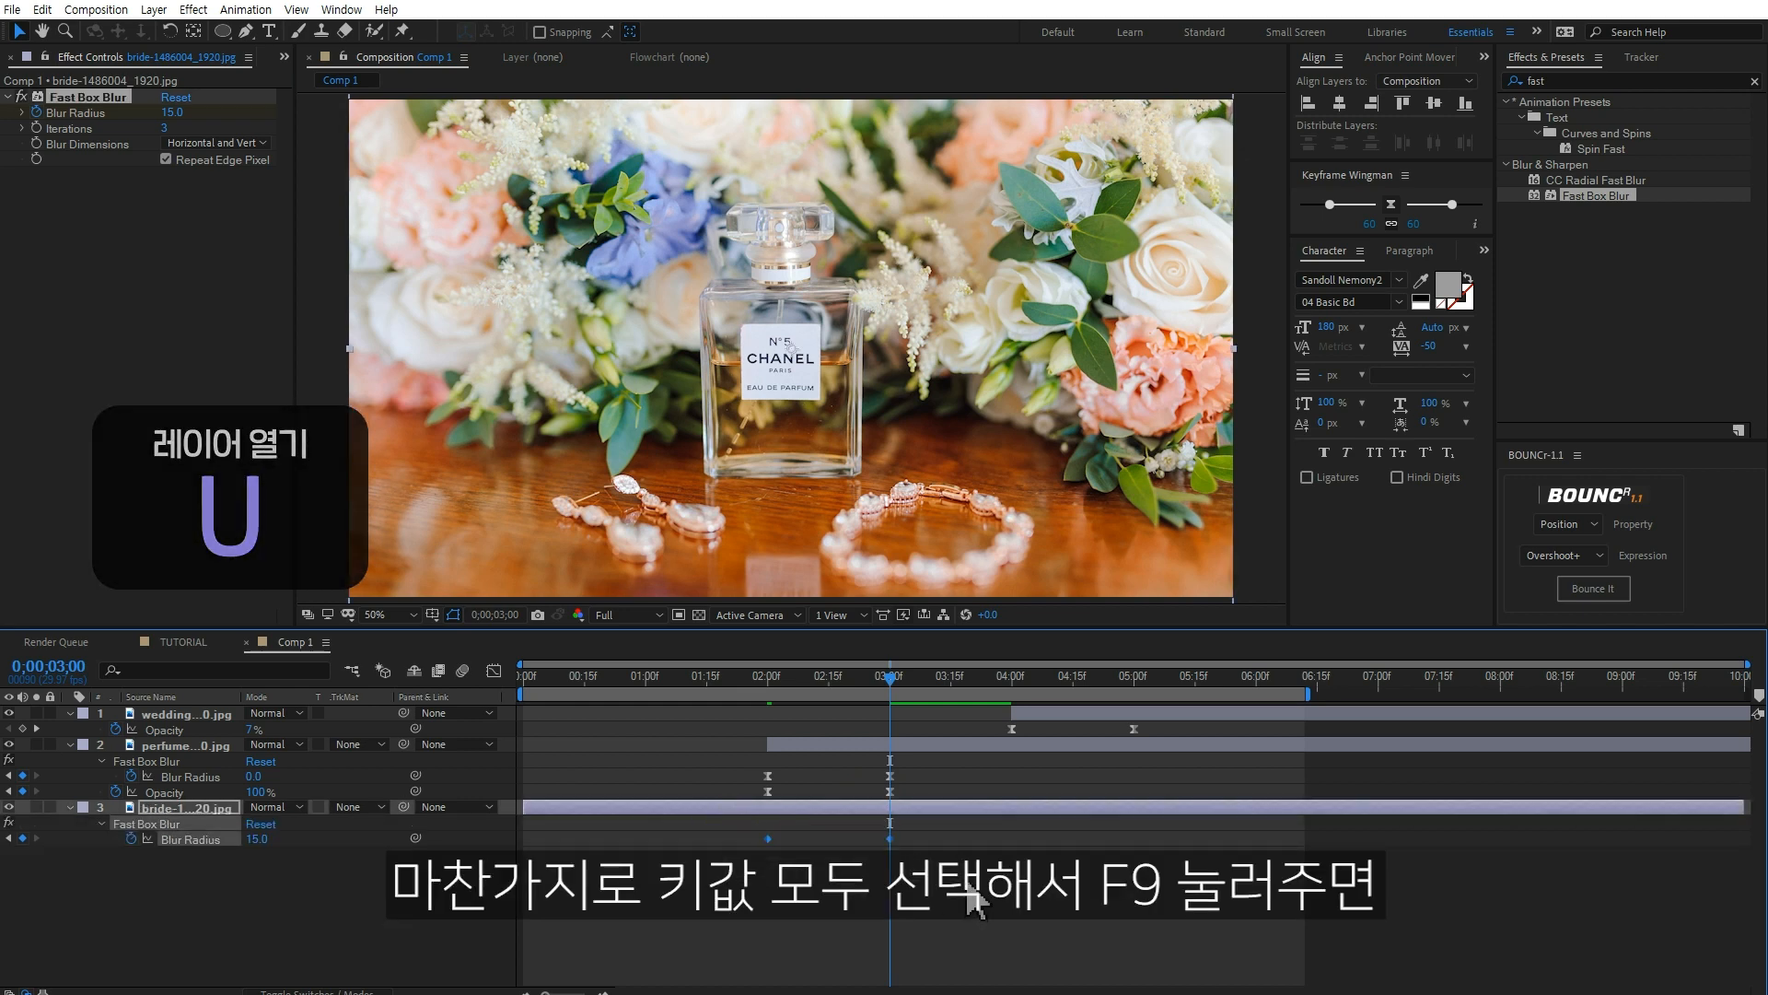
{"action": "key", "text": "F9"}
{"action": "left_click_drag", "start_coordinate": [769, 681], "coordinate": [829, 686]}
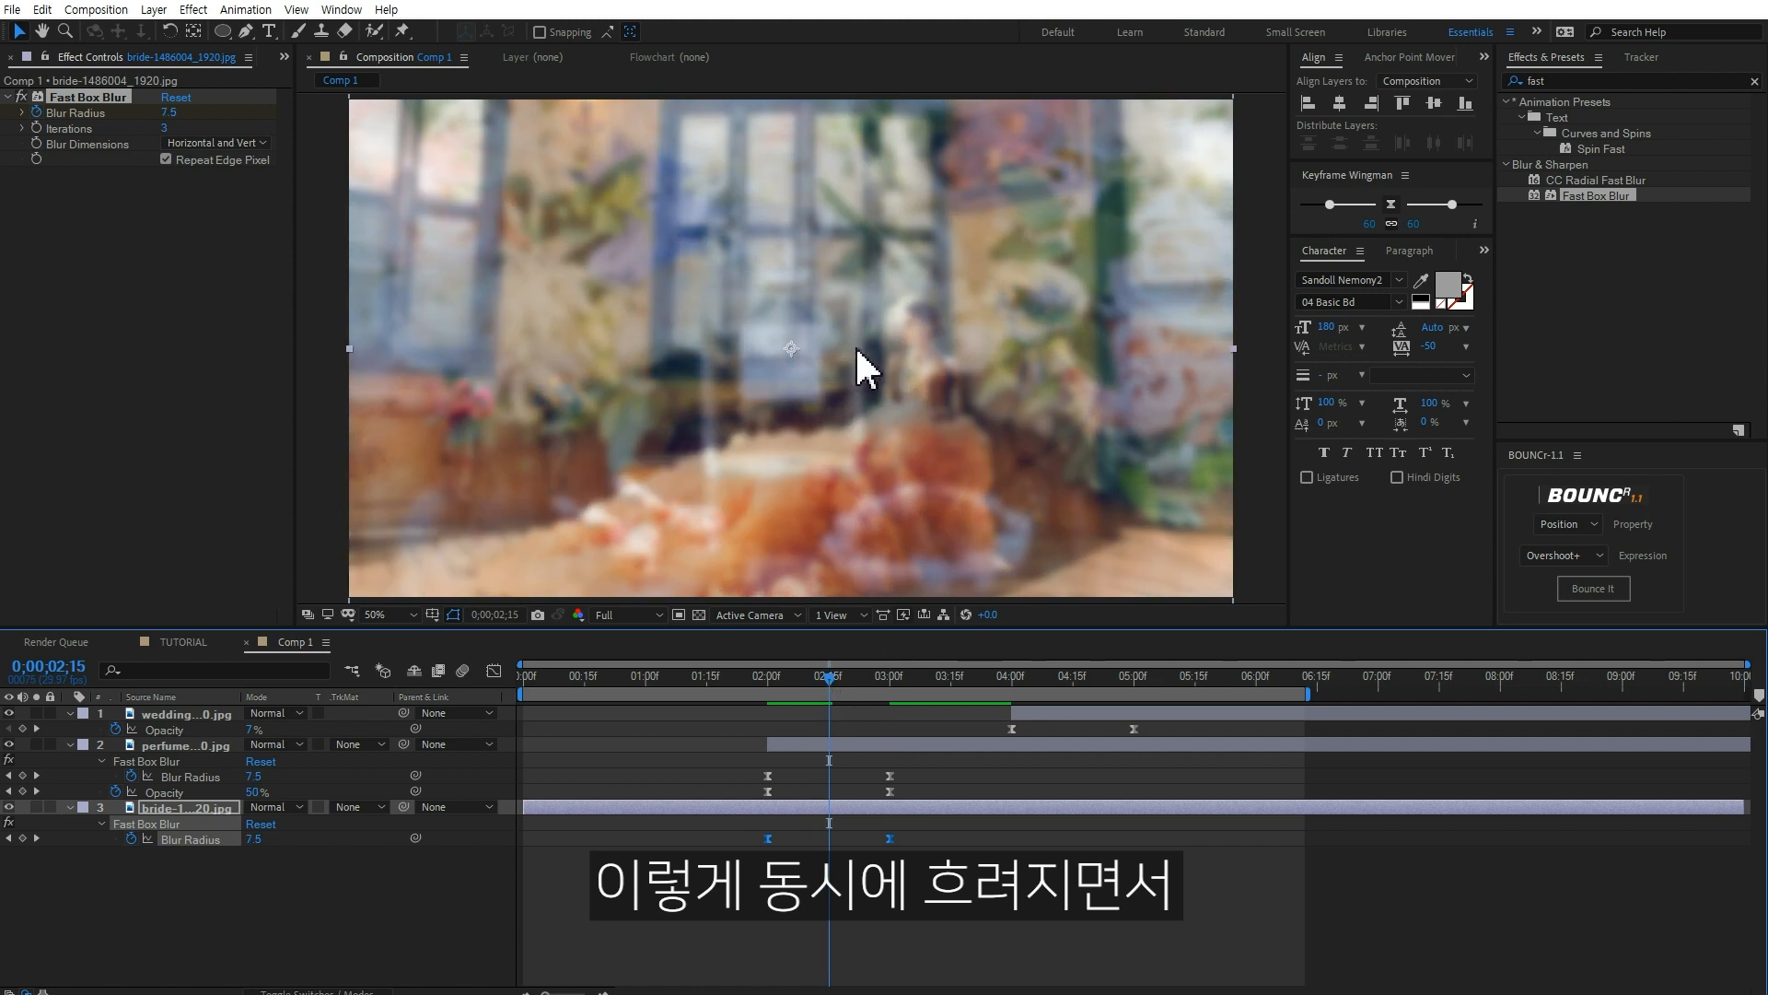
- Add Blur Radius keyframes to the perfume layer, with 0 at 4 seconds and 15 at 5 seconds
{"action": "left_click_drag", "start_coordinate": [829, 686], "coordinate": [1013, 702]}
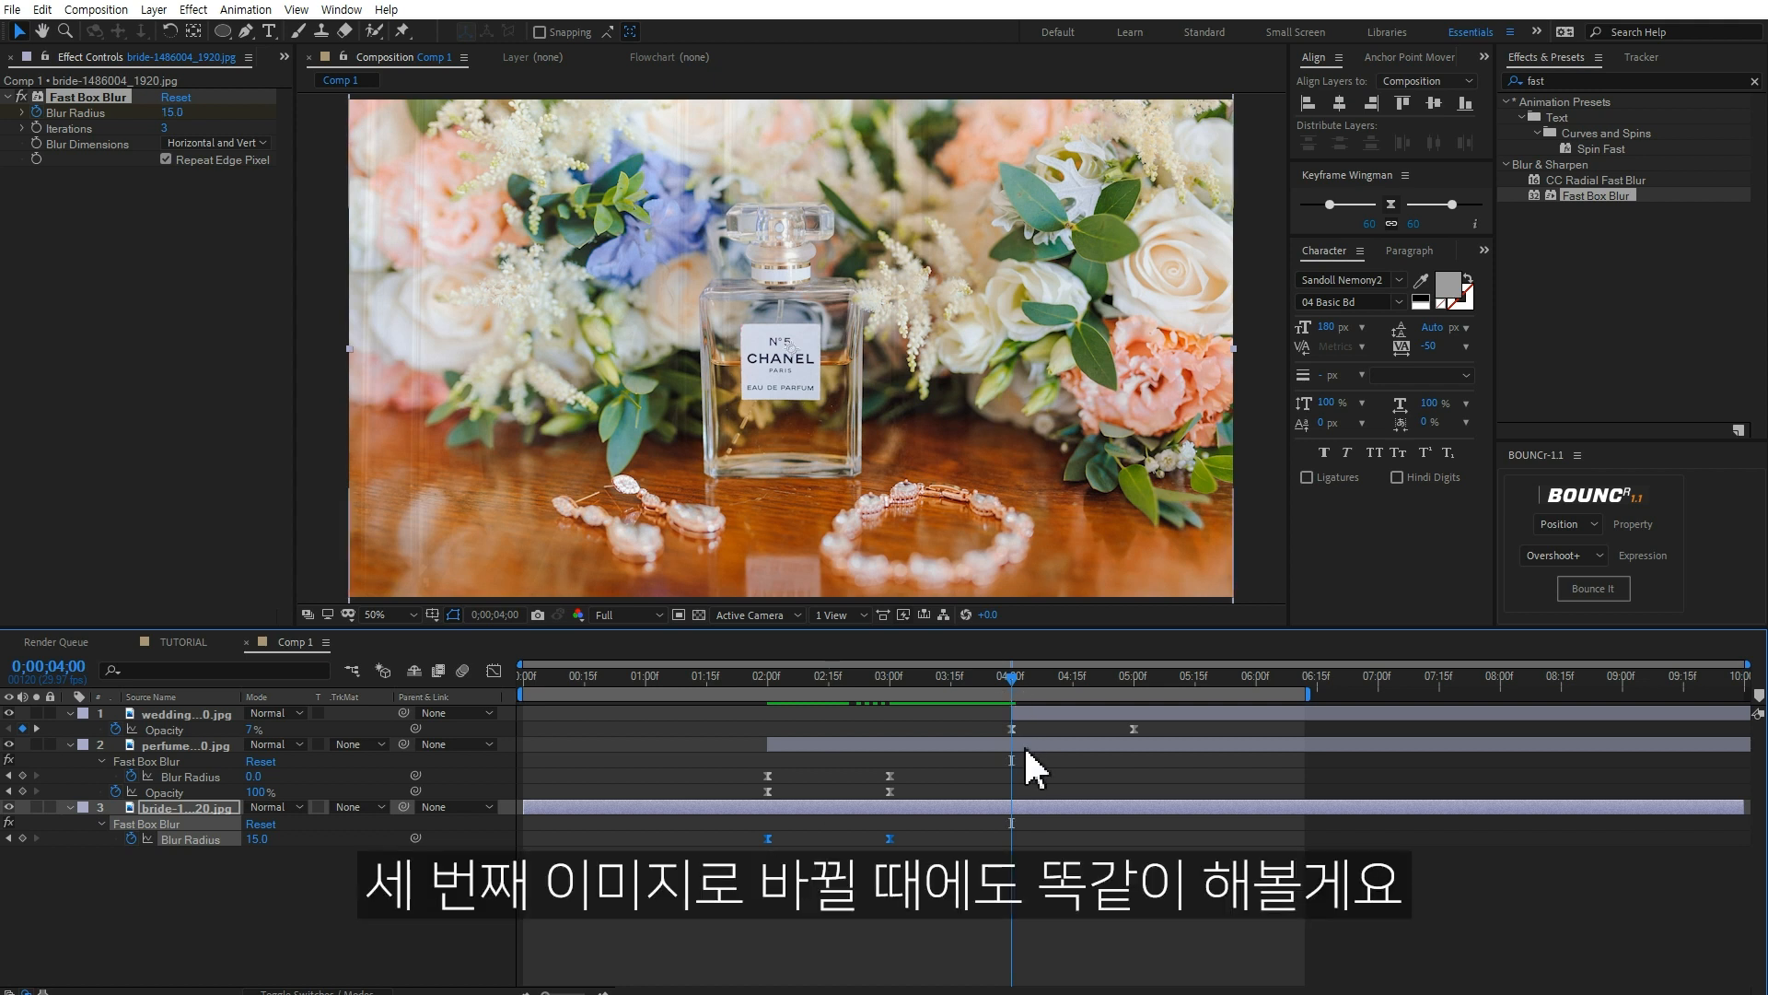
{"action": "left_click", "coordinate": [1033, 742]}
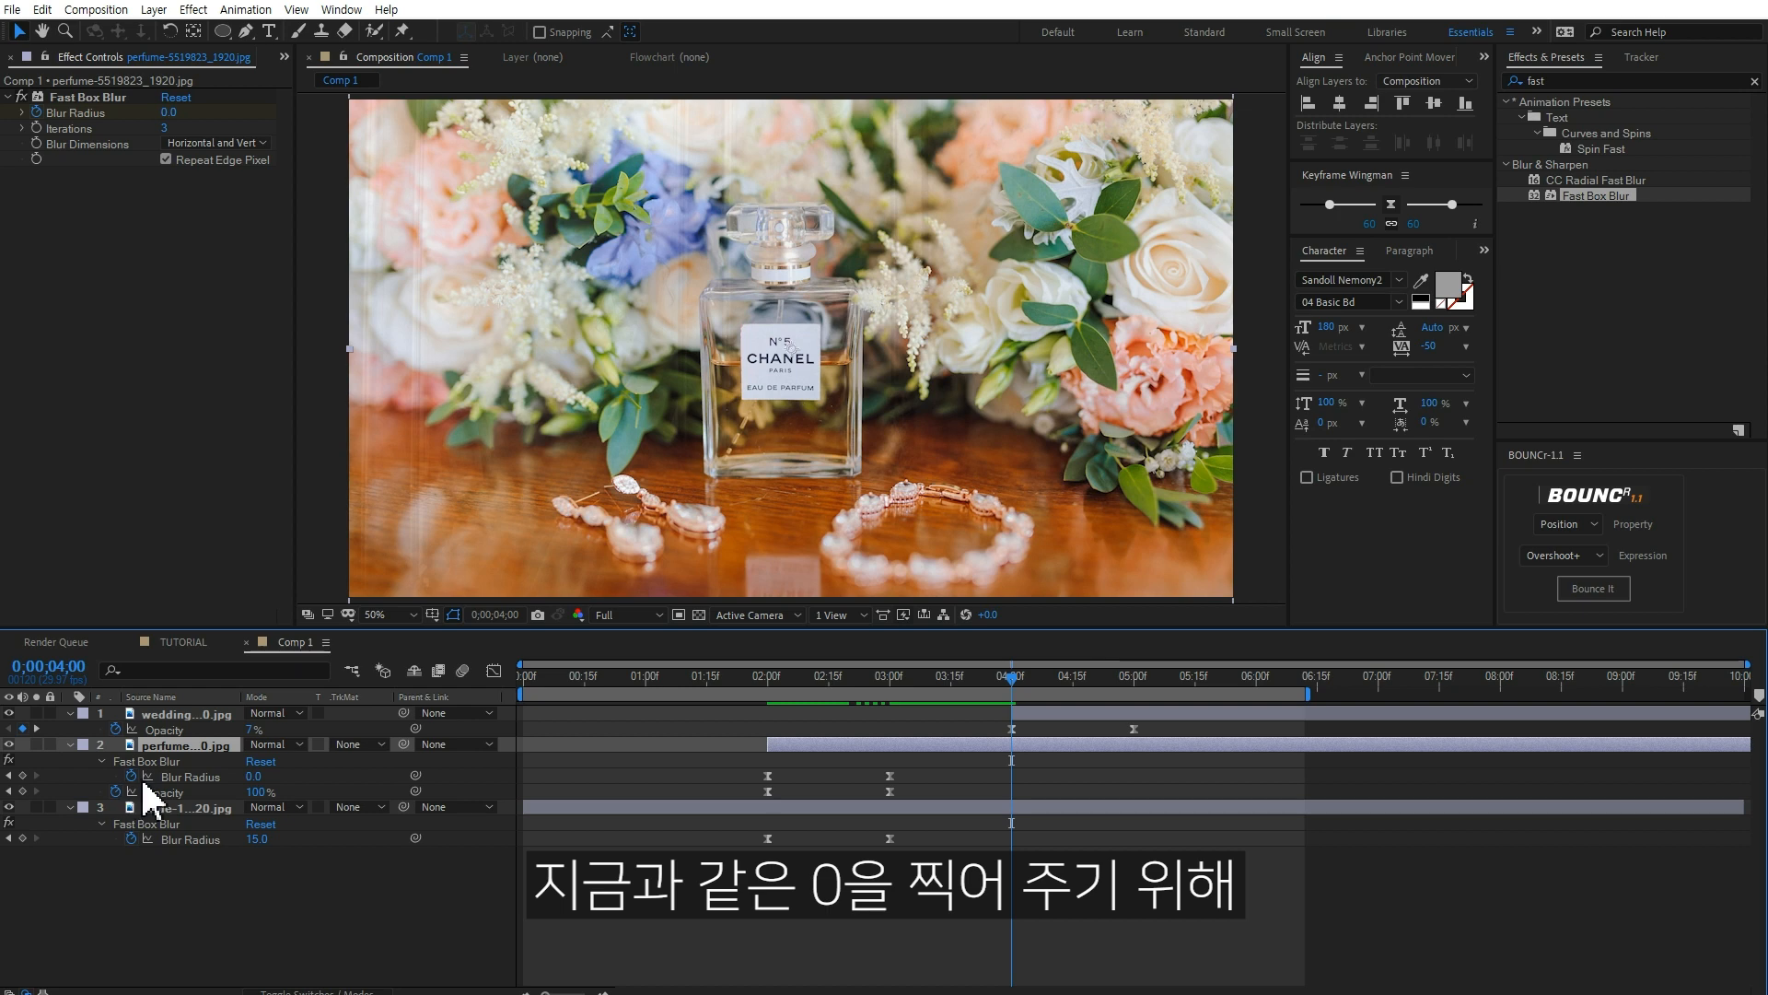
{"action": "left_click", "coordinate": [23, 776]}
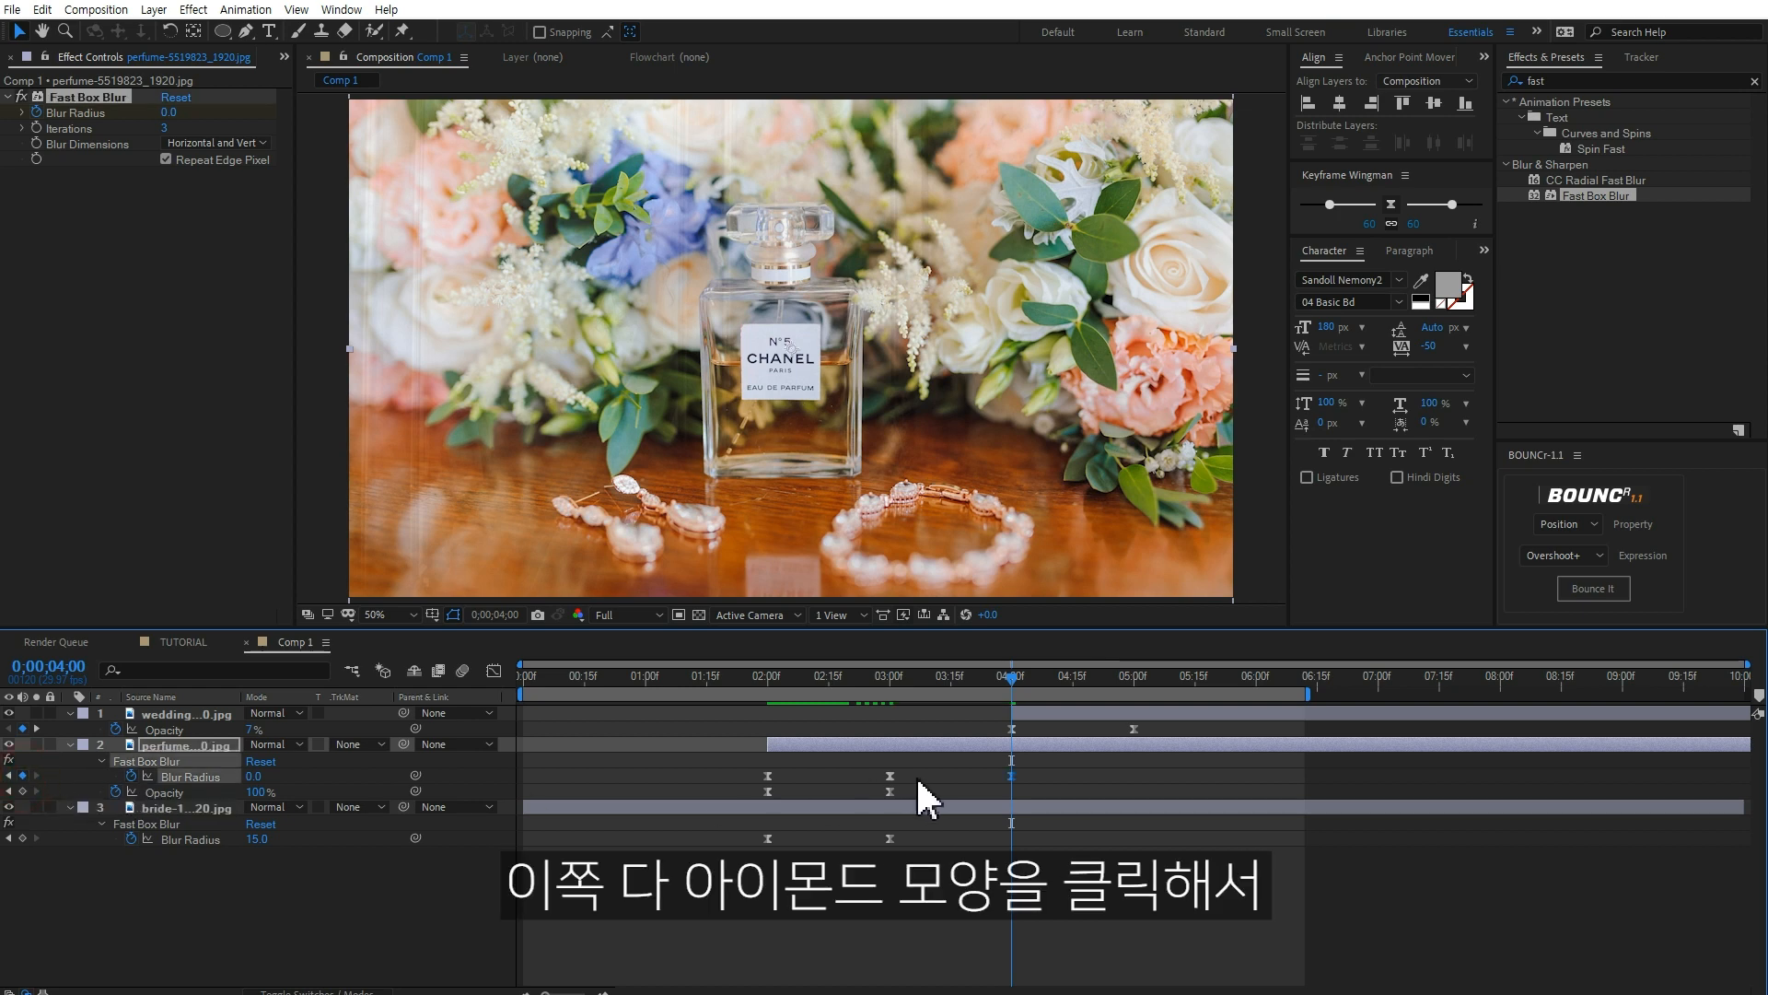
{"action": "left_click", "coordinate": [1132, 680]}
{"action": "left_click", "coordinate": [250, 776]}
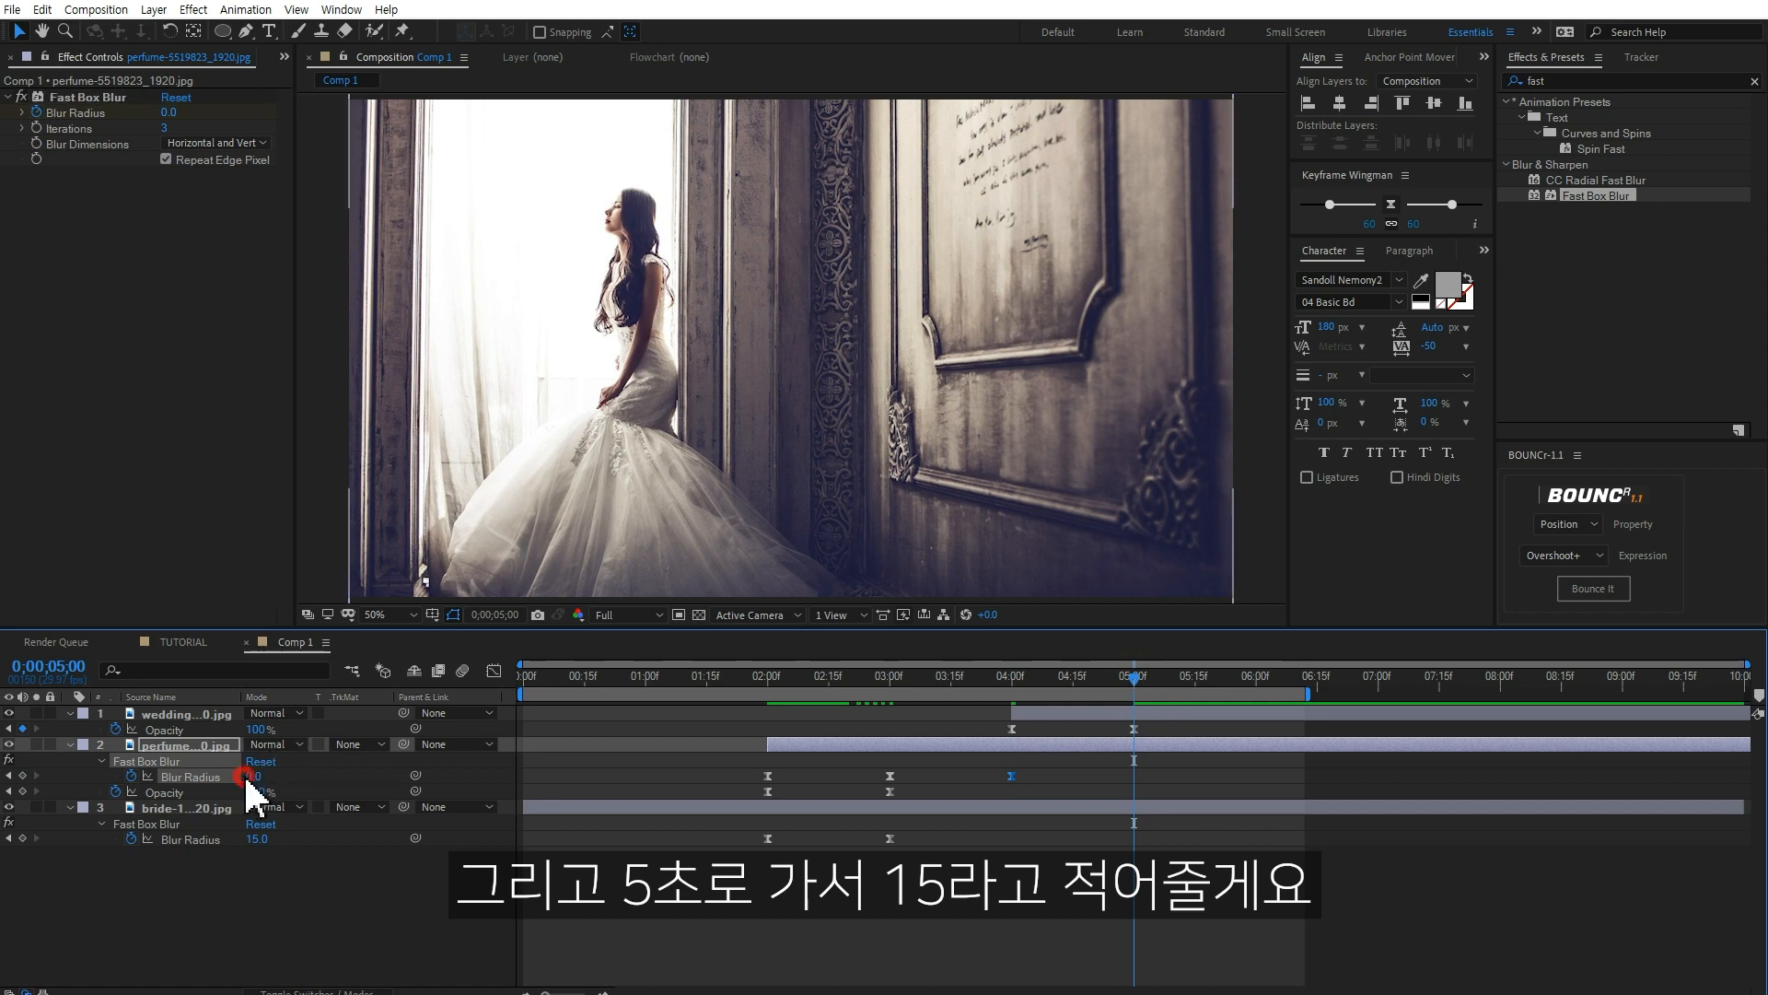
{"action": "type", "text": "15"}
{"action": "key", "text": "Return"}
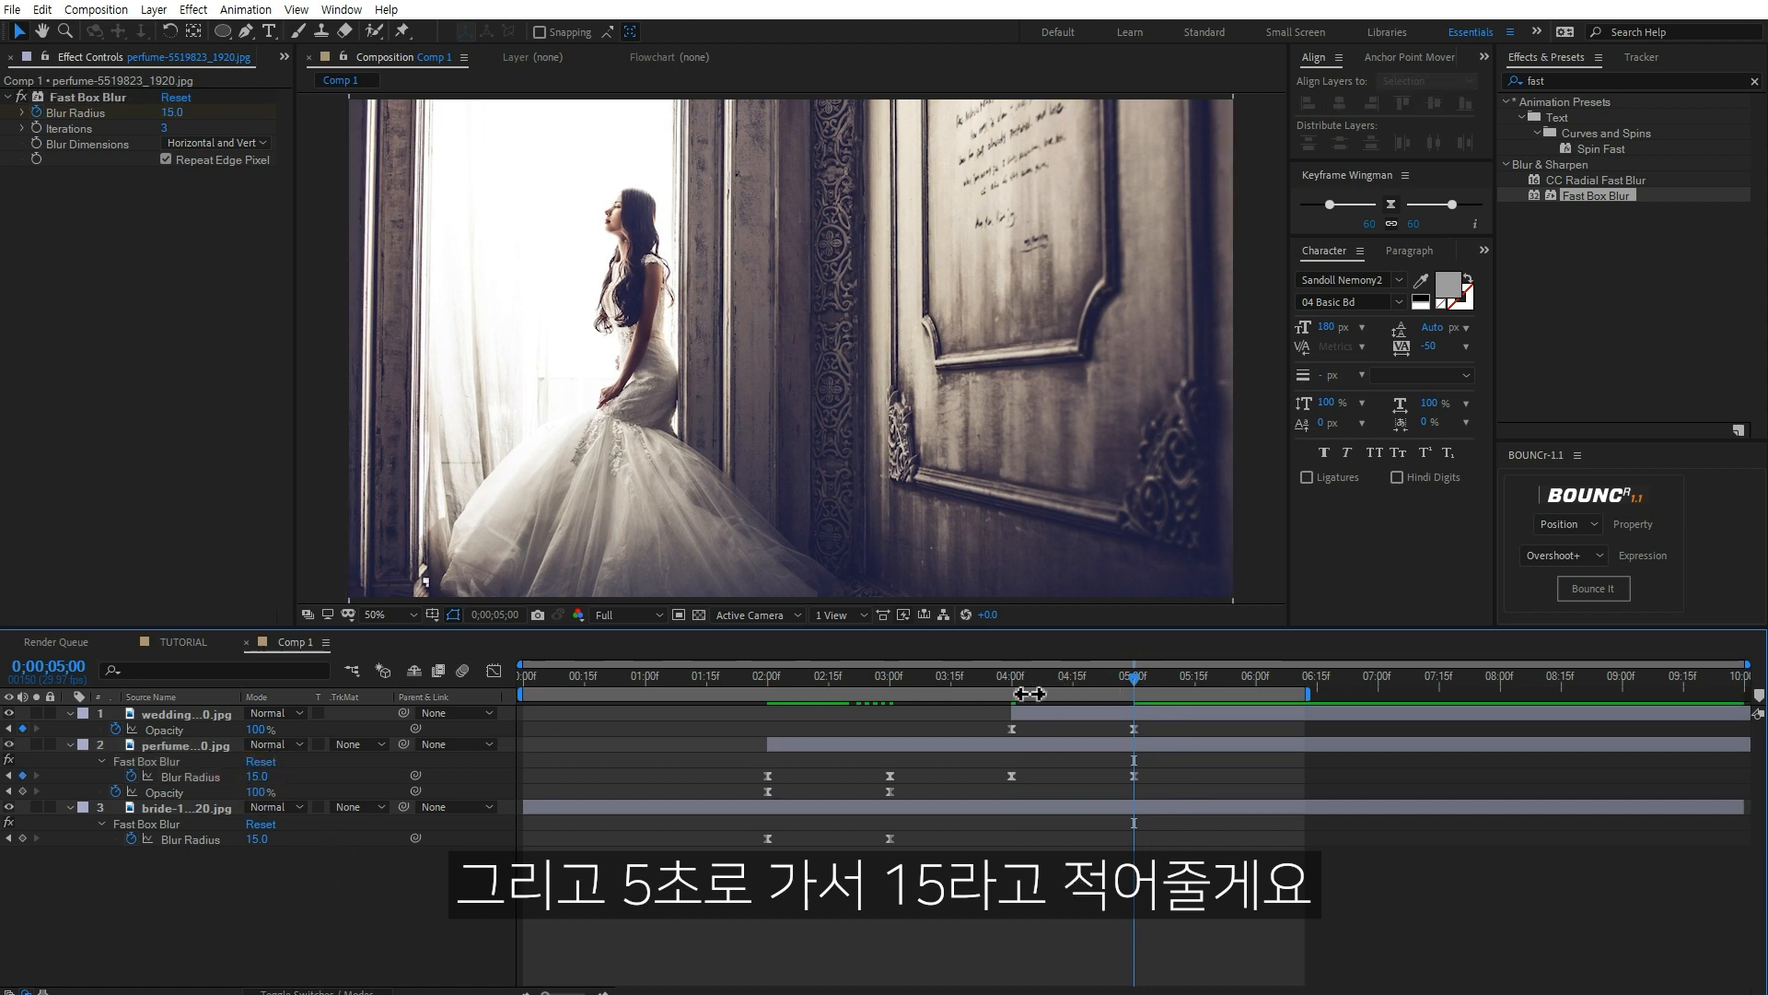
- Apply Fast Box Blur to the wedding-dresses layer with a Blur Radius keyframe of 0 at 4 seconds and Repeat Edge Pixels enabled
{"action": "left_click", "coordinate": [1011, 679]}
{"action": "mouse_move", "coordinate": [1015, 697]}
{"action": "left_mouse_down"}
{"action": "mouse_move", "coordinate": [1159, 717]}
{"action": "mouse_move", "coordinate": [1009, 700]}
{"action": "left_mouse_up"}
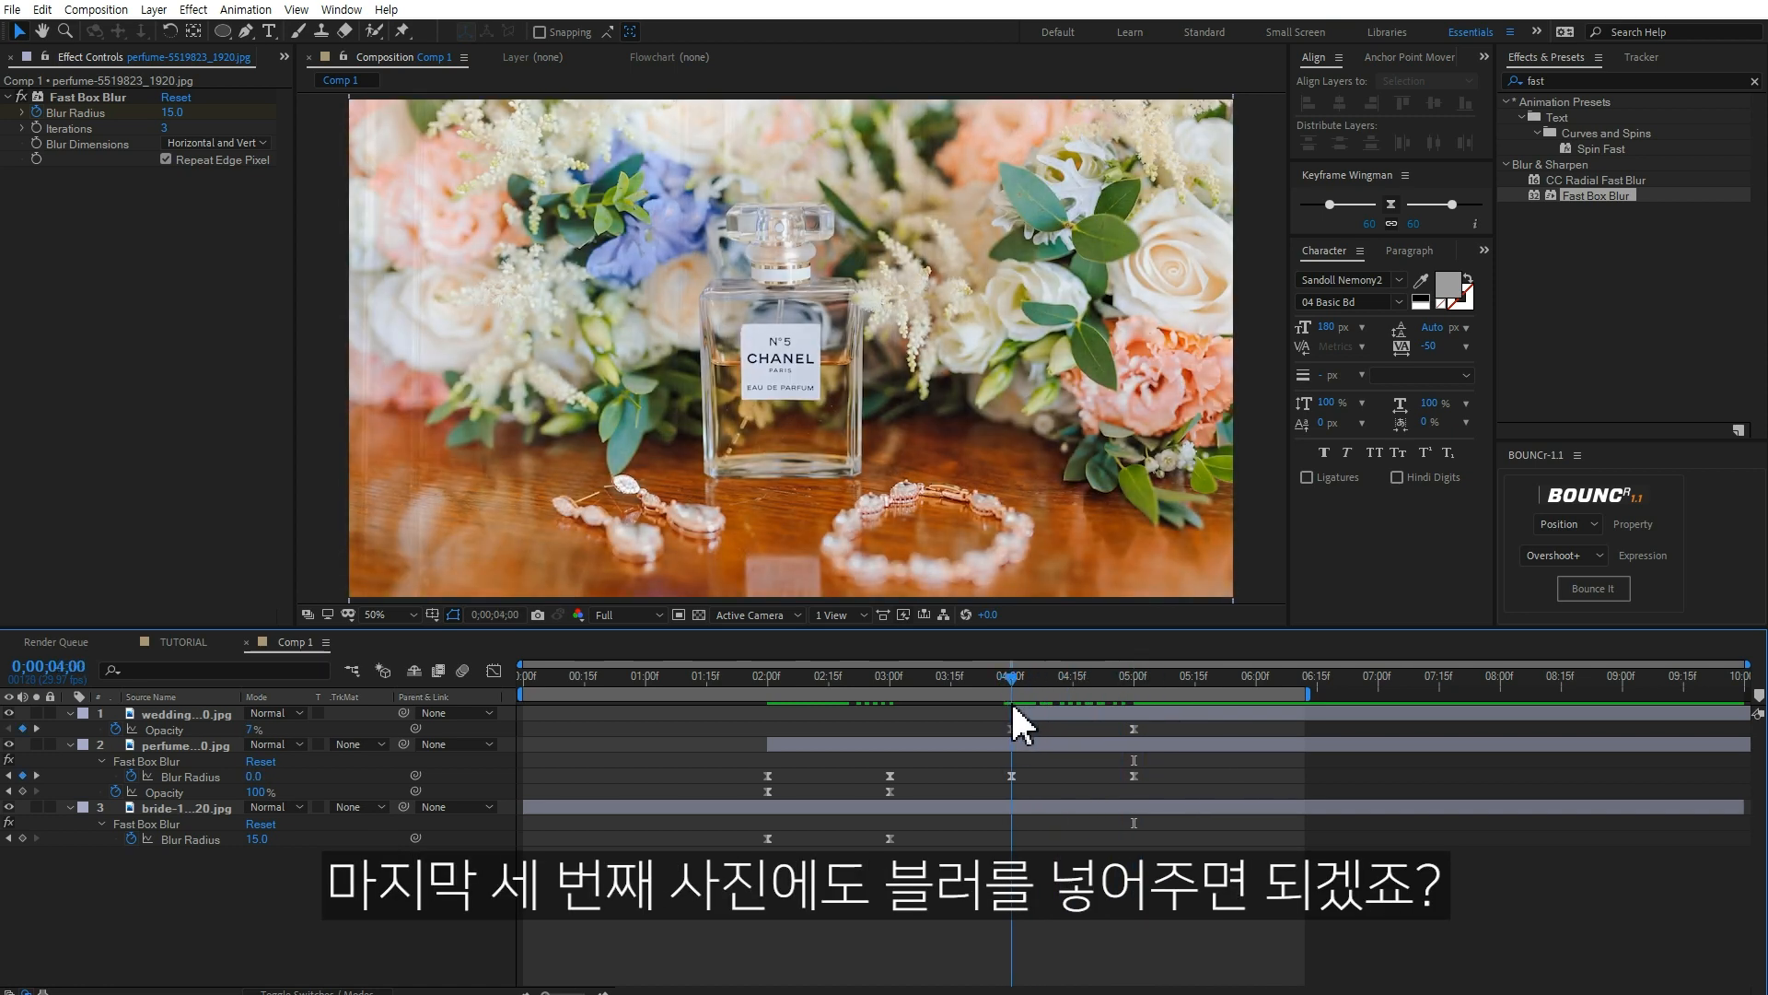
{"action": "left_click", "coordinate": [1027, 714]}
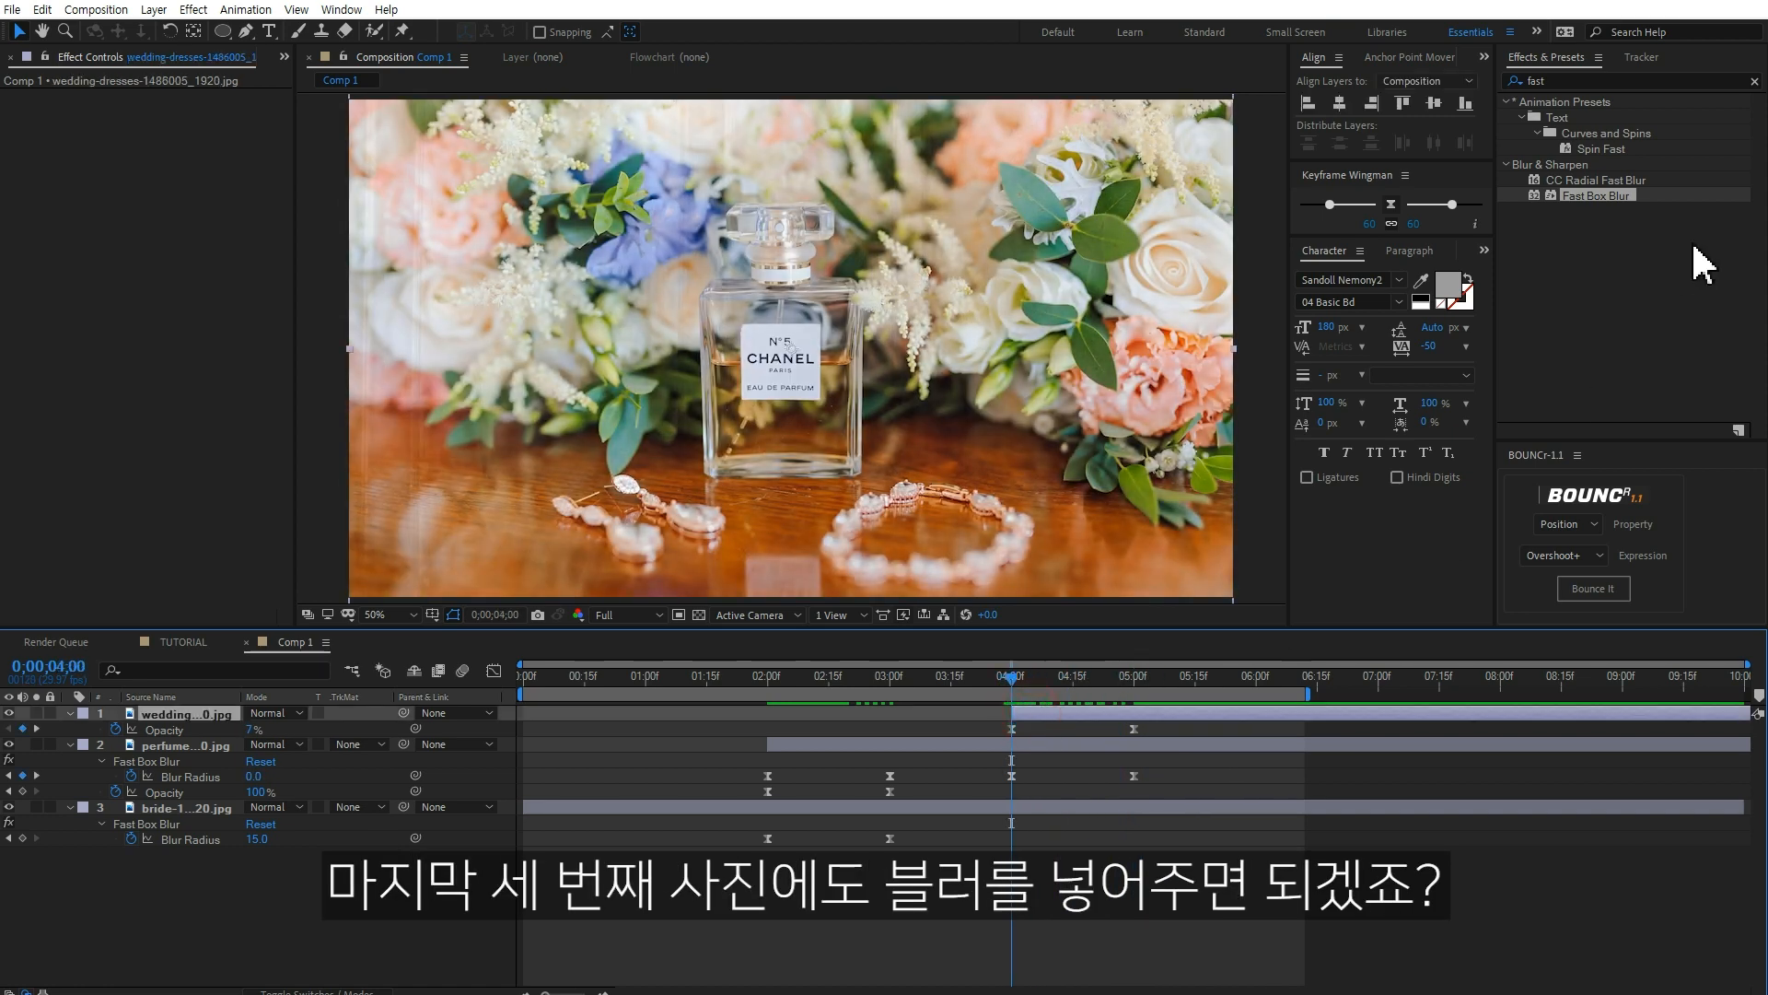
{"action": "double_click", "coordinate": [1613, 197]}
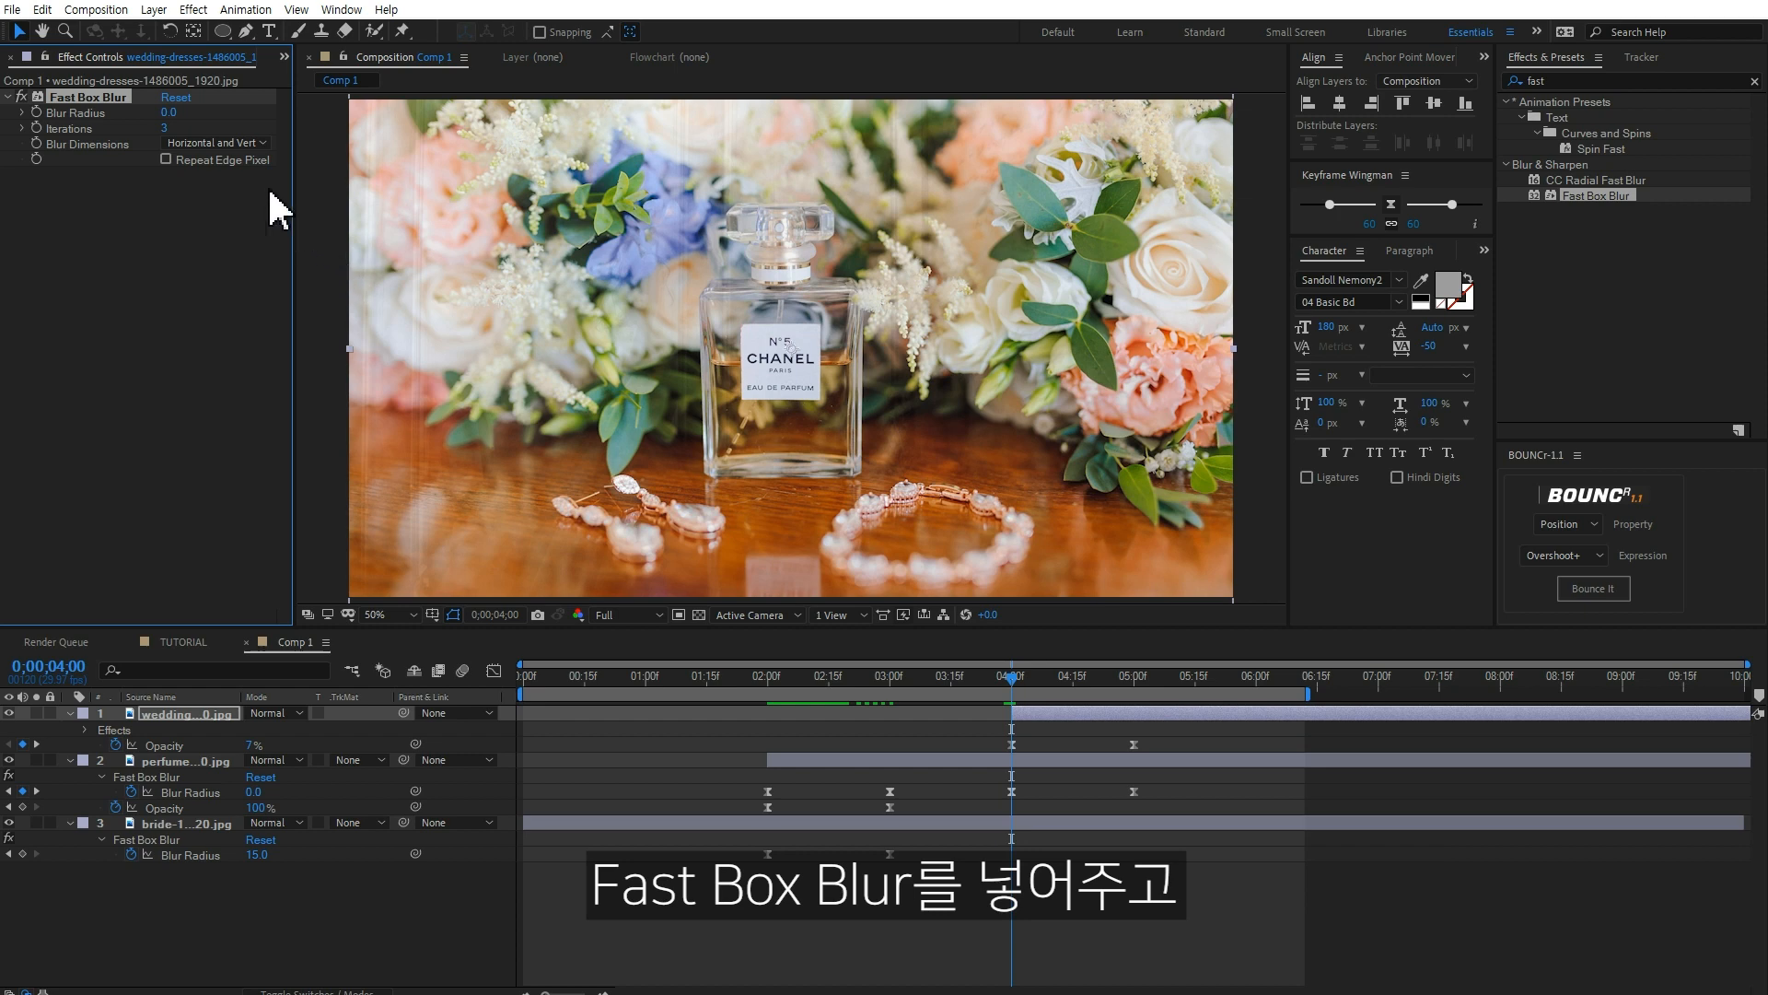
{"action": "left_click", "coordinate": [35, 112]}
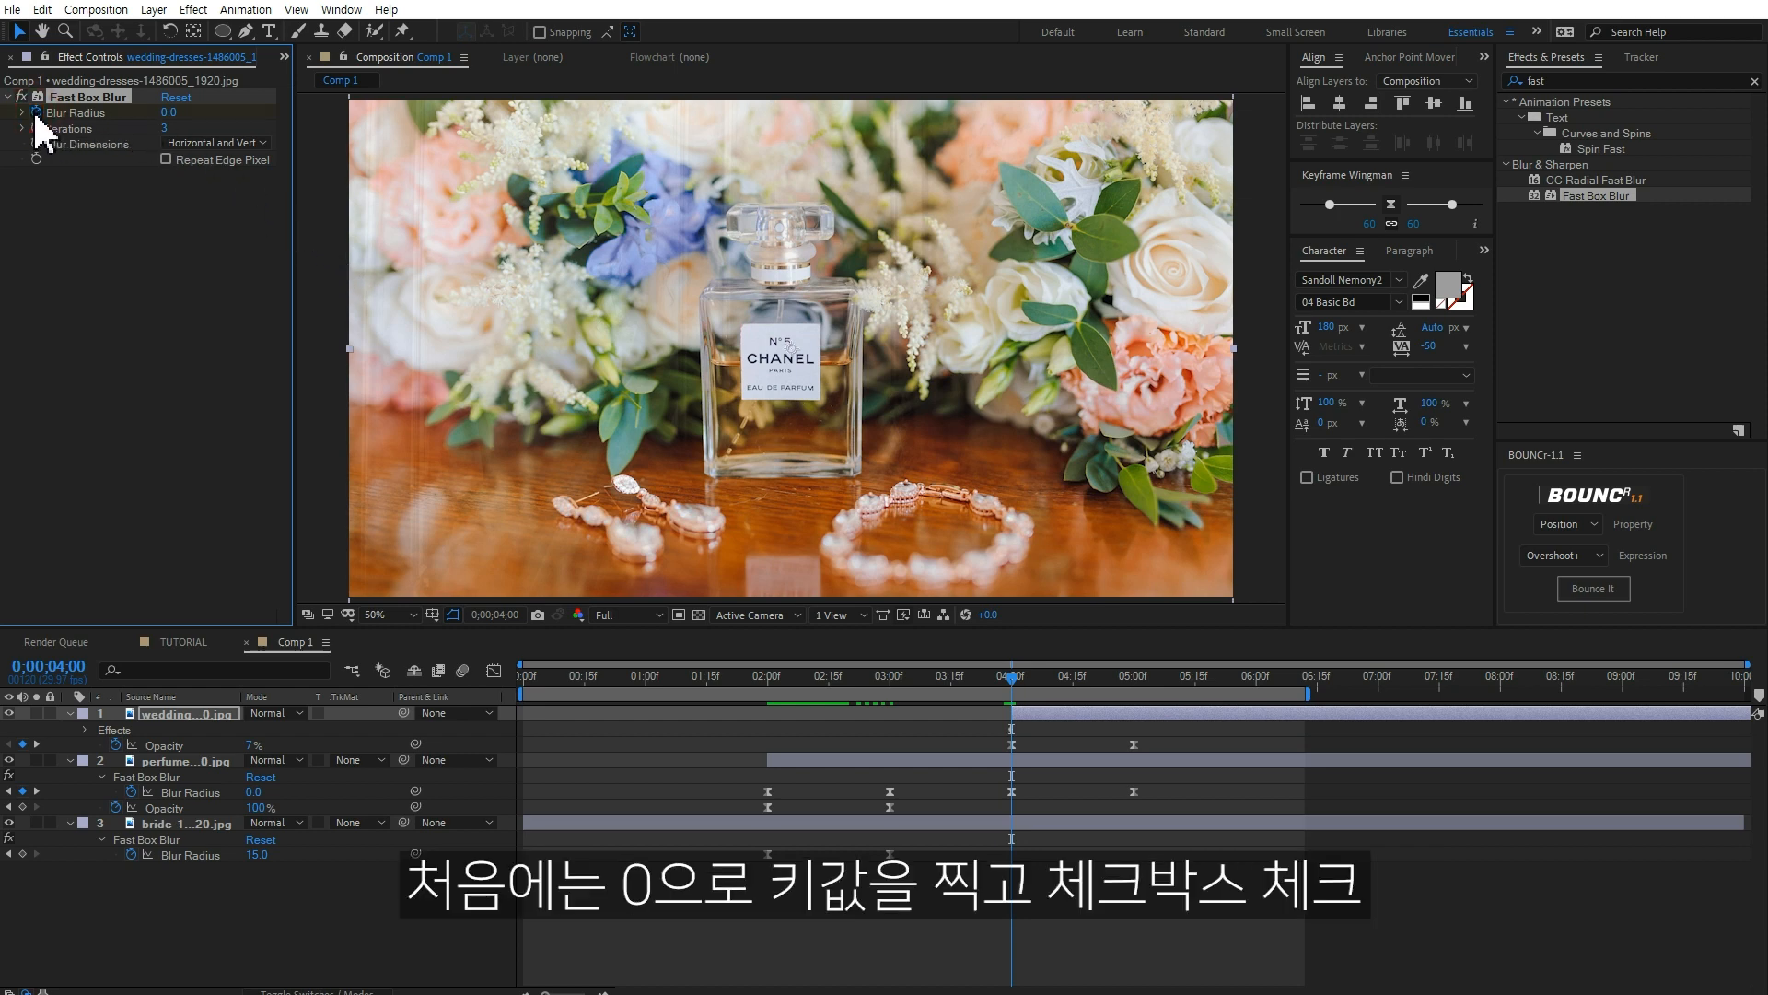
{"action": "left_click", "coordinate": [166, 160]}
- Reveal the wedding-dresses layer's keyframes and move its 0 Blur Radius keyframe to 5 seconds
{"action": "left_click", "coordinate": [1137, 689]}
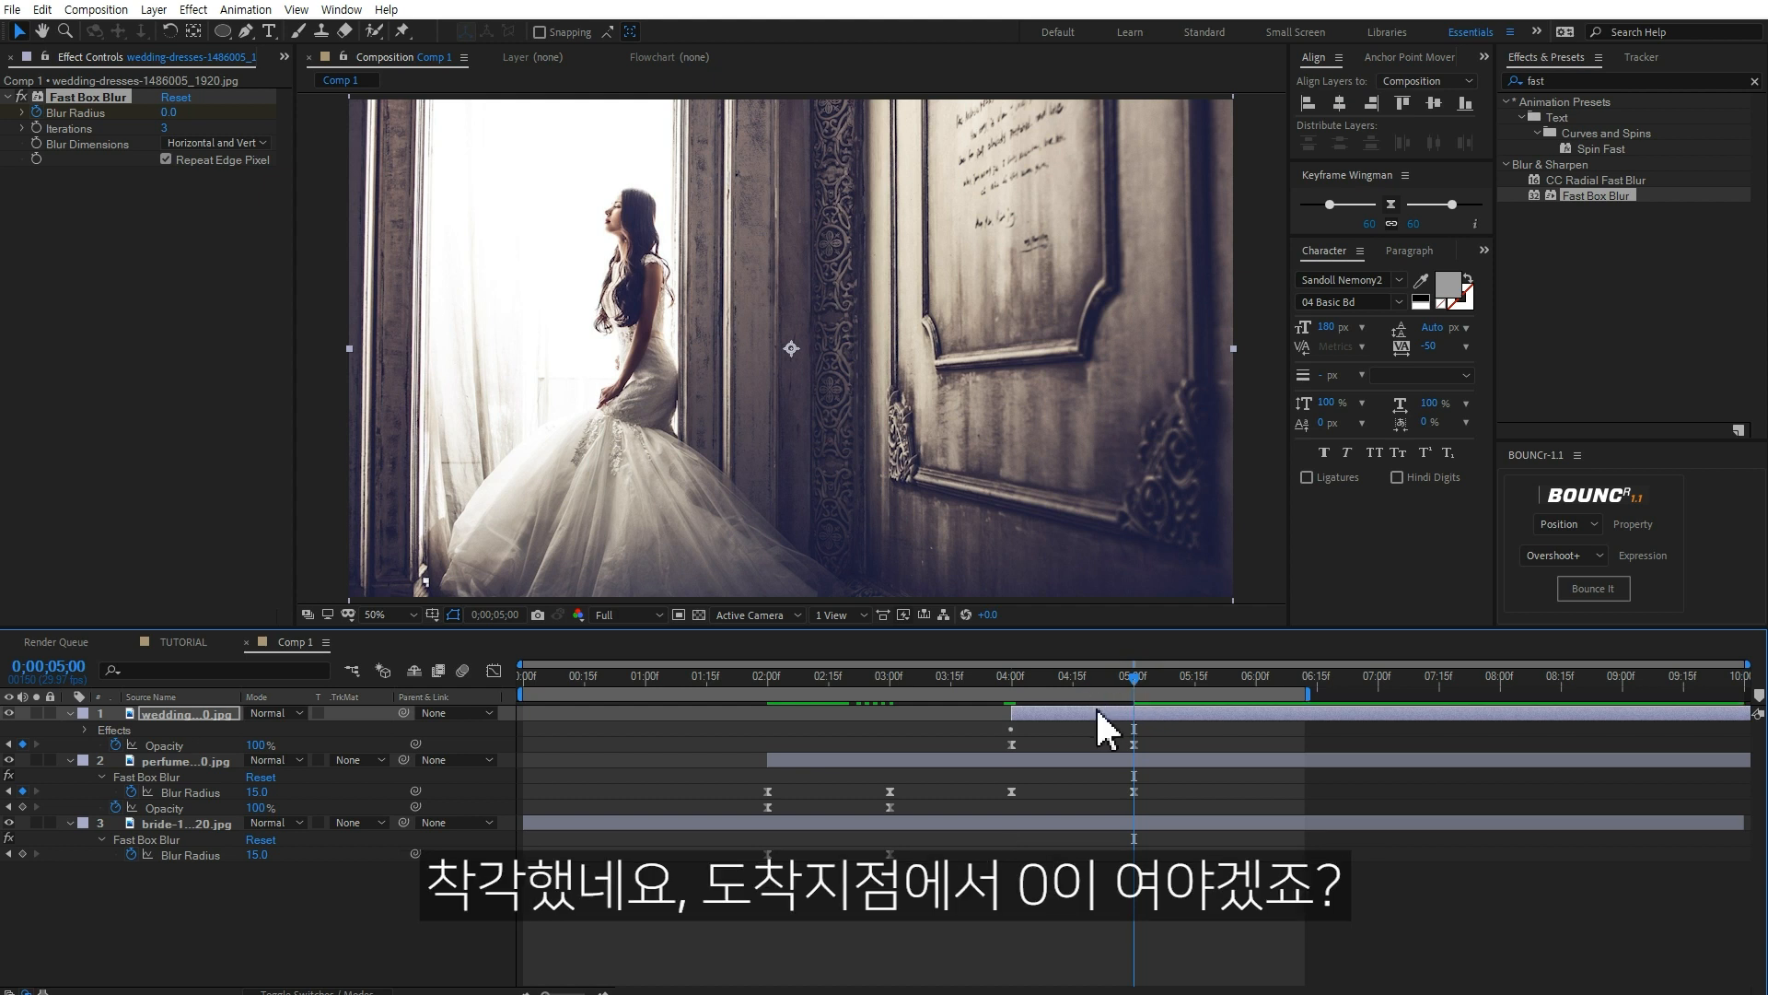
{"action": "key", "text": "u"}
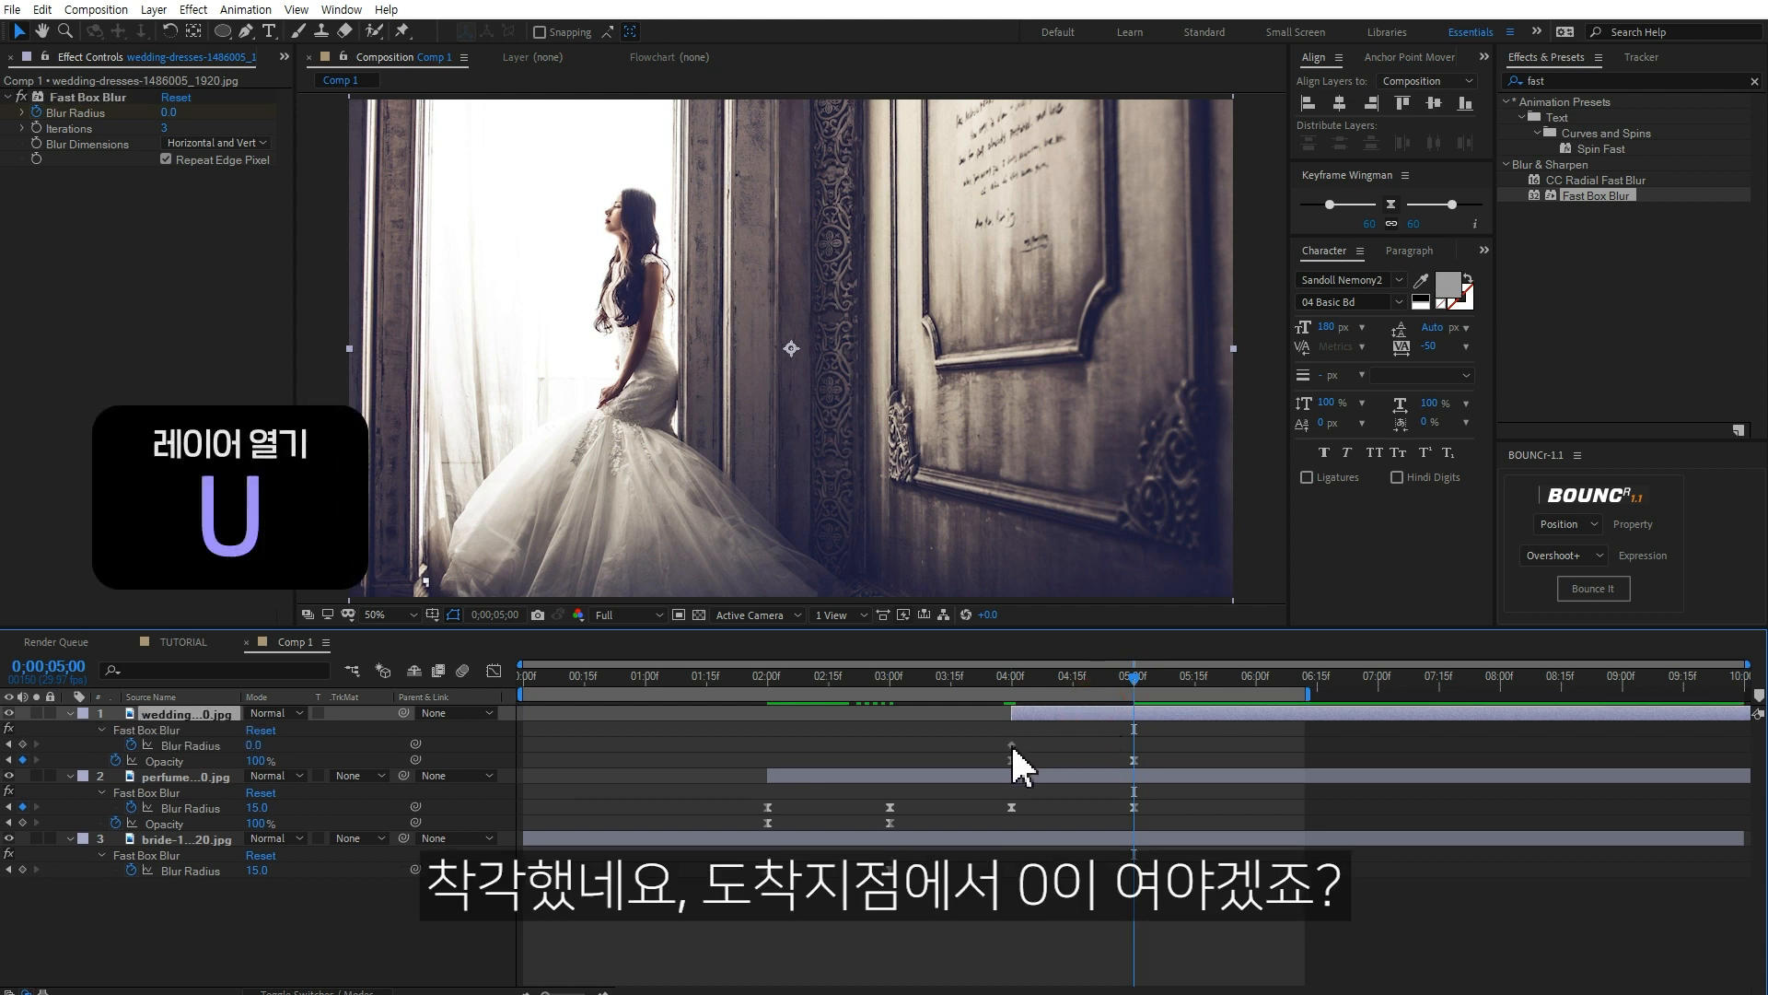
{"action": "left_click_drag", "start_coordinate": [1012, 746], "coordinate": [1134, 743]}
- Set the wedding-dresses layer's Blur Radius to 15 at 4 seconds, apply Easy Ease to both blur keyframes, and scrub through the transition
{"action": "left_click", "coordinate": [1013, 682]}
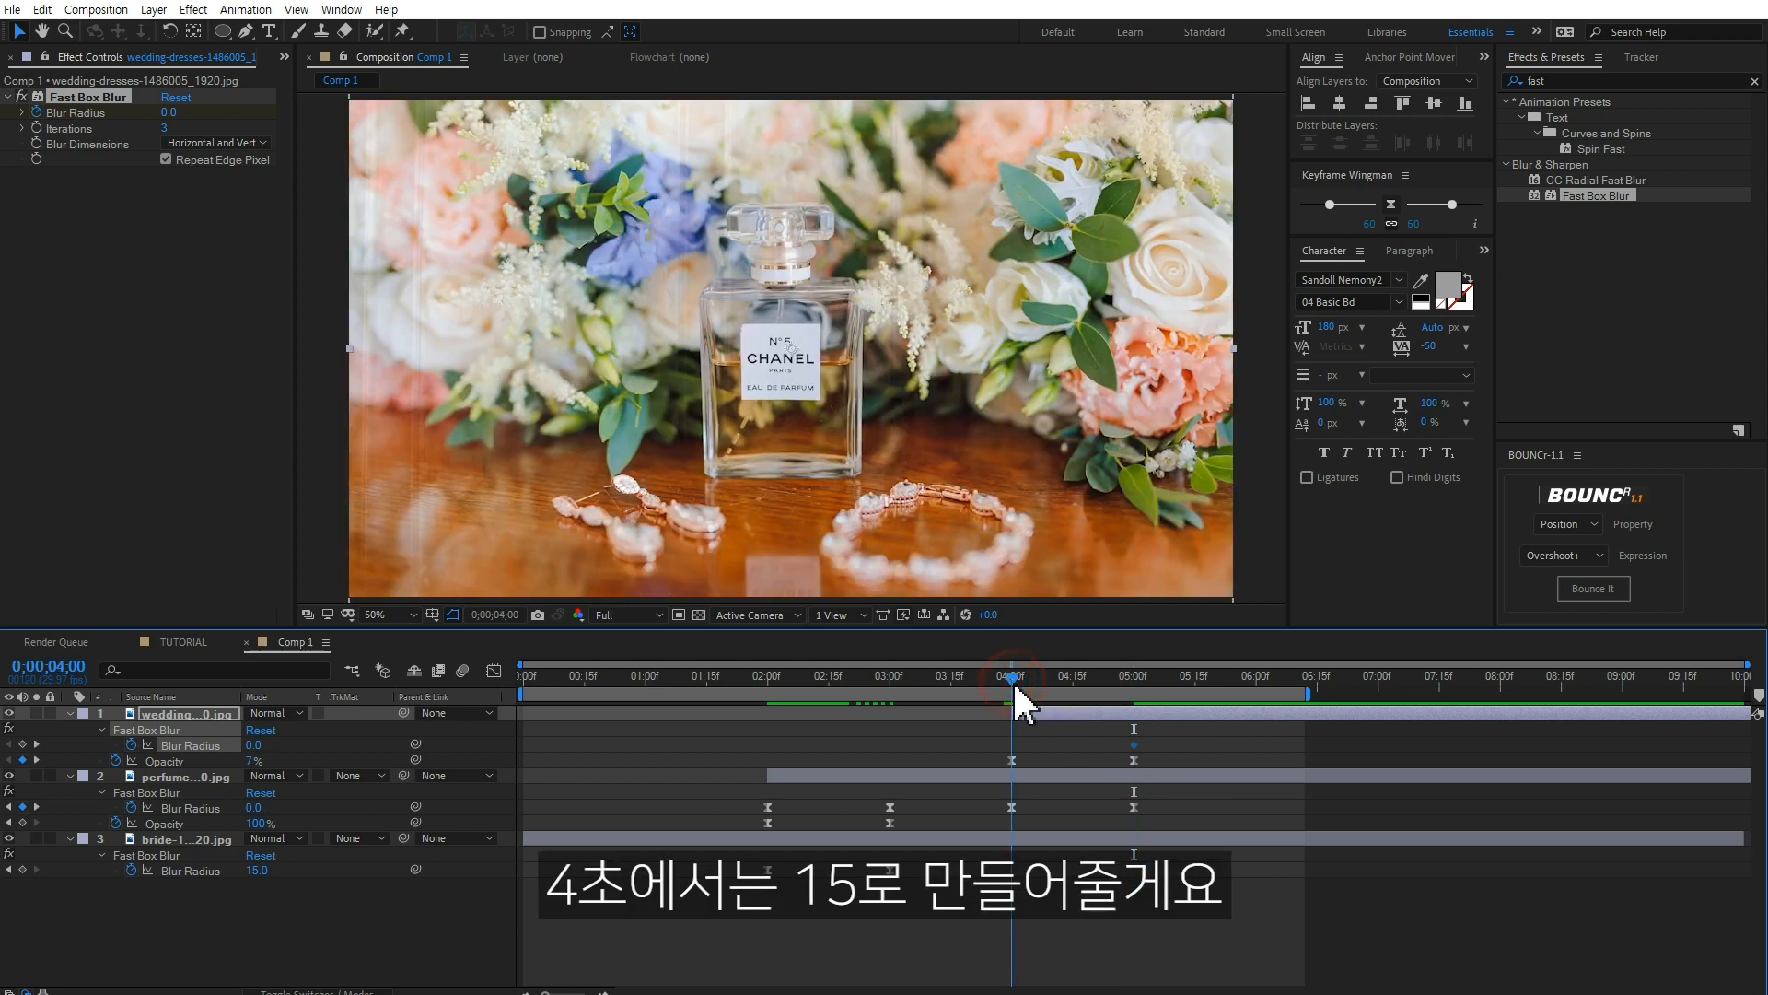
{"action": "left_click", "coordinate": [170, 112]}
{"action": "type", "text": "15"}
{"action": "left_click", "coordinate": [211, 334]}
{"action": "left_click_drag", "start_coordinate": [1188, 723], "coordinate": [1002, 748]}
{"action": "key", "text": "F9"}
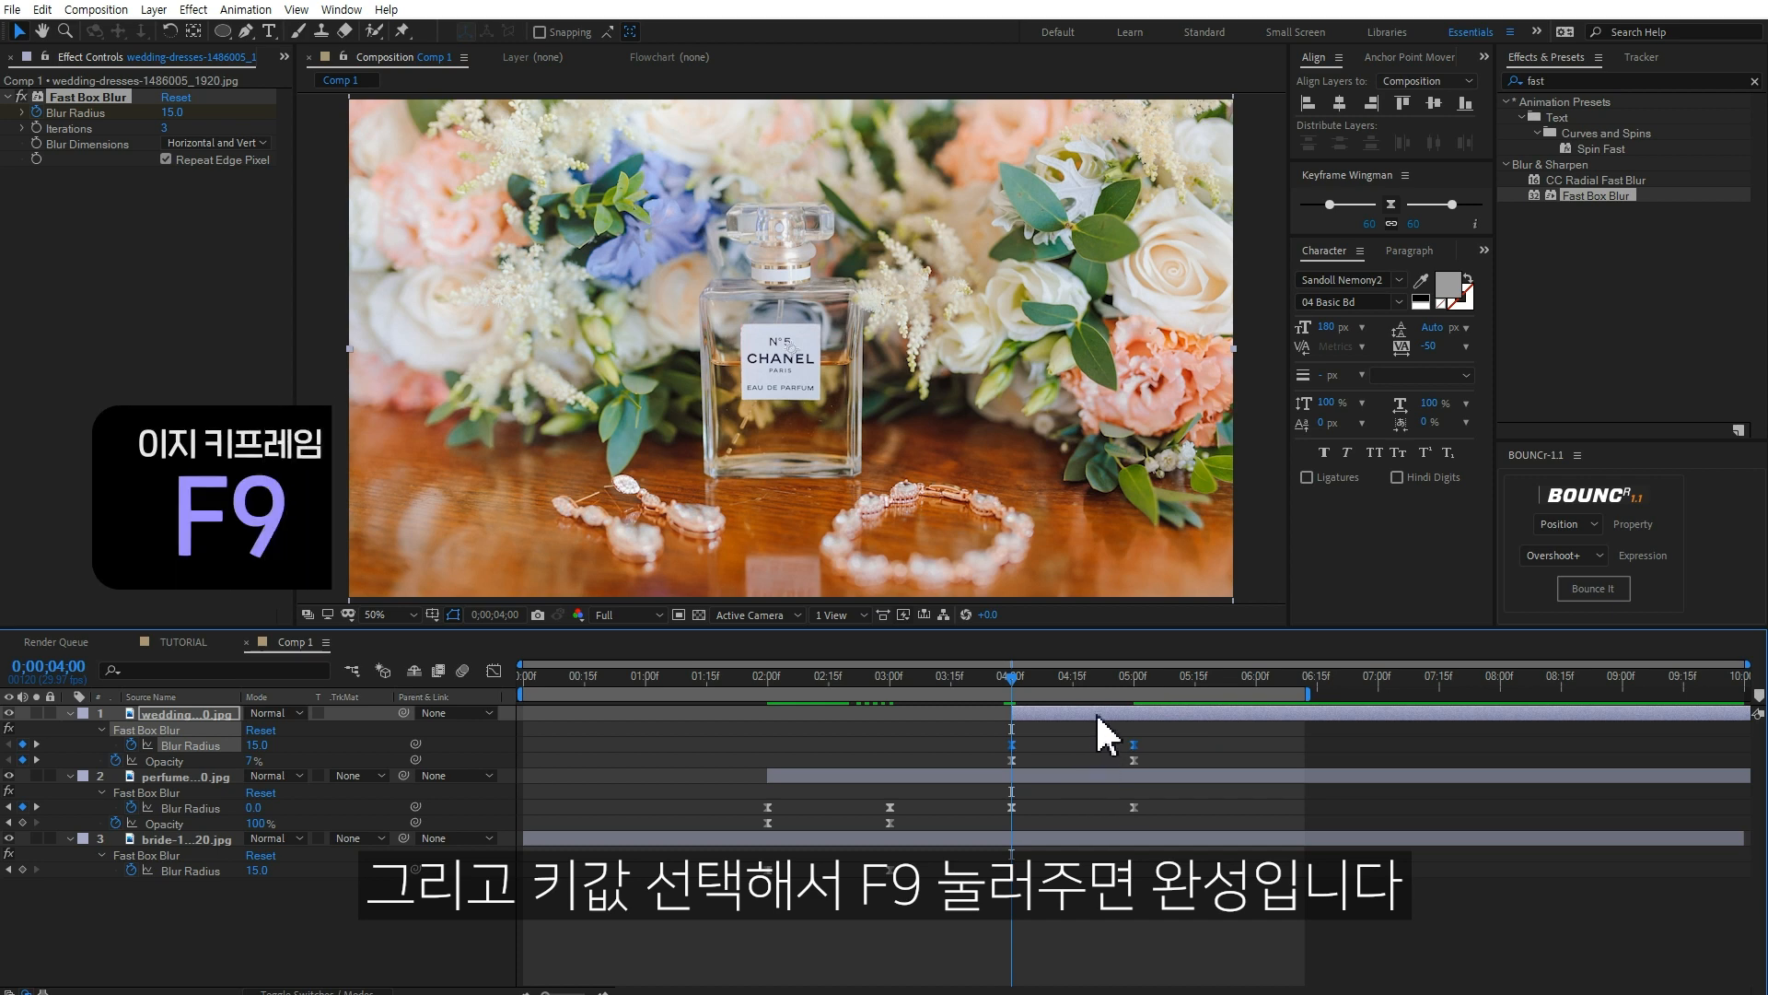
{"action": "left_click_drag", "start_coordinate": [1013, 680], "coordinate": [1181, 691]}
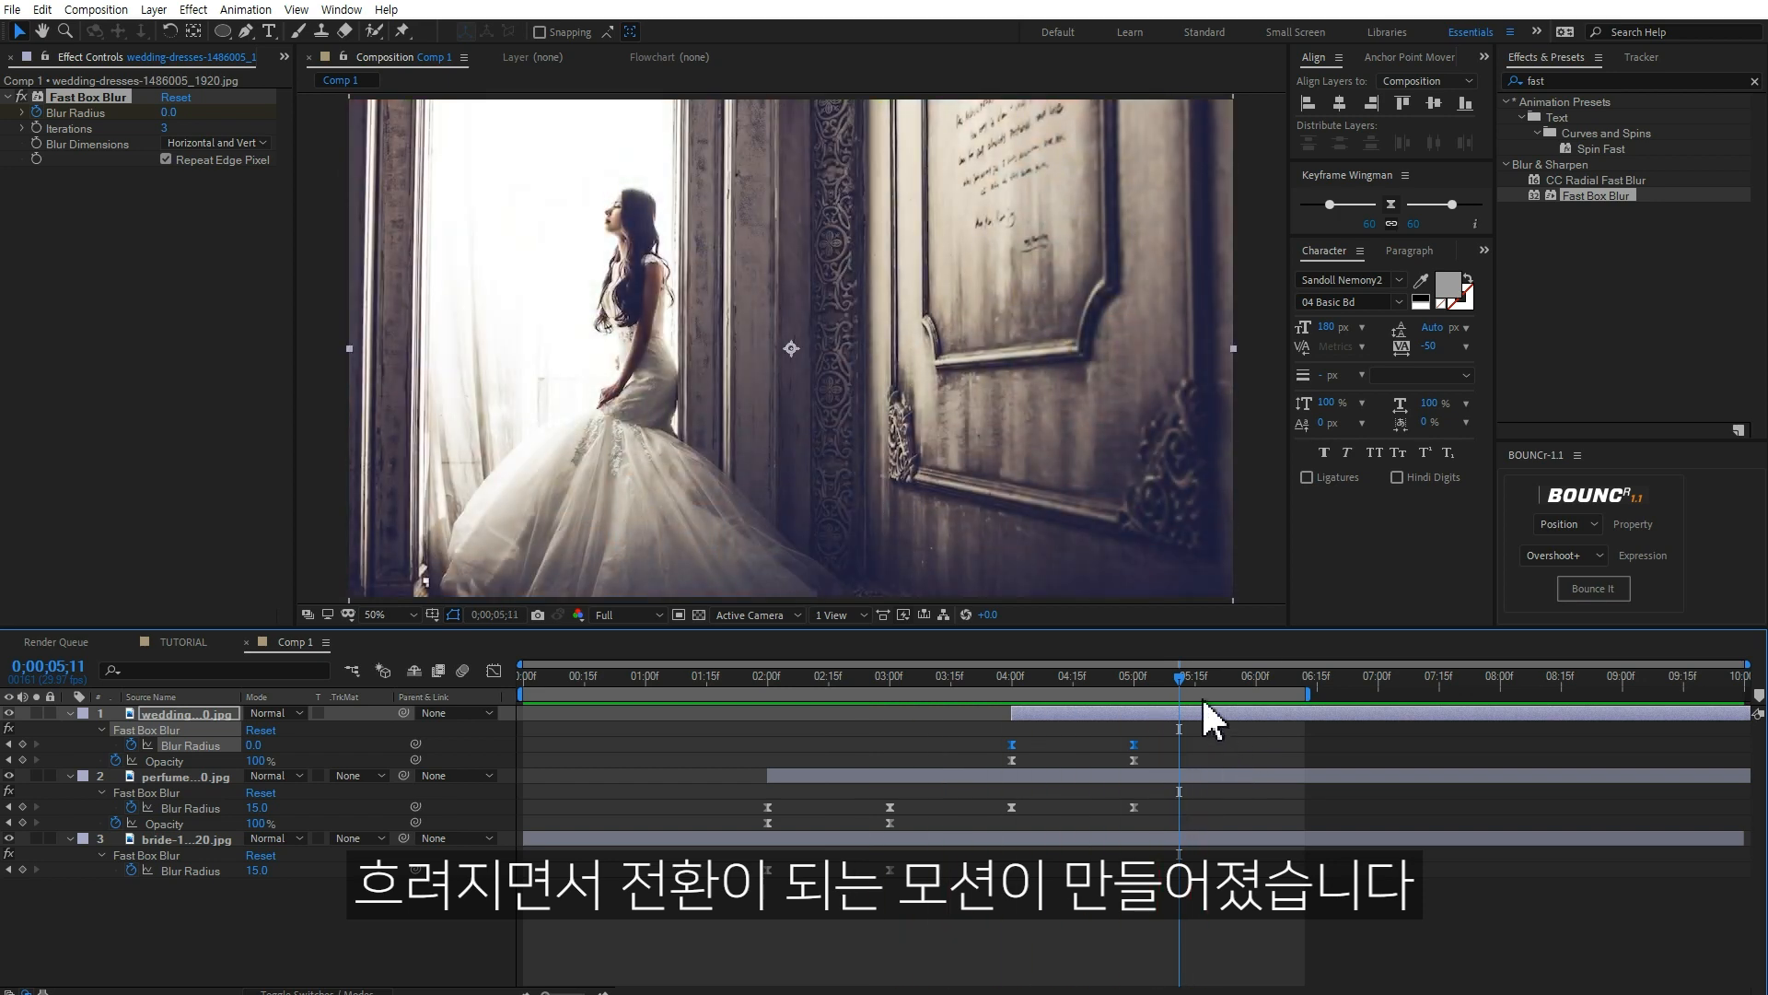
- Keyframe the bride layer's Scale at 100% at 0 seconds and 105% at 3 seconds, and preview the slow zoom
{"action": "left_click_drag", "start_coordinate": [1184, 686], "coordinate": [457, 719]}
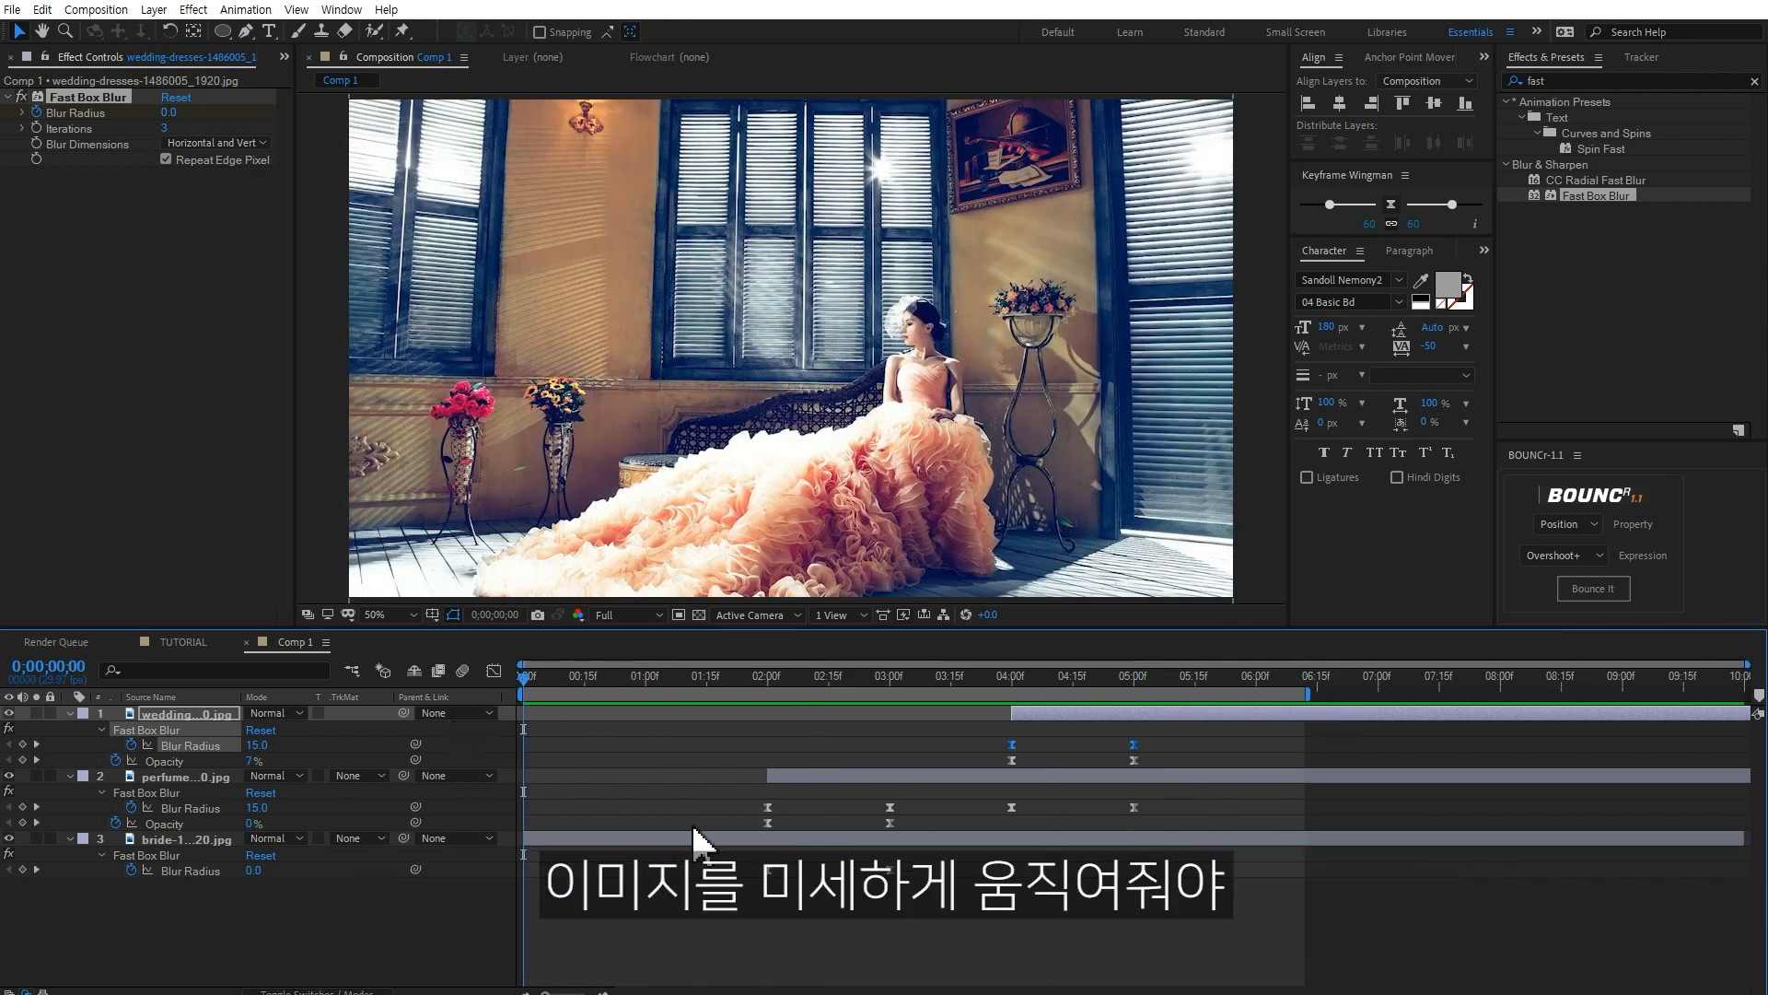
{"action": "left_click", "coordinate": [772, 838]}
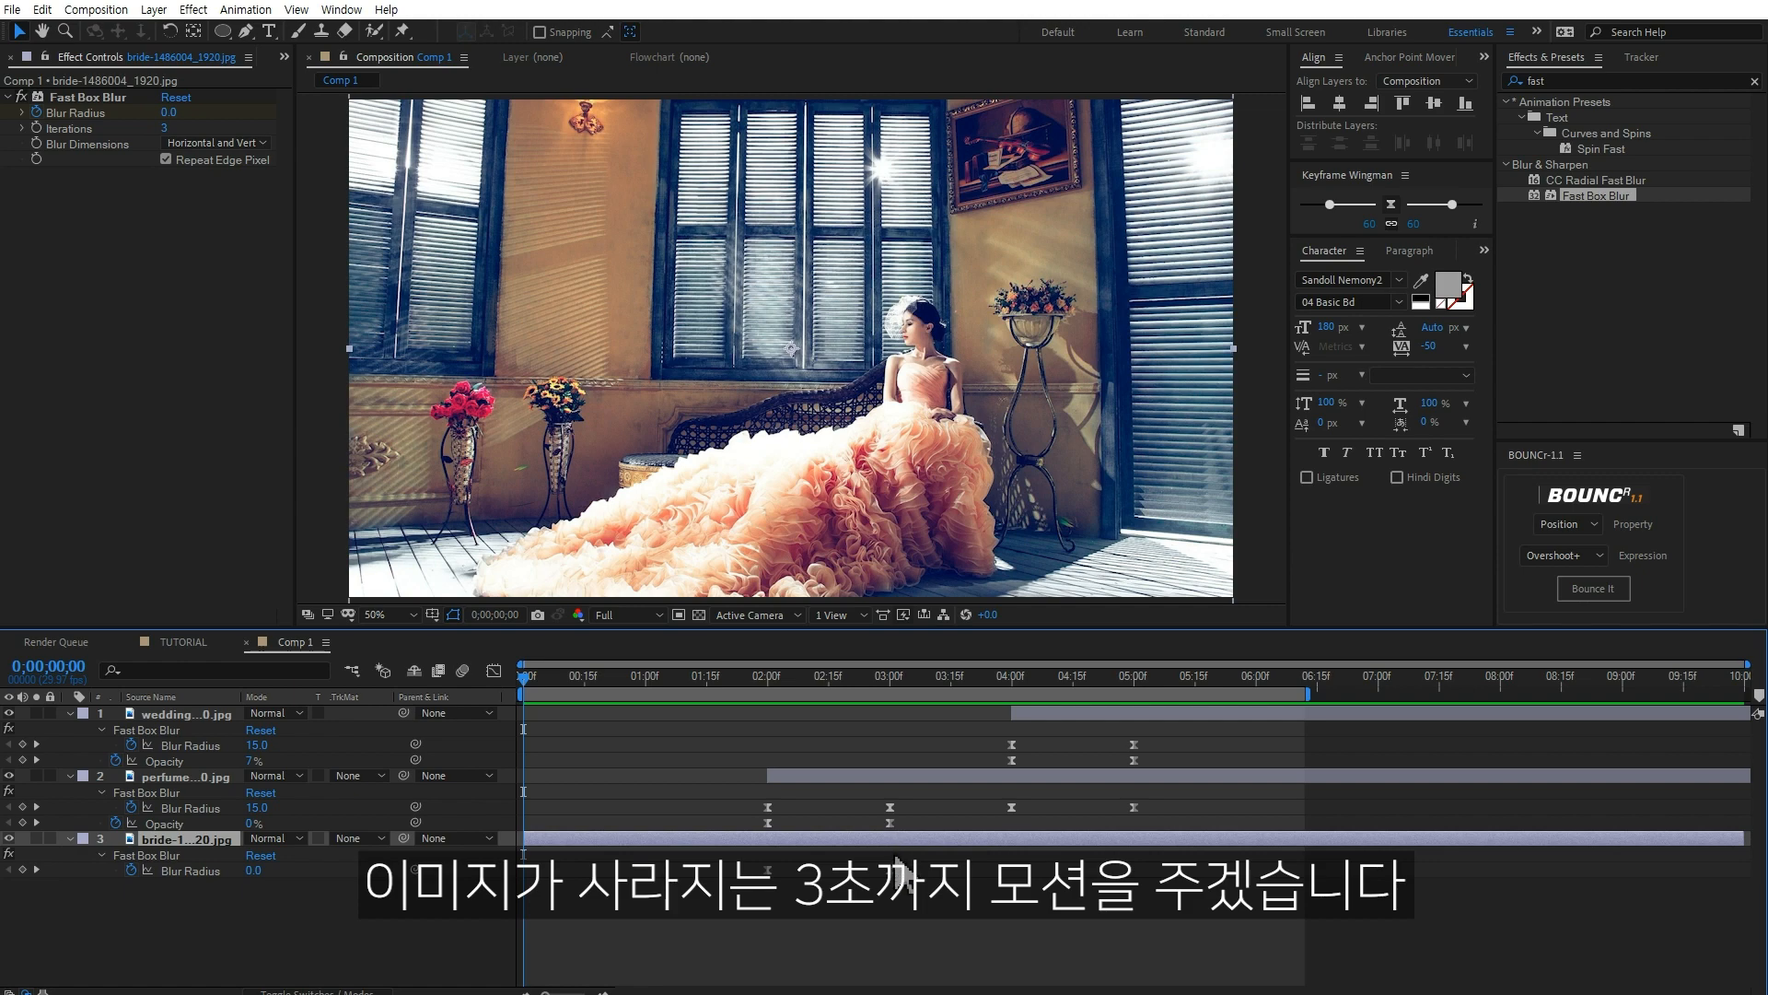
{"action": "key", "text": "s"}
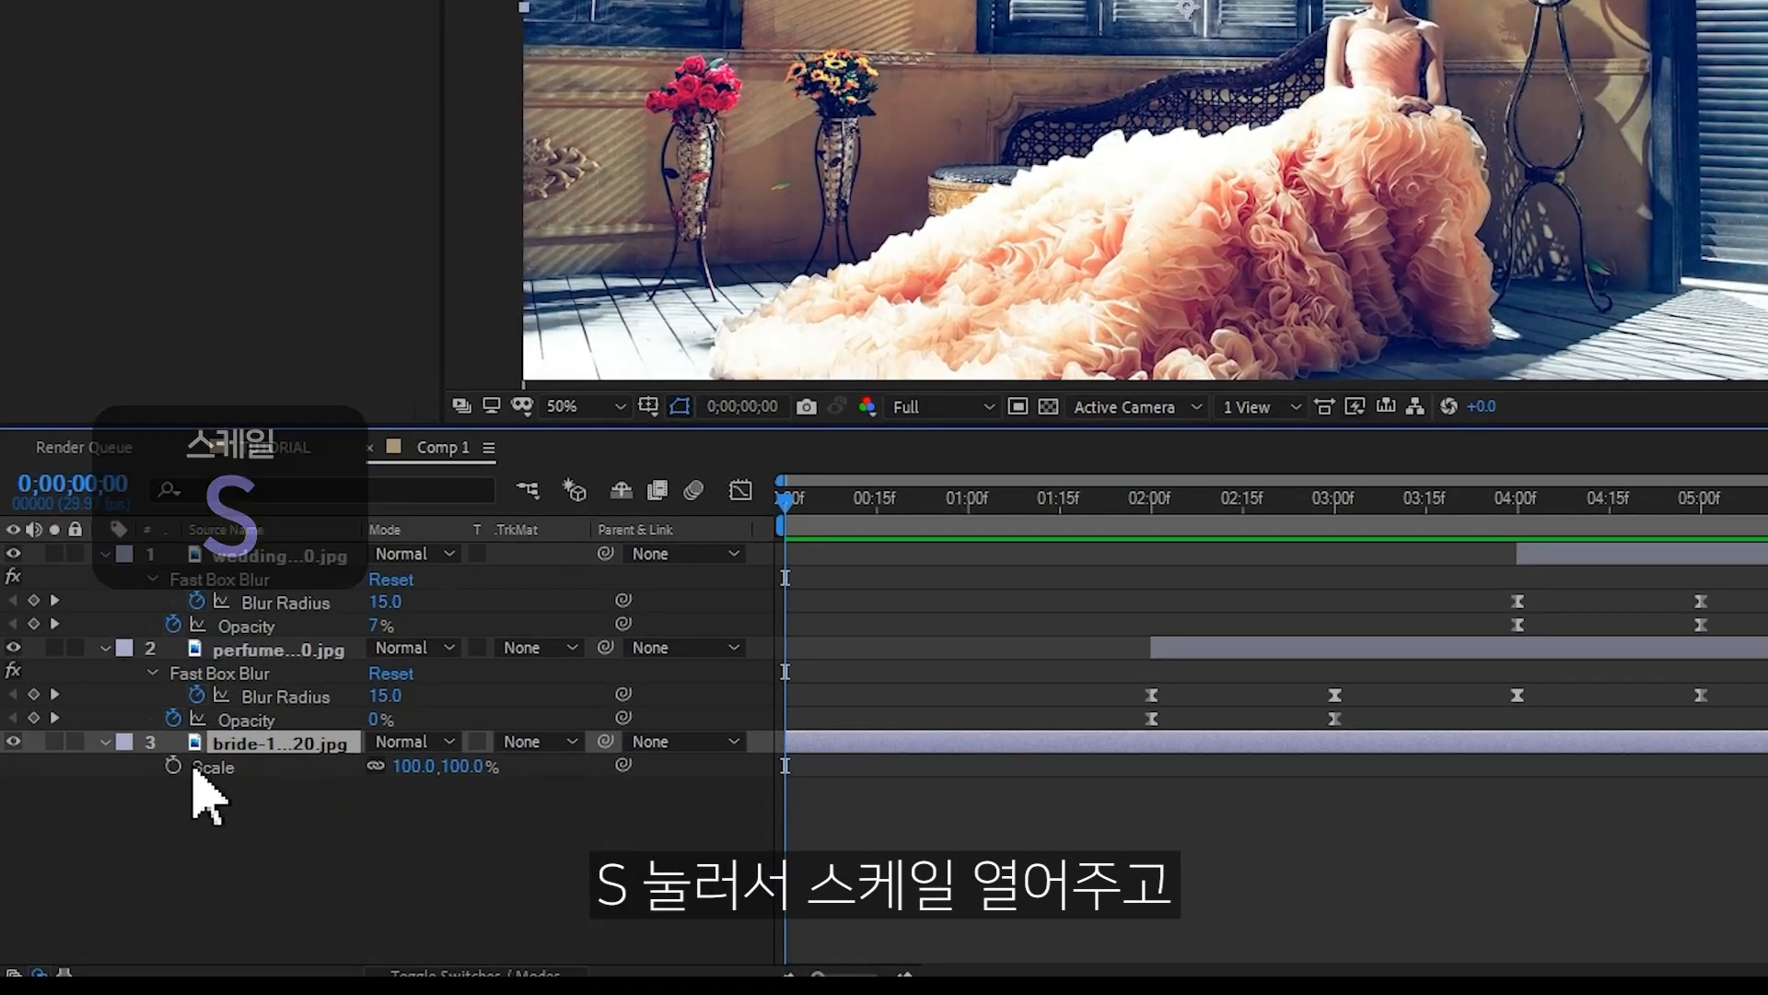
{"action": "left_click", "coordinate": [170, 771]}
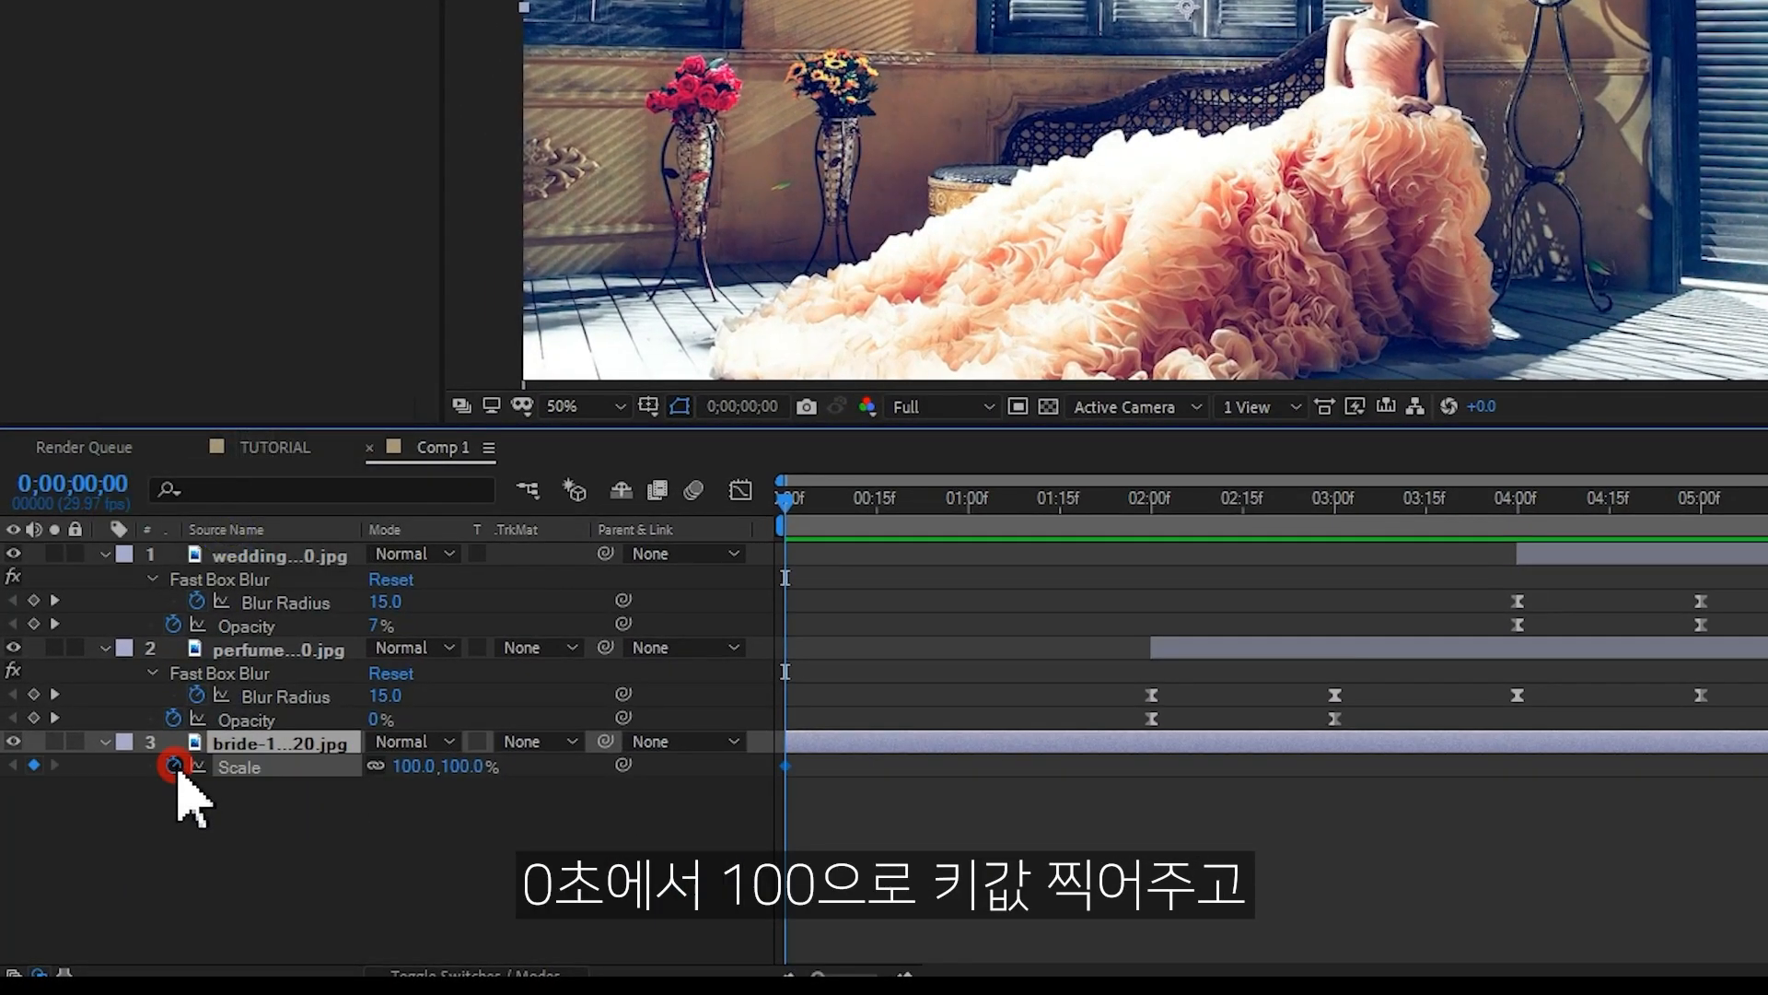
{"action": "left_click", "coordinate": [1334, 504]}
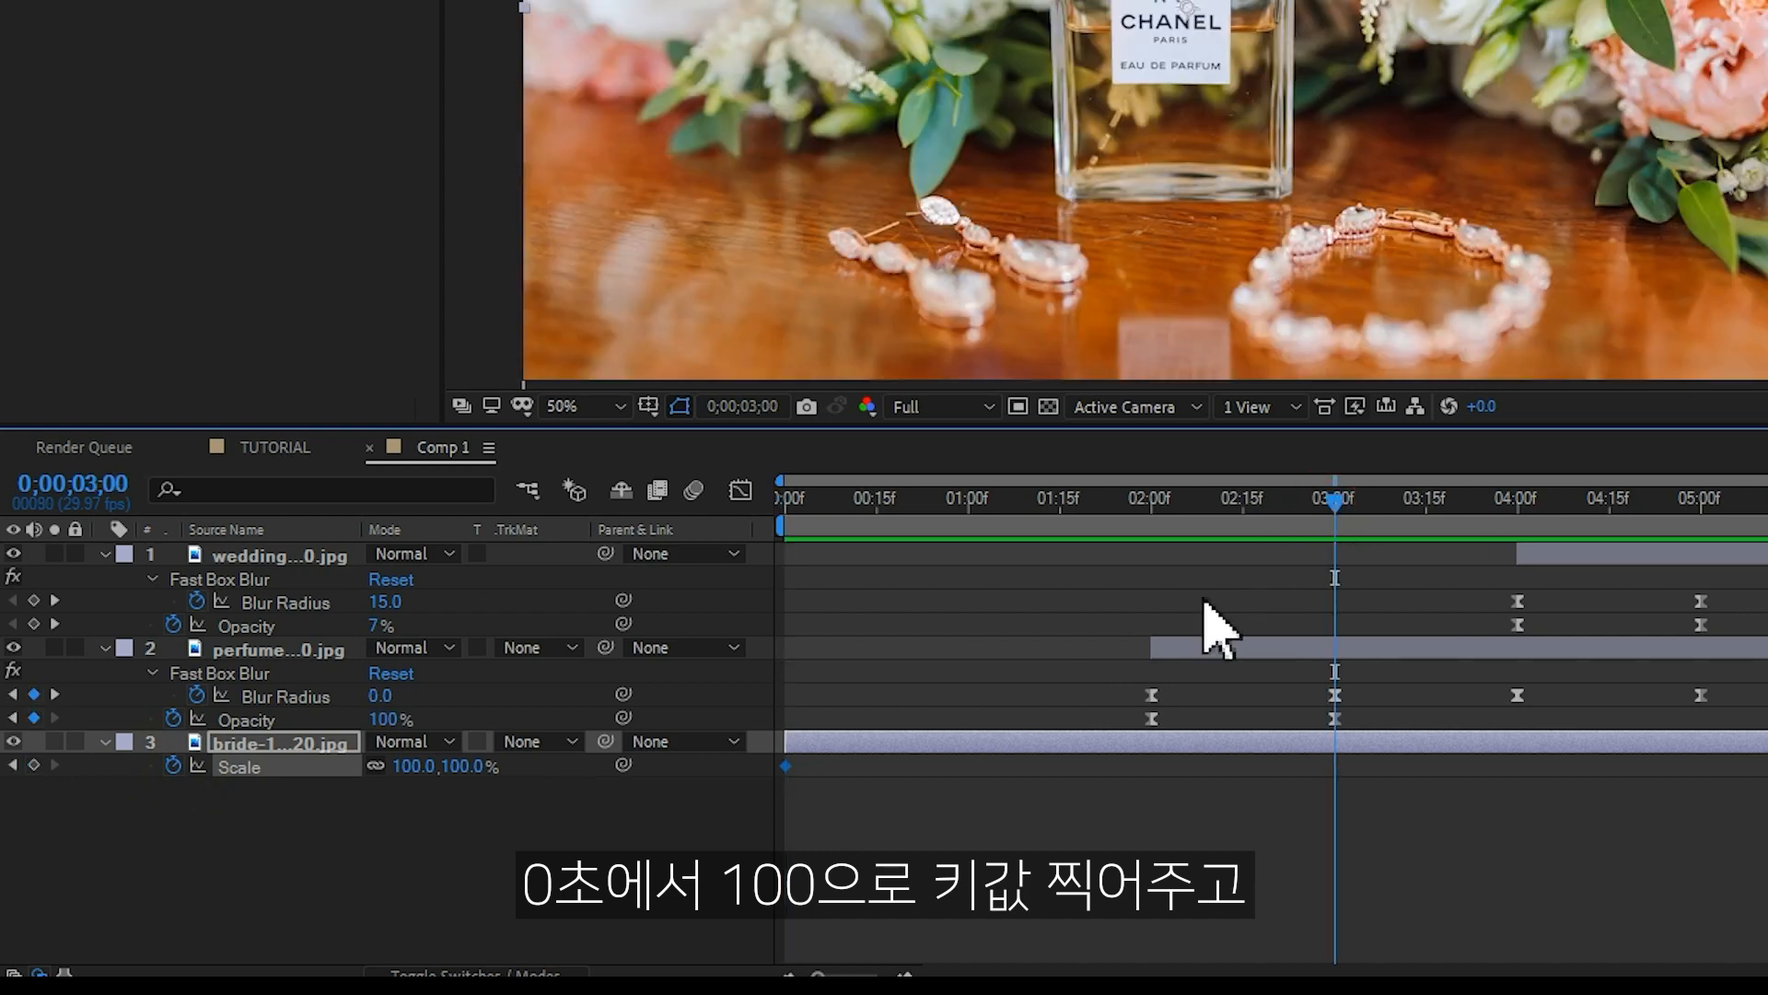
{"action": "left_click", "coordinate": [407, 767]}
{"action": "type", "text": "105"}
{"action": "left_click", "coordinate": [463, 870]}
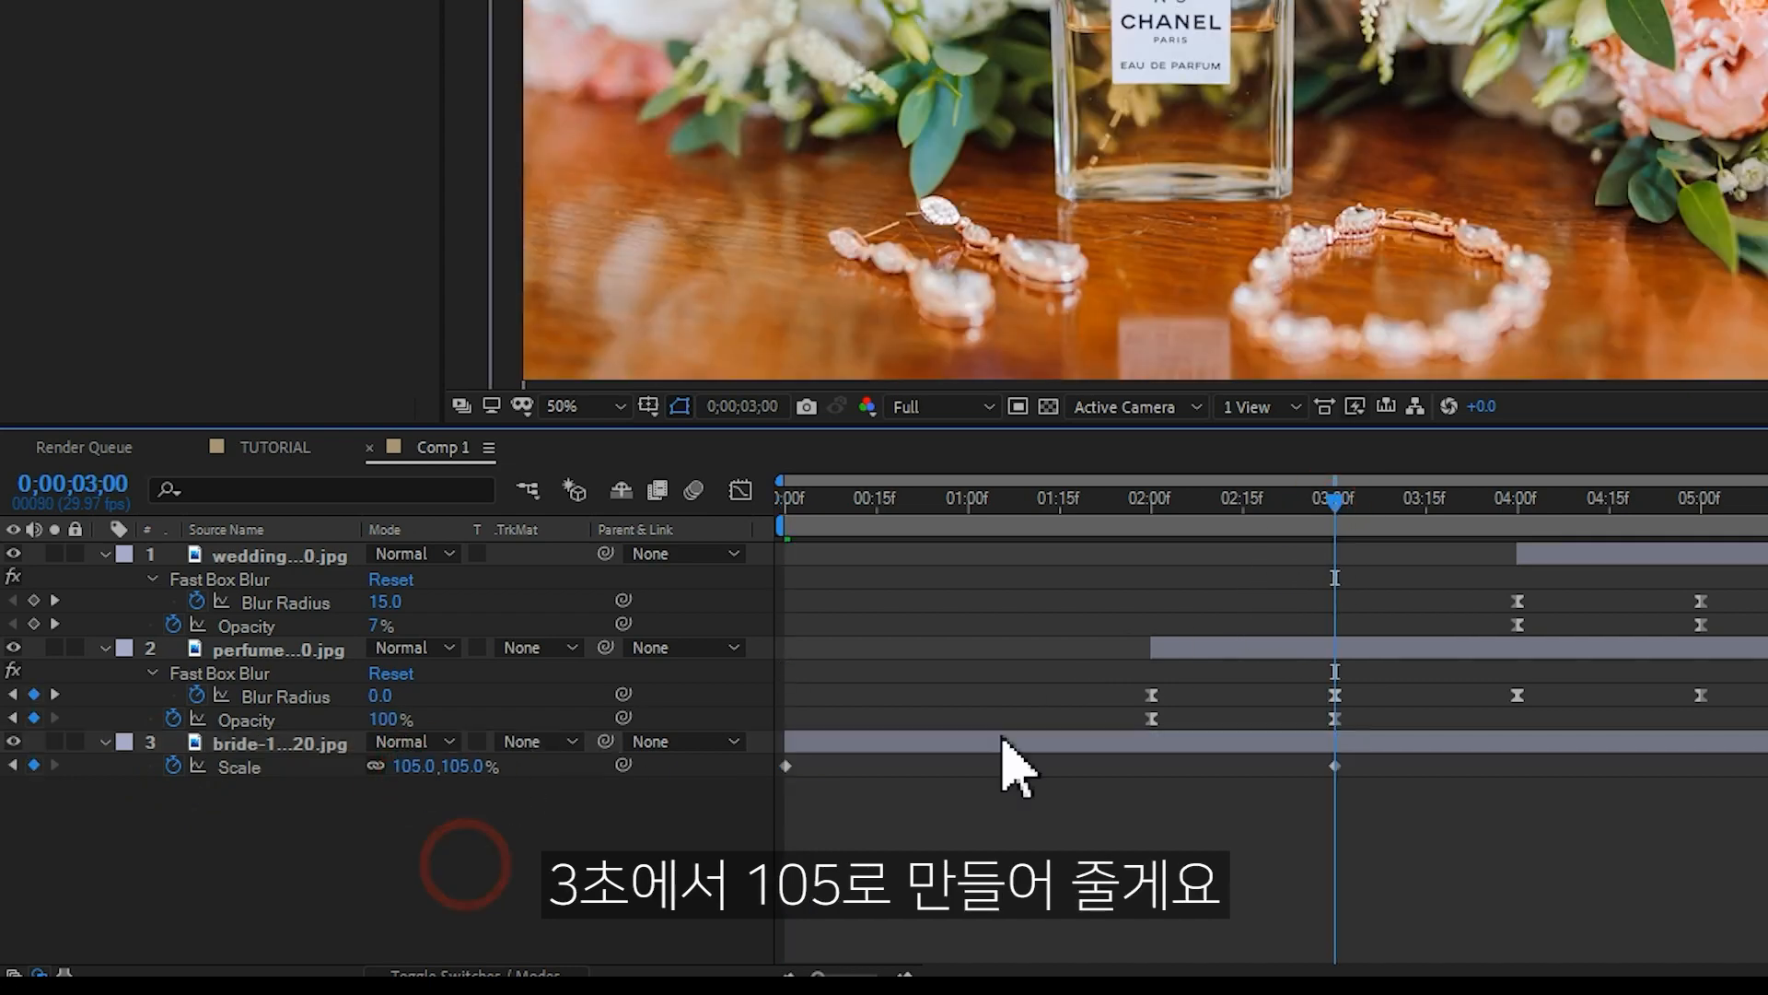
{"action": "left_click", "coordinate": [828, 503]}
{"action": "key", "text": "space"}
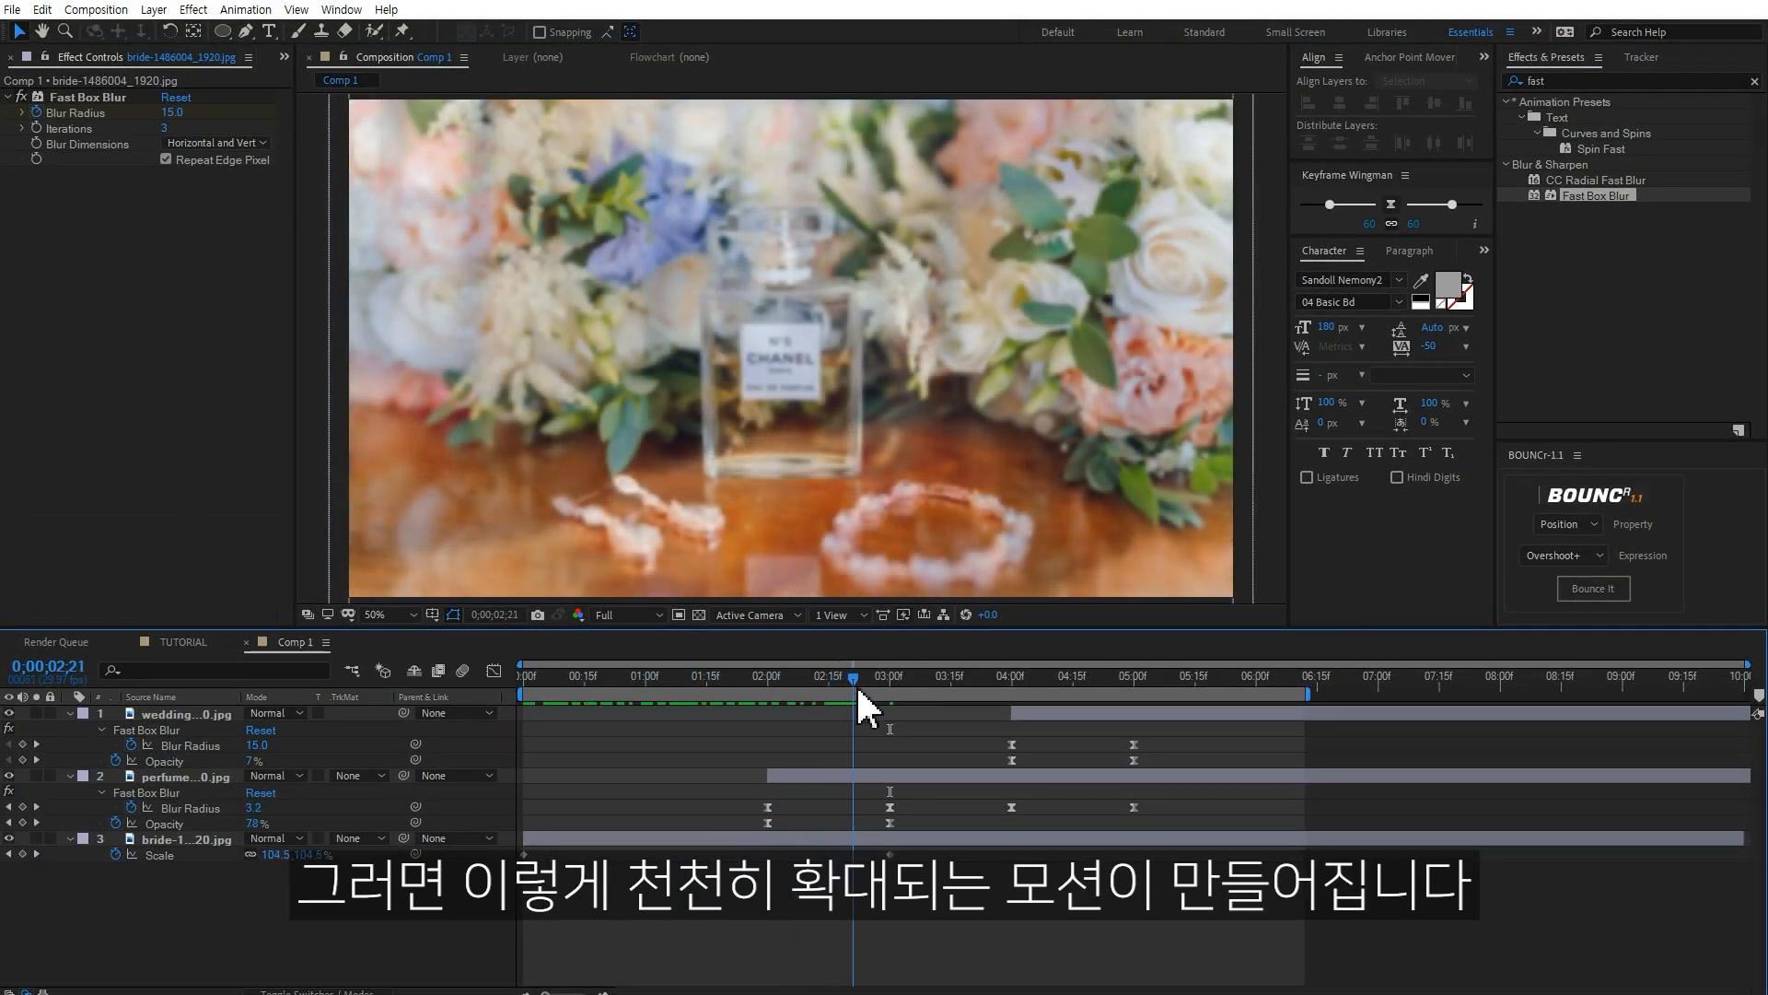
- Set the perfume layer's Scale to 105% at 2 seconds and start keyframing it there
{"action": "left_click_drag", "start_coordinate": [883, 683], "coordinate": [768, 686]}
{"action": "left_click", "coordinate": [812, 776]}
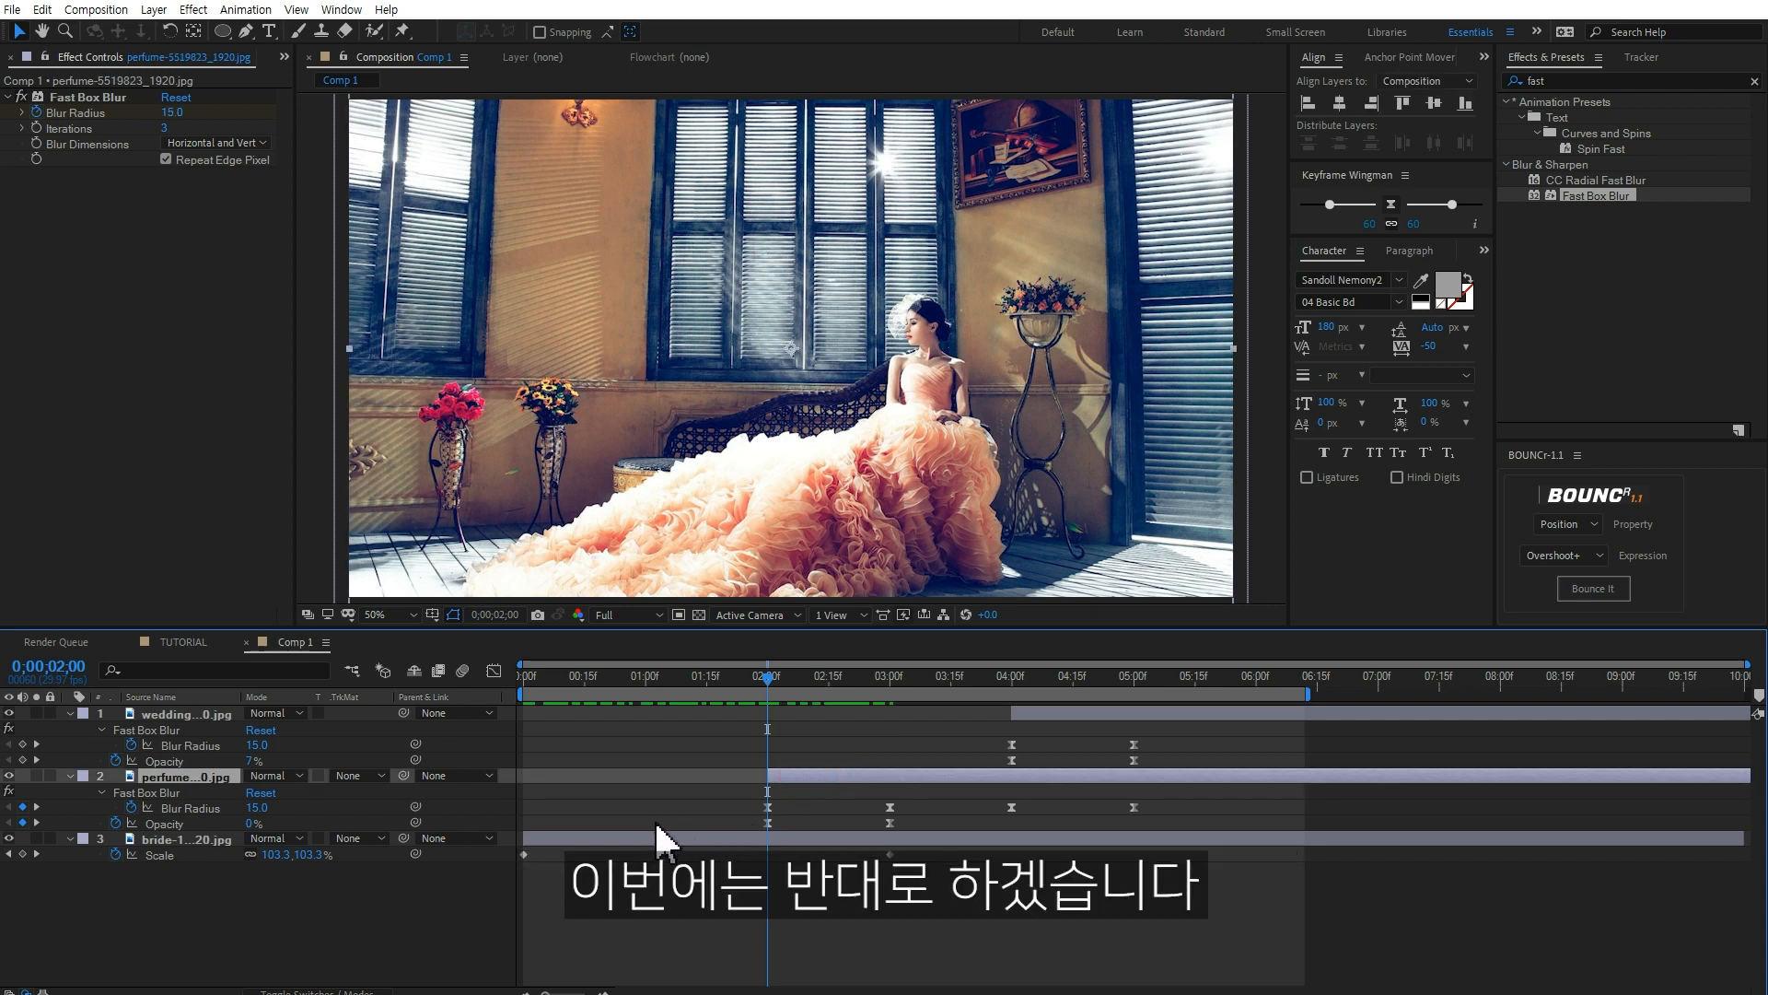
{"action": "key", "text": "s"}
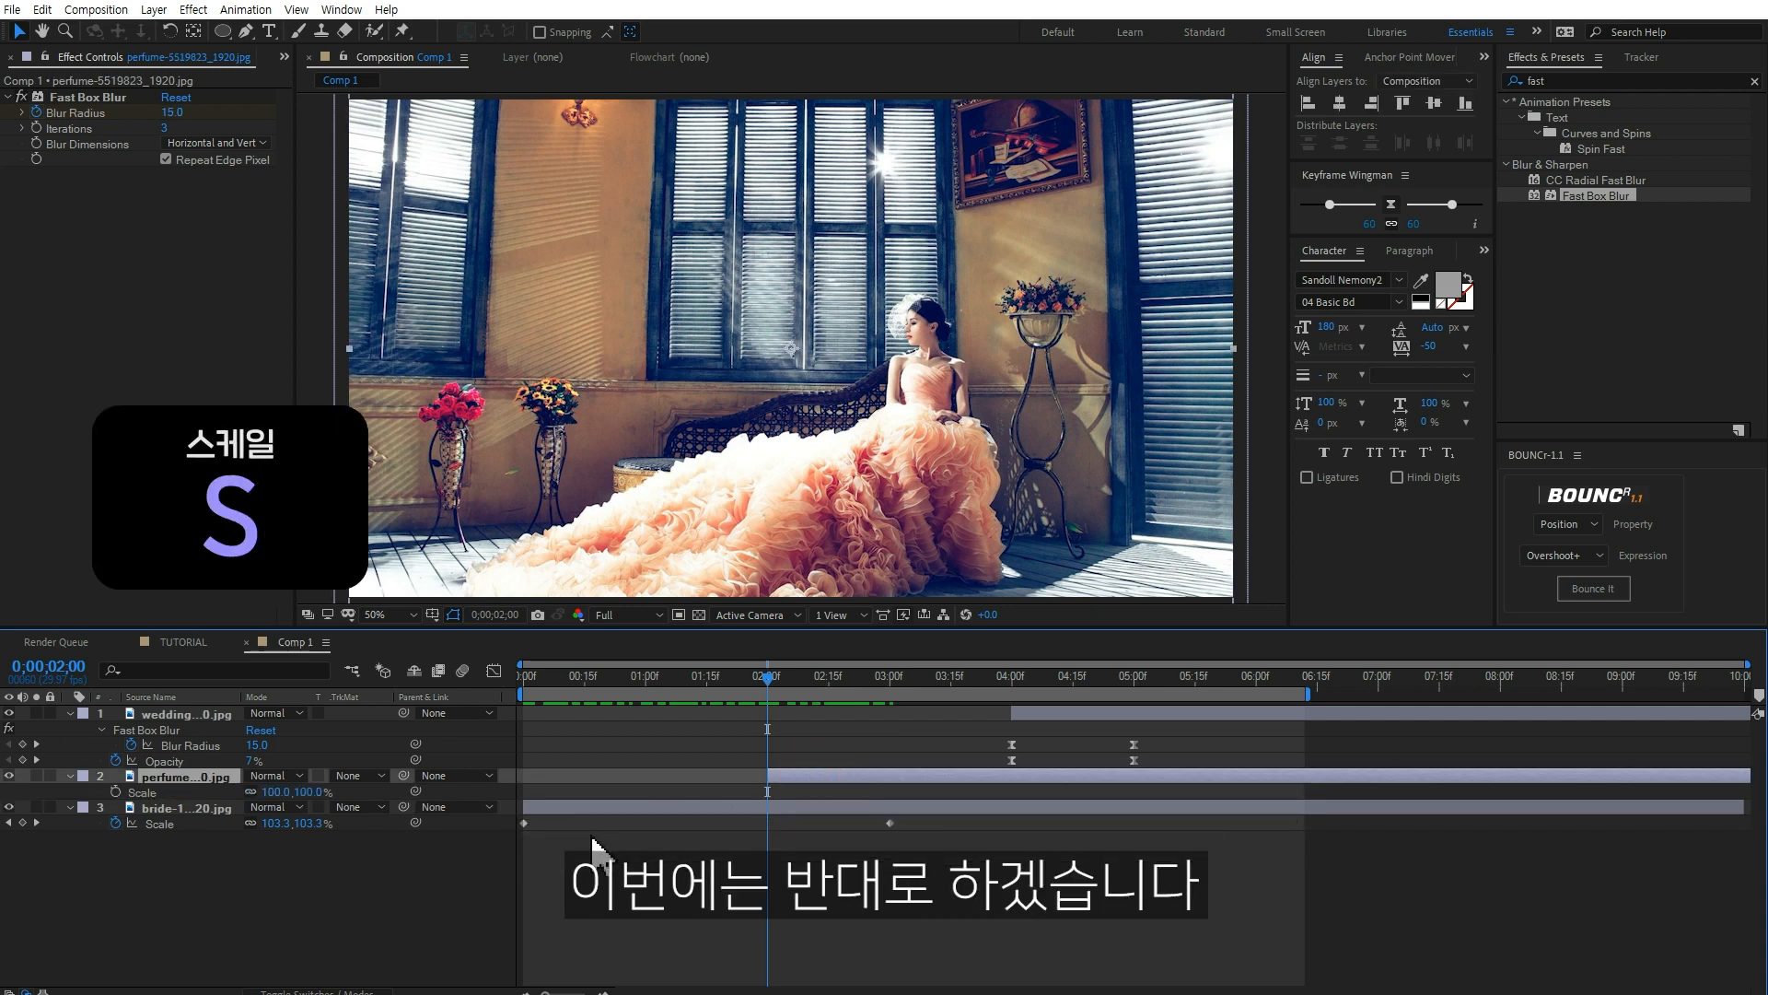
{"action": "left_click", "coordinate": [311, 792]}
{"action": "type", "text": "105"}
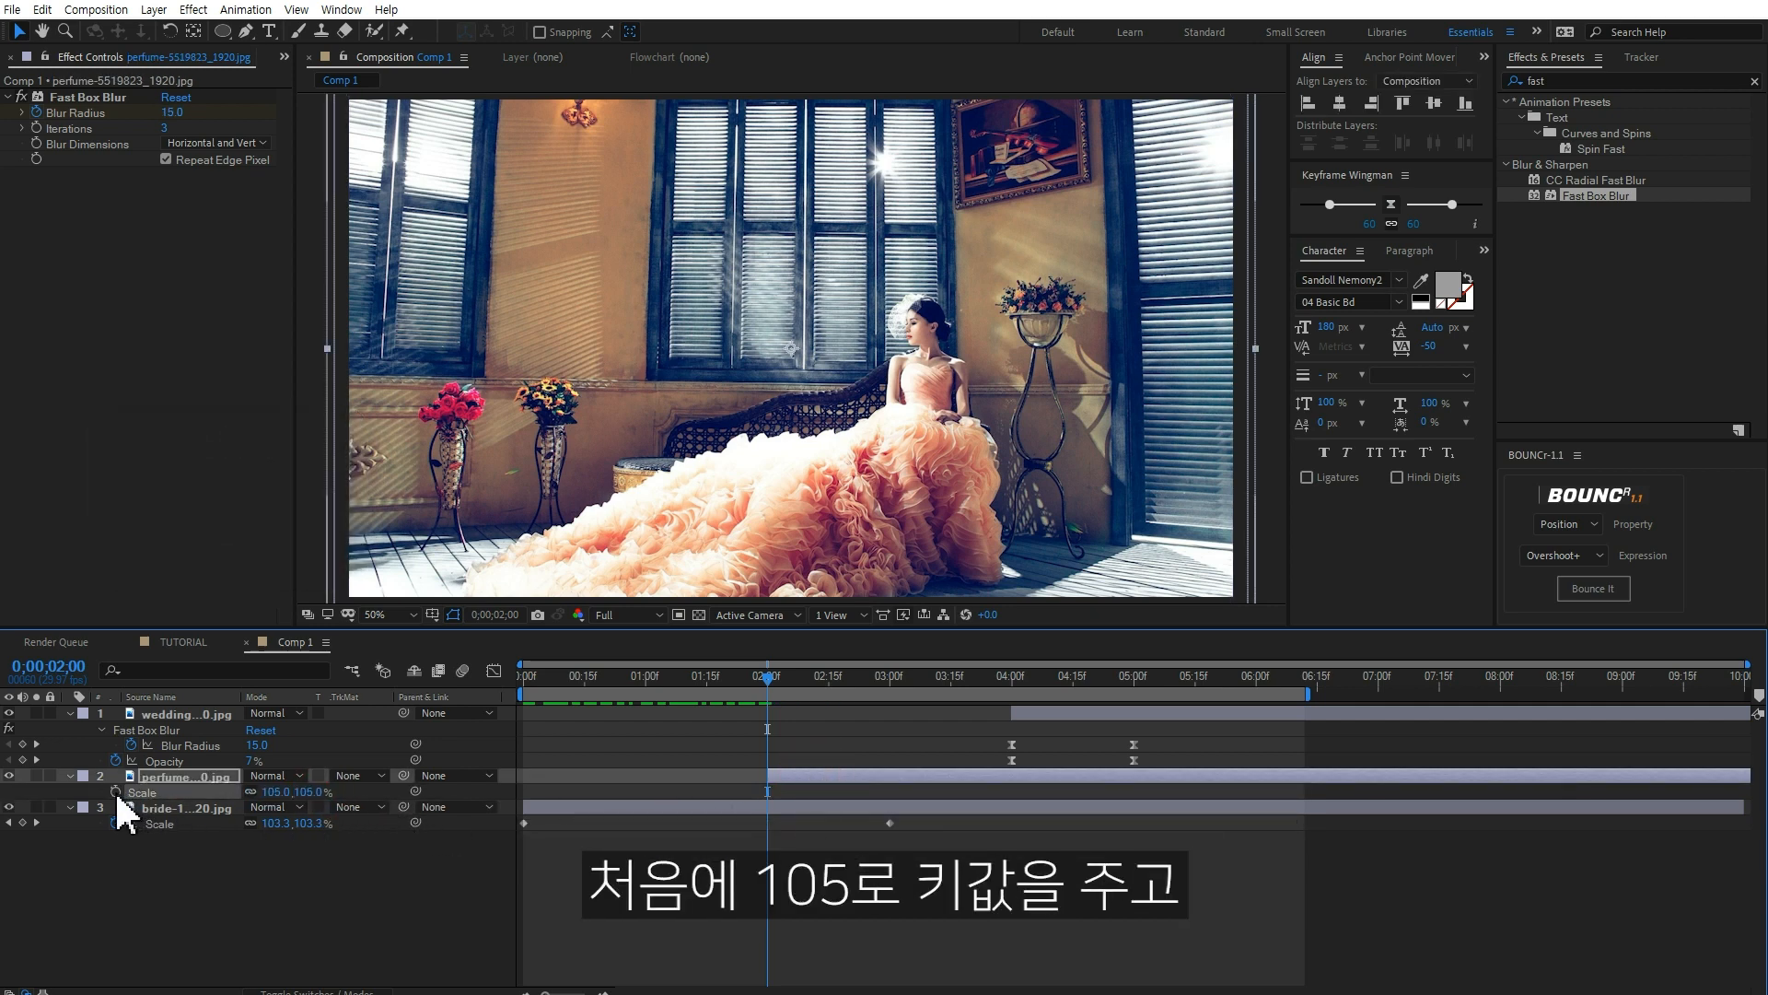
{"action": "left_click", "coordinate": [116, 792]}
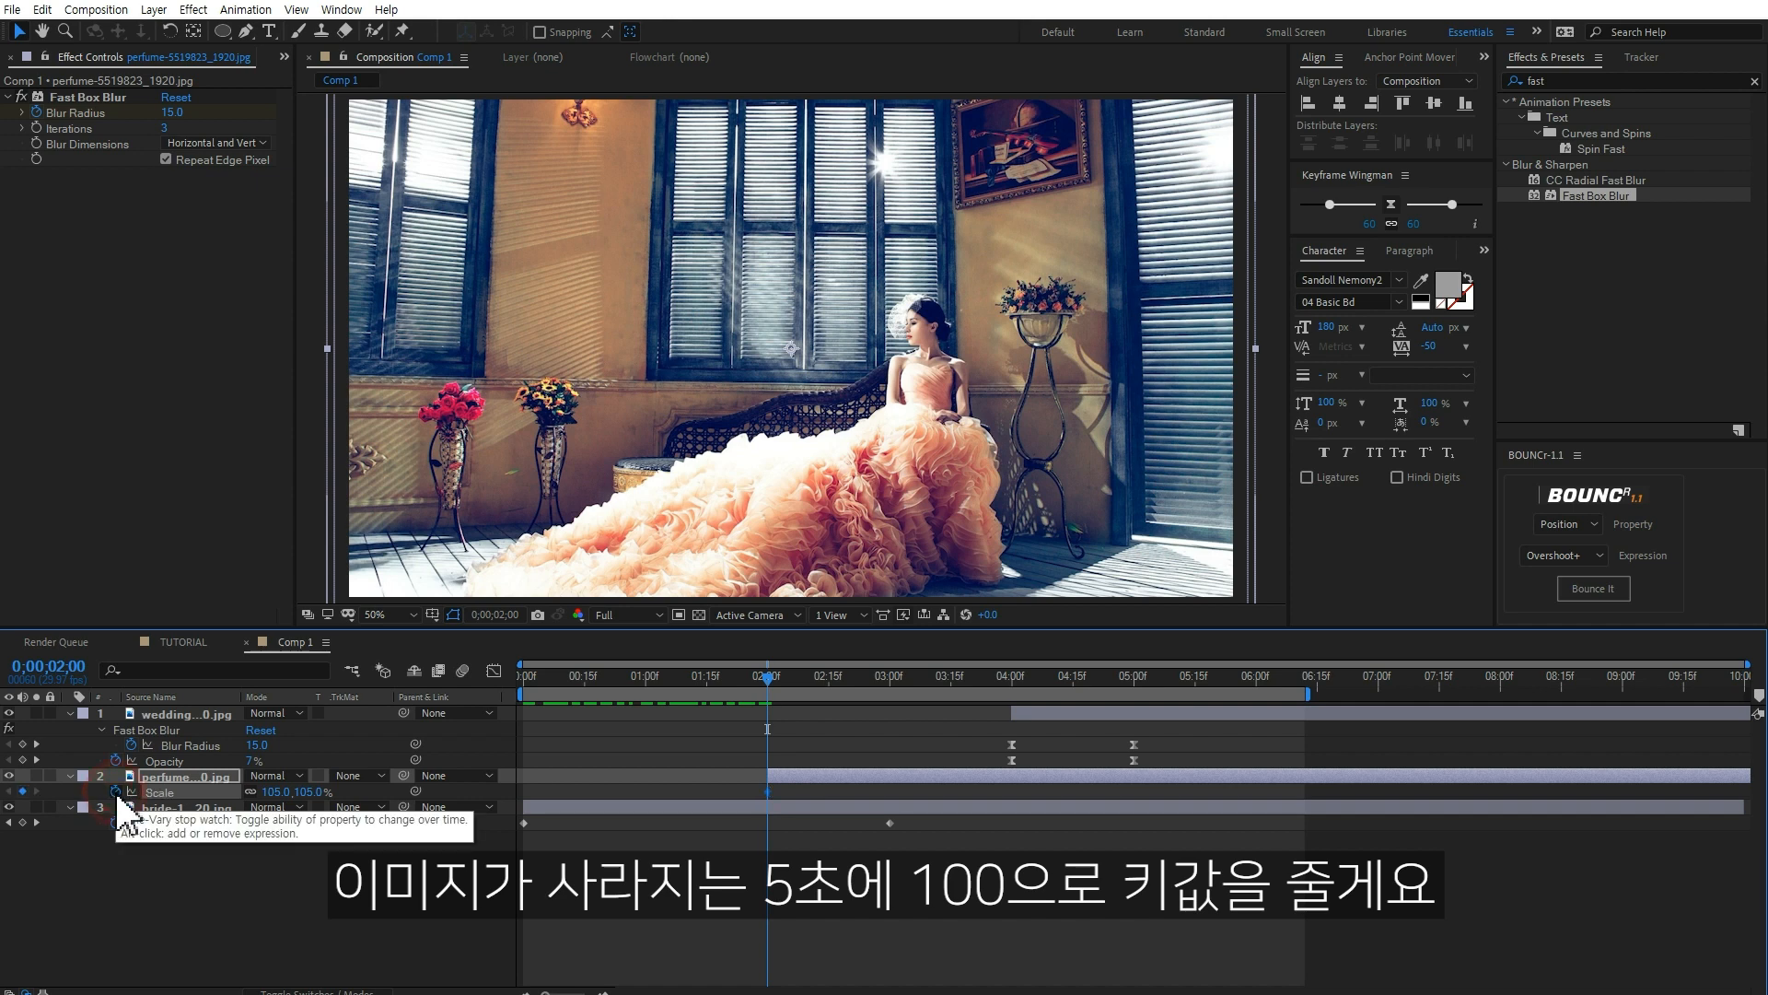
- Set the perfume layer's Scale to 100% at 5 seconds and scrub through the animation
{"action": "left_click", "coordinate": [1135, 689]}
{"action": "left_click", "coordinate": [310, 792]}
{"action": "type", "text": "100"}
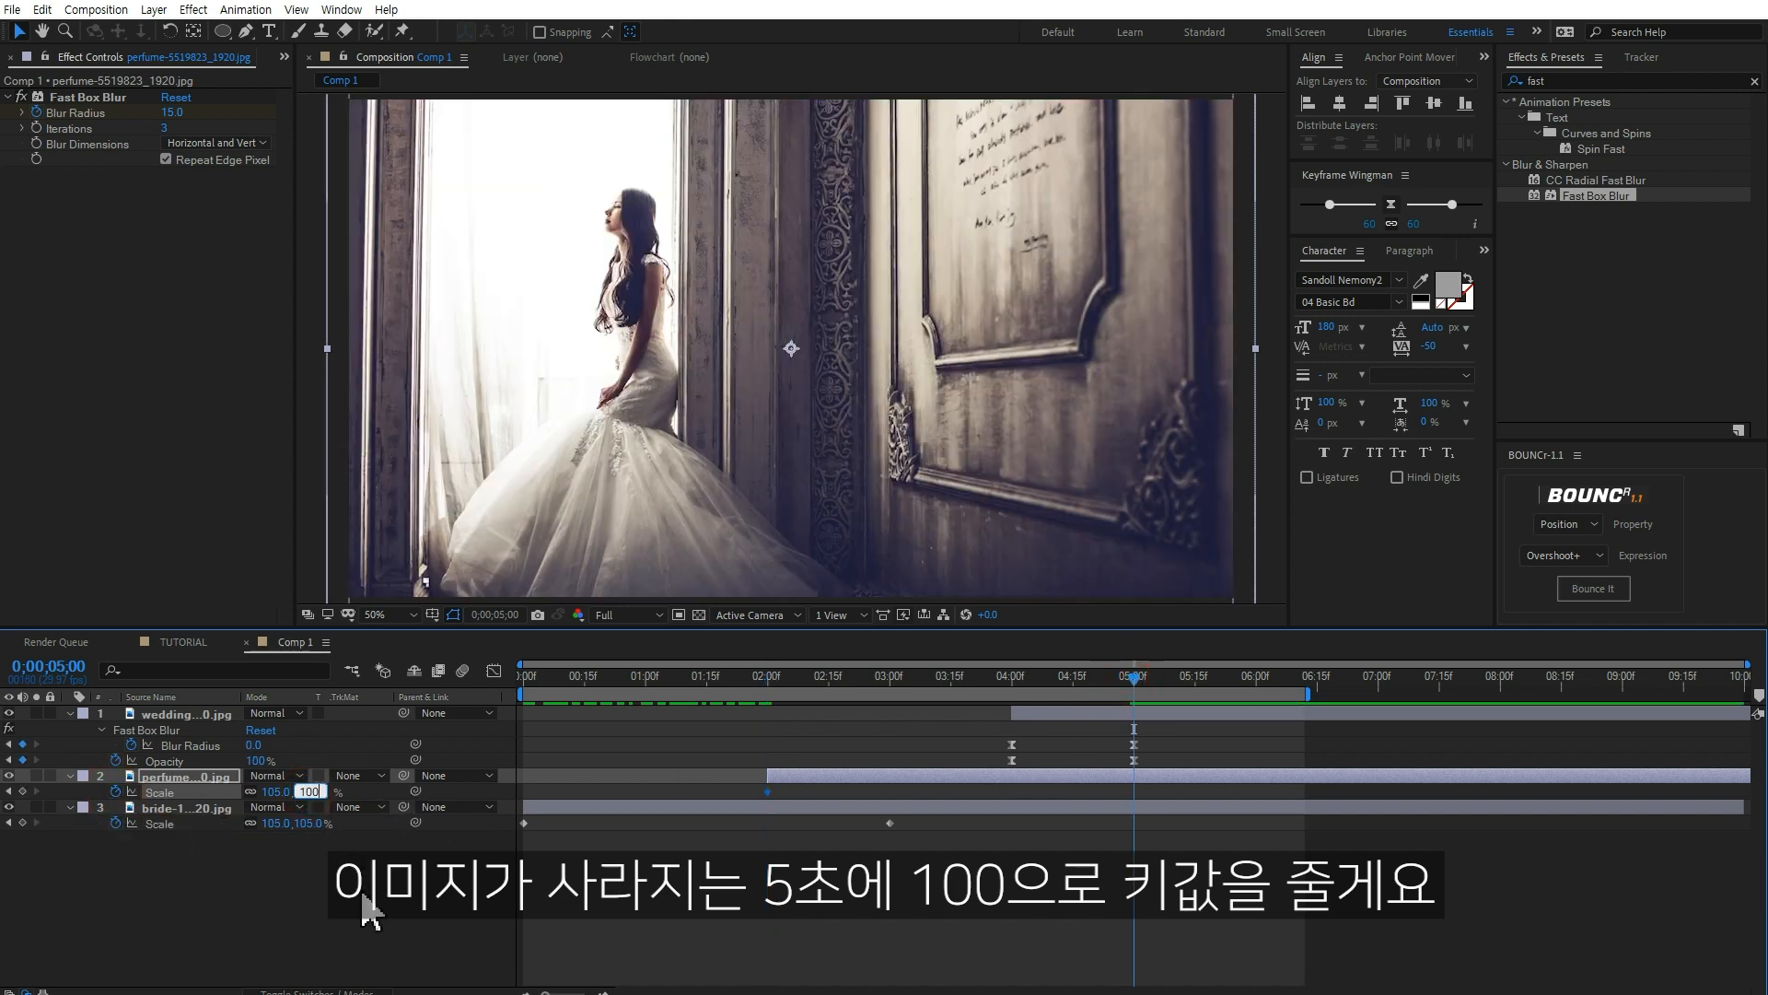
{"action": "key", "text": "Return"}
{"action": "left_click_drag", "start_coordinate": [627, 677], "coordinate": [1152, 711]}
- Enlarge the wedding-dresses layer to a Scale of 105% without keyframing it
{"action": "left_click", "coordinate": [1146, 714]}
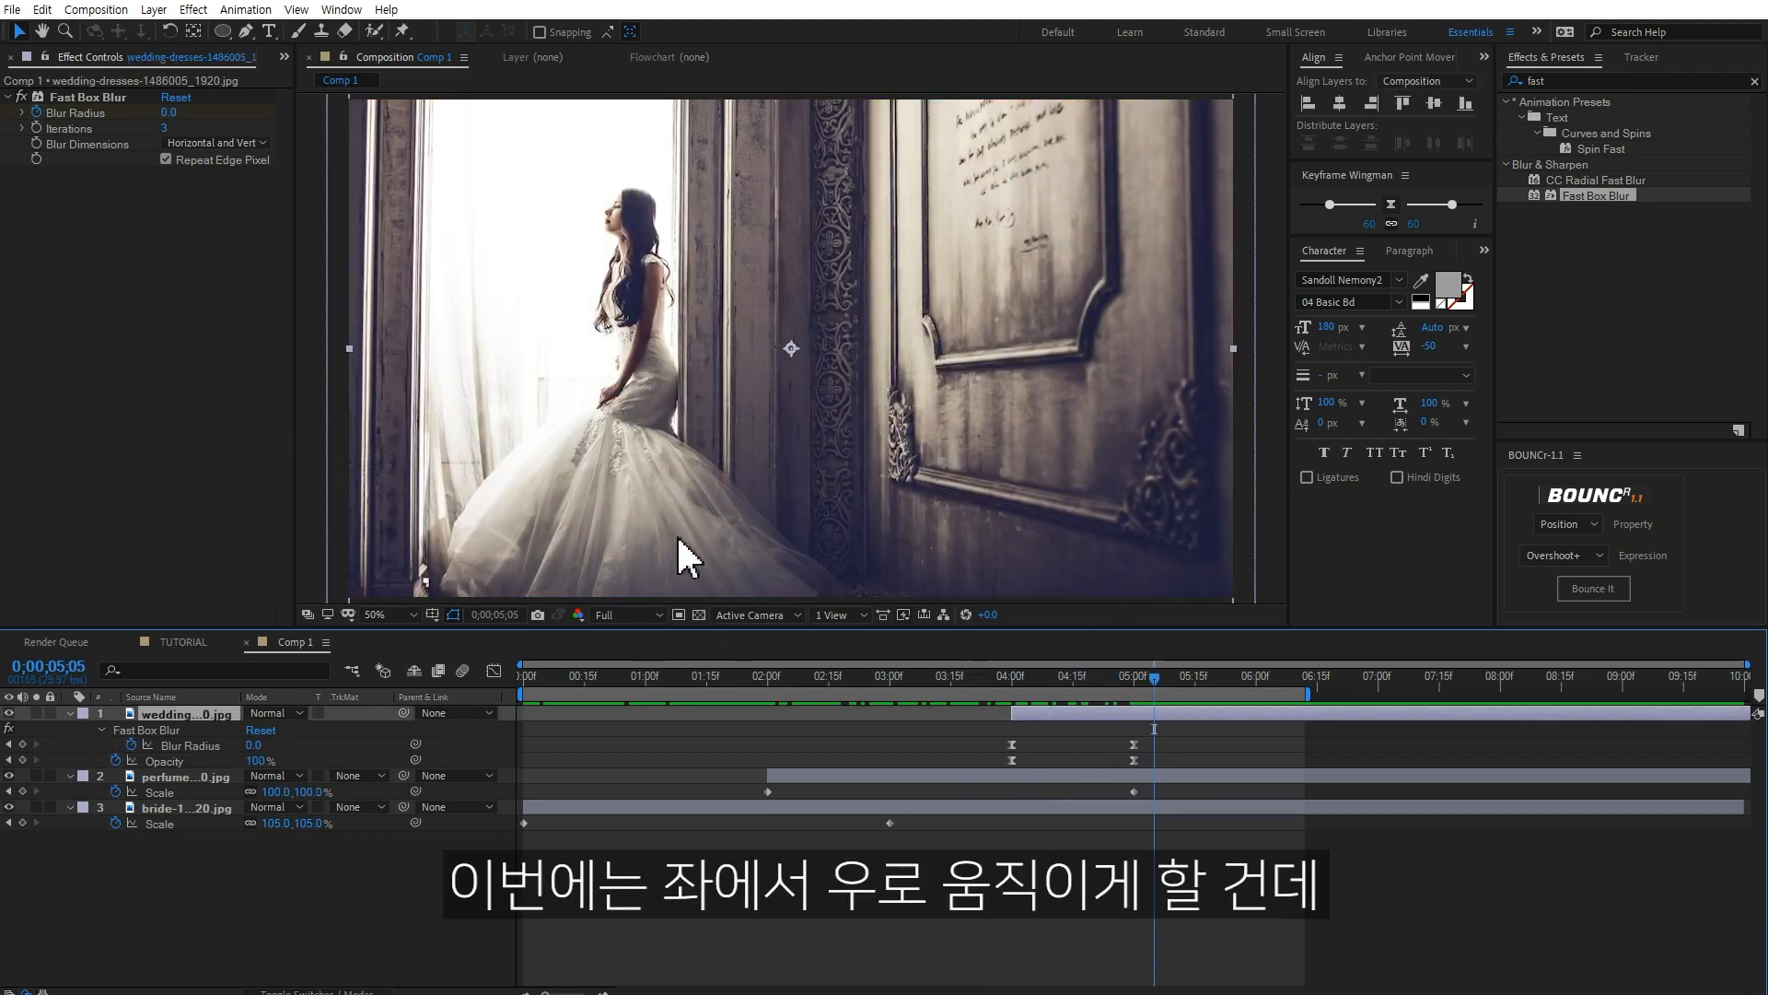
{"action": "key", "text": "comma"}
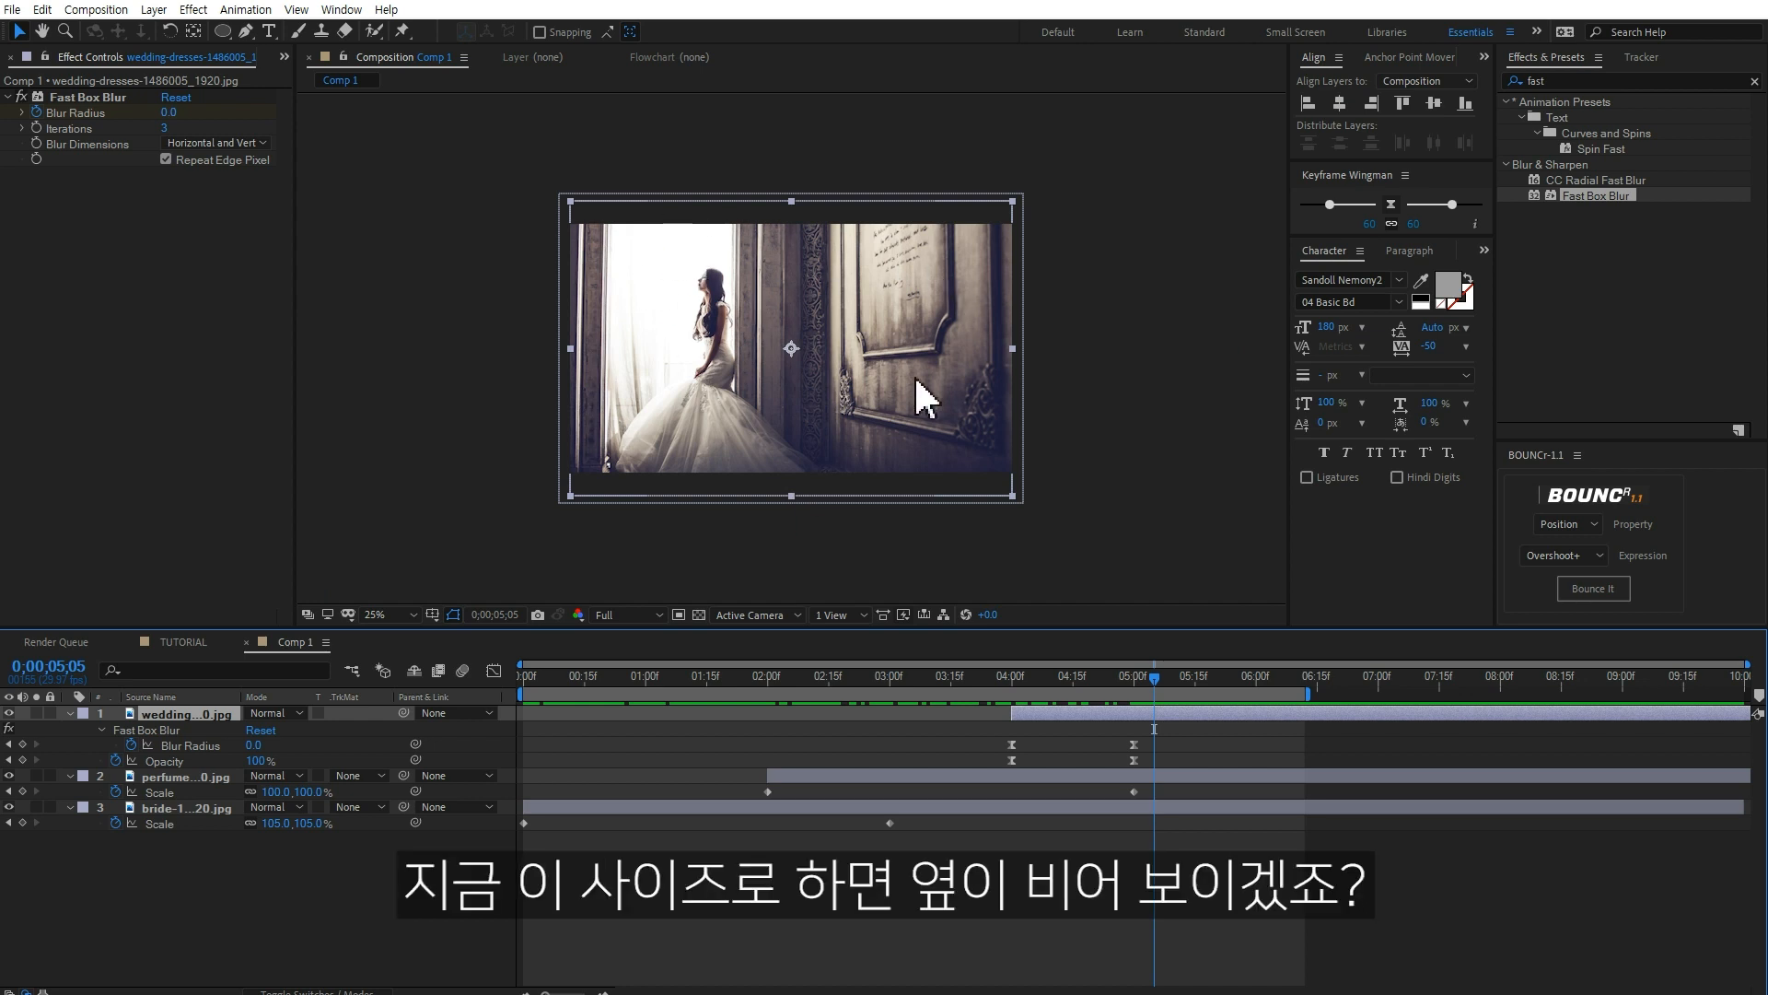
{"action": "left_click", "coordinate": [978, 387]}
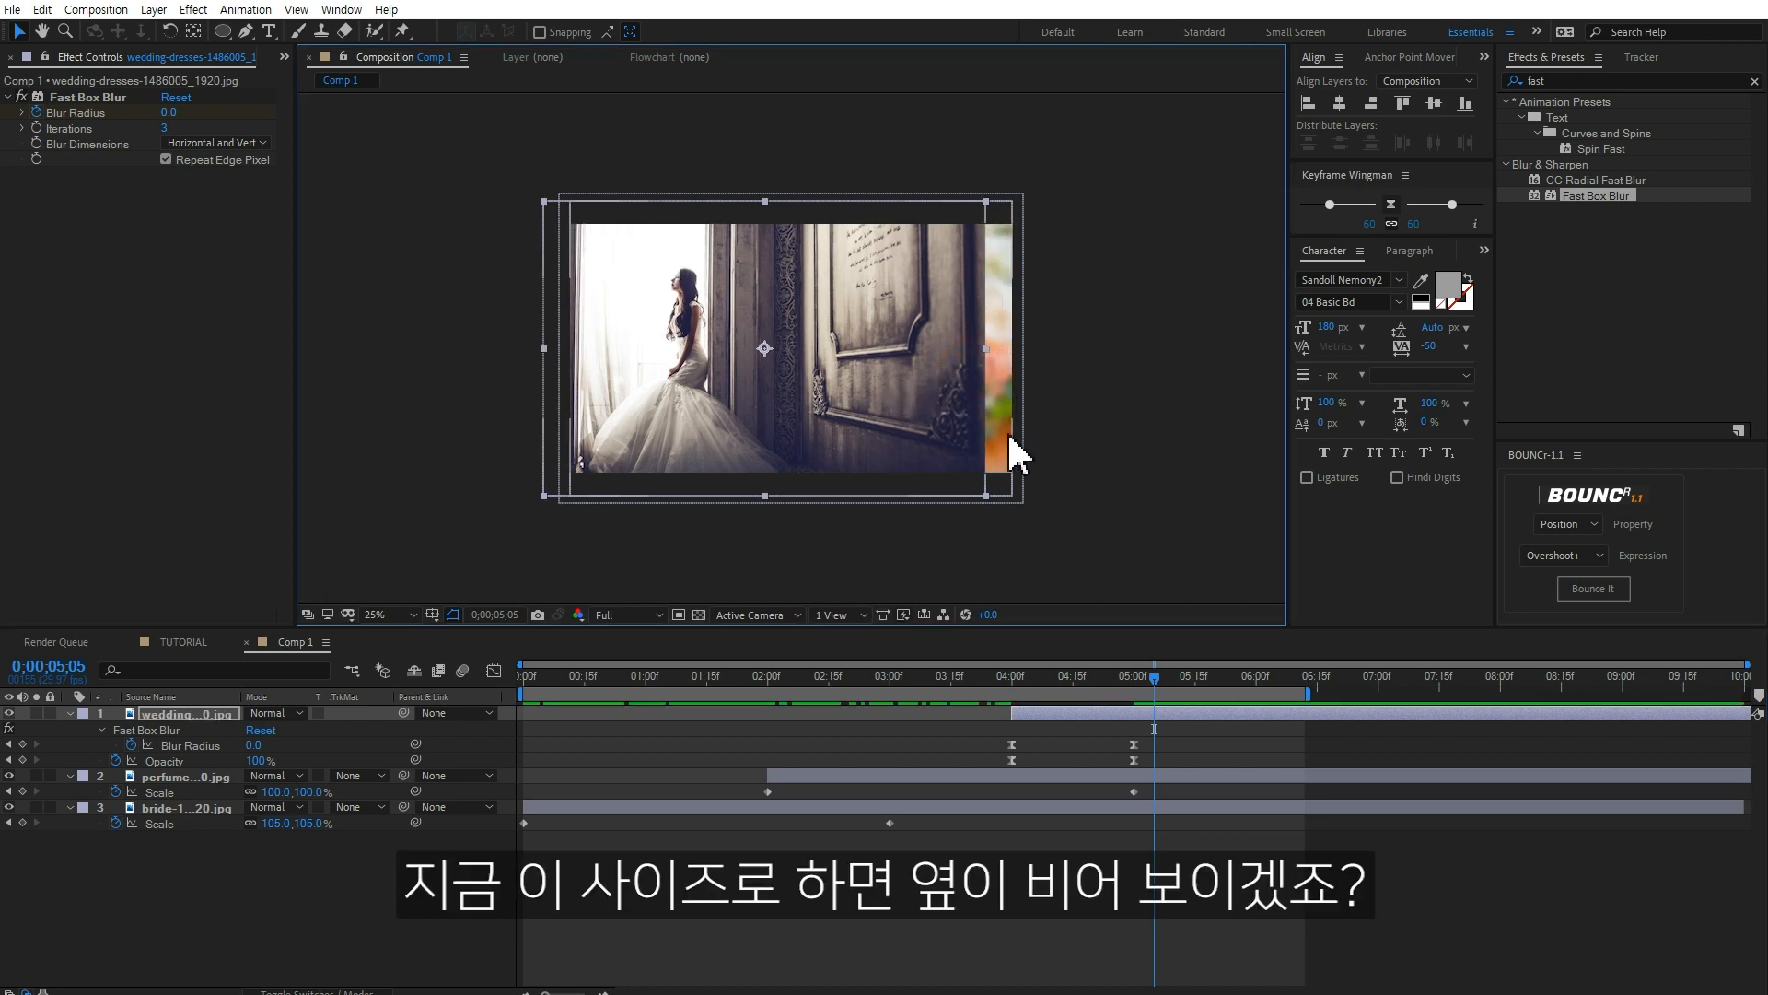
{"action": "key", "text": "s"}
{"action": "left_click", "coordinate": [309, 728]}
{"action": "type", "text": "105"}
{"action": "key", "text": "Return"}
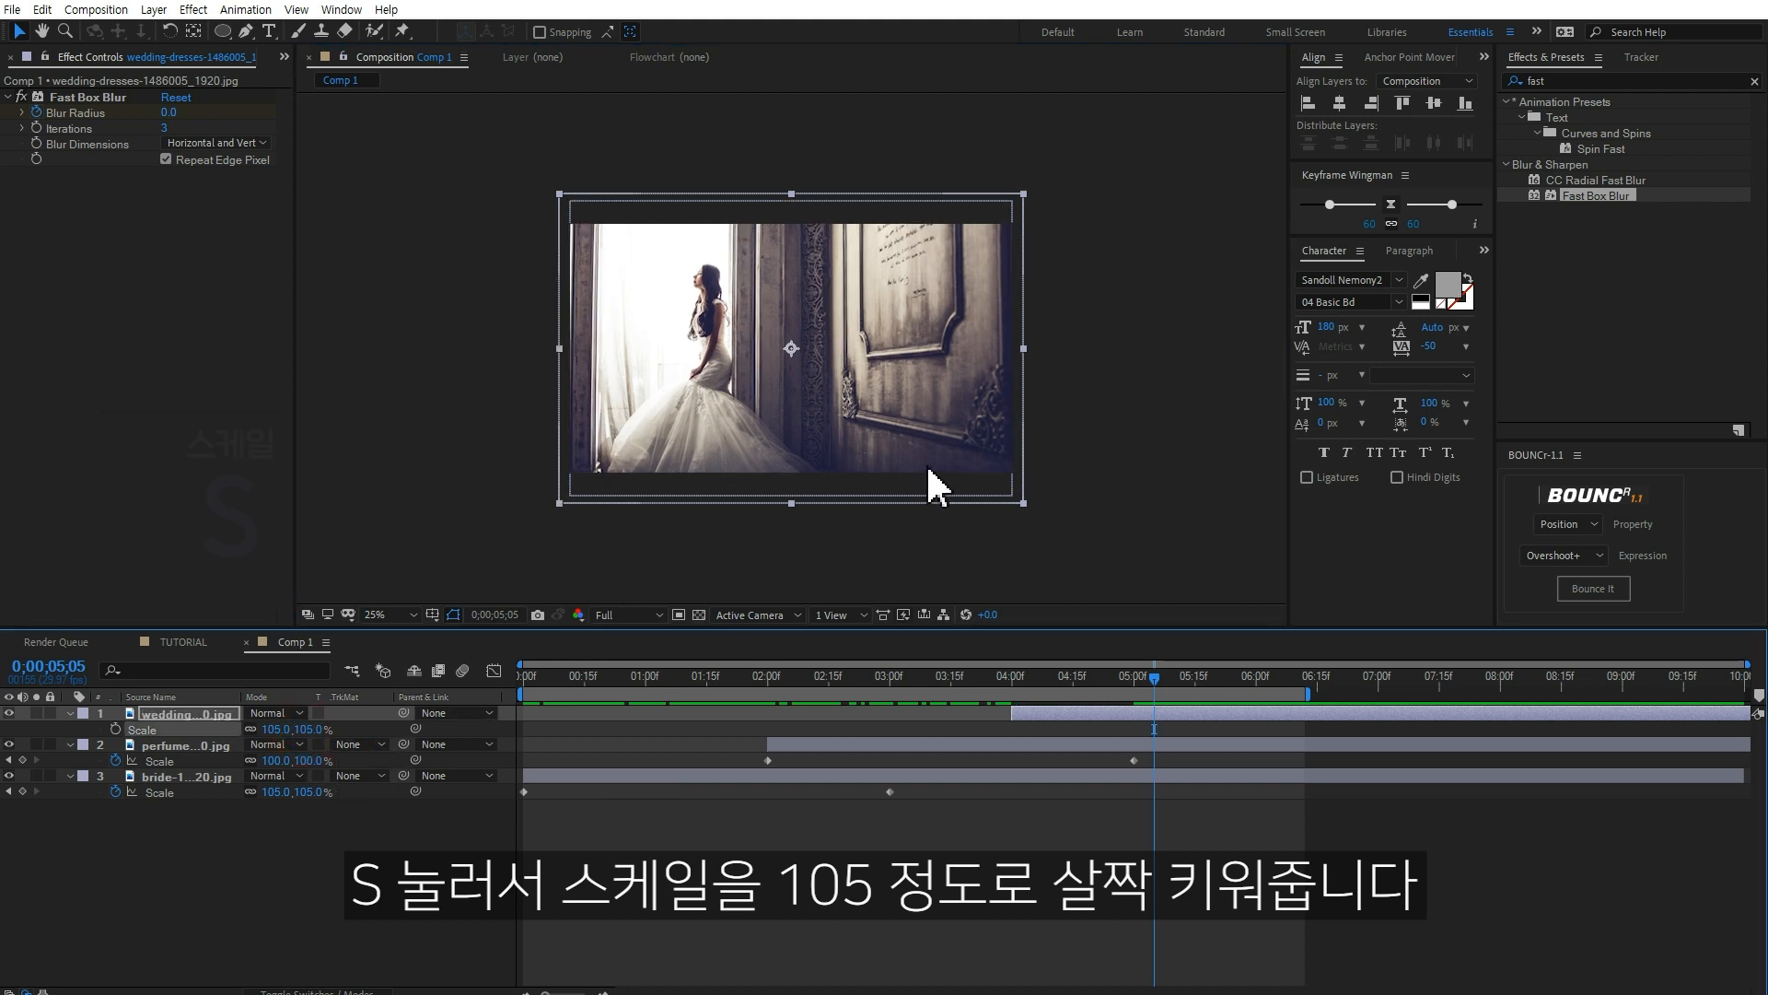
- Shift the wedding-dresses layer slightly left to Position 944, 540 and start keyframing its Position at 4 seconds
{"action": "left_click_drag", "start_coordinate": [1115, 472], "coordinate": [1105, 472]}
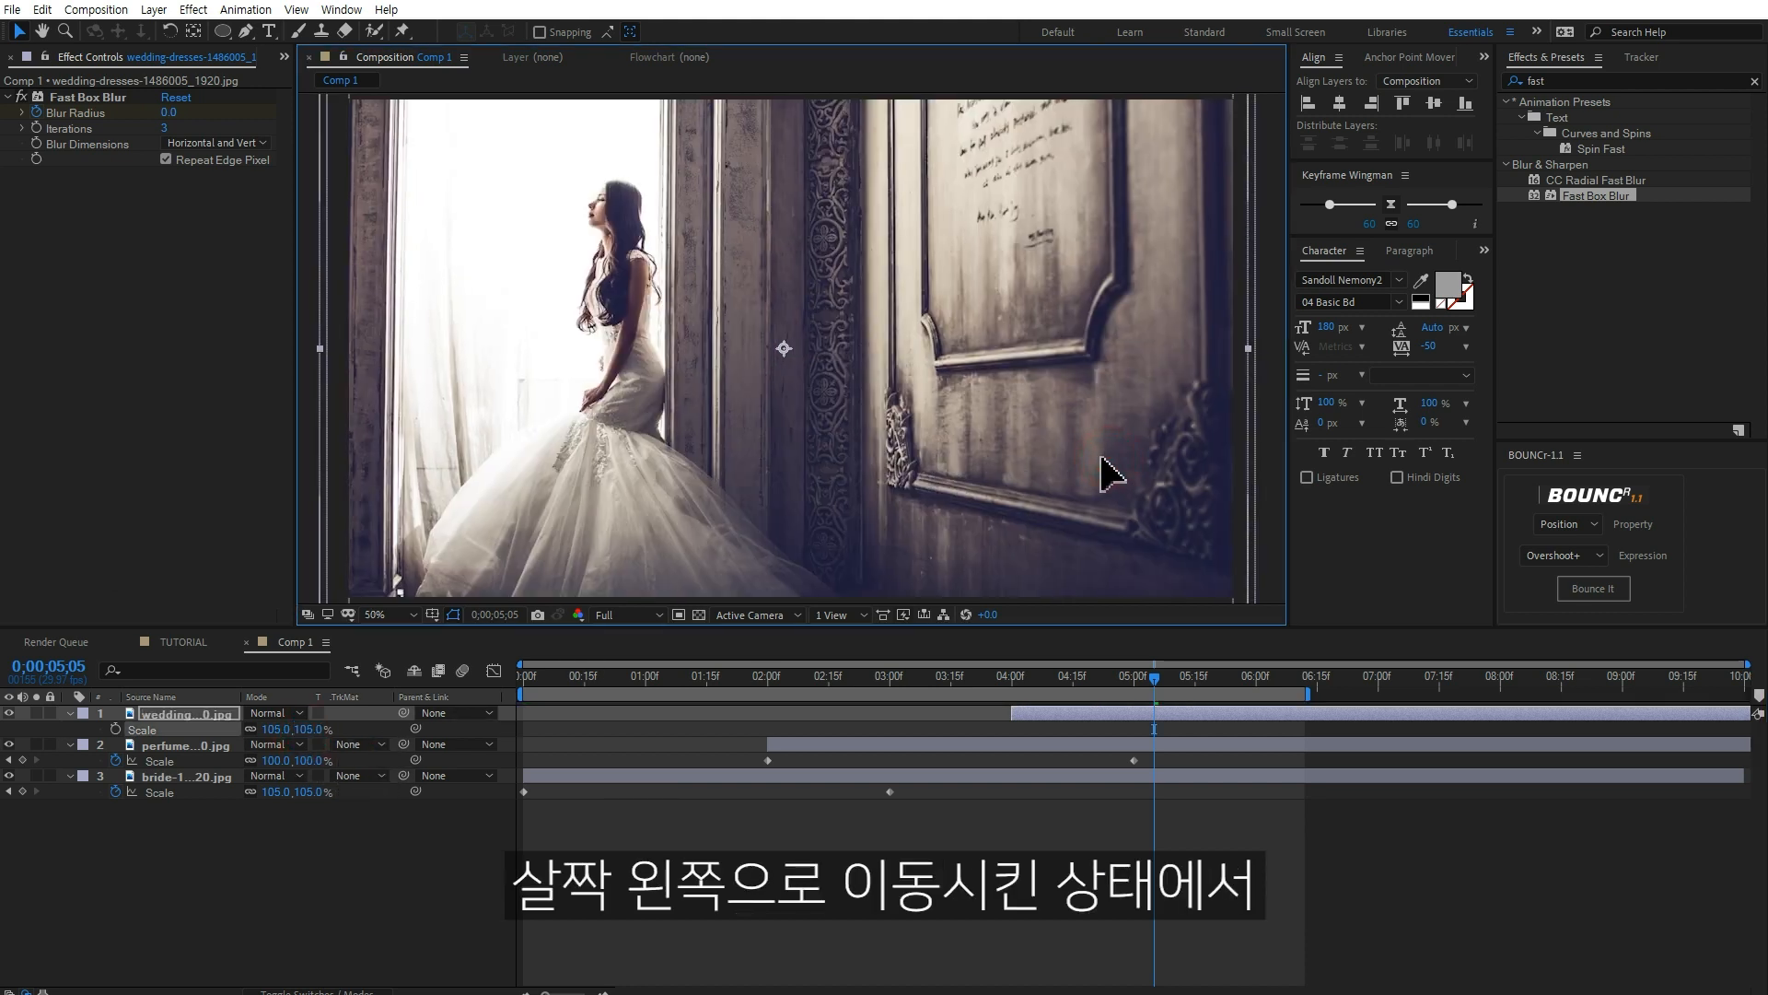
{"action": "left_click", "coordinate": [1011, 679]}
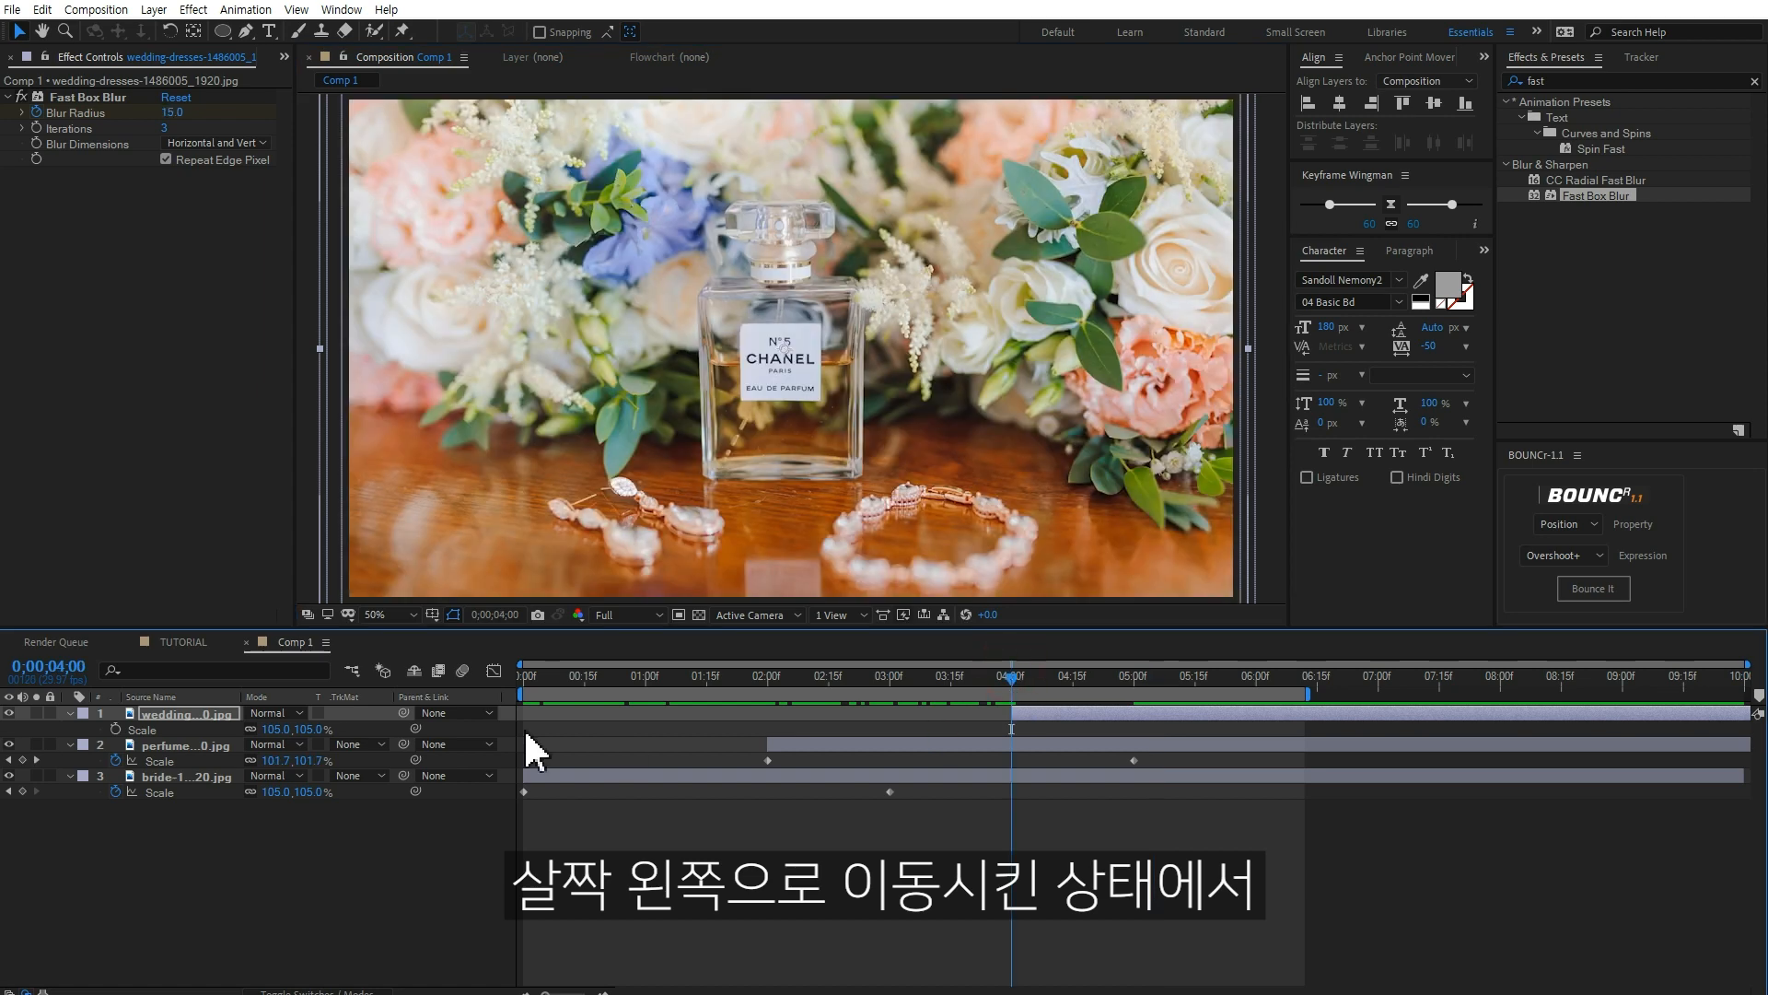
{"action": "key", "text": "p"}
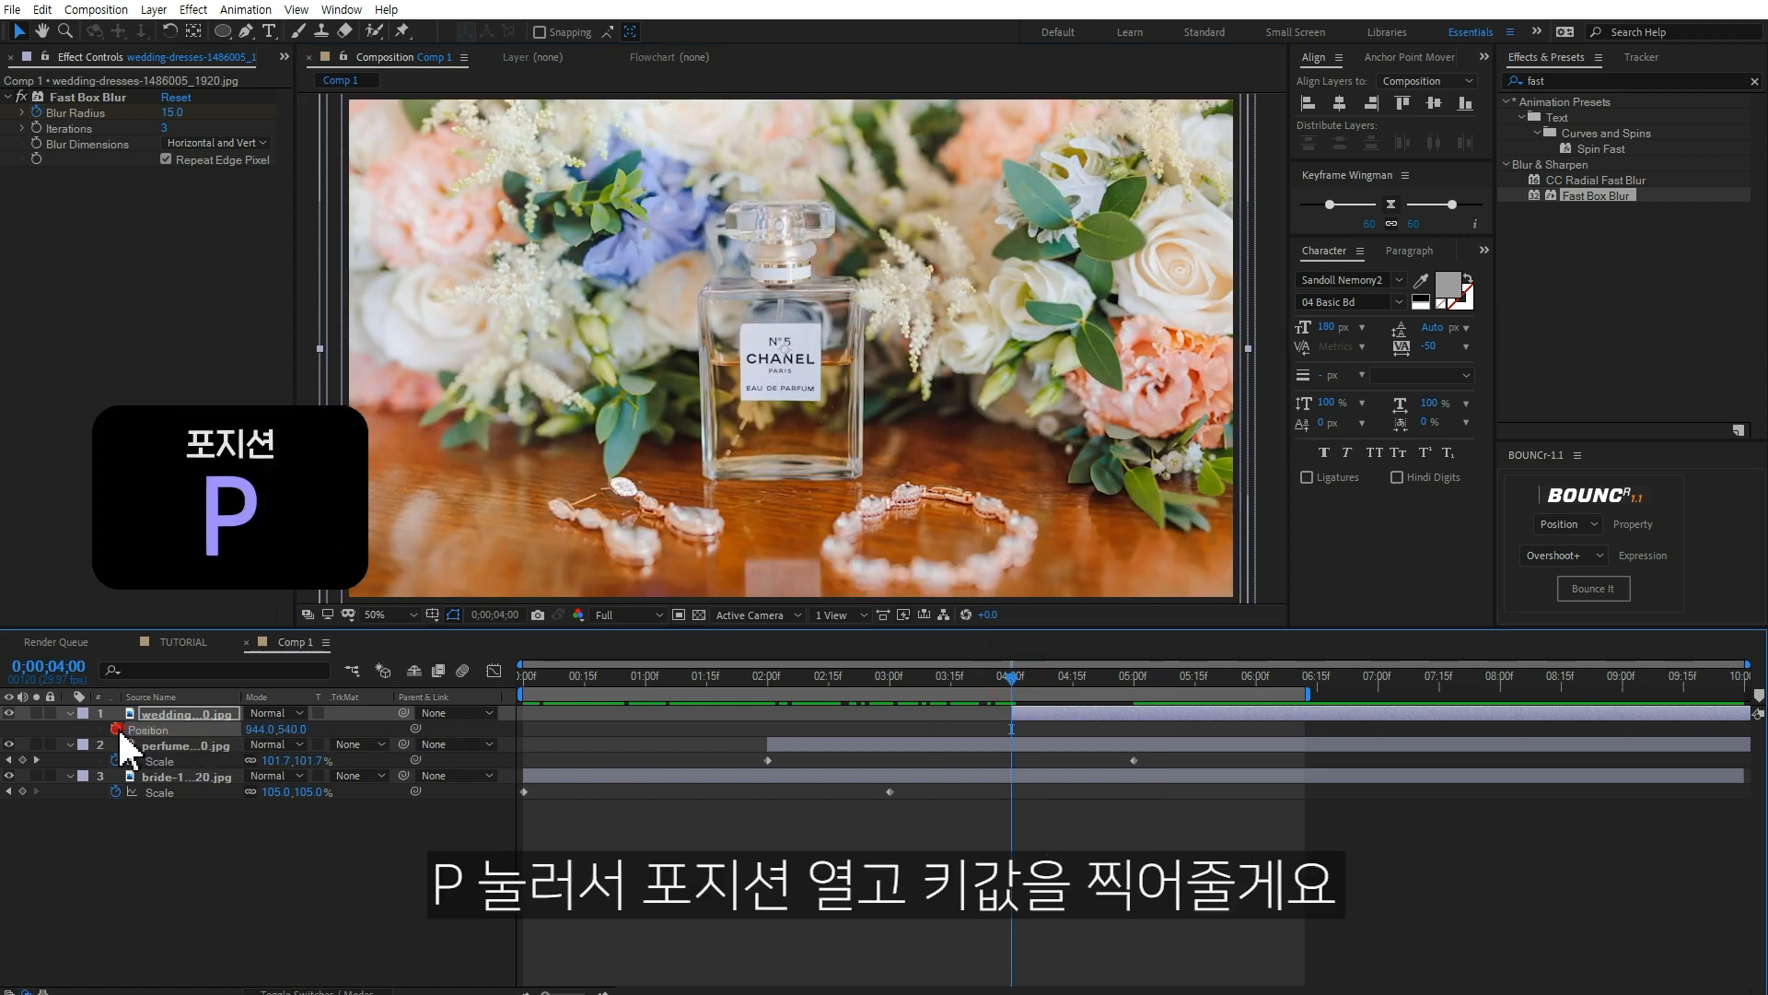
- Move the wedding-dresses layer to Position 992, 540 at 0;00;06;11 and preview the slideshow
{"action": "left_click_drag", "start_coordinate": [1288, 689], "coordinate": [1300, 693]}
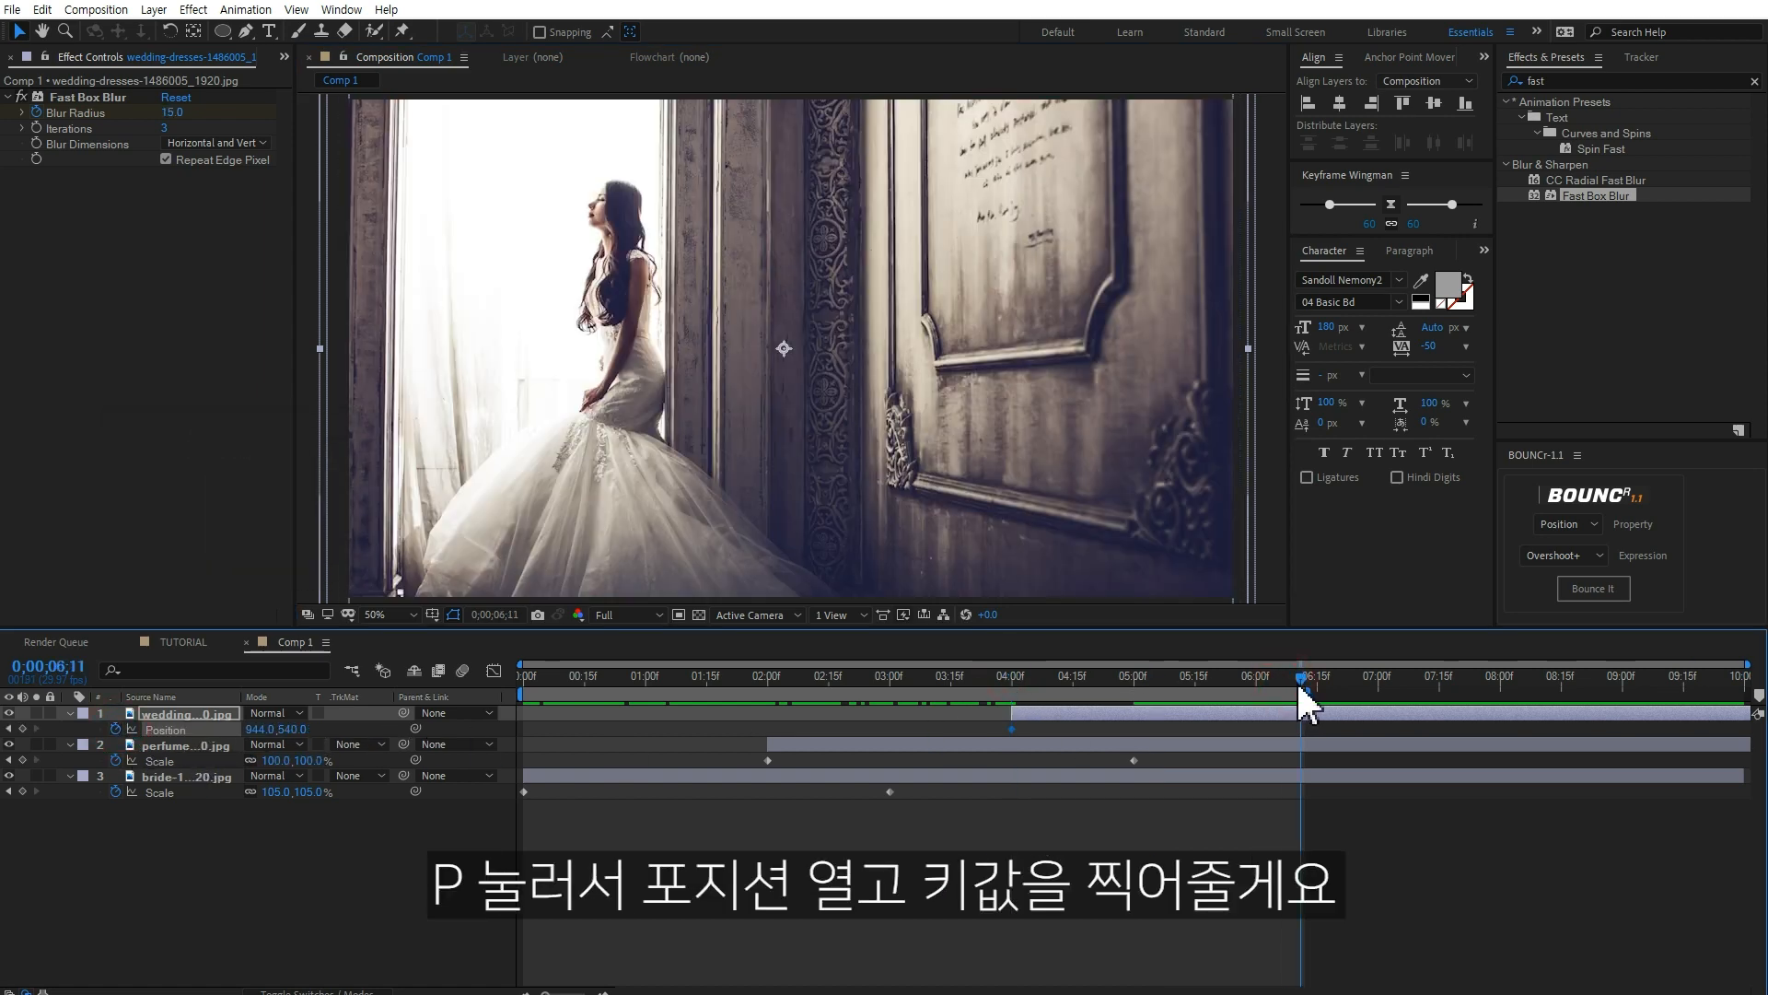
{"action": "left_click_drag", "start_coordinate": [501, 494], "coordinate": [517, 473]}
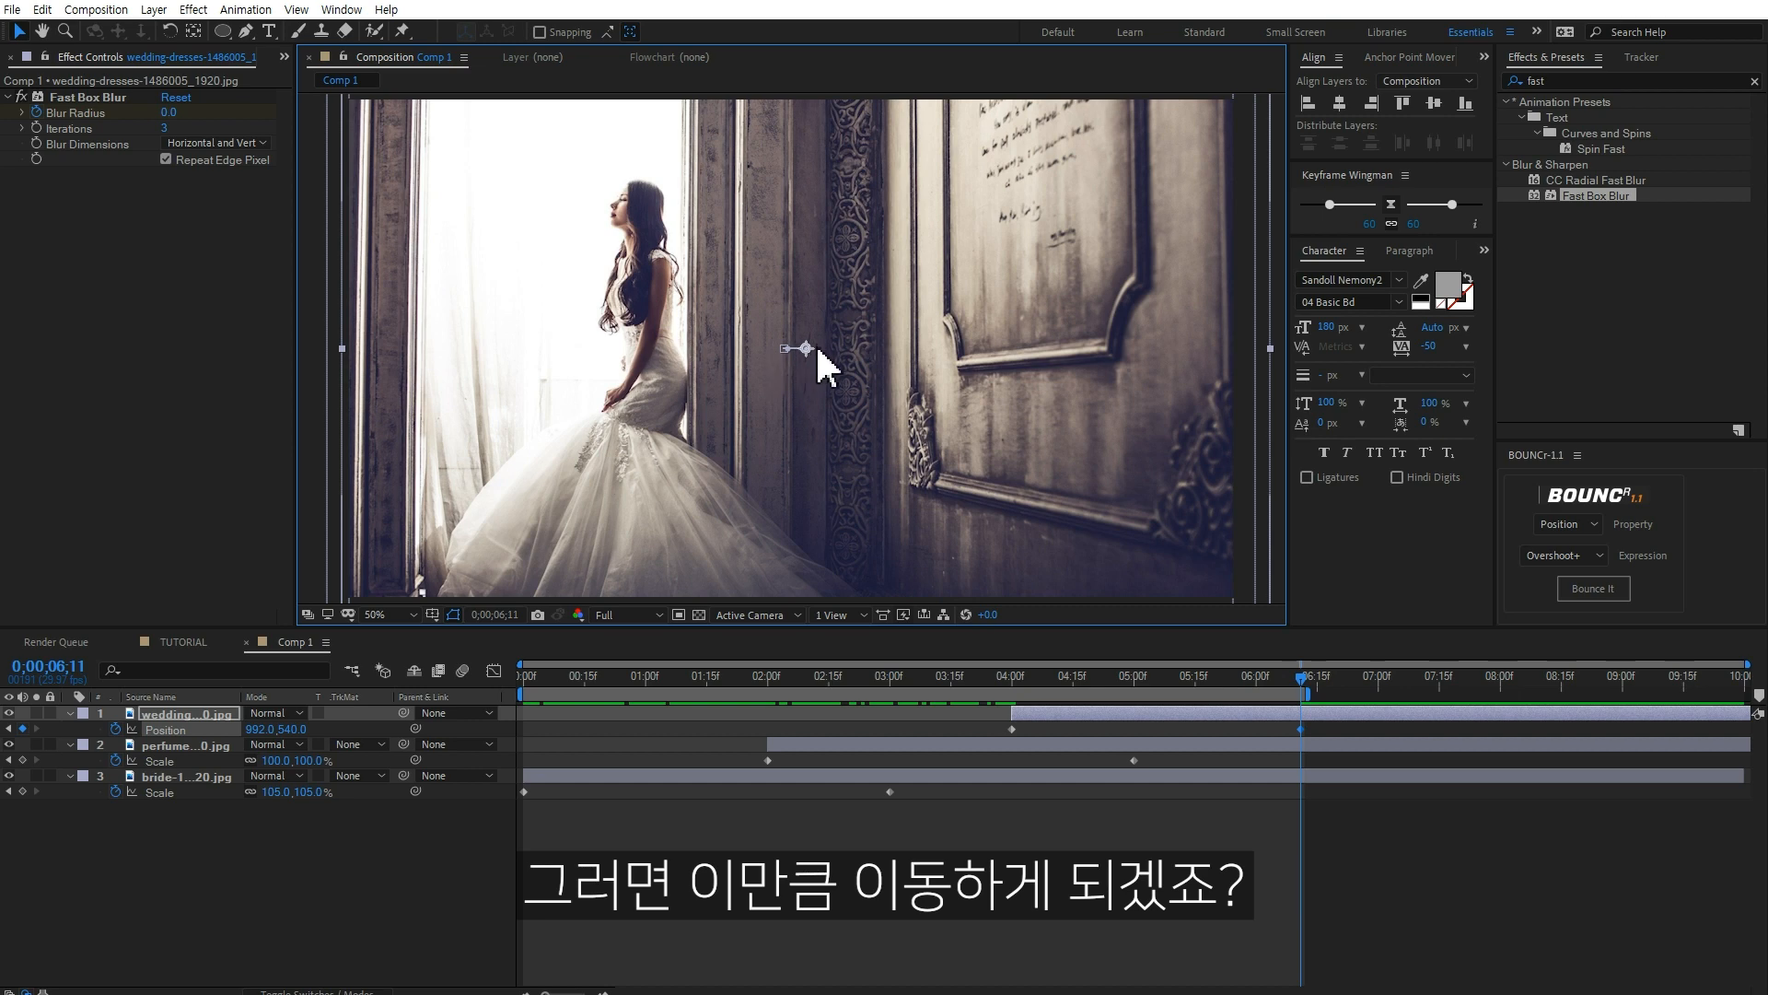
{"action": "left_click_drag", "start_coordinate": [1010, 702], "coordinate": [1203, 701]}
{"action": "left_click", "coordinate": [1176, 884]}
{"action": "key", "text": "space"}
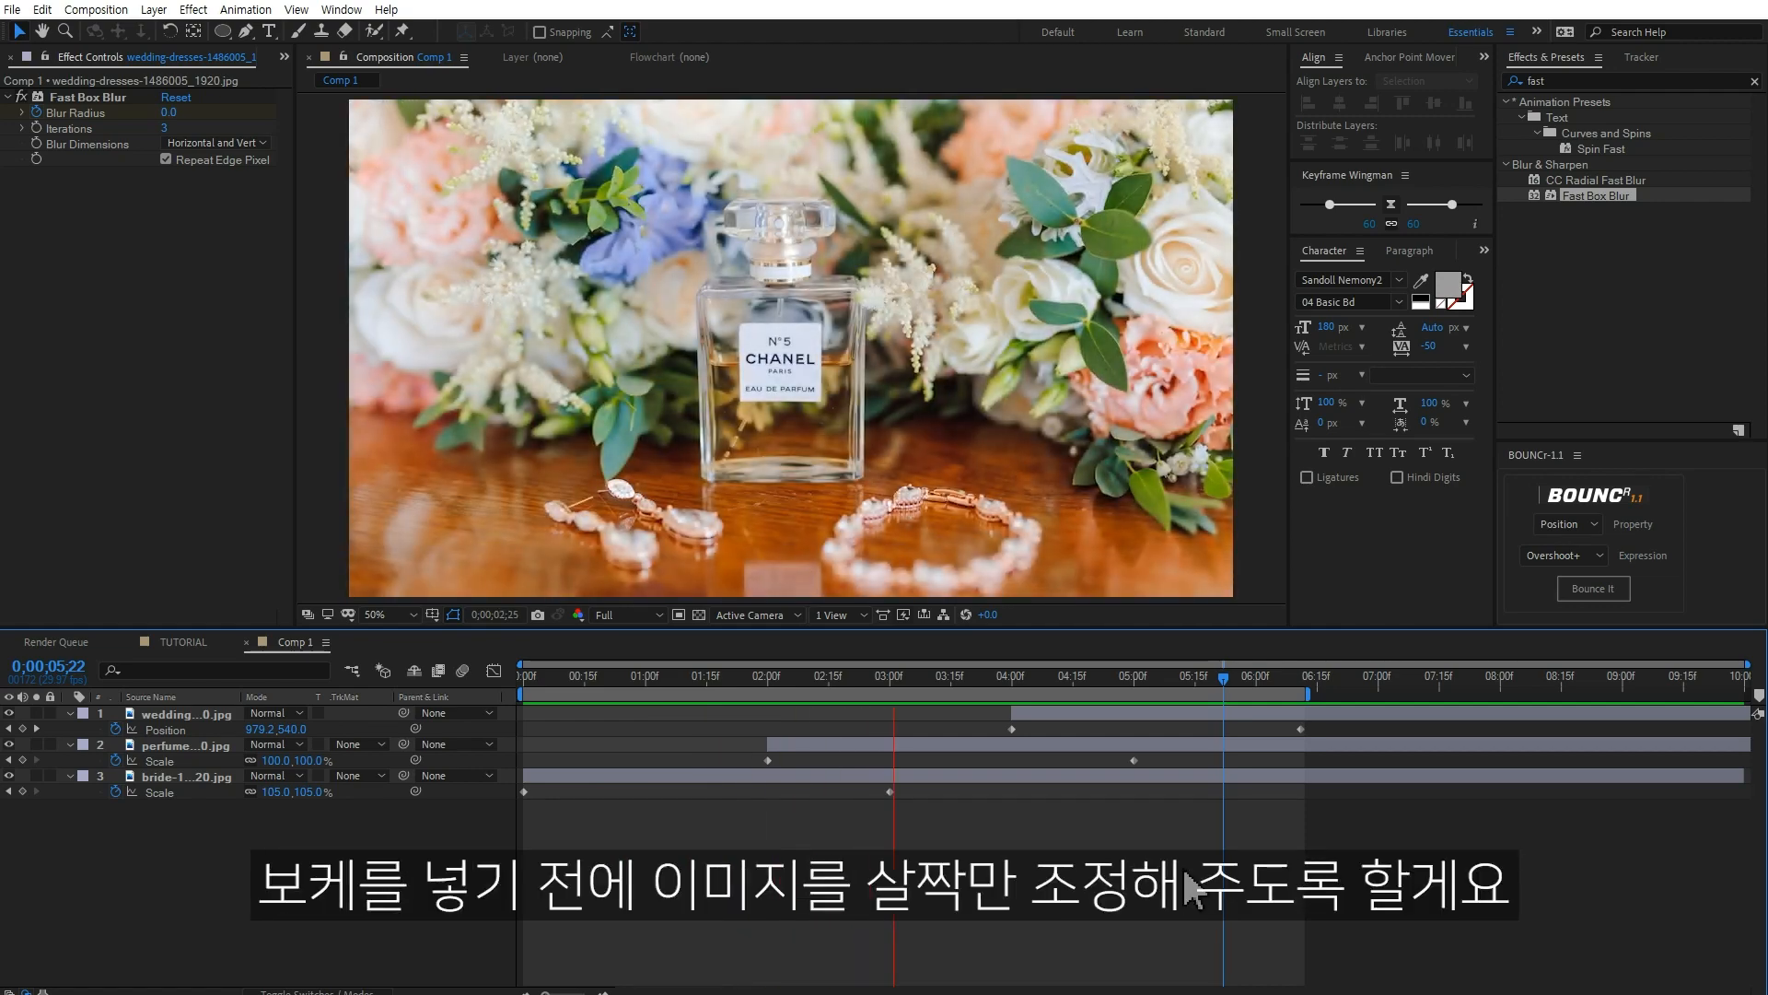
{"action": "key", "text": "space"}
- Apply the Hue/Saturation effect to the perfume layer
{"action": "left_click_drag", "start_coordinate": [864, 687], "coordinate": [915, 679]}
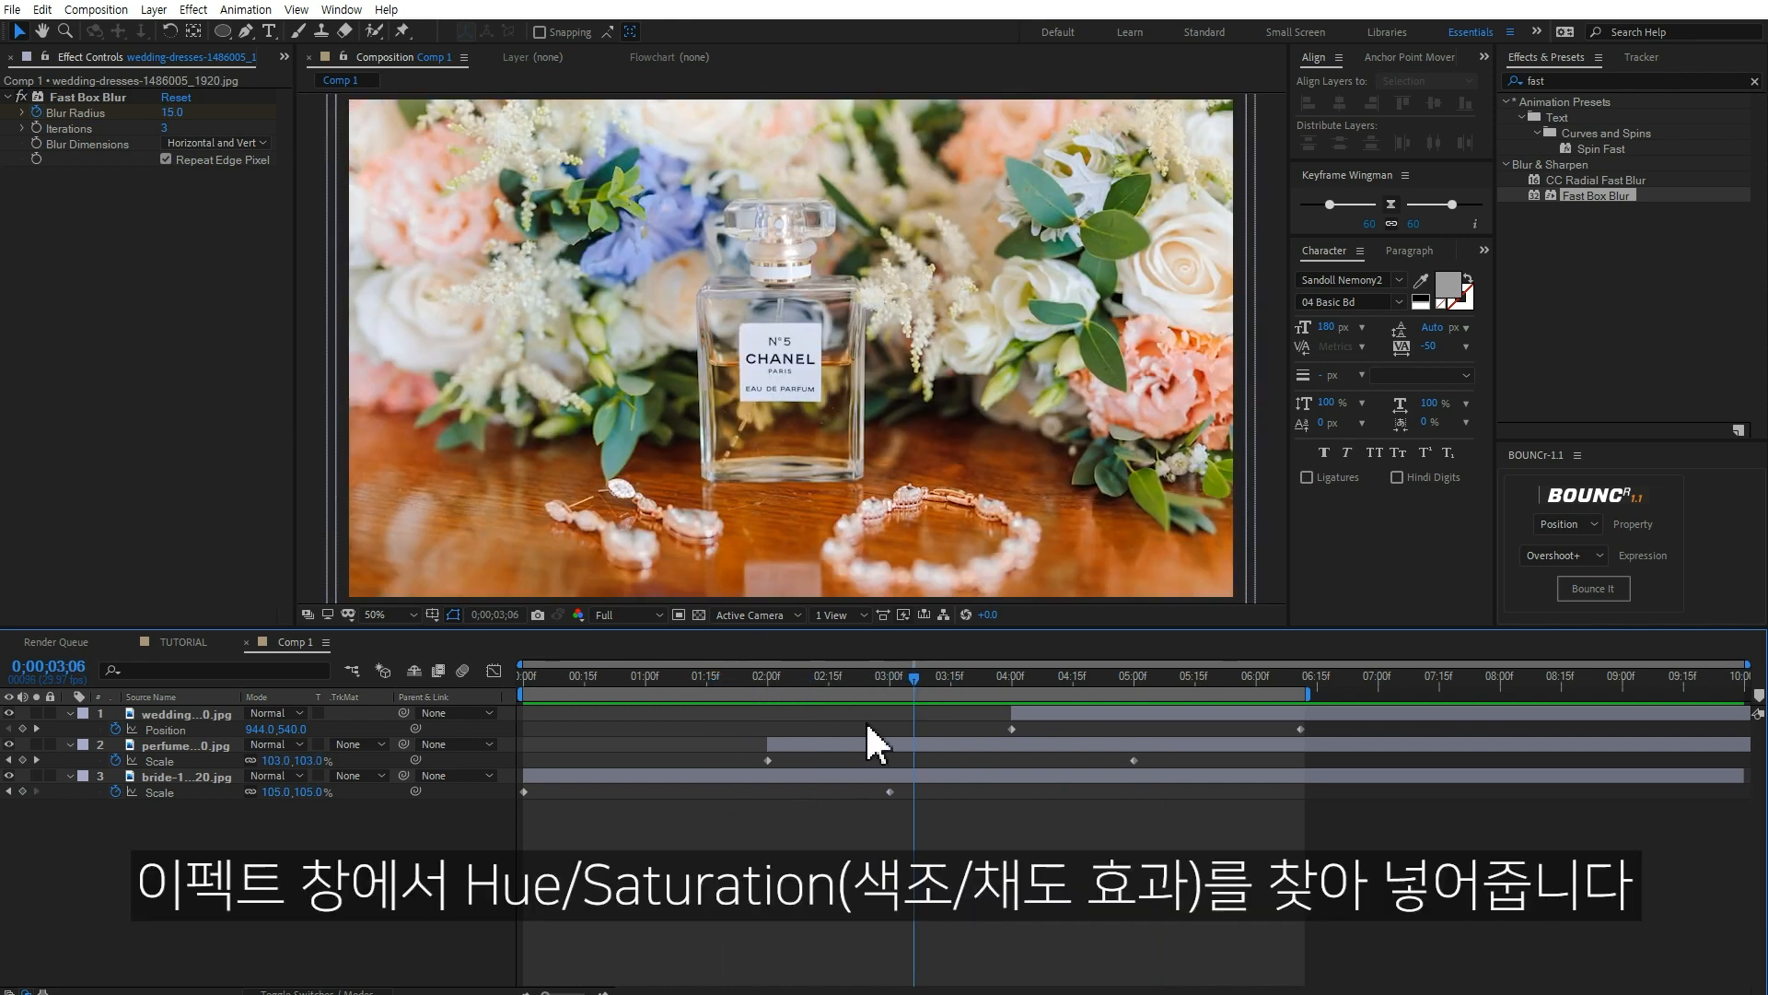
{"action": "left_click", "coordinate": [955, 744]}
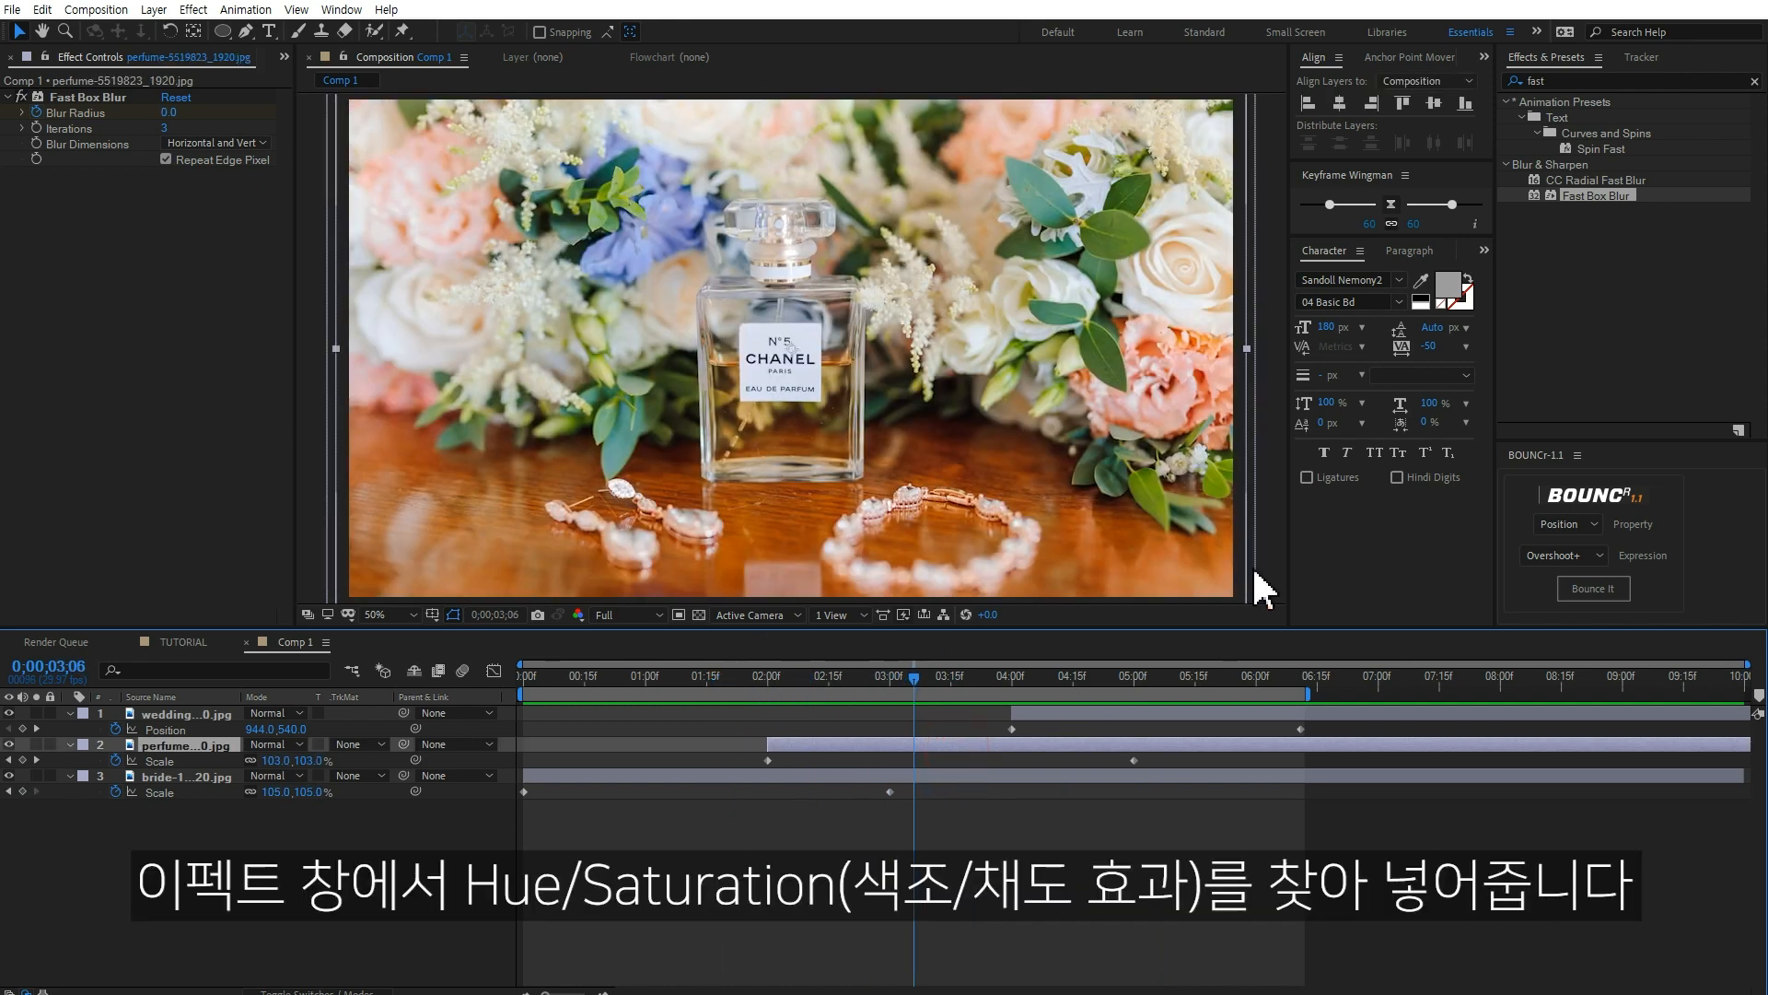
{"action": "double_click", "coordinate": [1603, 79]}
{"action": "type", "text": "hue"}
{"action": "left_click", "coordinate": [1596, 179]}
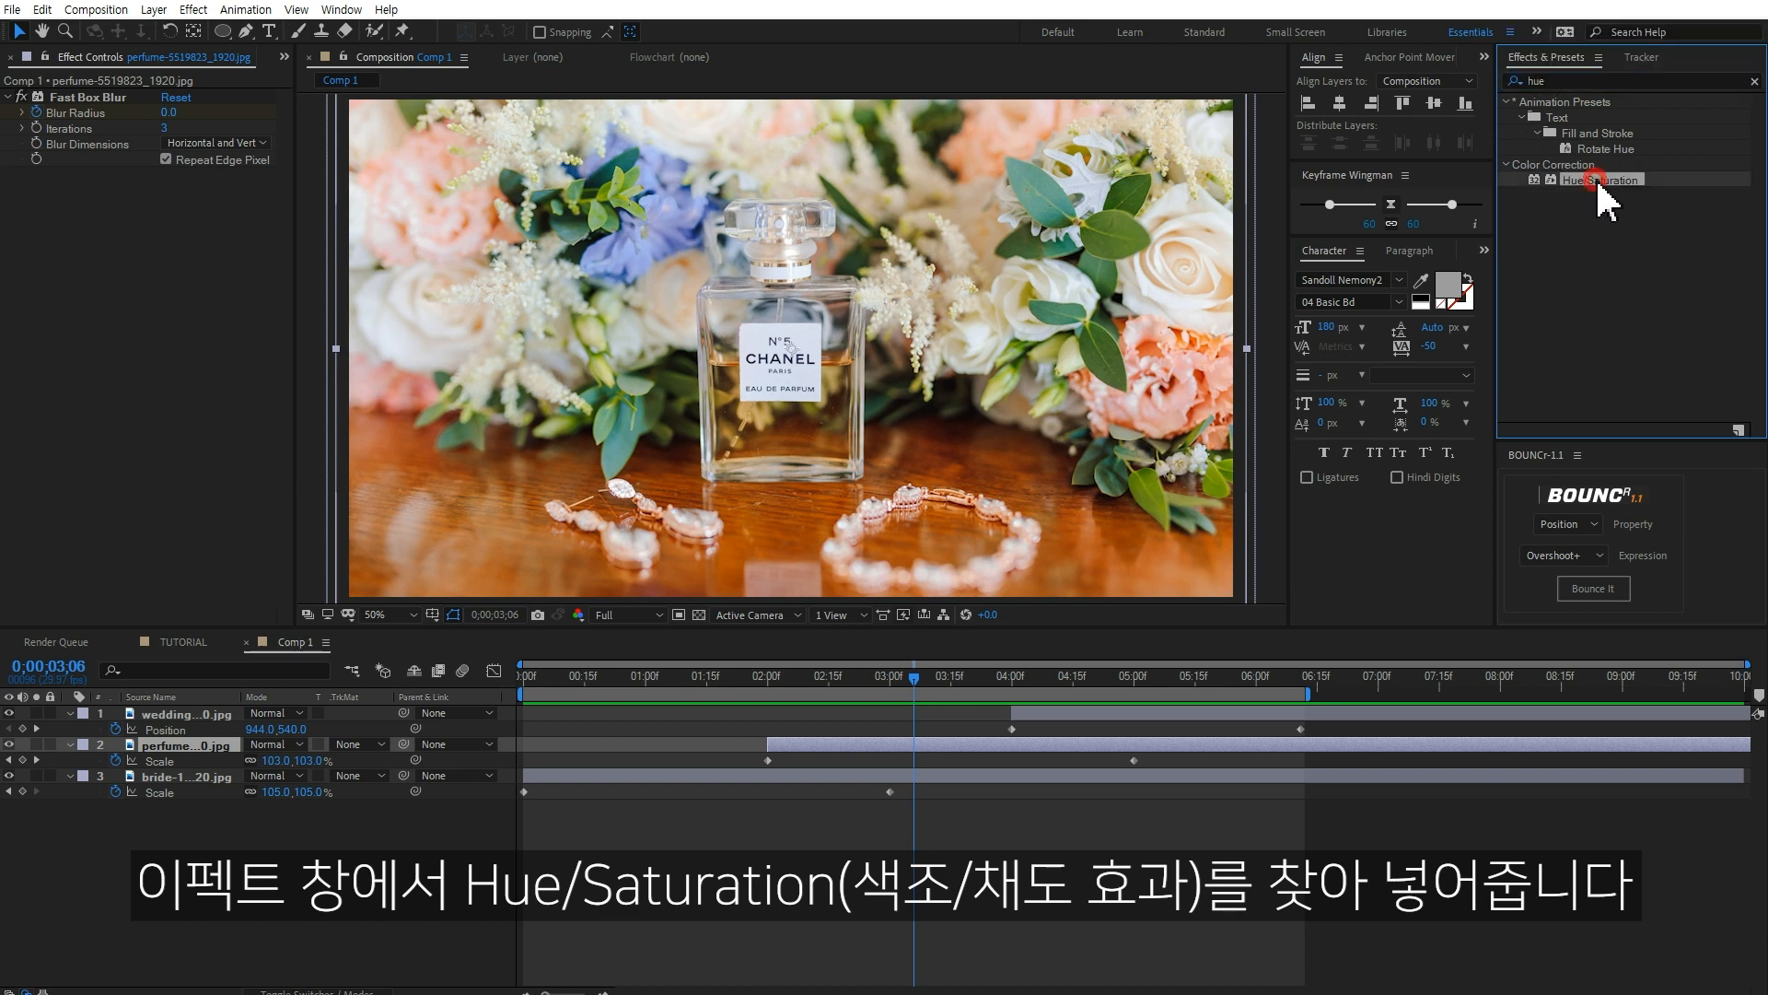
{"action": "left_click_drag", "start_coordinate": [1599, 181], "coordinate": [693, 357]}
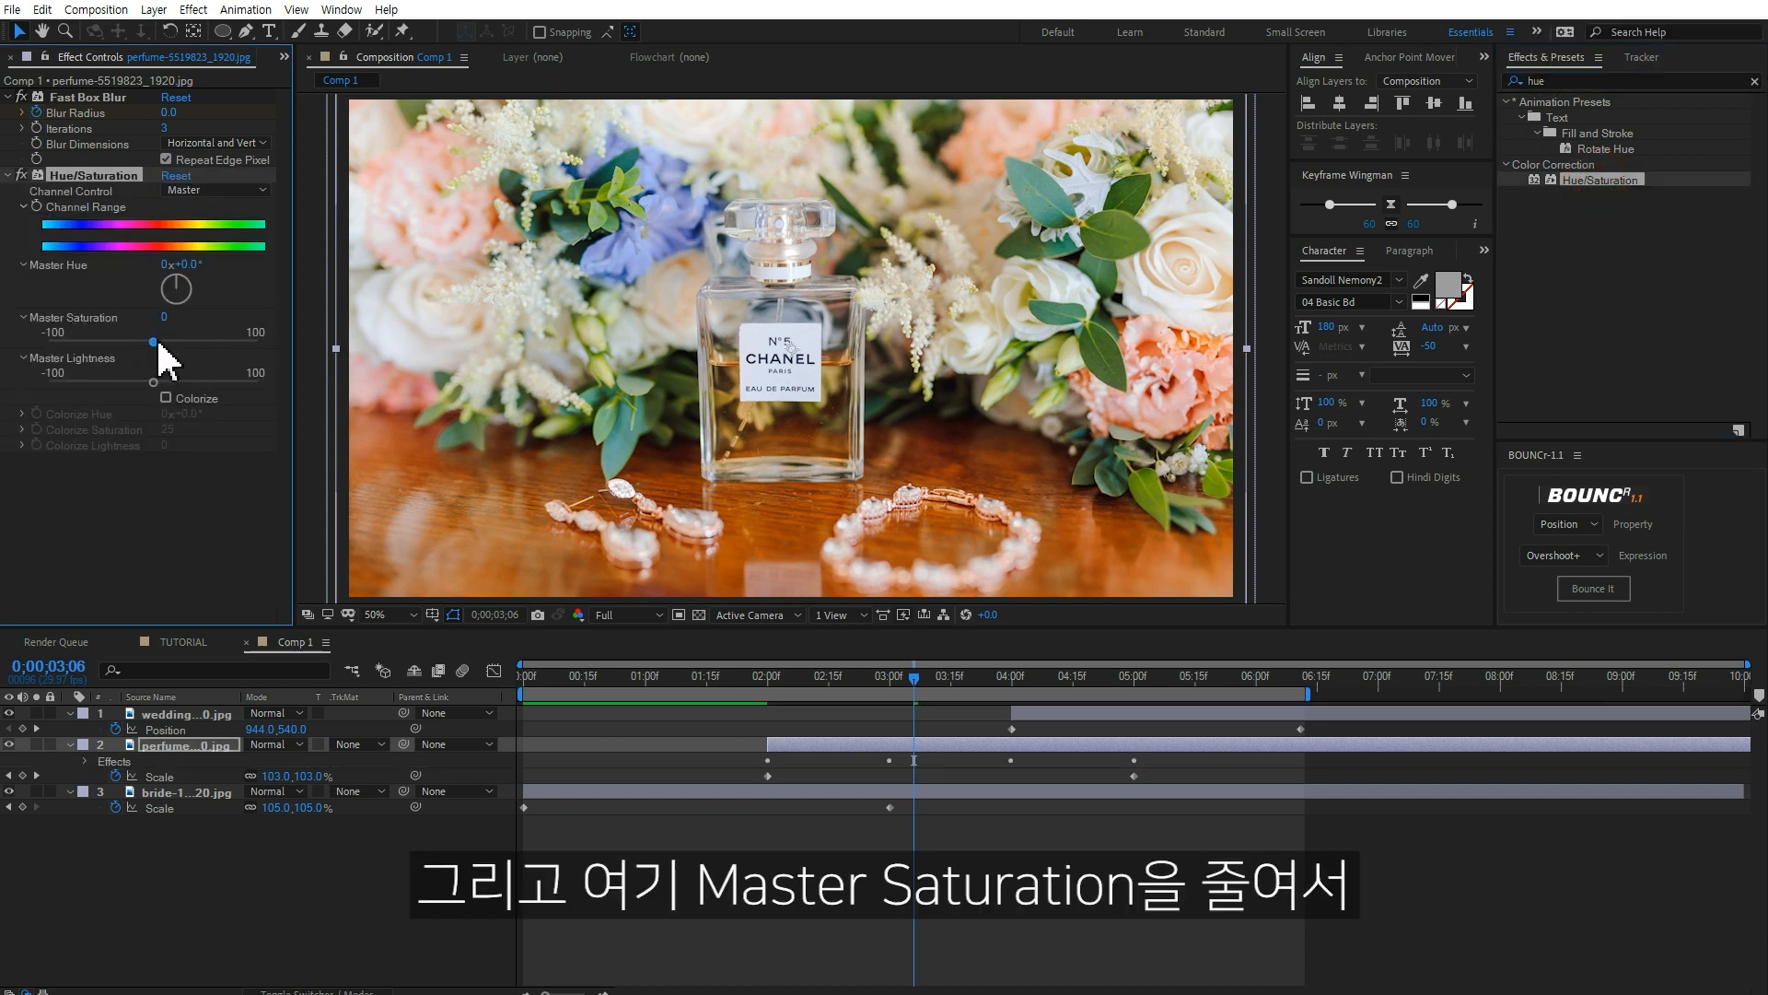
- Lower the perfume layer's Master Saturation to -19 and compare the image with and without the effect
{"action": "left_click_drag", "start_coordinate": [98, 348], "coordinate": [136, 350]}
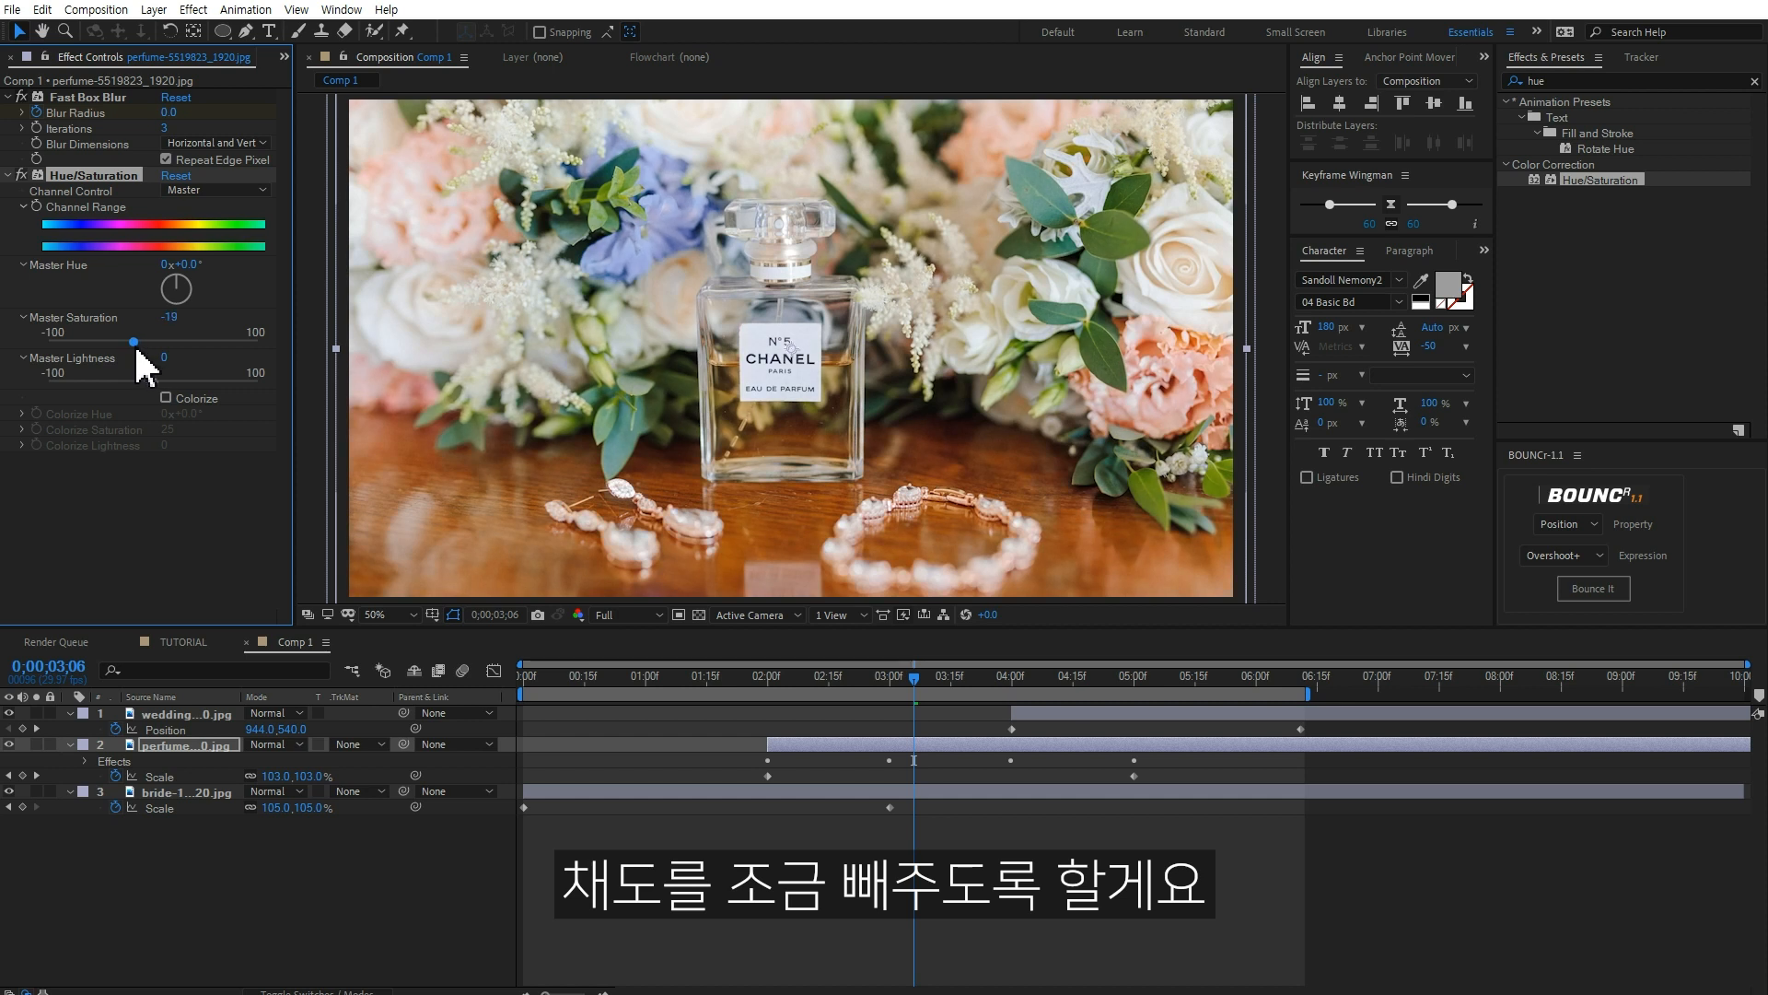
{"action": "left_click", "coordinate": [21, 177]}
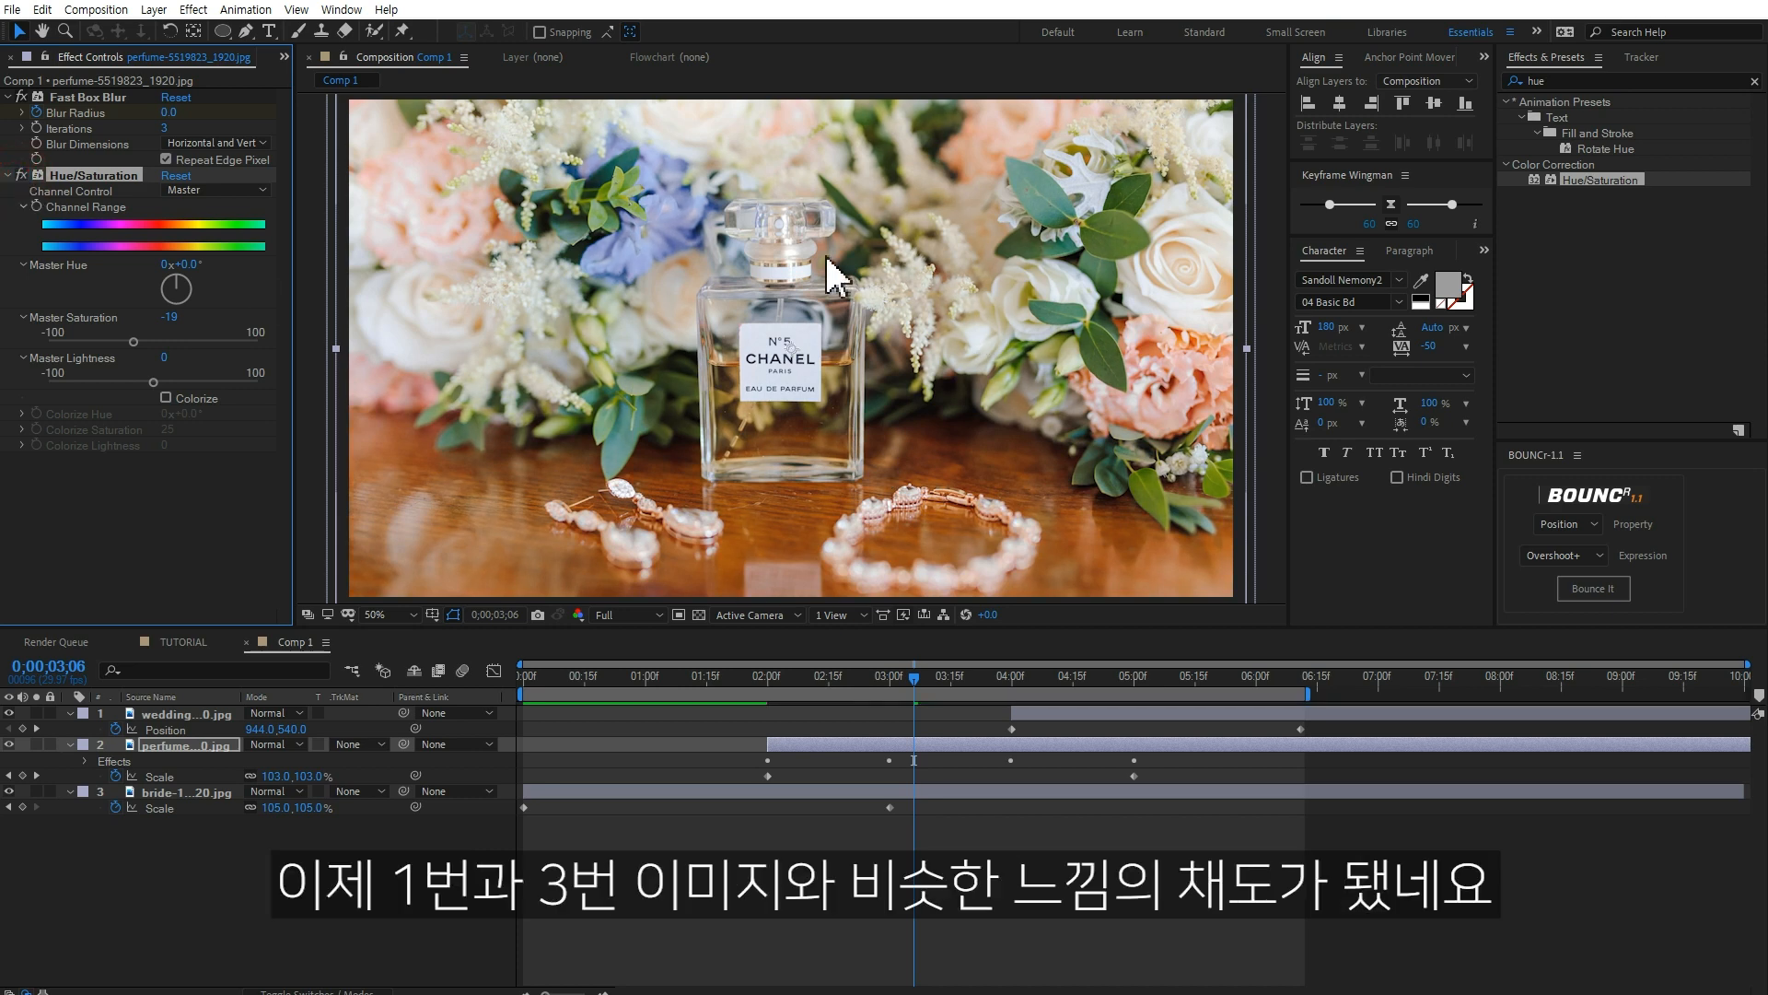
- Collapse the image layers' properties and add a new adjustment layer above them
{"action": "left_click_drag", "start_coordinate": [748, 680], "coordinate": [682, 692]}
{"action": "left_click", "coordinate": [190, 876]}
{"action": "key", "text": "u"}
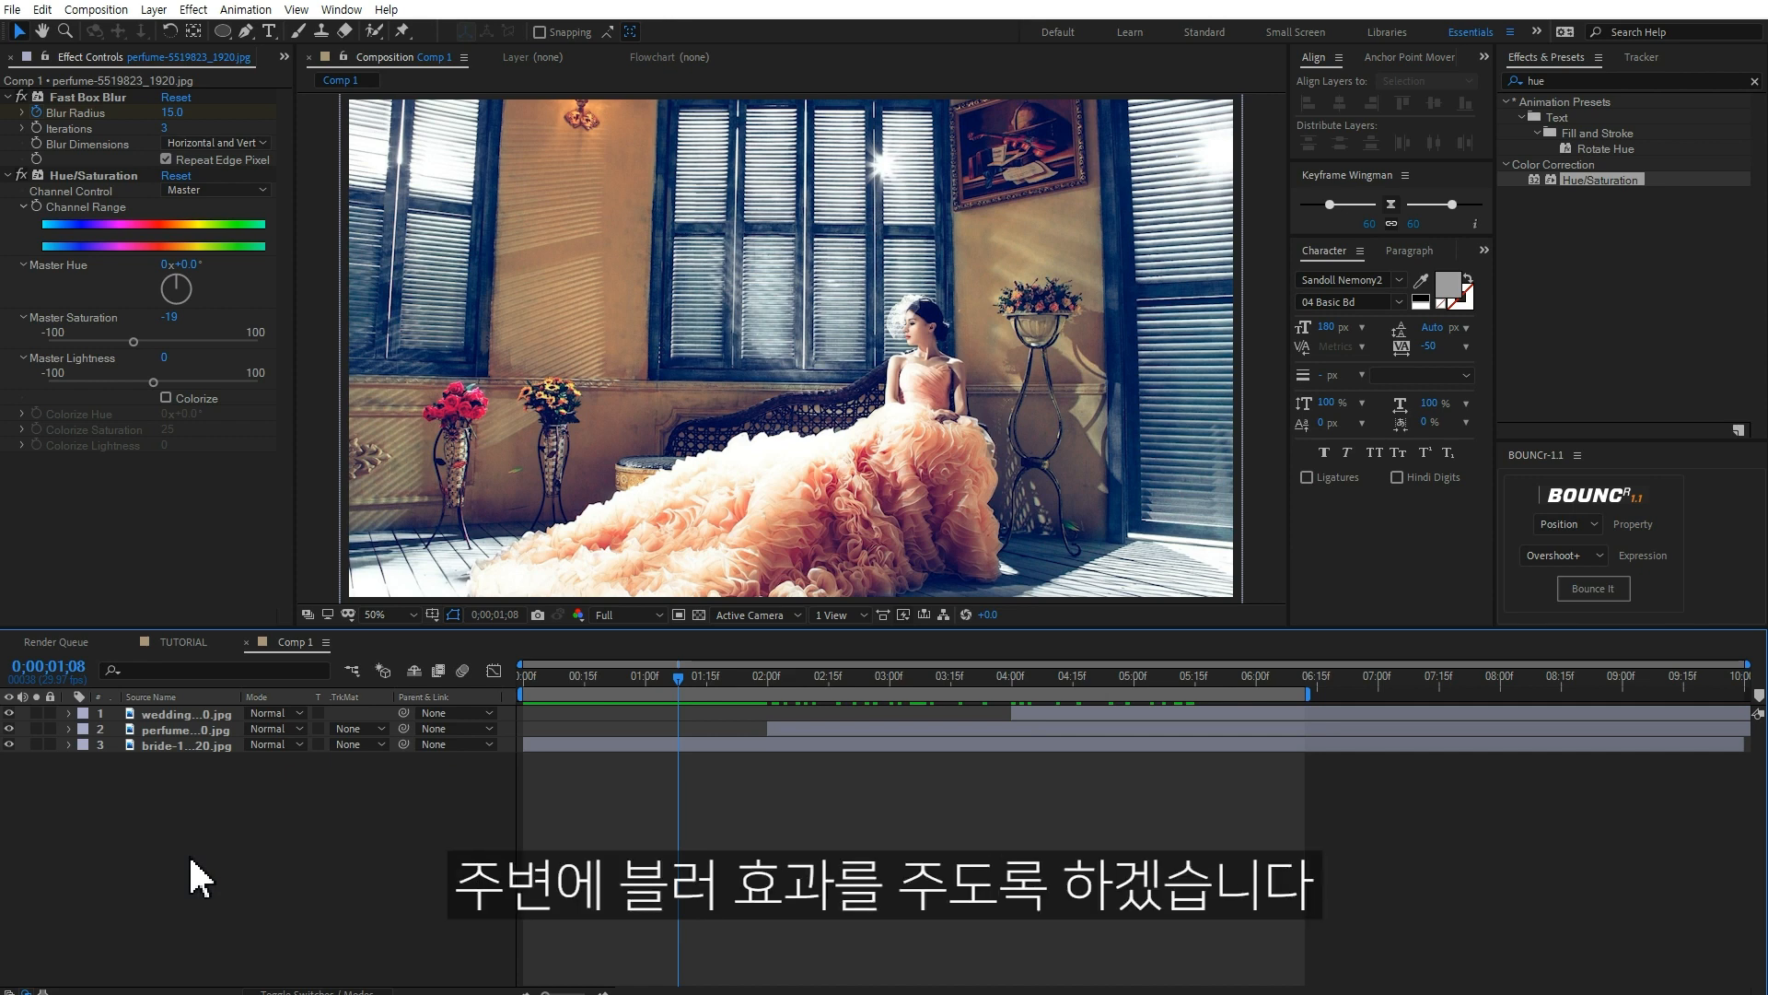
{"action": "right_click", "coordinate": [227, 796]}
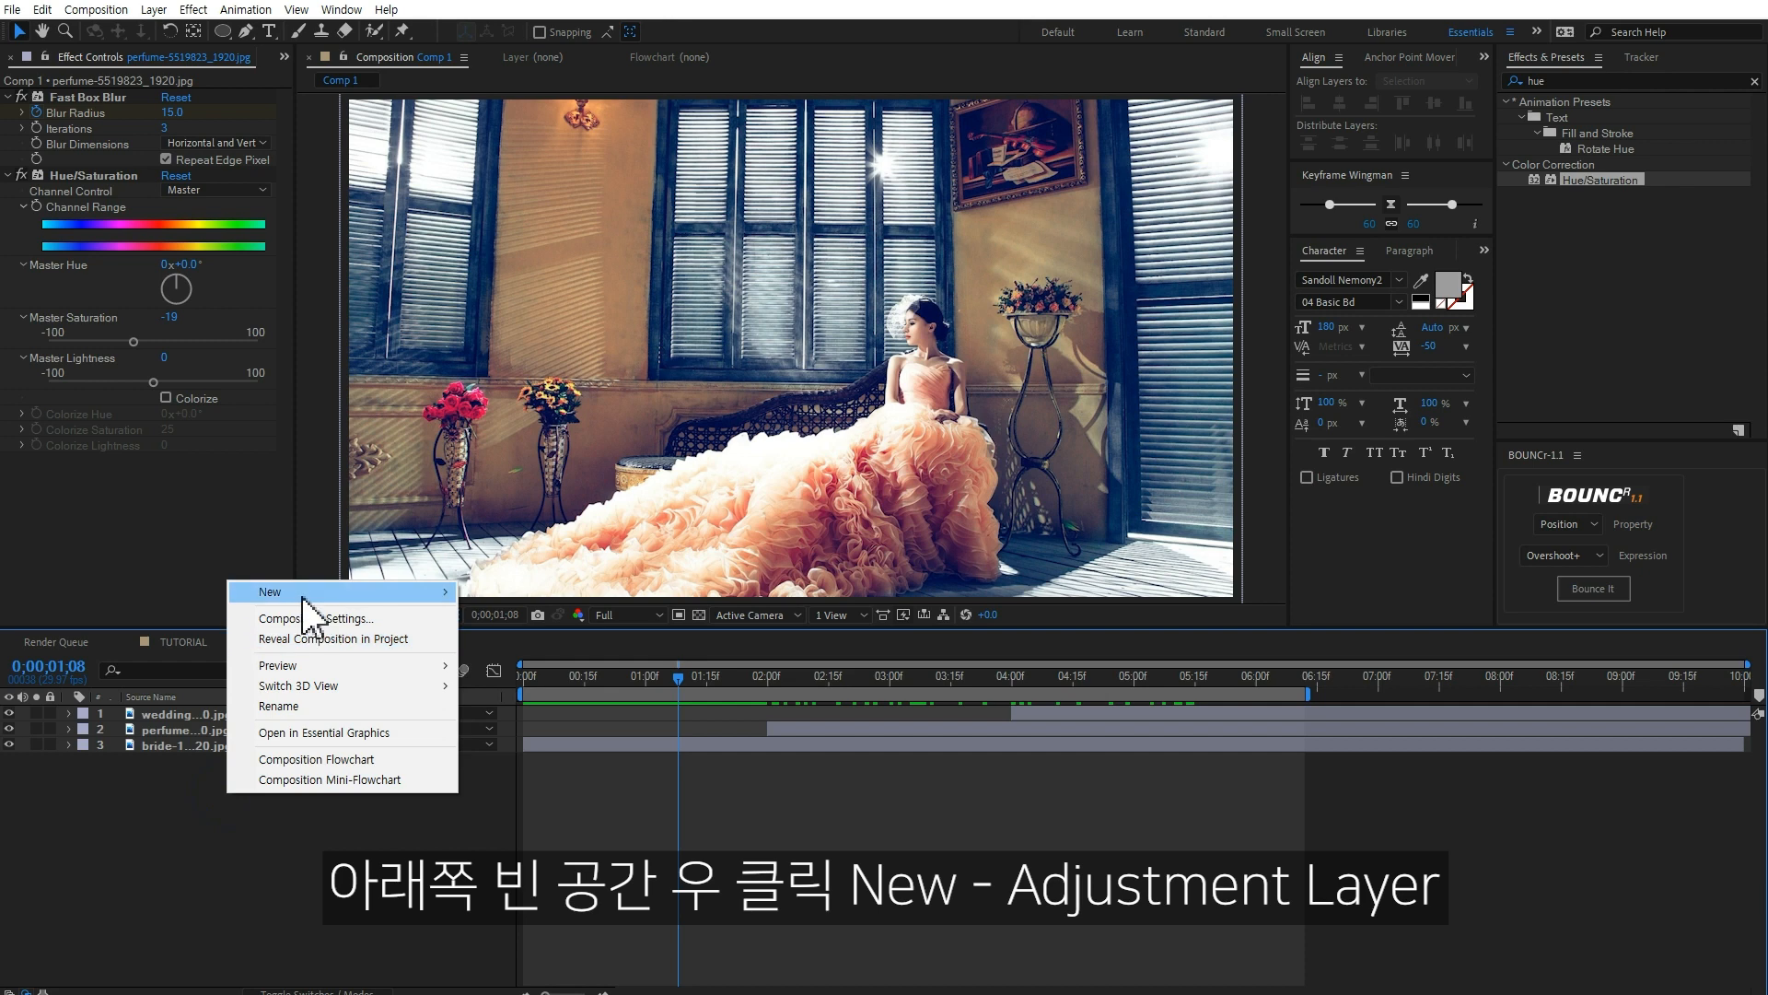
{"action": "mouse_move", "coordinate": [309, 608]}
{"action": "left_click", "coordinate": [542, 743]}
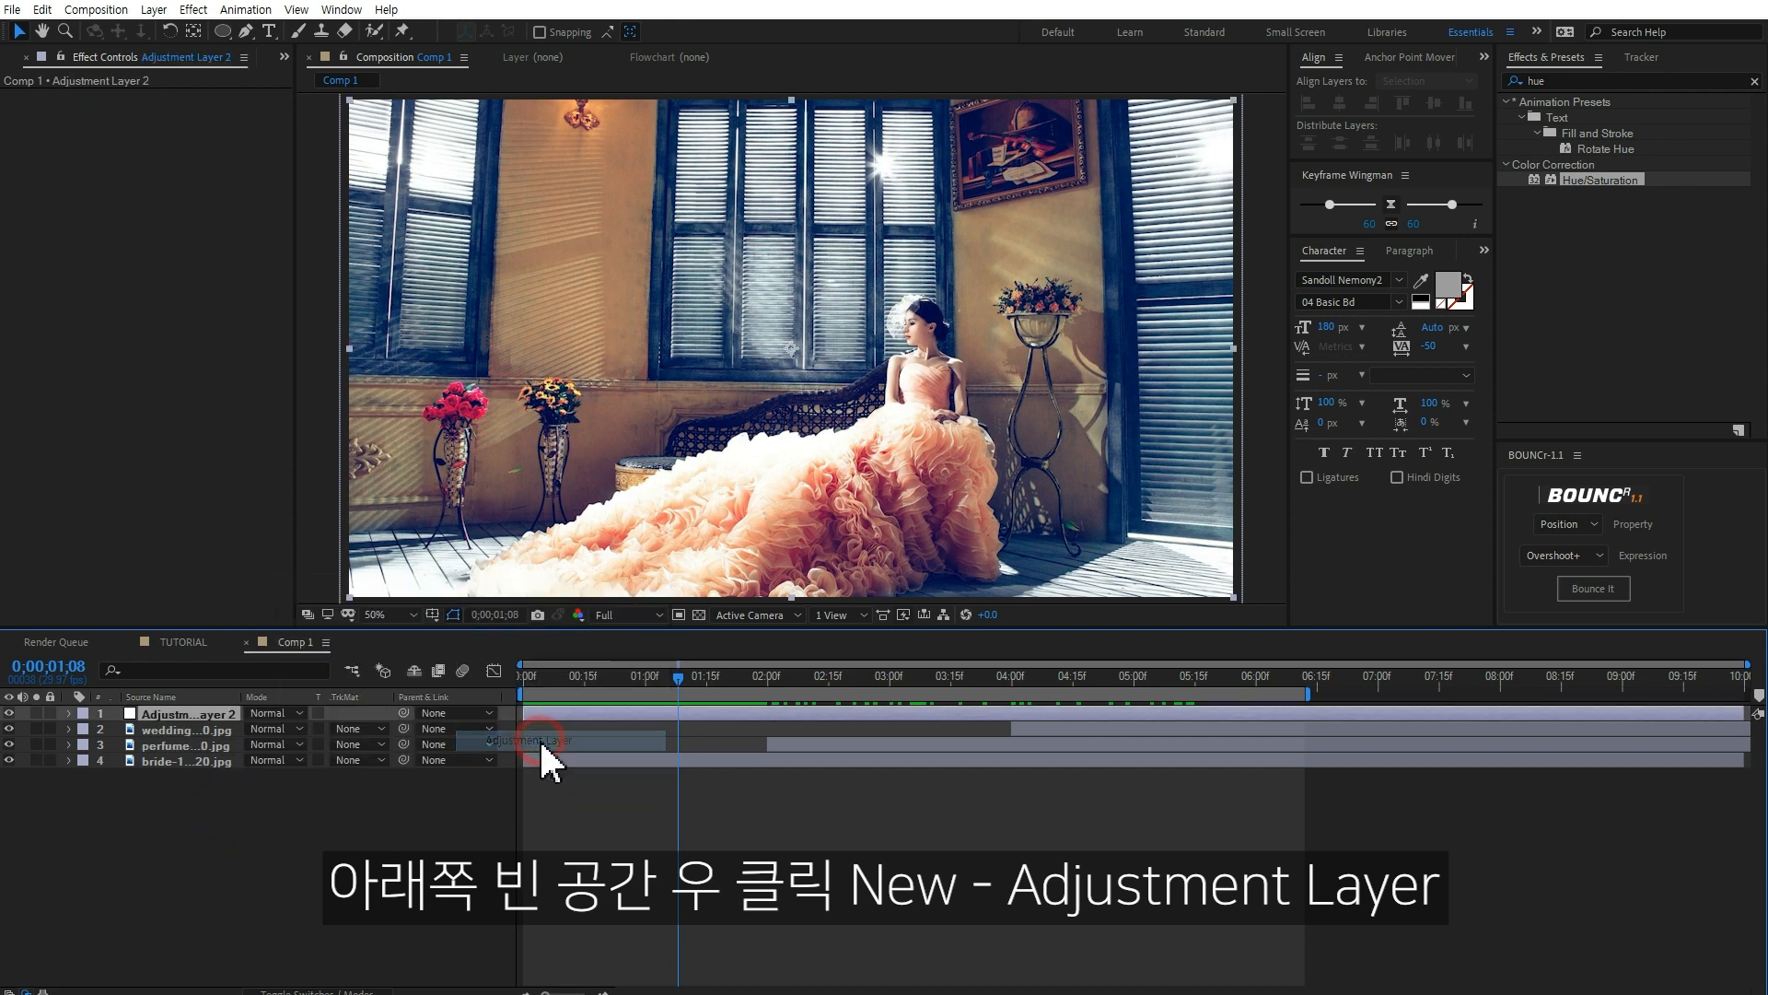
- Apply Fast Box Blur to the adjustment layer with Blur Radius 15 and Repeat Edge Pixels enabled
{"action": "double_click", "coordinate": [1593, 81]}
{"action": "type", "text": "fast"}
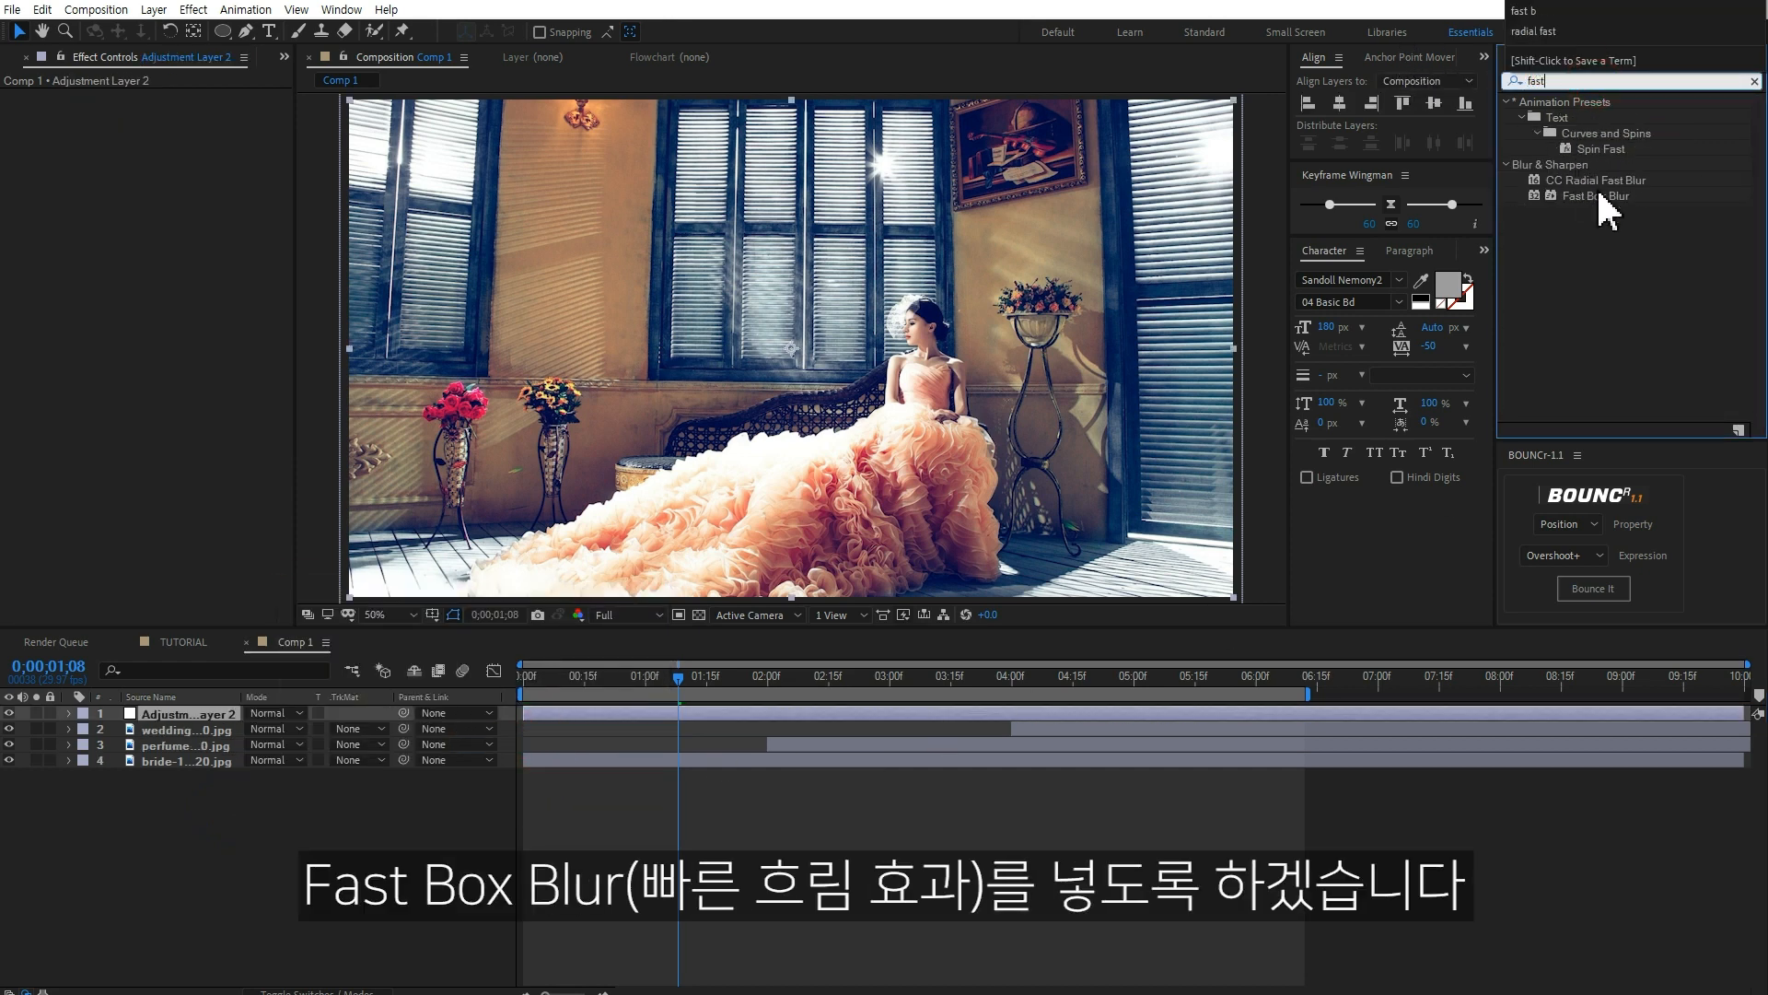
{"action": "double_click", "coordinate": [1598, 195]}
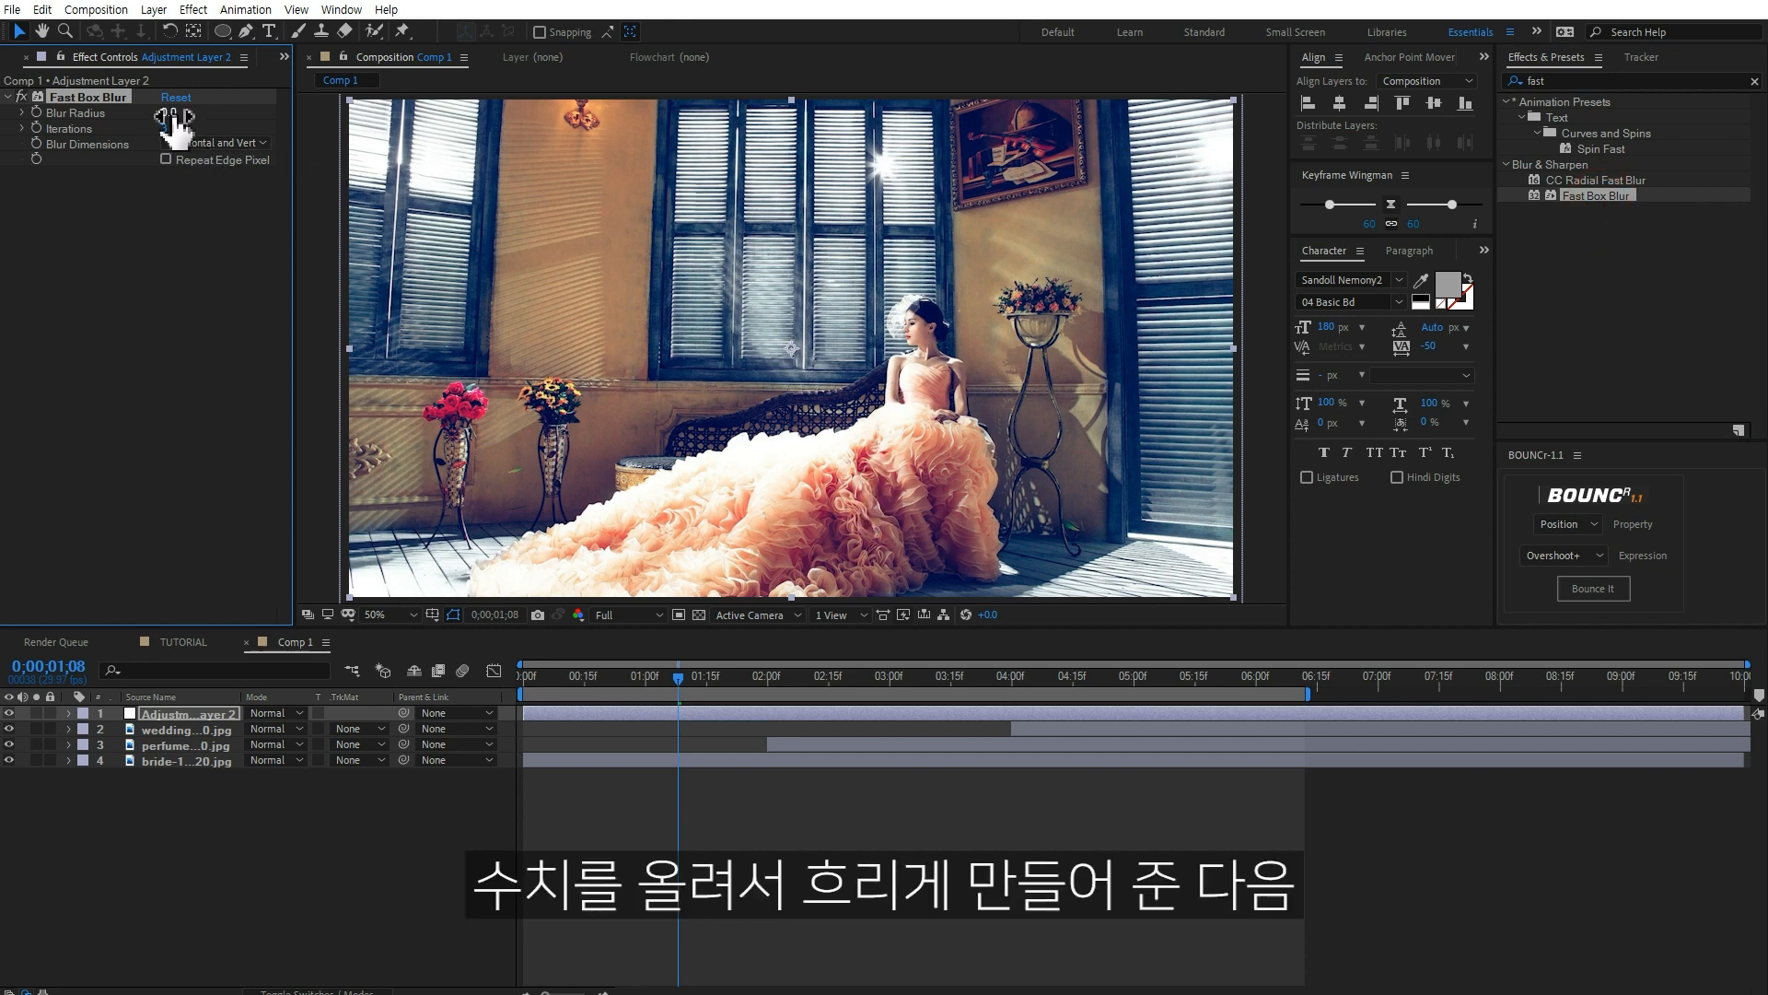
{"action": "left_click_drag", "start_coordinate": [173, 116], "coordinate": [210, 116]}
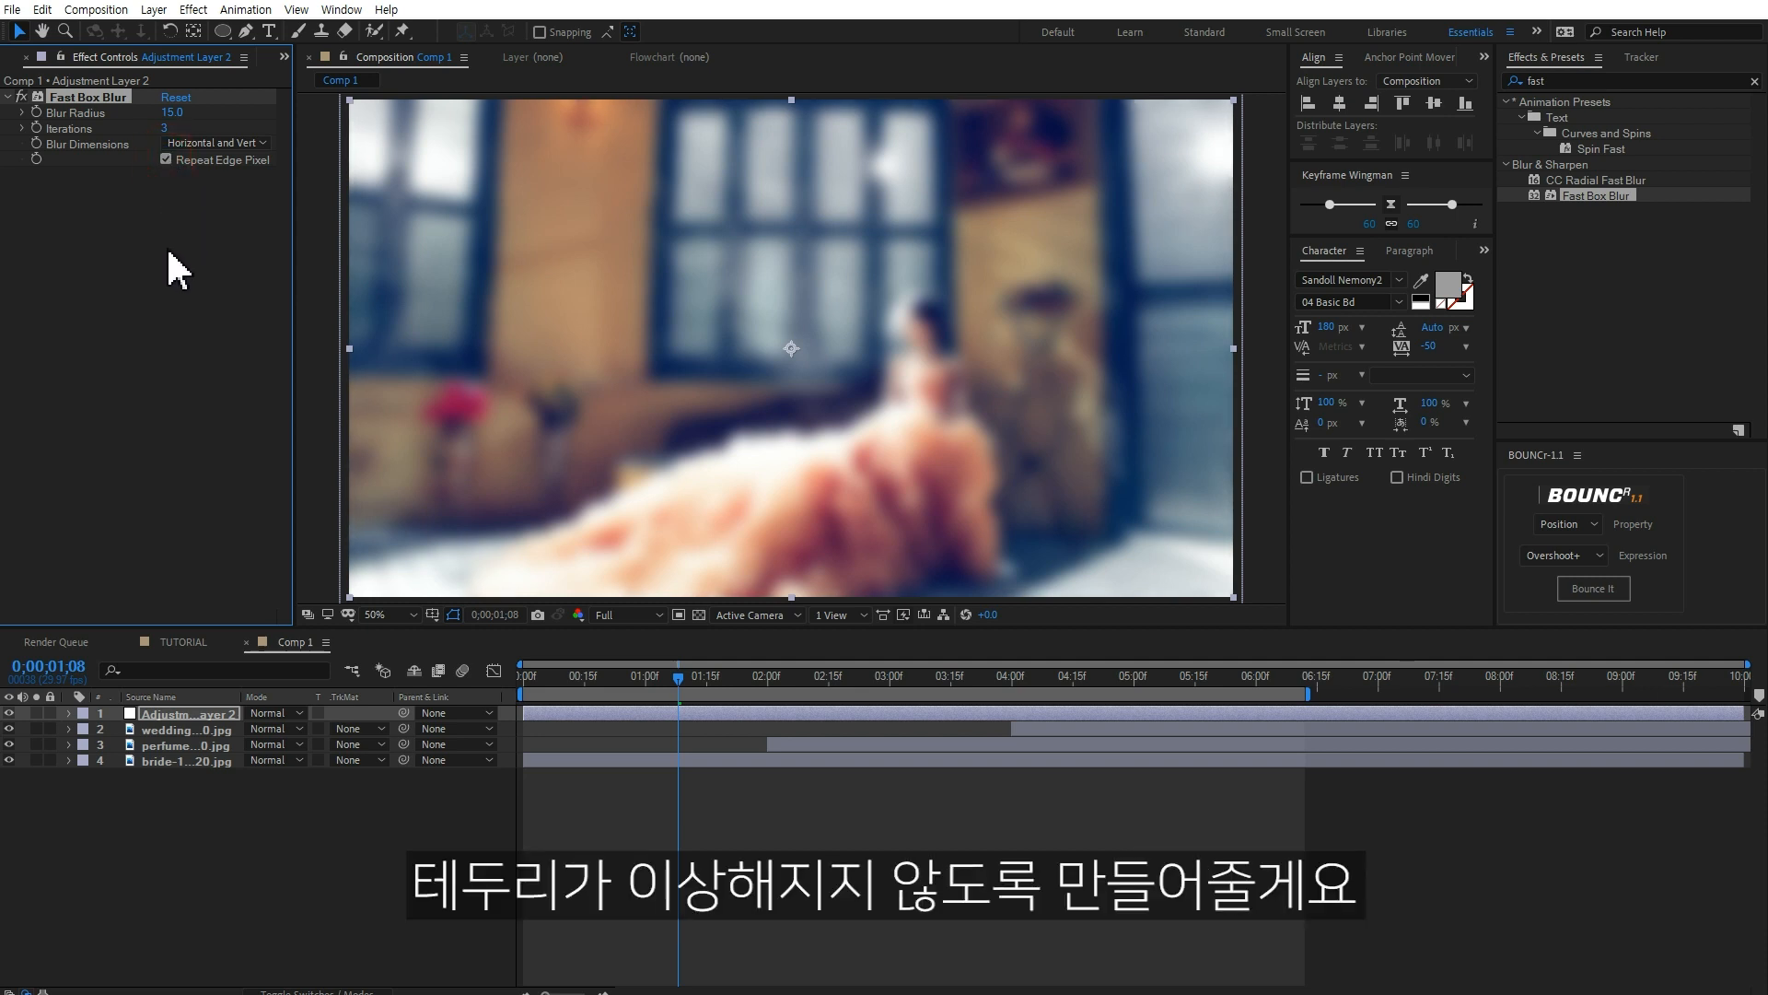
- Draw a large elliptical mask around the bride on the adjustment layer and fine-tune its size and position
{"action": "left_click", "coordinate": [224, 33]}
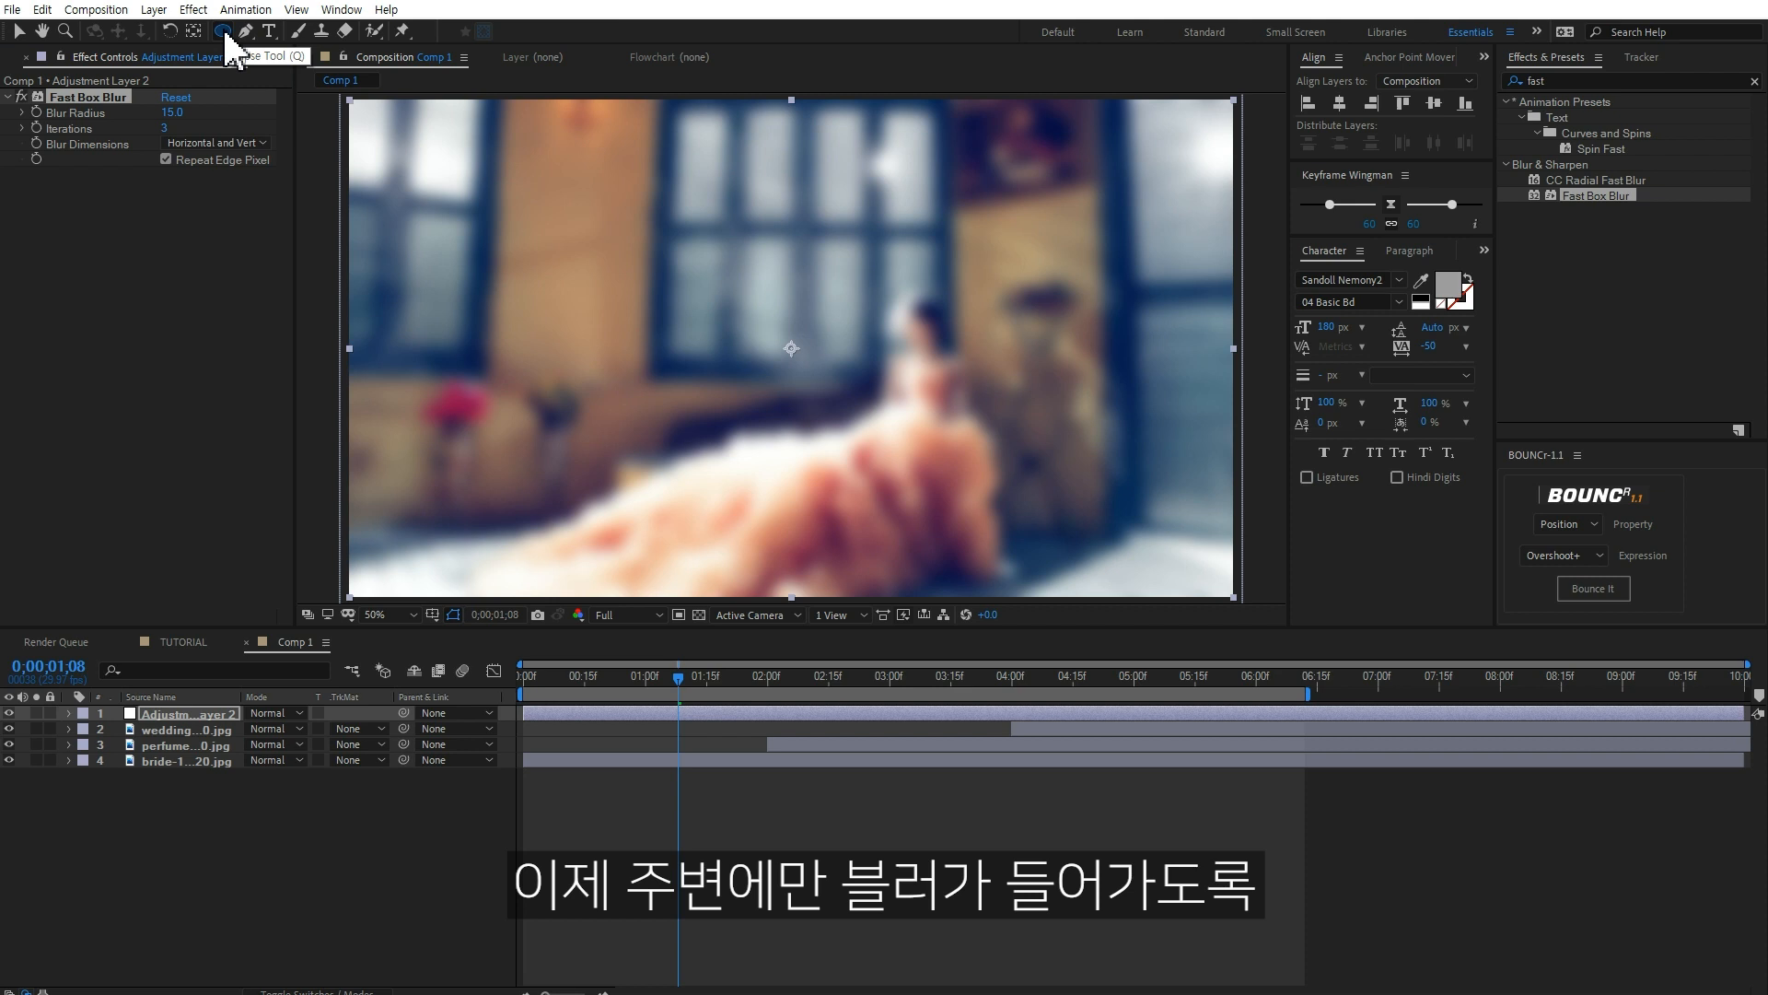
{"action": "left_click_drag", "start_coordinate": [520, 180], "coordinate": [1108, 582]}
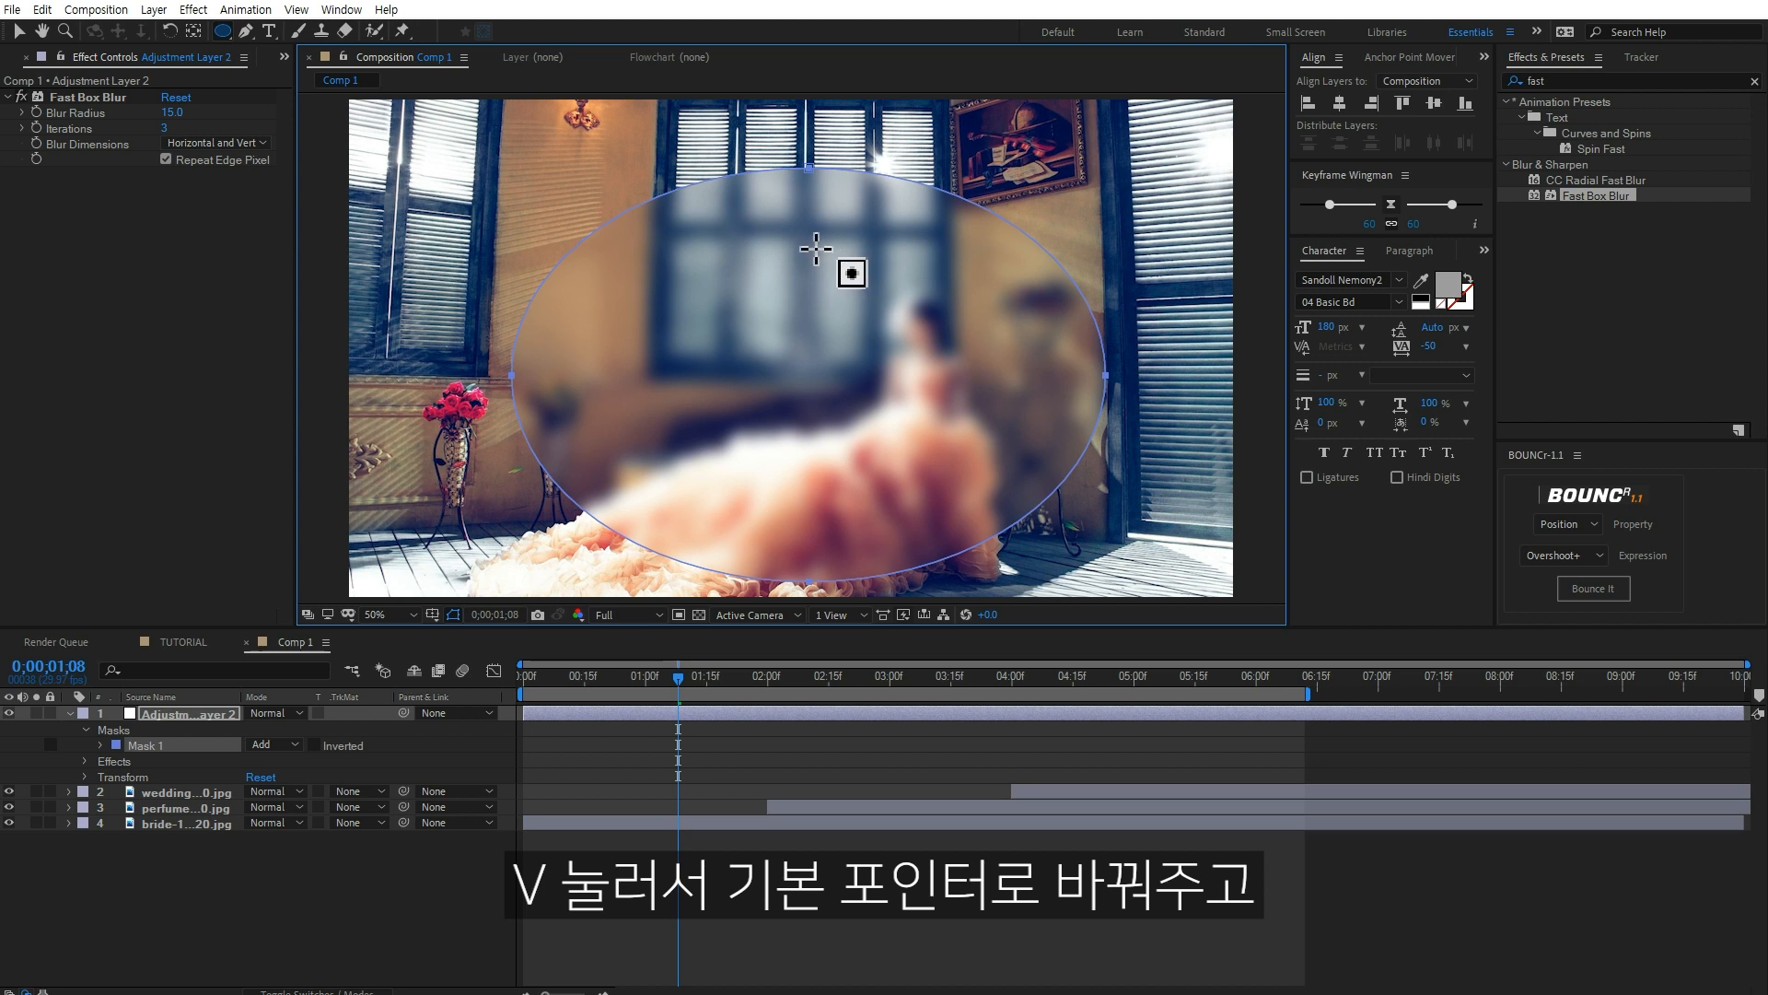
{"action": "key", "text": "v"}
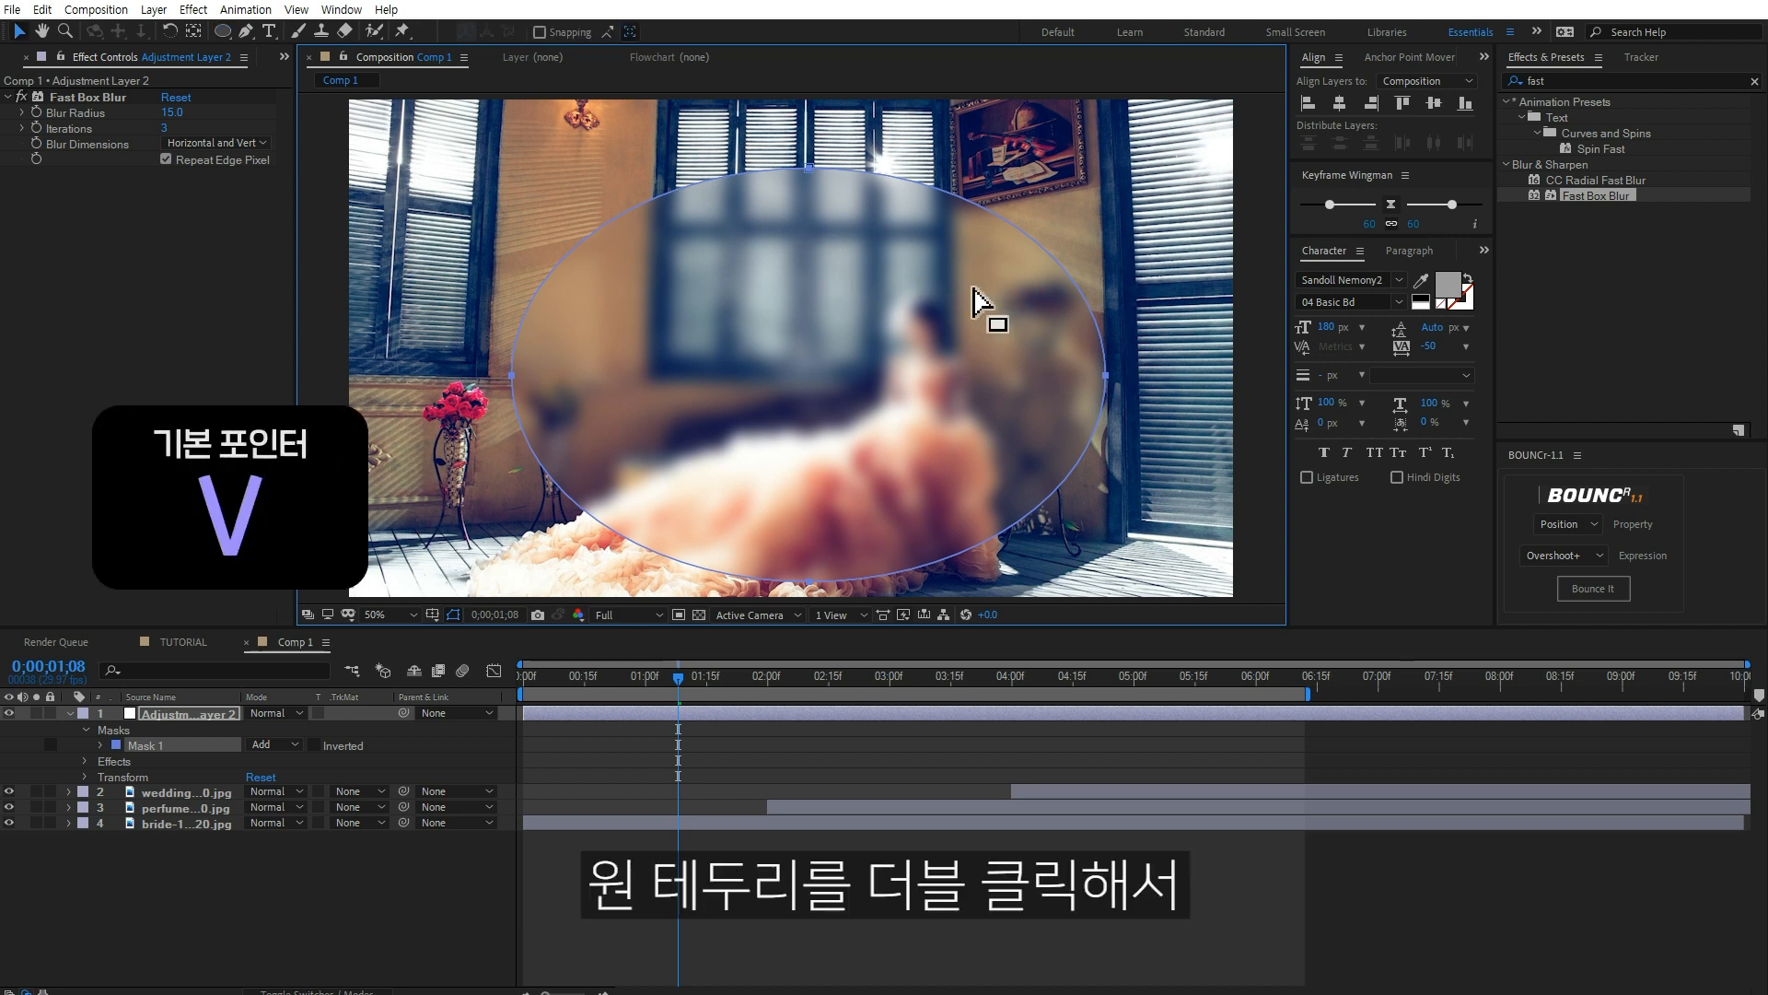
{"action": "double_click", "coordinate": [1108, 379]}
{"action": "left_click_drag", "start_coordinate": [1034, 389], "coordinate": [1033, 372]}
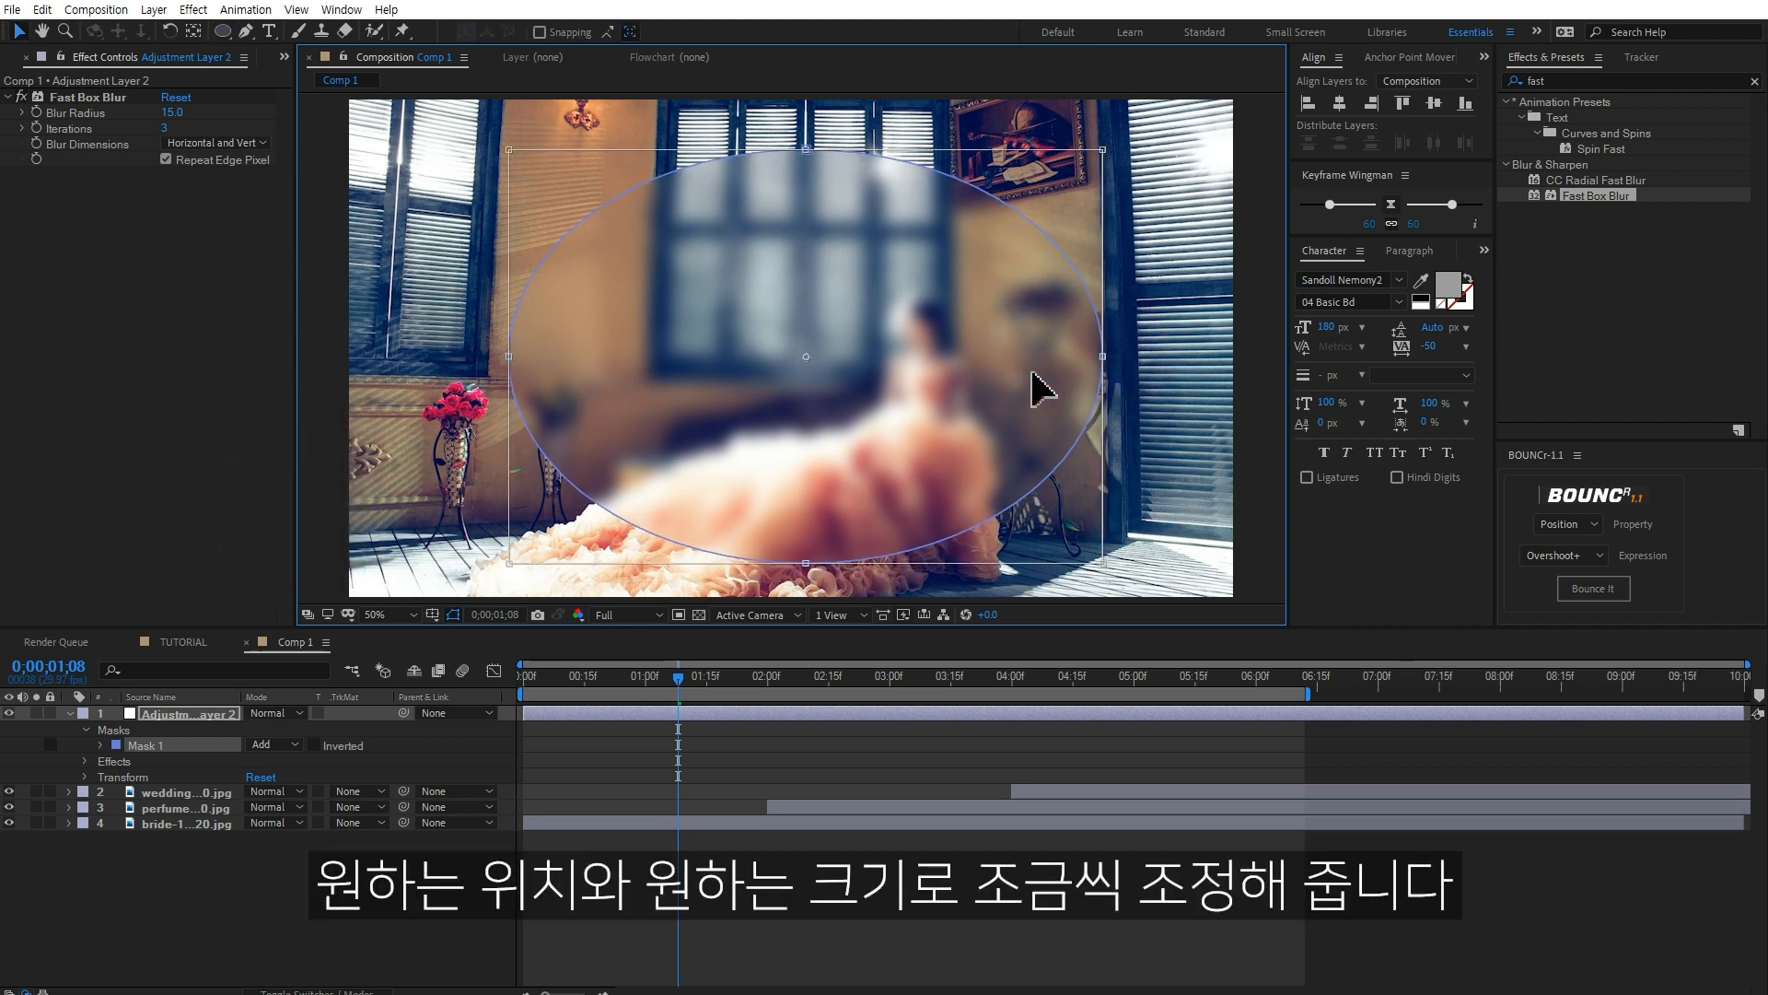
{"action": "left_click_drag", "start_coordinate": [804, 149], "coordinate": [807, 147]}
{"action": "left_click_drag", "start_coordinate": [868, 482], "coordinate": [900, 450]}
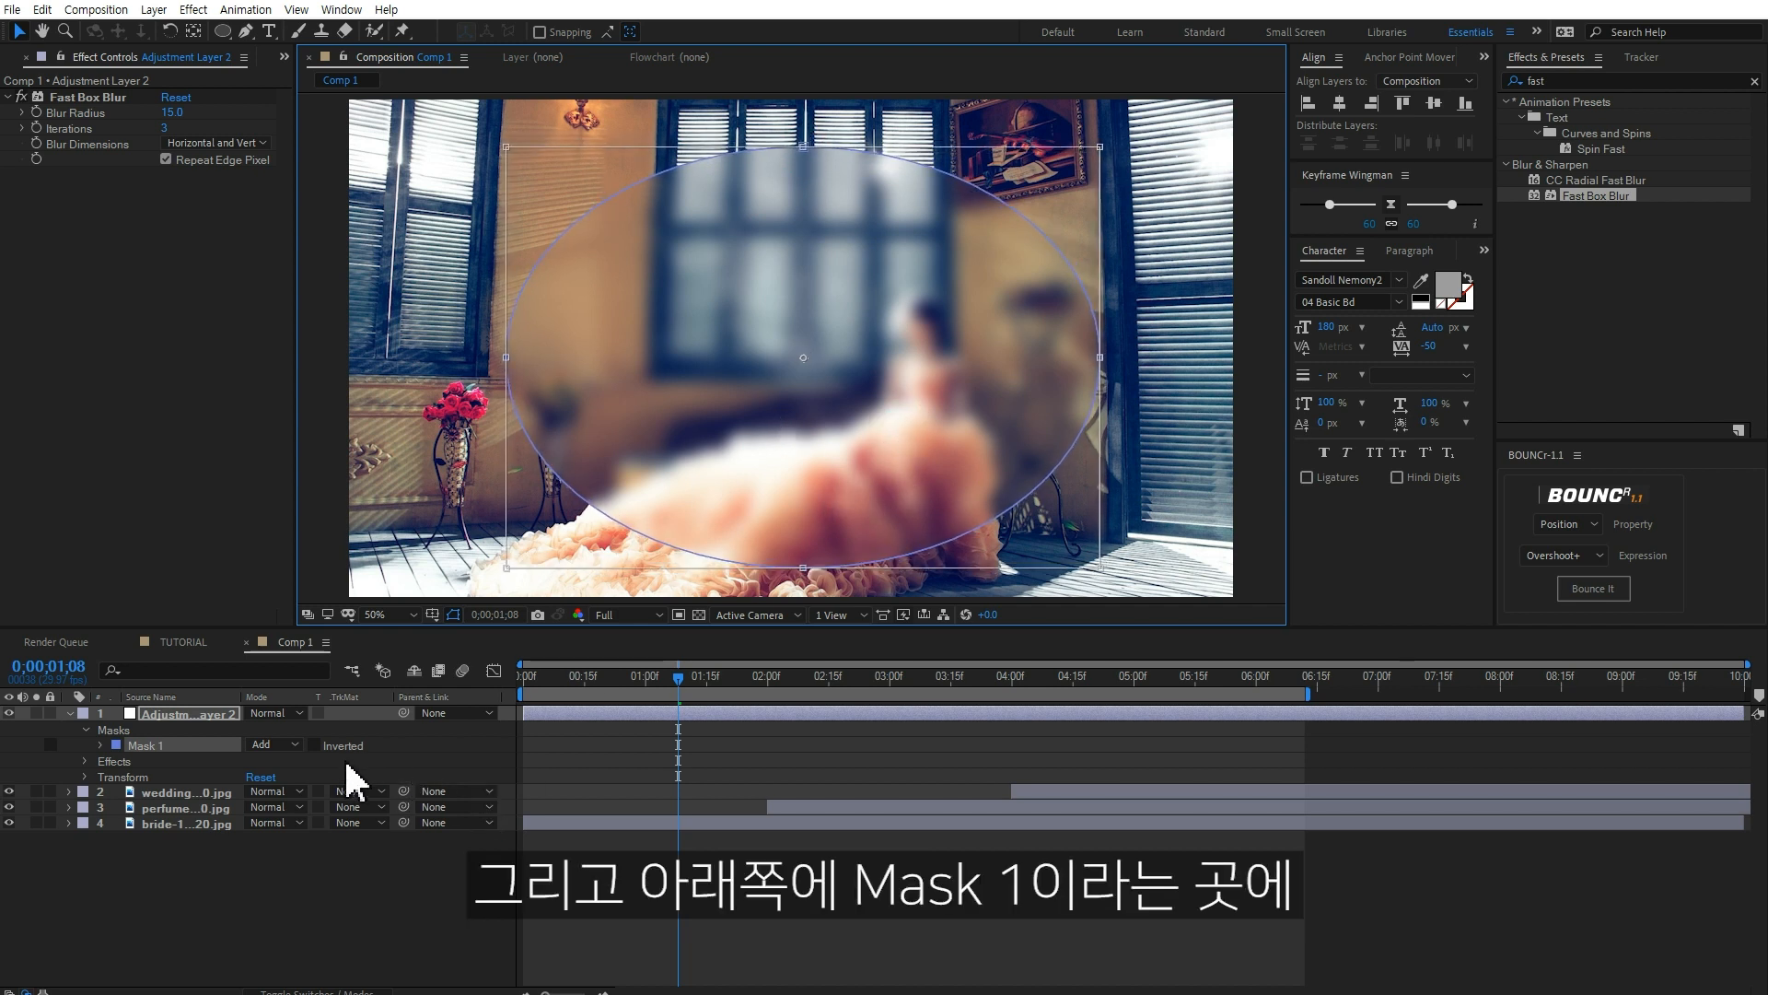
- Set the ellipse mask to Subtract and its Mask Feather to 550 pixels so only the surroundings are blurred
{"action": "left_click", "coordinate": [293, 745]}
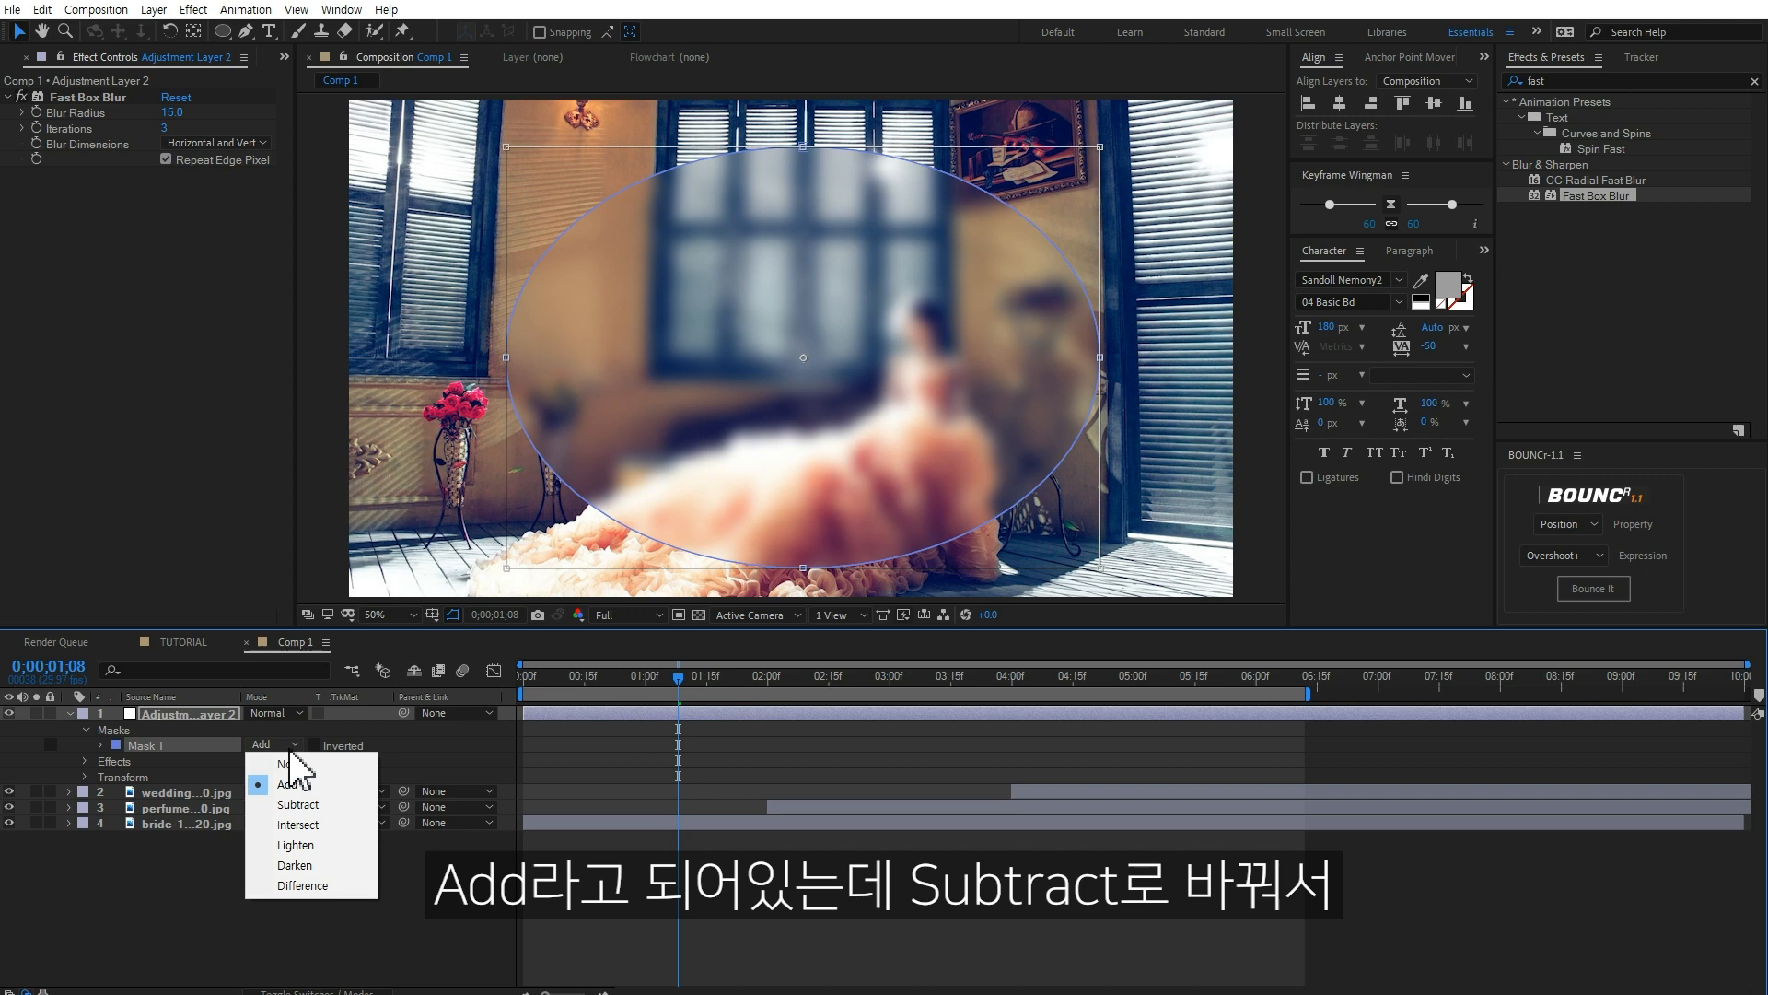
{"action": "left_click", "coordinate": [304, 806]}
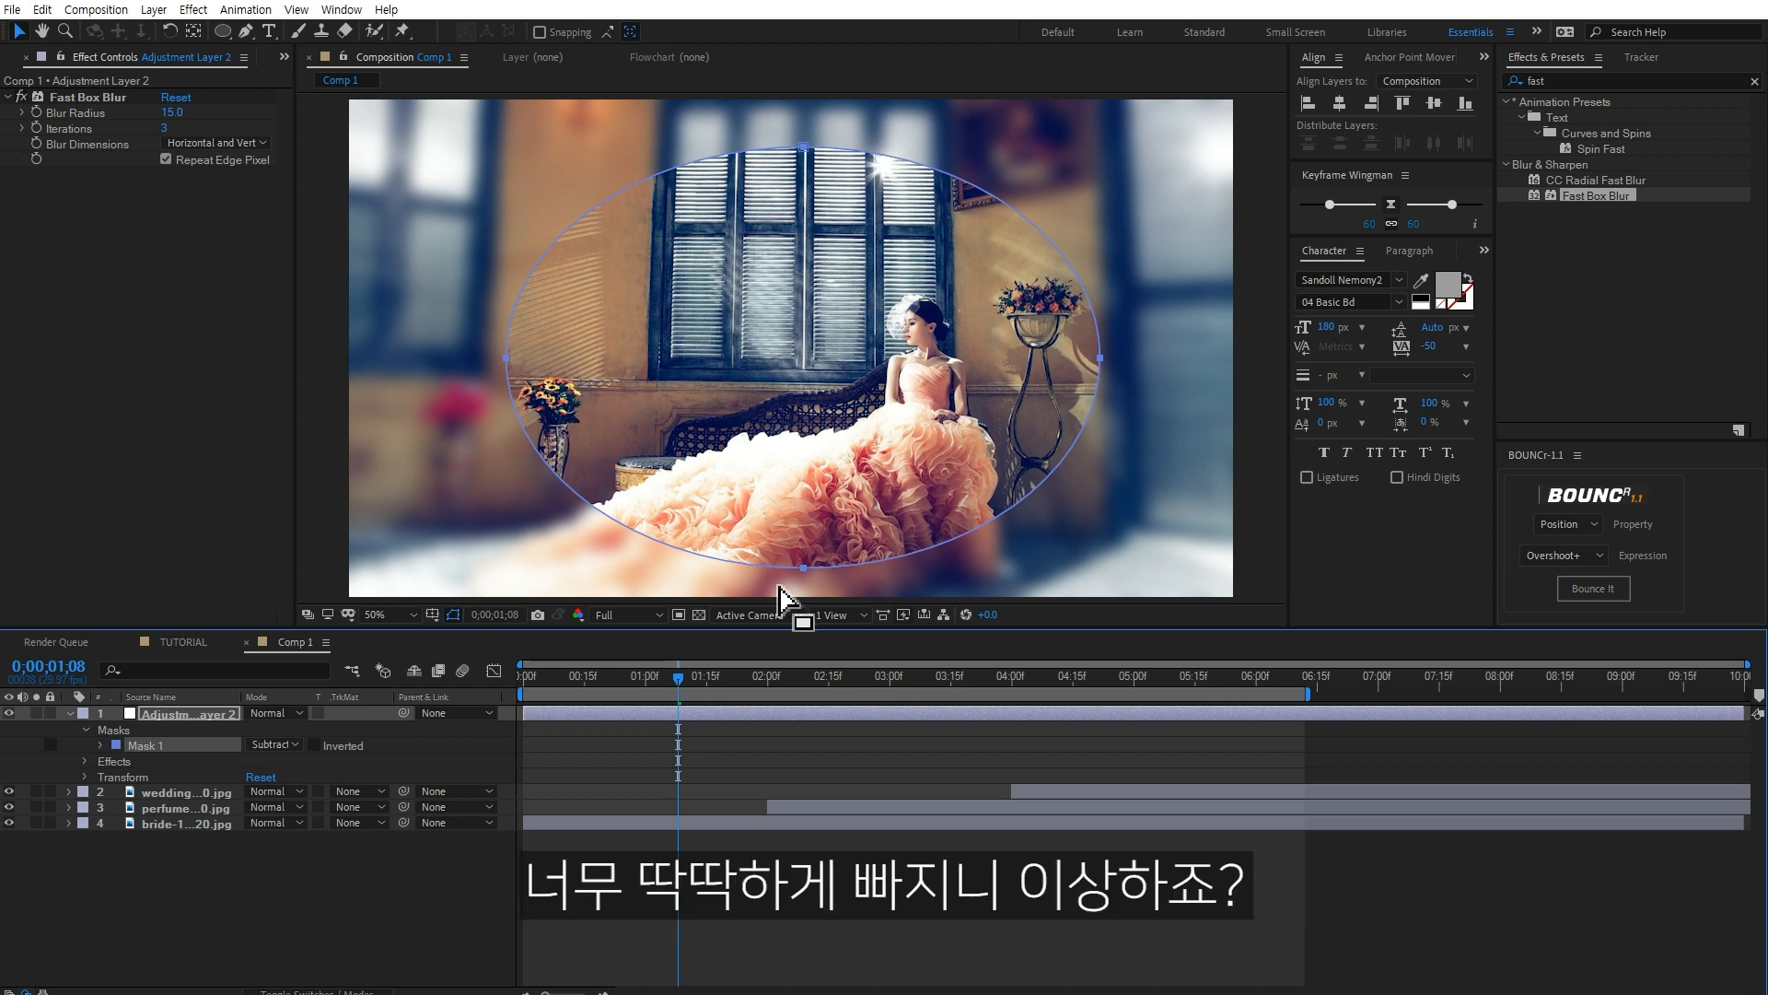
{"action": "key", "text": "f"}
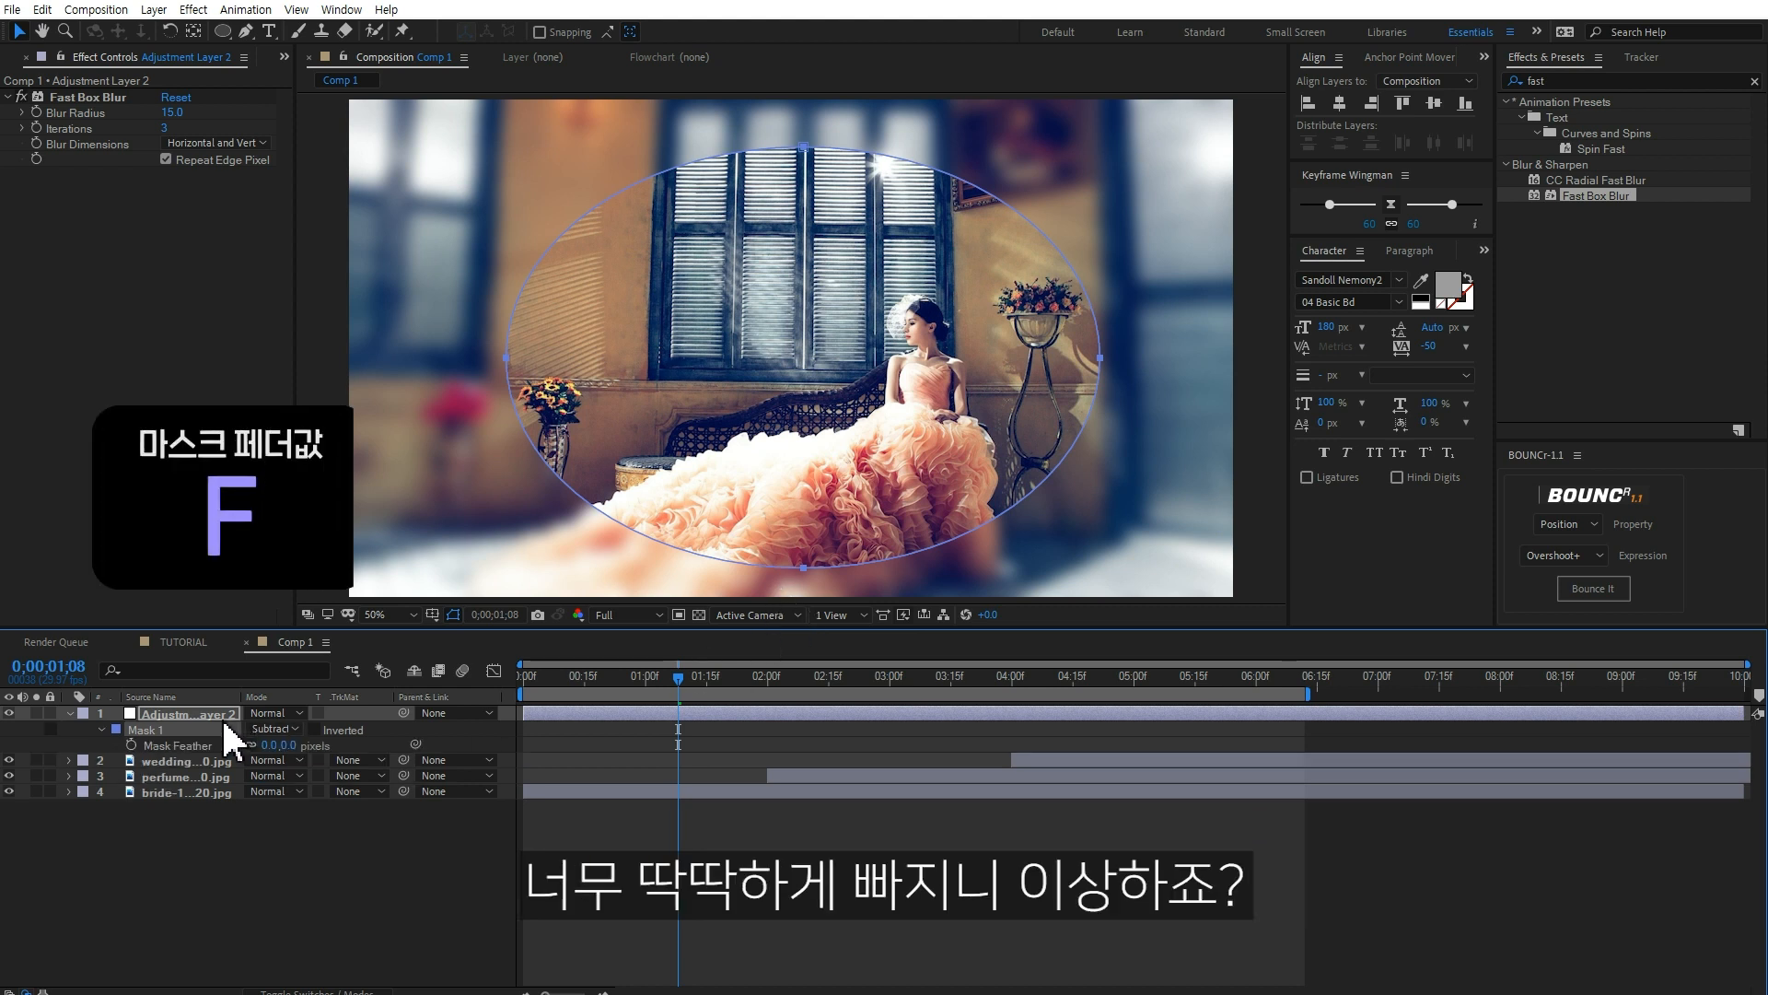
{"action": "left_click_drag", "start_coordinate": [269, 745], "coordinate": [574, 744]}
{"action": "left_click_drag", "start_coordinate": [763, 739], "coordinate": [764, 739]}
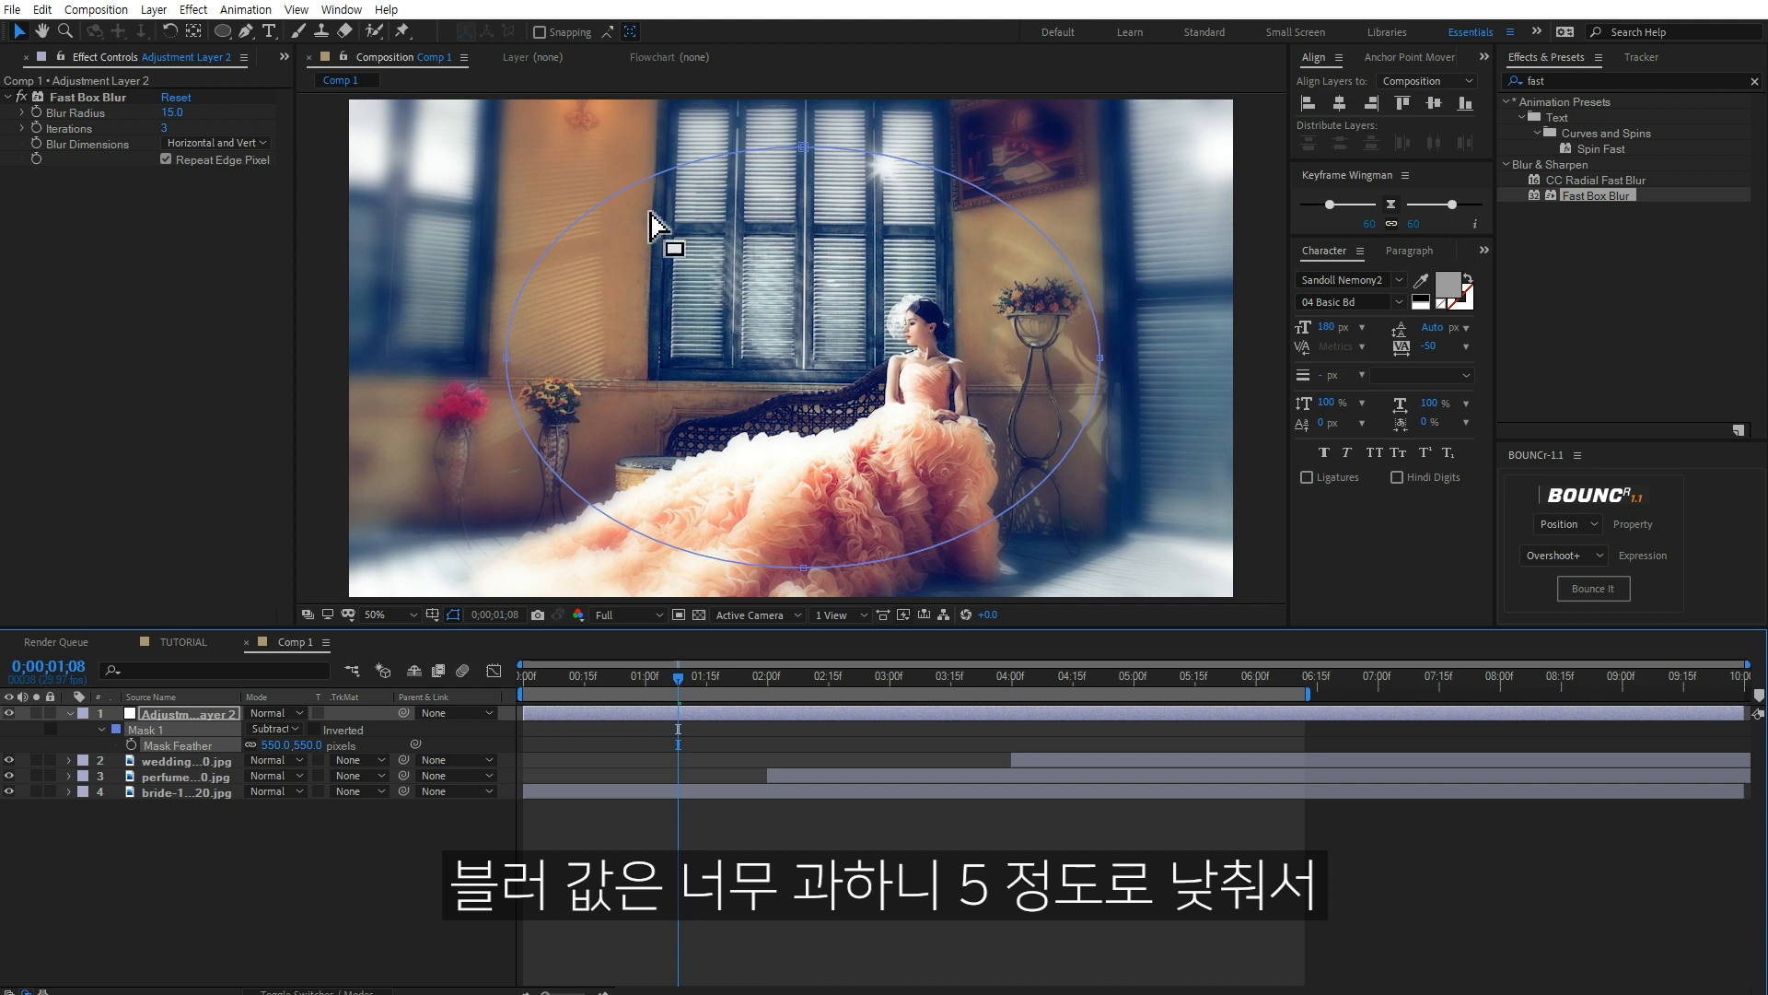
- Reduce the adjustment layer's Blur Radius to 5
{"action": "left_click", "coordinate": [172, 112]}
{"action": "type", "text": "5"}
{"action": "left_click", "coordinate": [172, 309]}
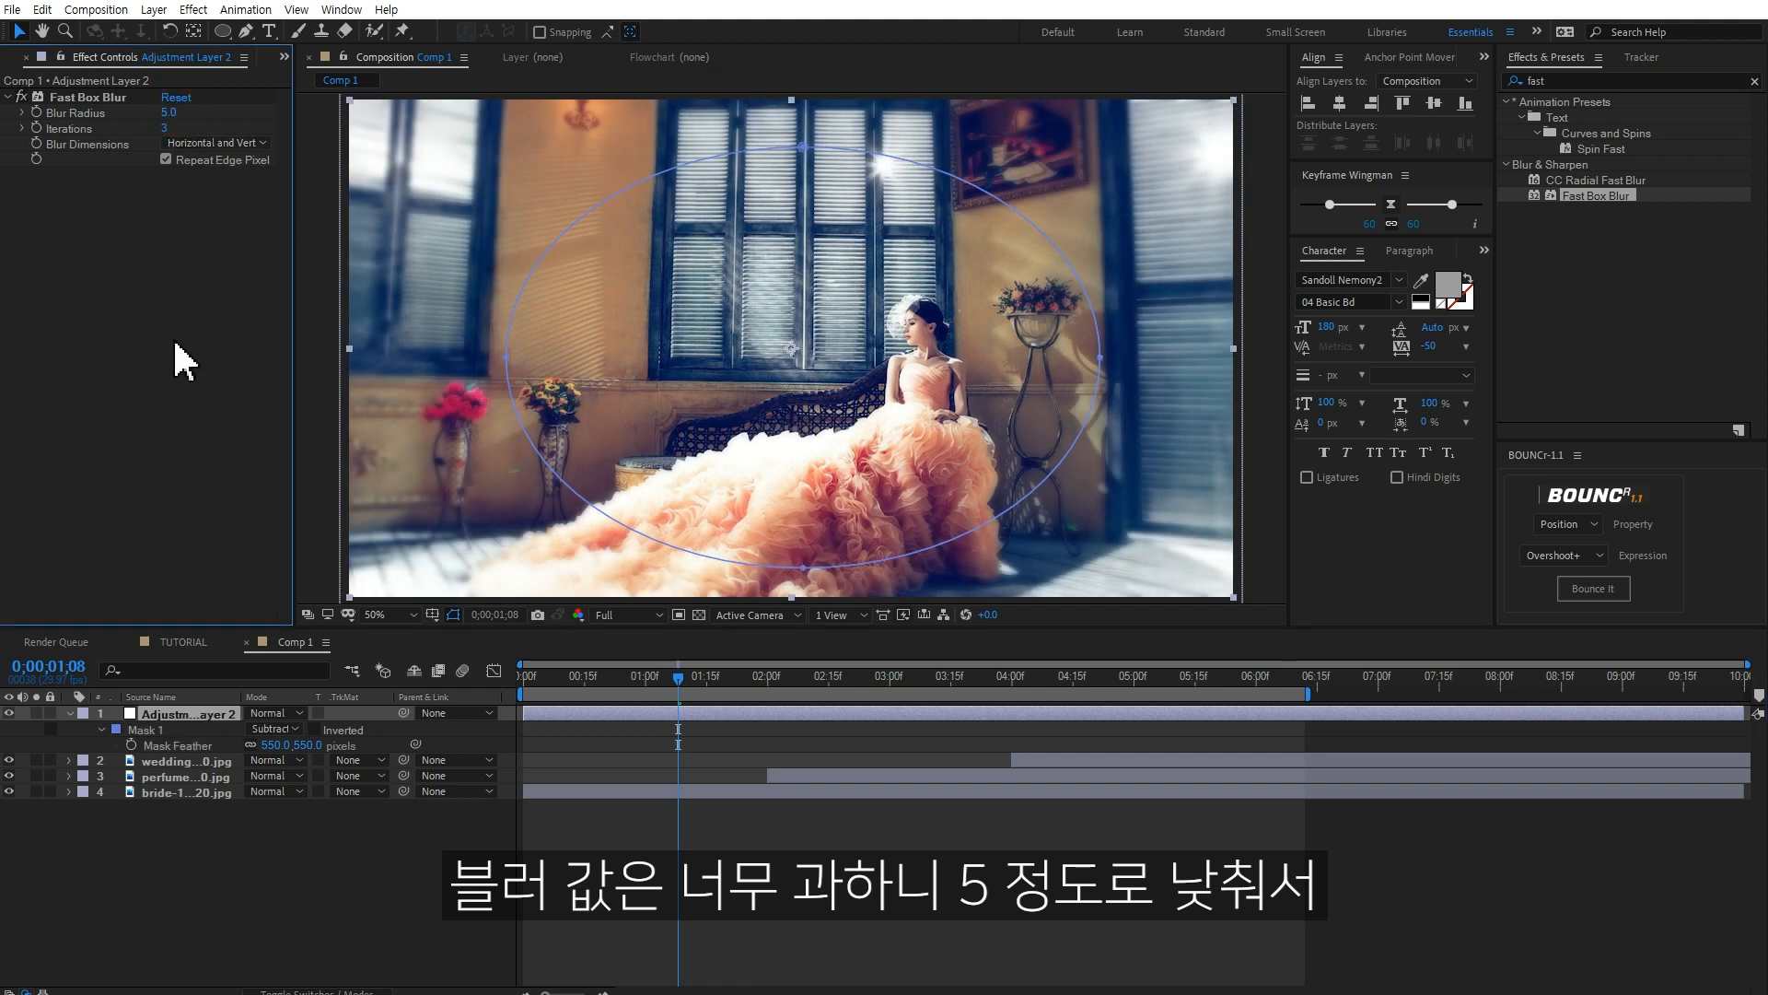
- Widen the adjustment layer's elliptical mask on both sides and deselect the layer
{"action": "double_click", "coordinate": [1100, 358]}
{"action": "left_click_drag", "start_coordinate": [506, 356], "coordinate": [427, 356]}
{"action": "left_click_drag", "start_coordinate": [1143, 356], "coordinate": [1146, 357]}
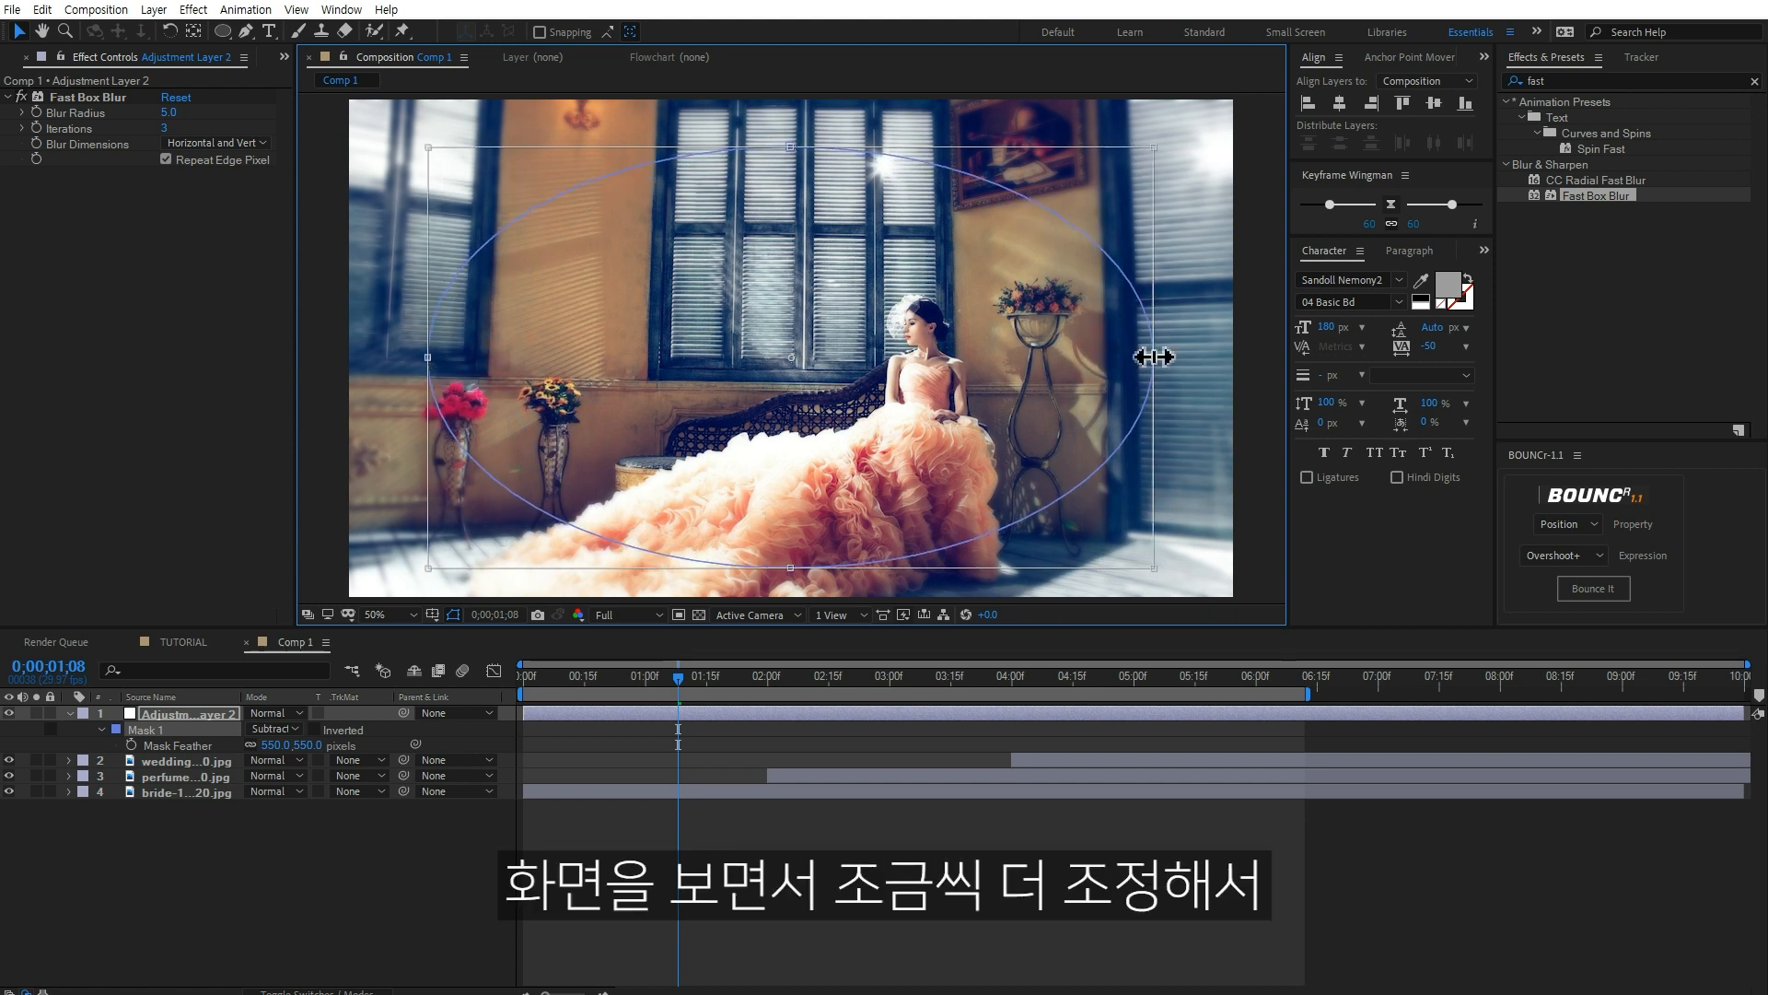
{"action": "left_click", "coordinate": [396, 870]}
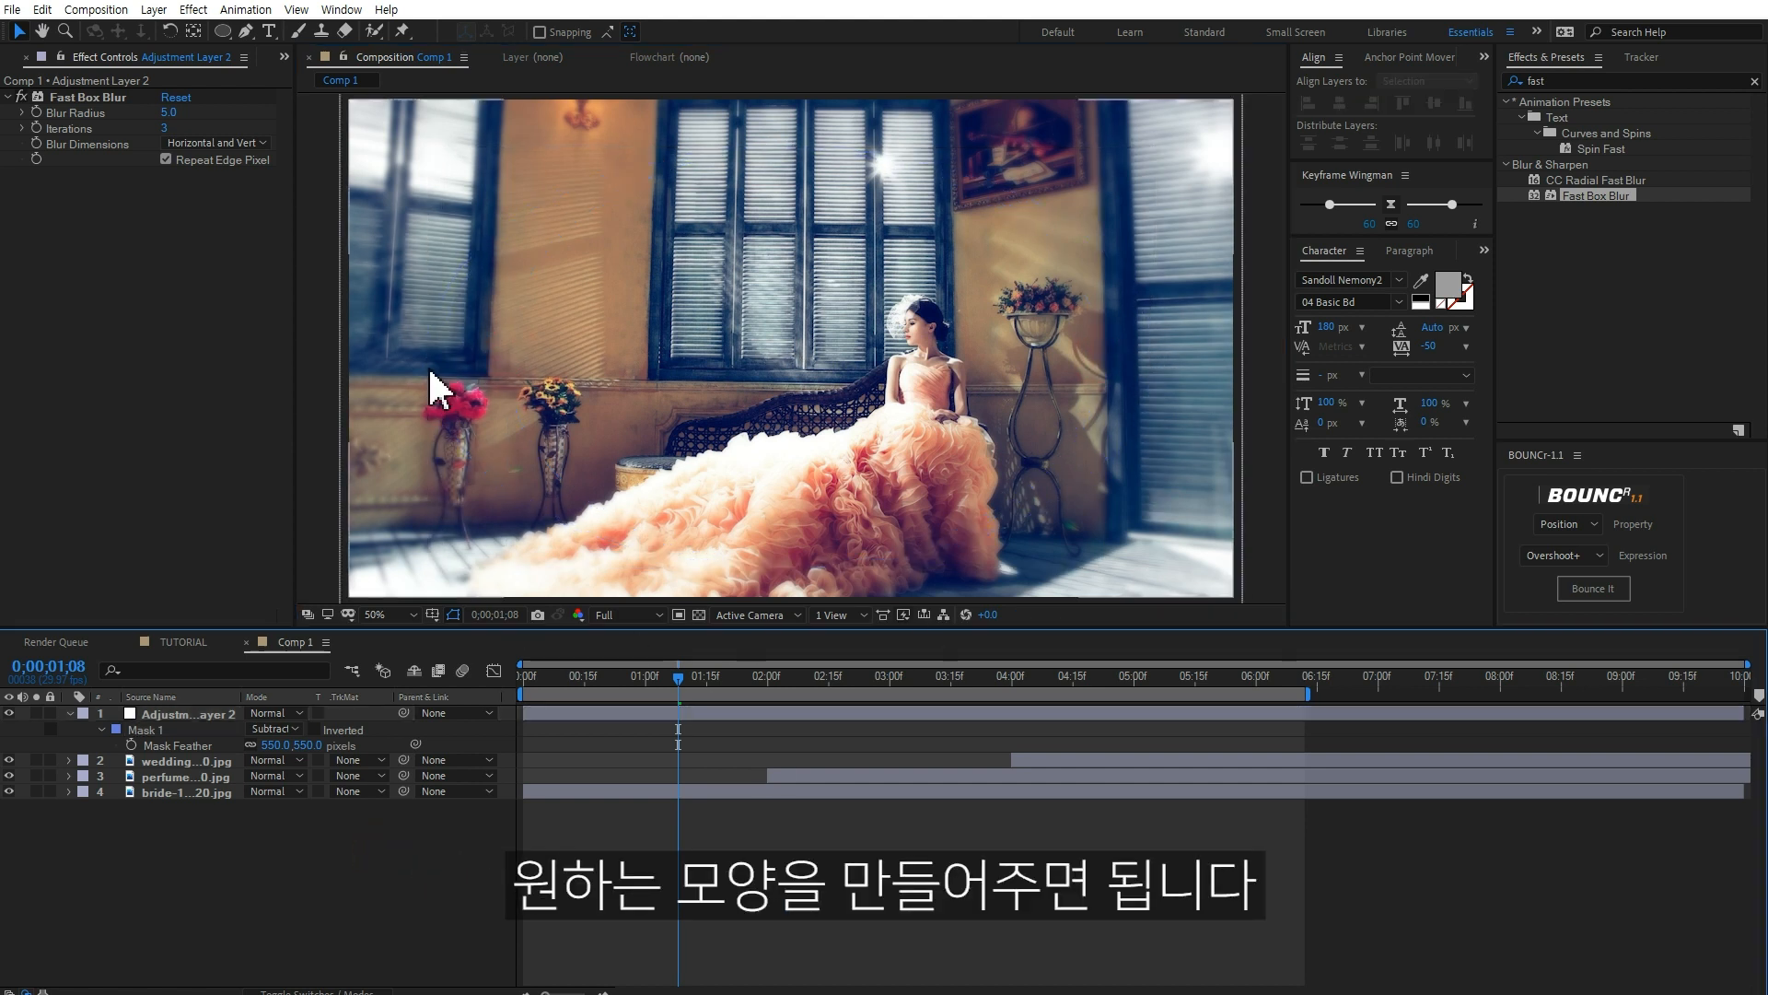
- Compare the frame with the edge blur off and on, and scrub through the slideshow
{"action": "left_click", "coordinate": [22, 96]}
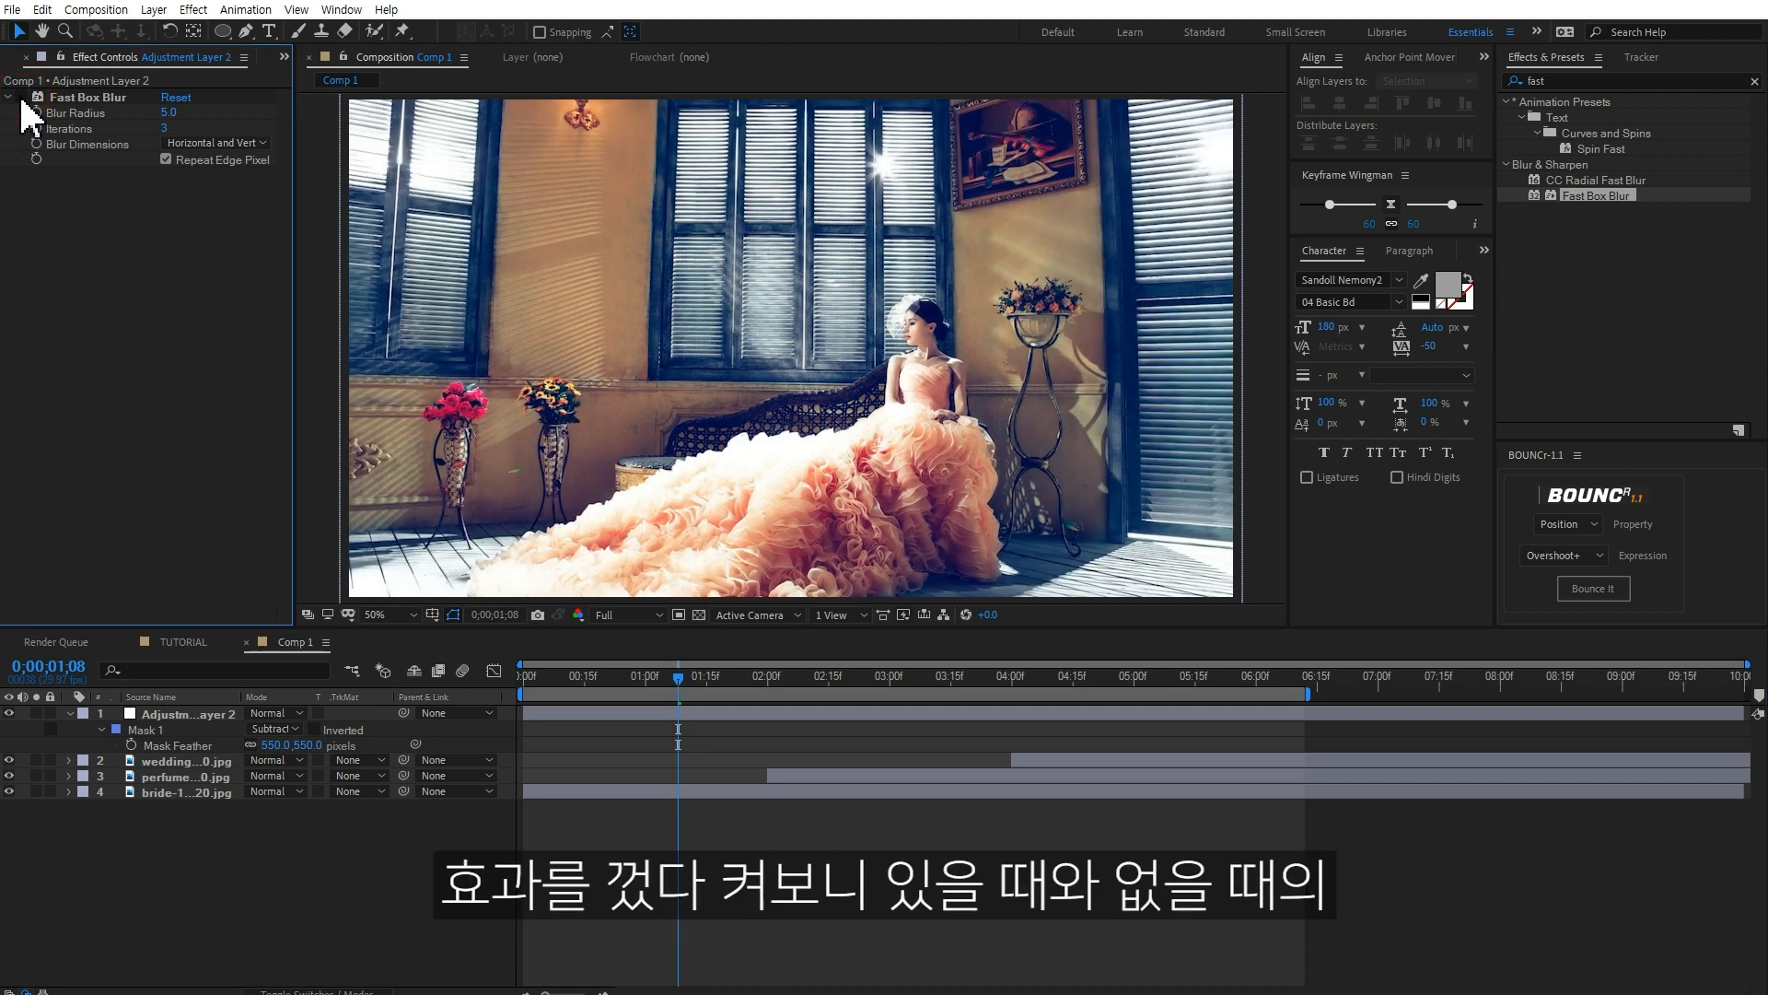
{"action": "left_click", "coordinate": [20, 97]}
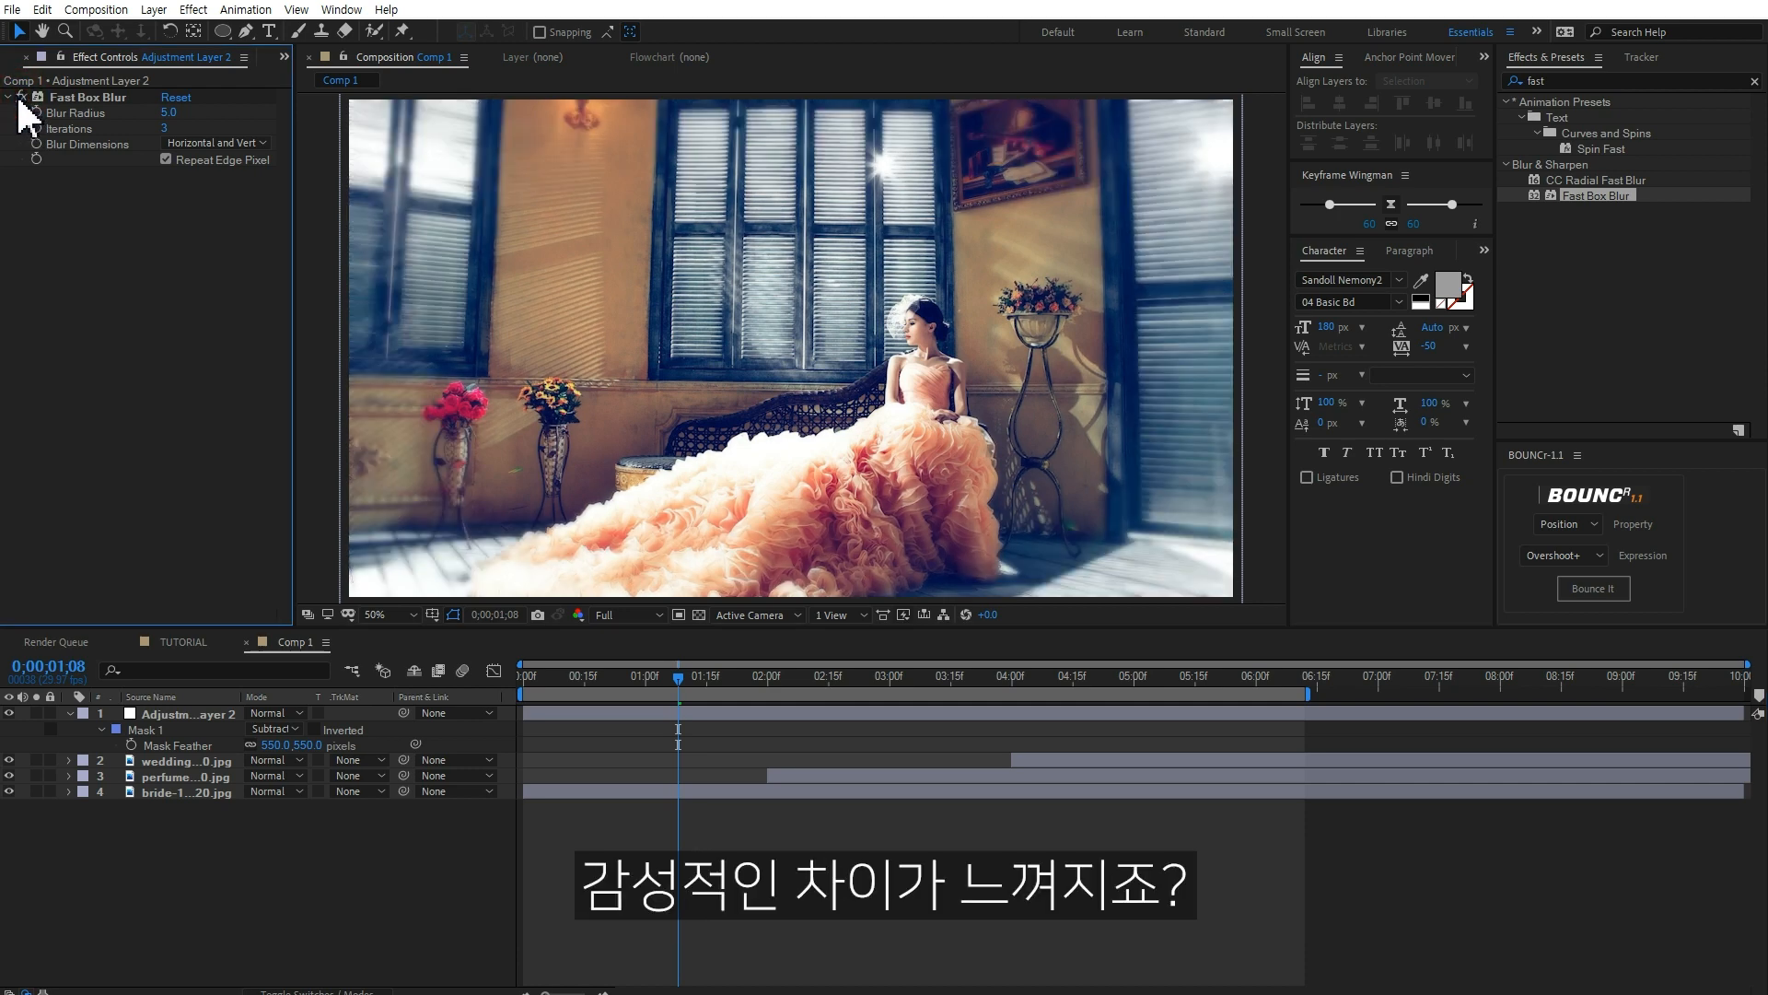
{"action": "left_click_drag", "start_coordinate": [711, 673], "coordinate": [1204, 700]}
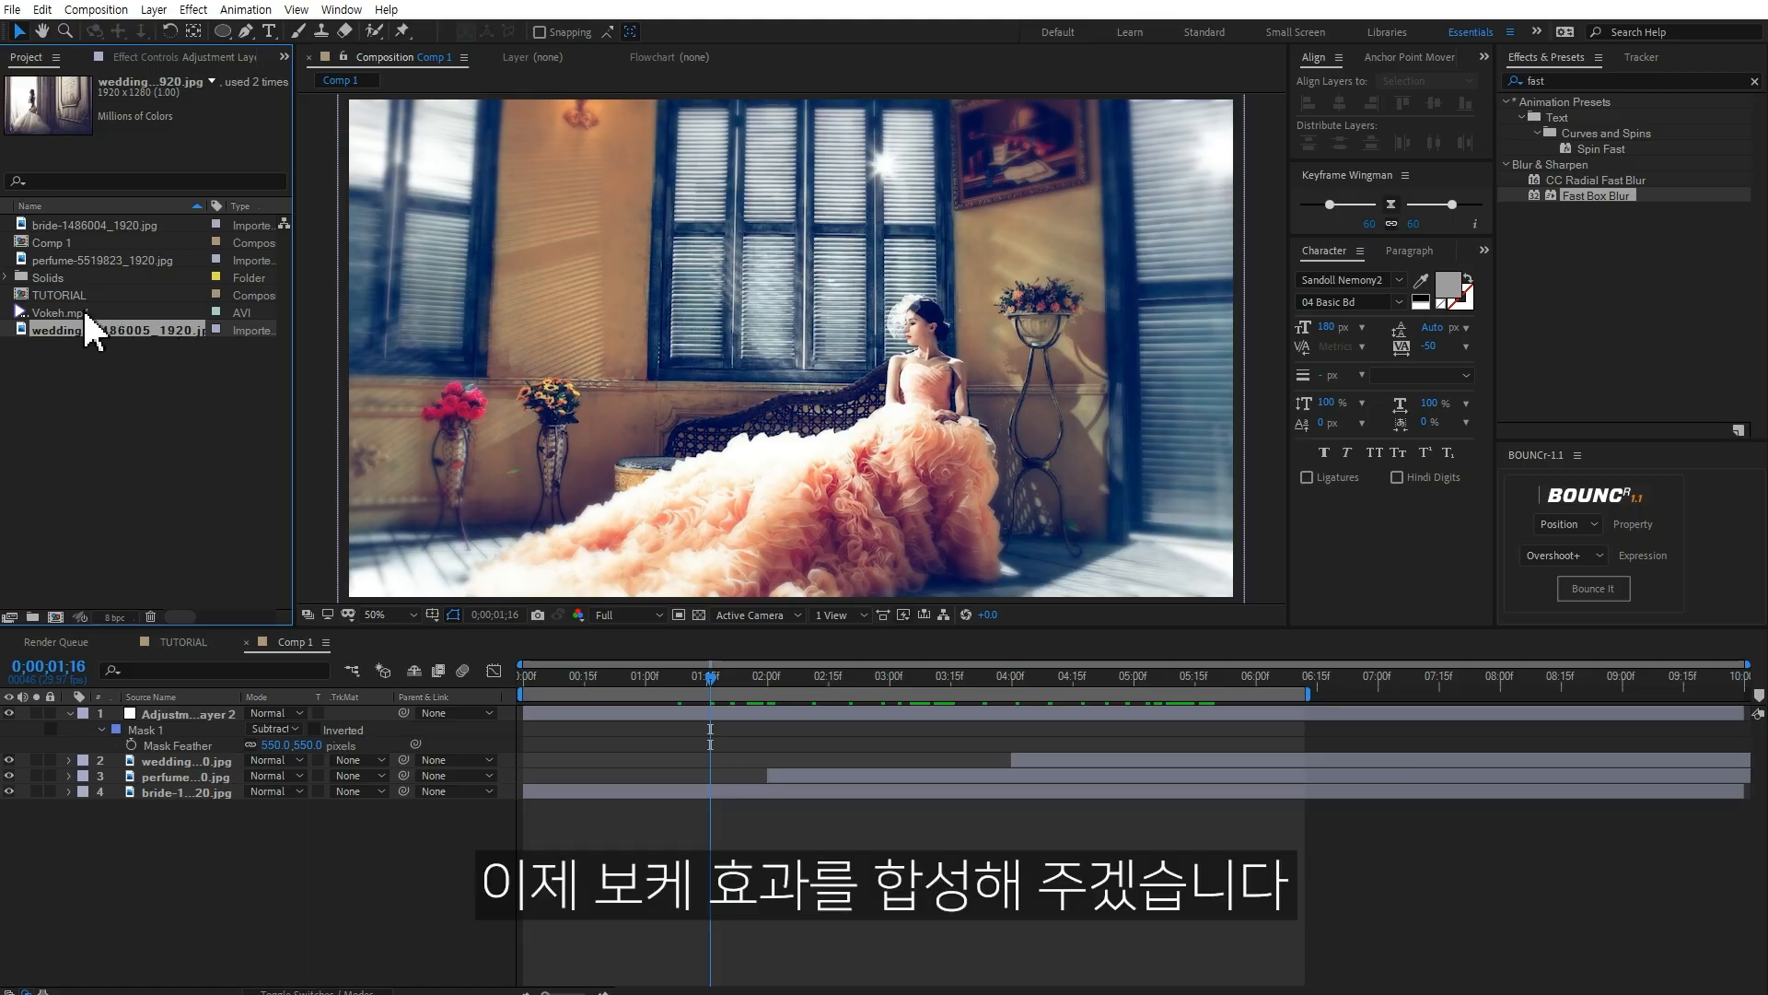
- Add Vokeh.mp4 as the top layer of the composition and fit it to the full frame
{"action": "left_click", "coordinate": [83, 312]}
{"action": "left_click_drag", "start_coordinate": [73, 320], "coordinate": [242, 707]}
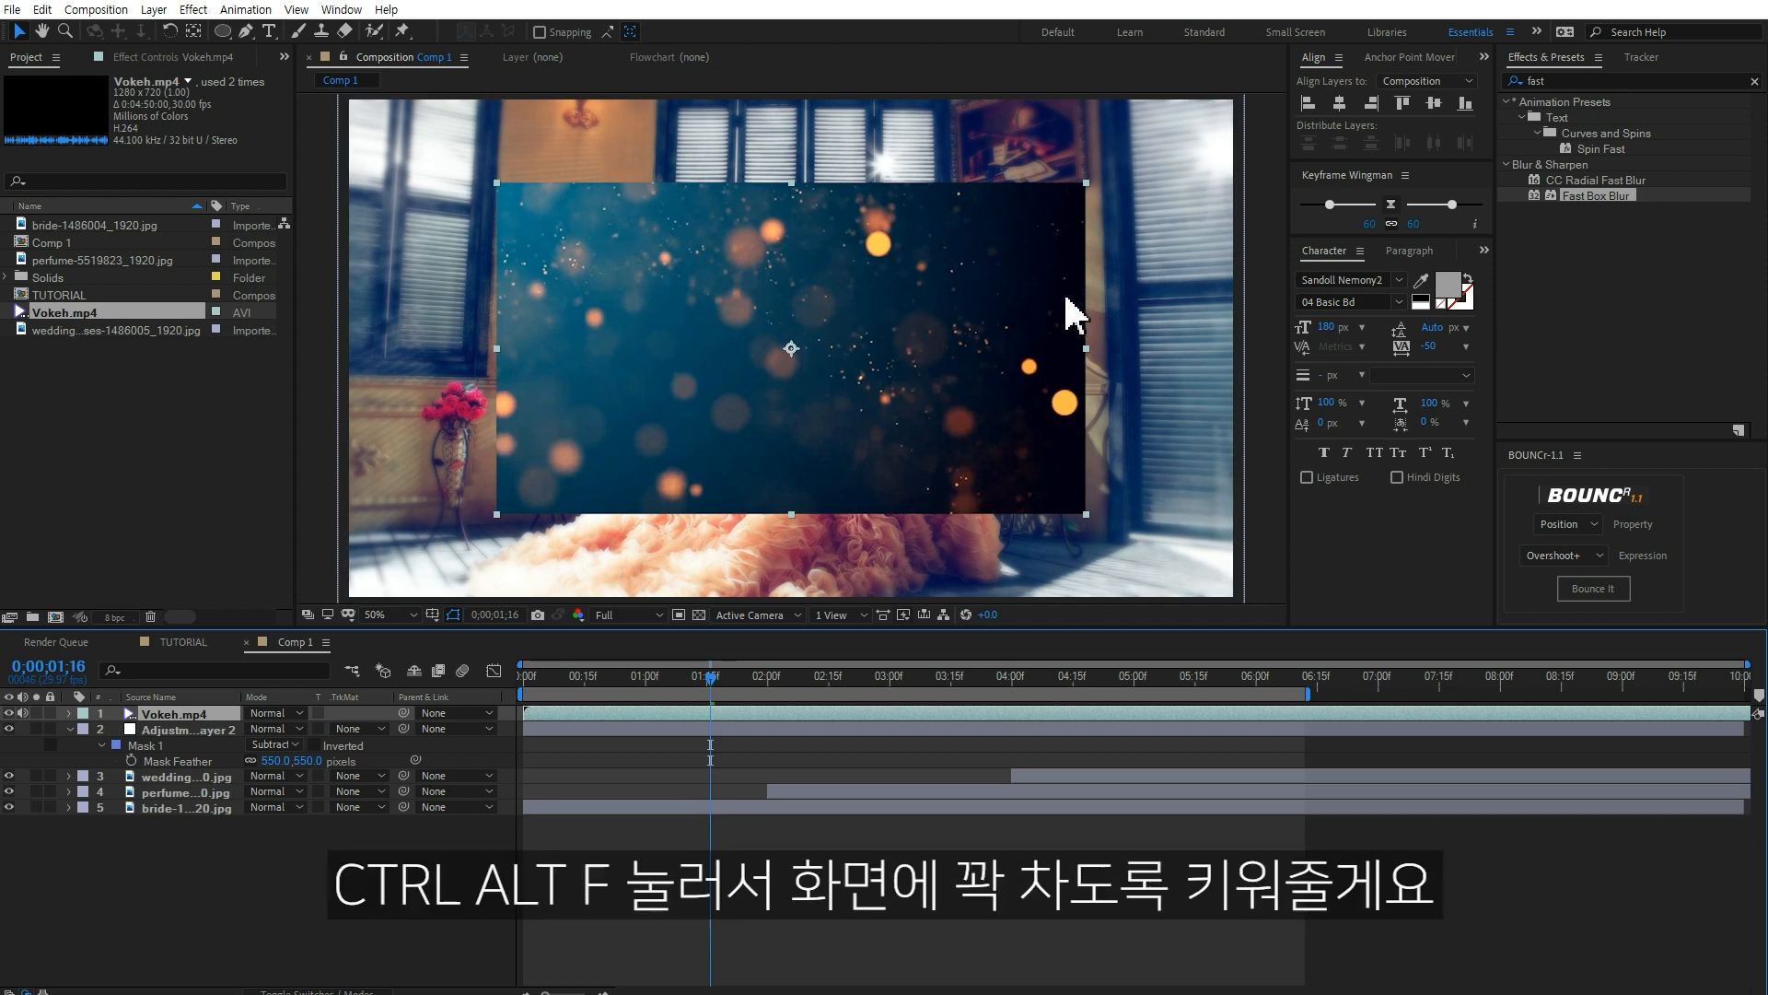
{"action": "key", "text": "ctrl+alt+f"}
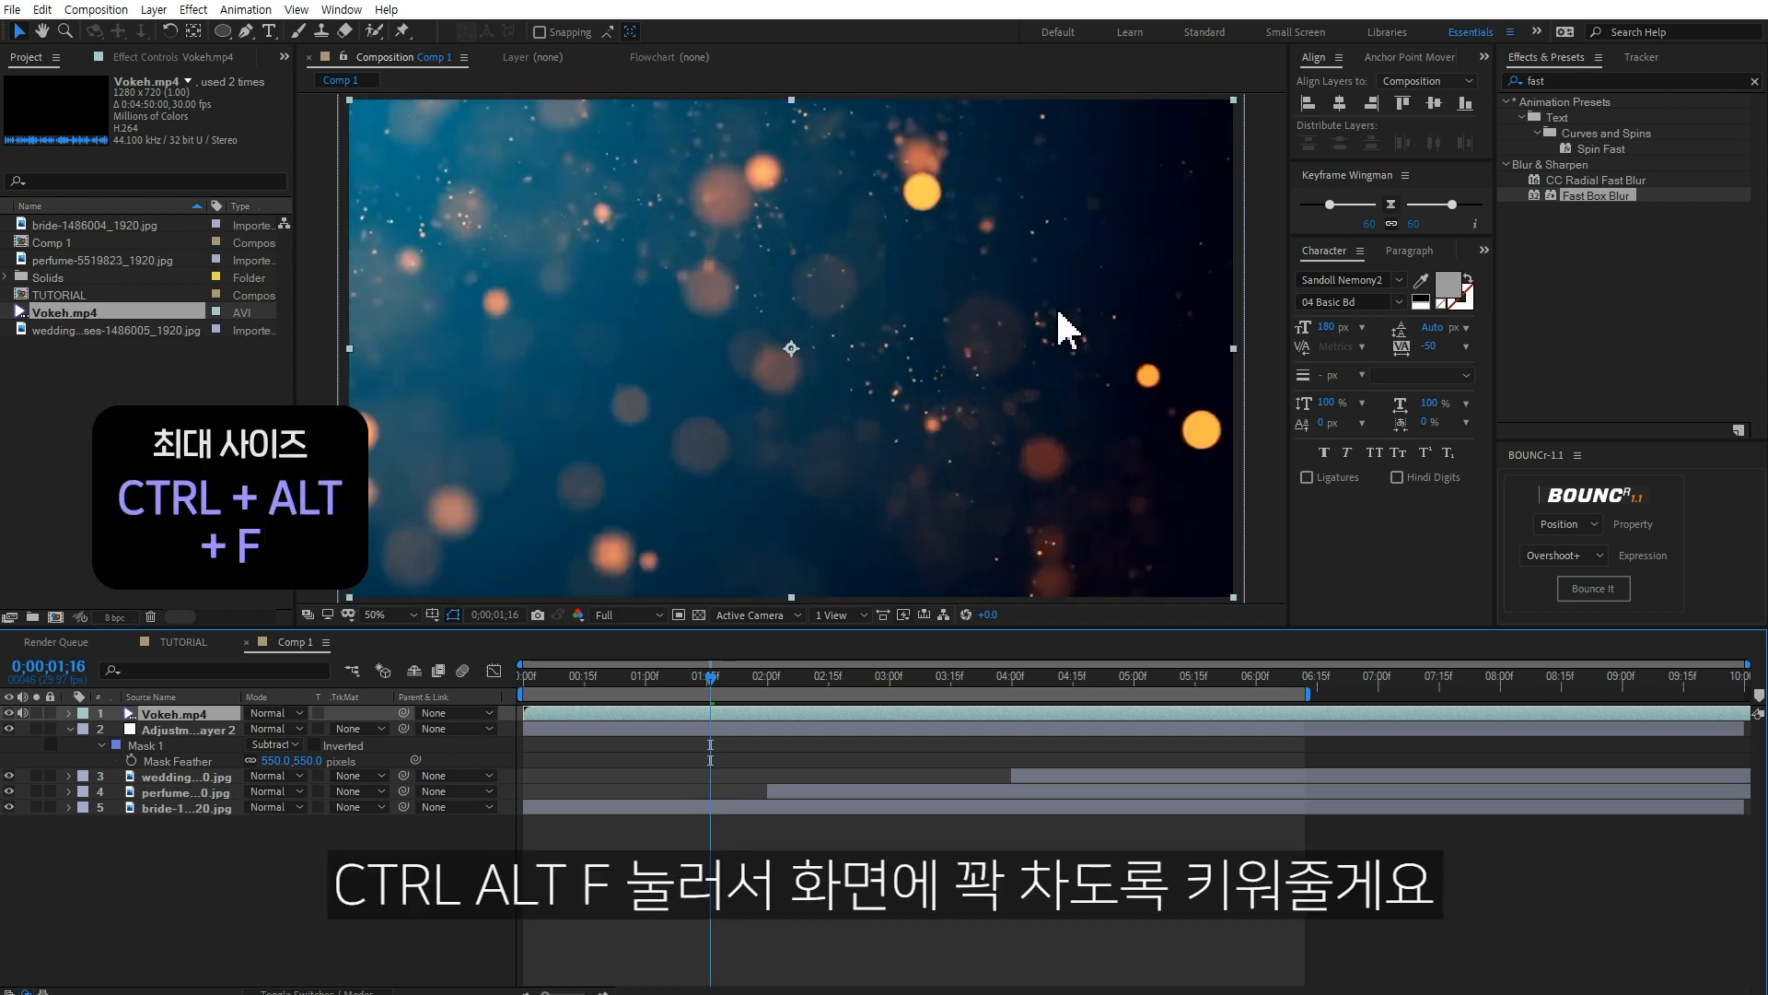
- Try the Screen, Linear Dodge and Overlay blending modes on the Vokeh.mp4 layer
{"action": "key", "text": "s"}
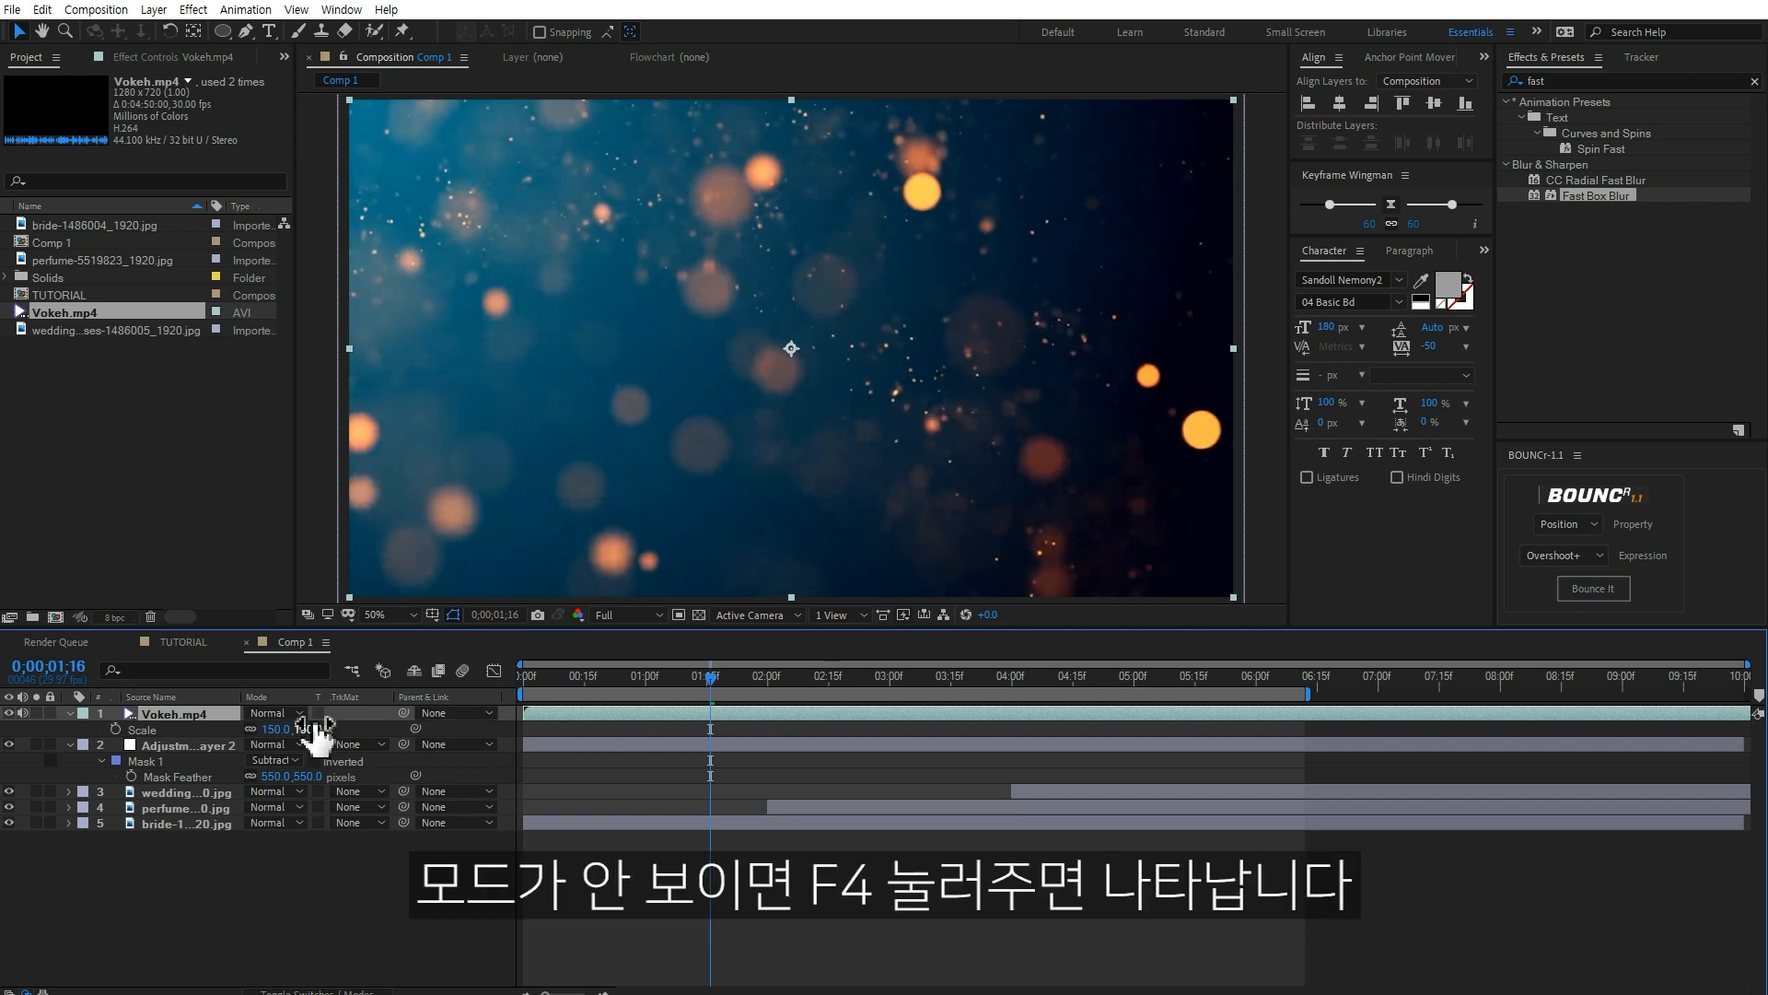
{"action": "key", "text": "F4"}
{"action": "key", "text": "F4"}
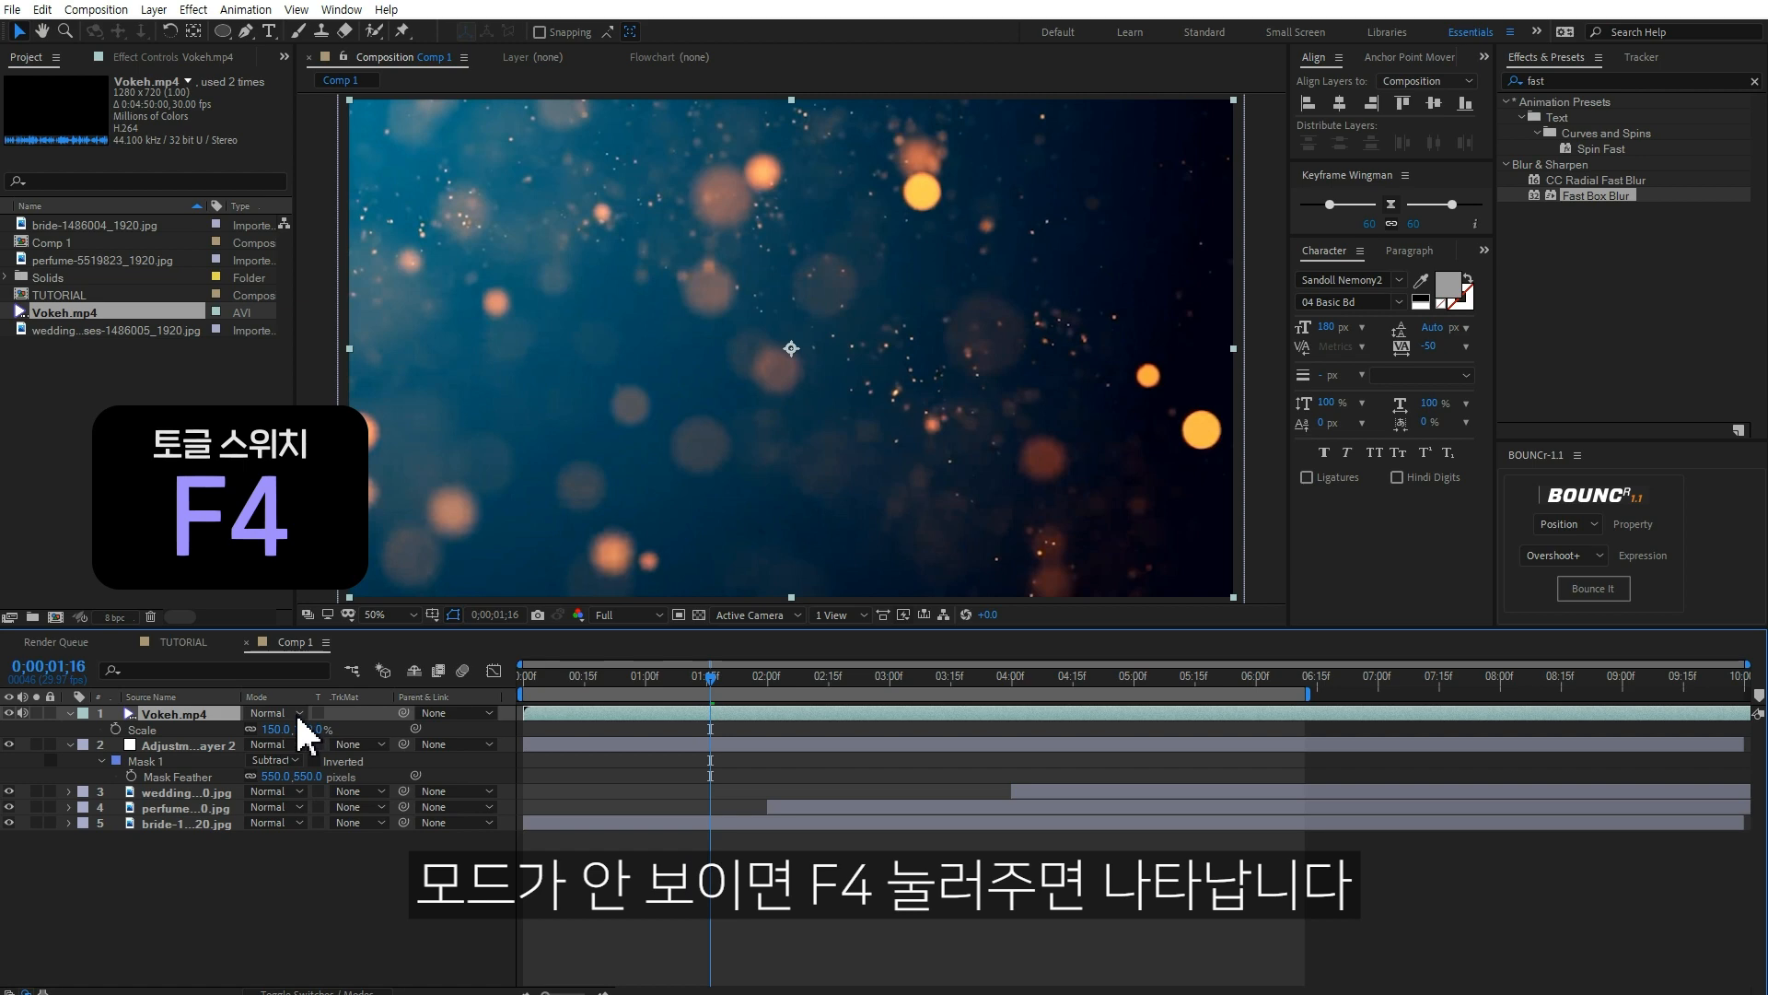
{"action": "left_click", "coordinate": [301, 714]}
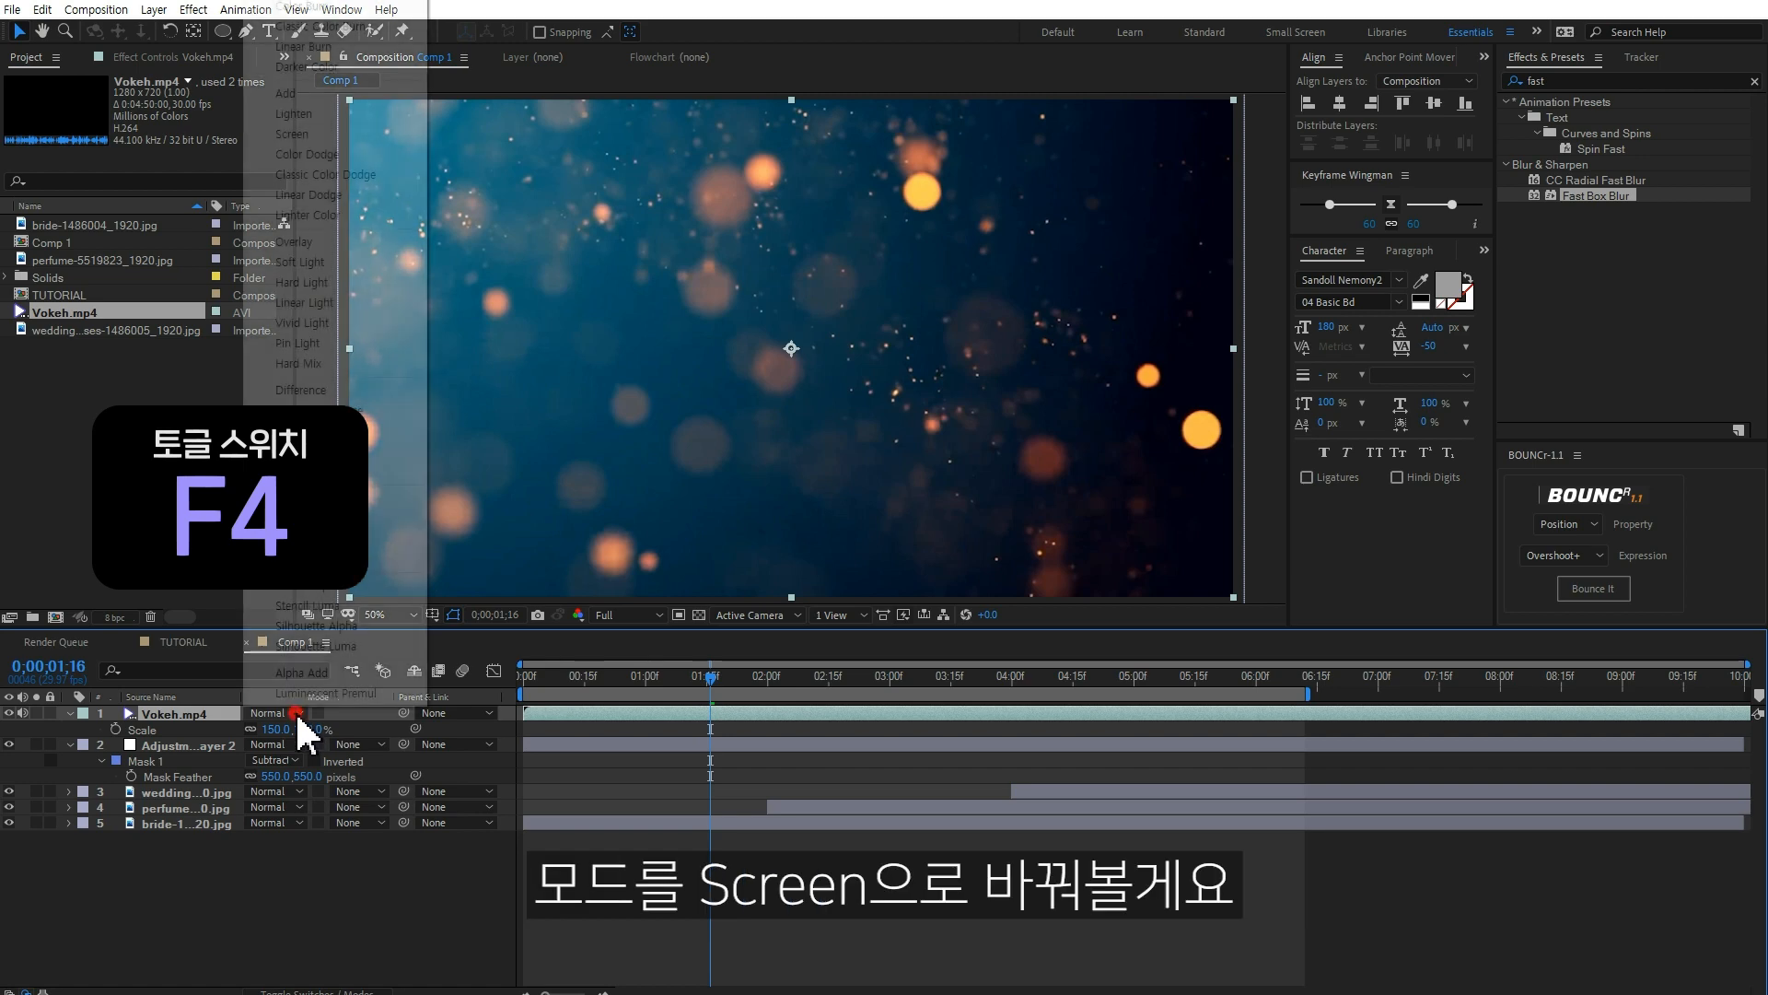
{"action": "left_click", "coordinate": [311, 137]}
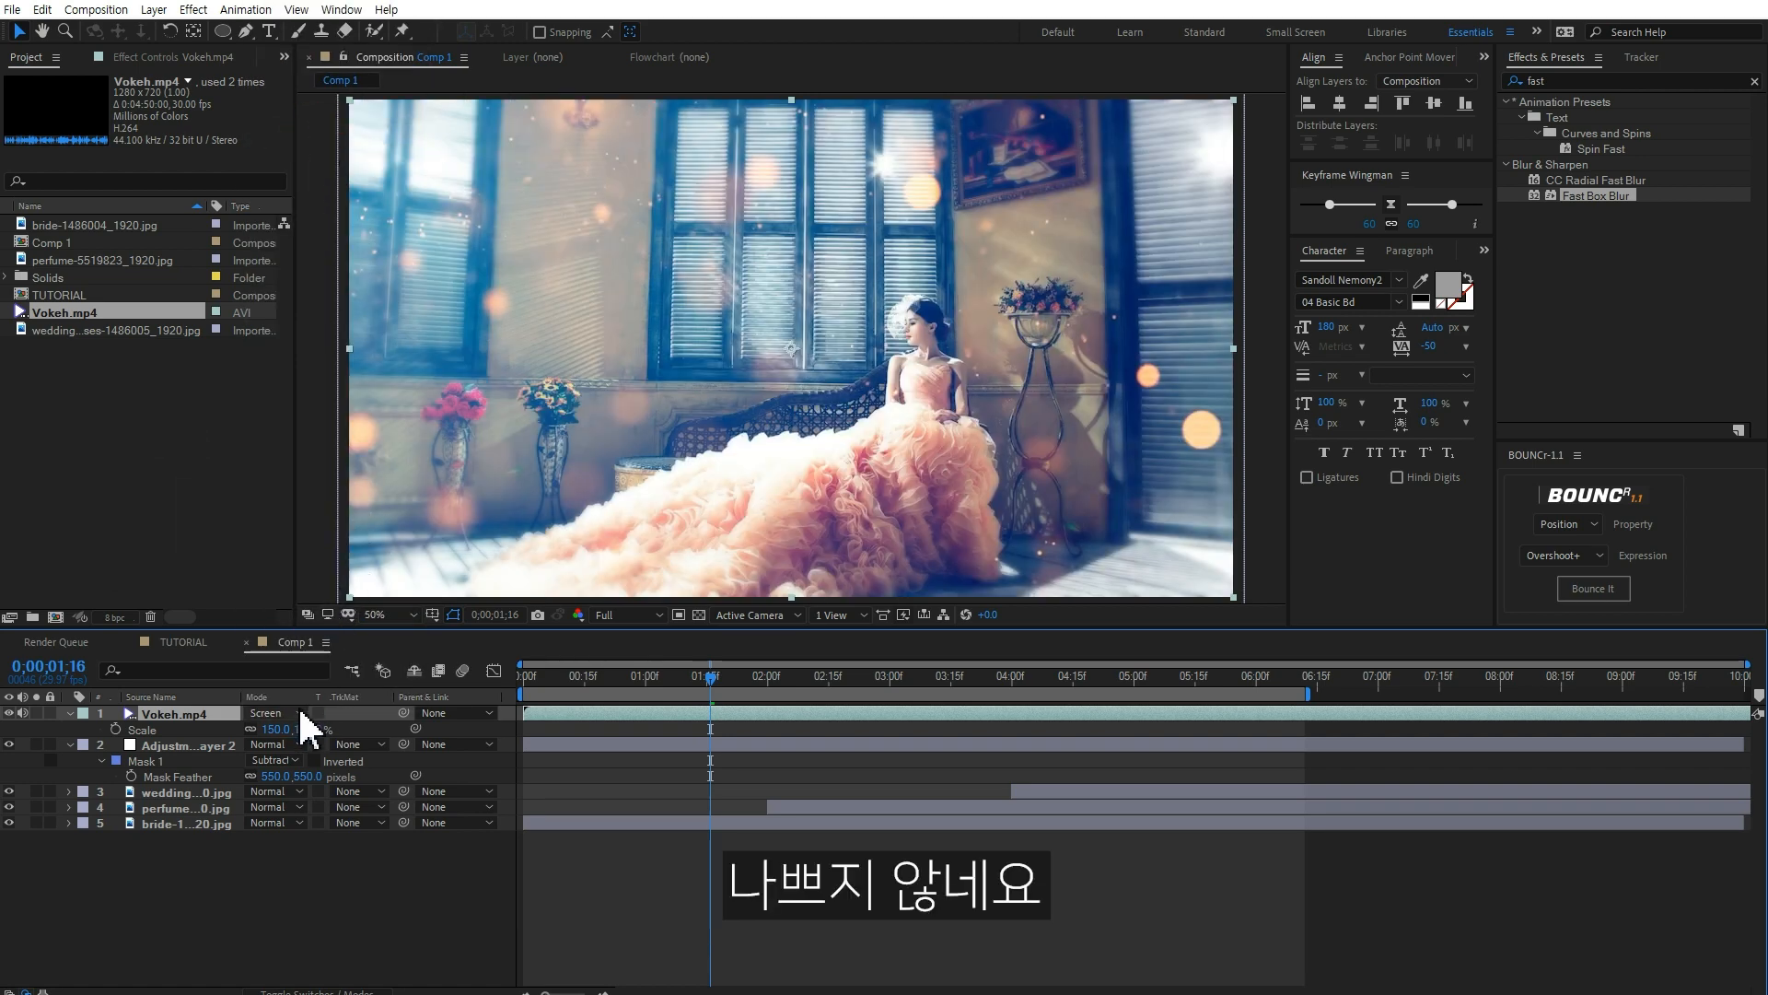
{"action": "left_click", "coordinate": [302, 712]}
{"action": "left_click", "coordinate": [319, 224]}
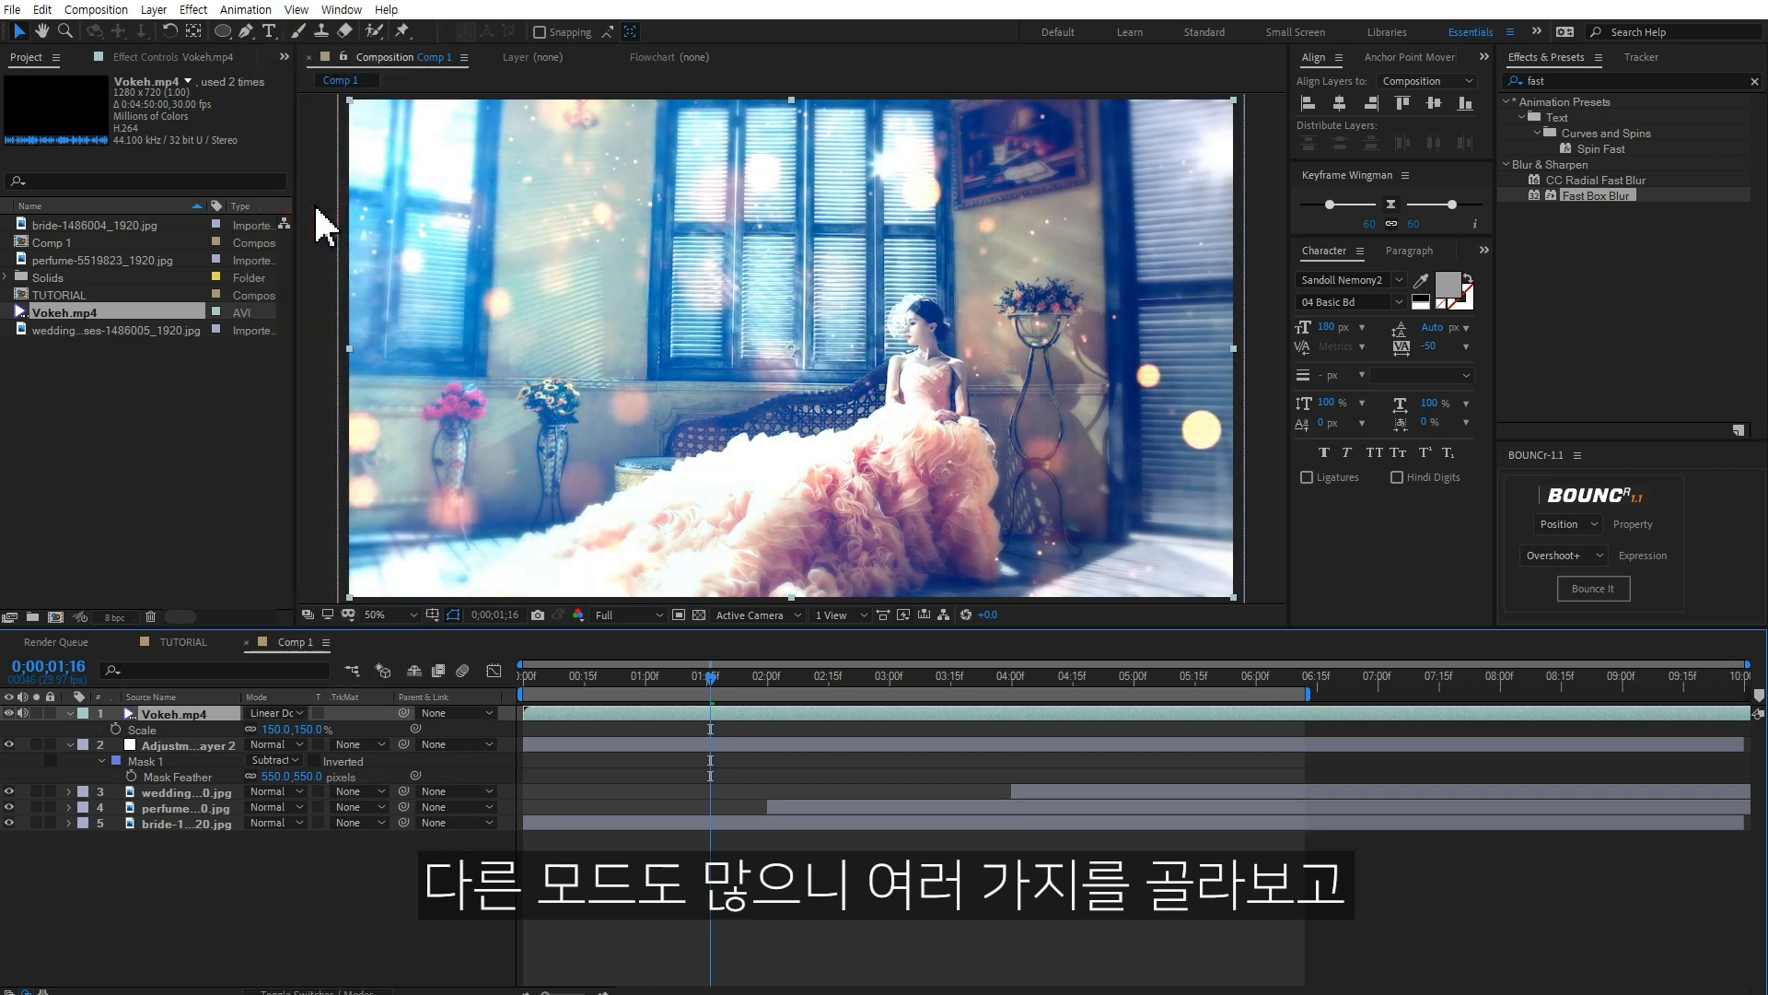
{"action": "left_click", "coordinate": [300, 713]}
{"action": "left_click", "coordinate": [336, 247]}
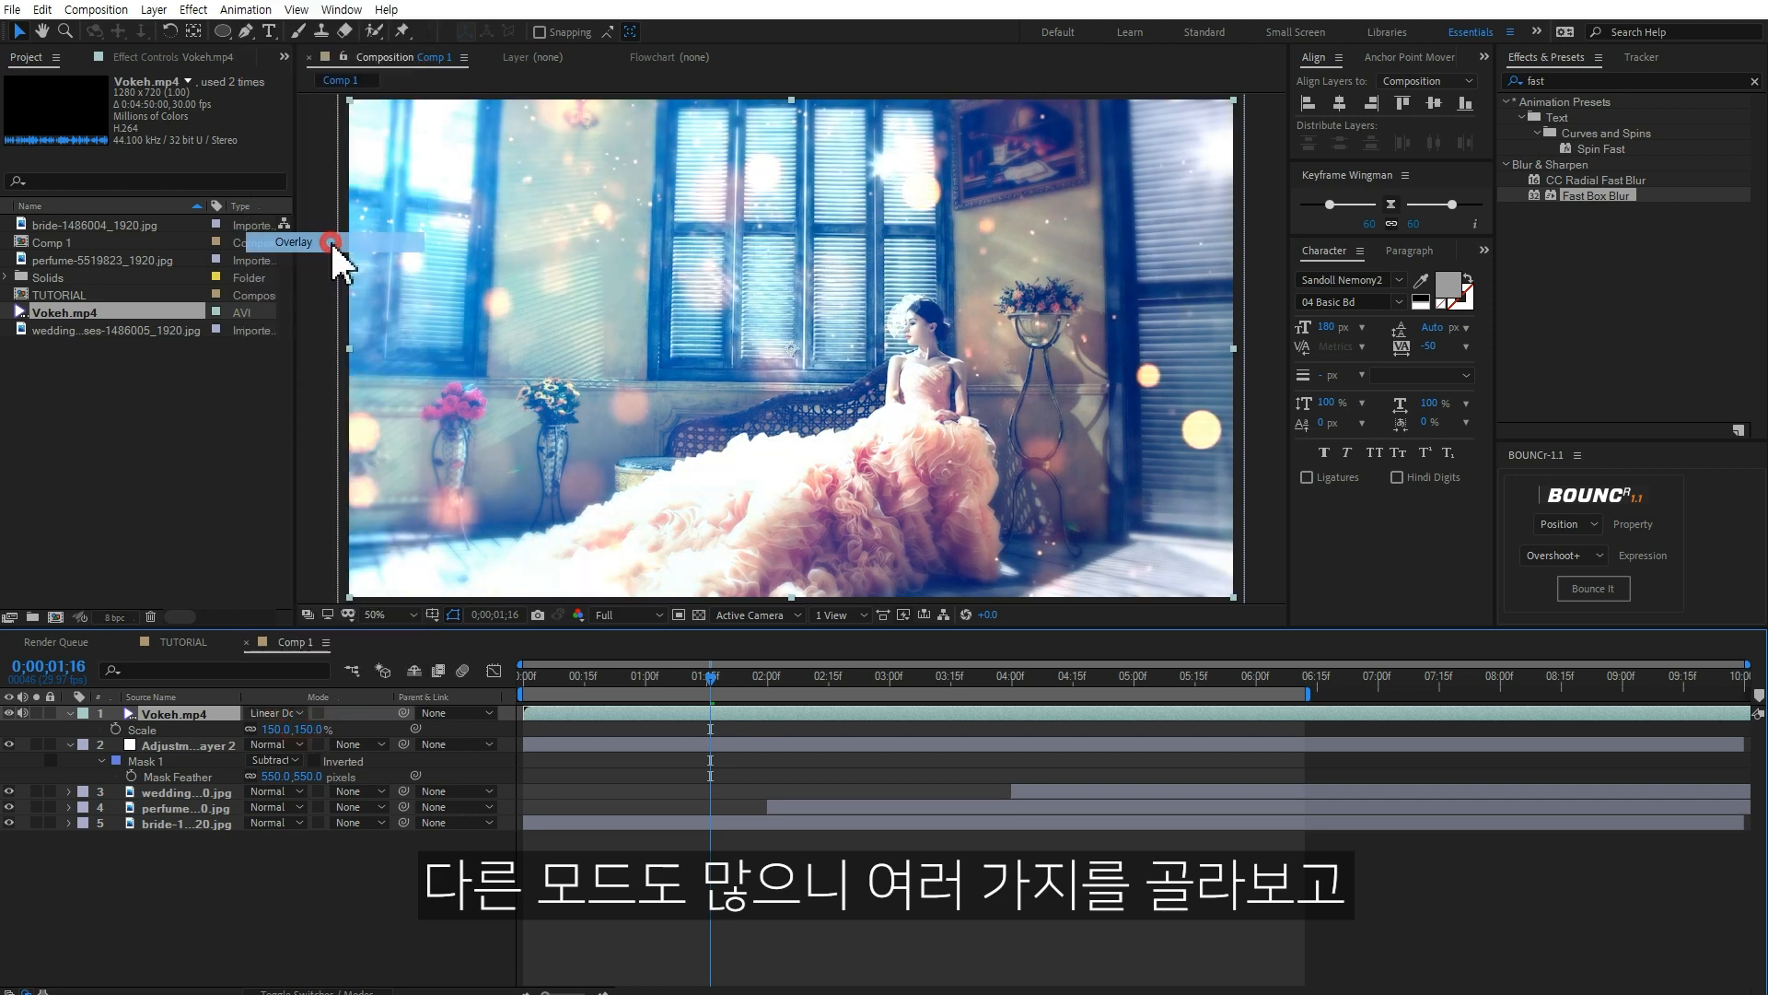
- Set the Vokeh.mp4 layer's blending mode to Add and lower its opacity to 56%
{"action": "left_click", "coordinate": [274, 714]}
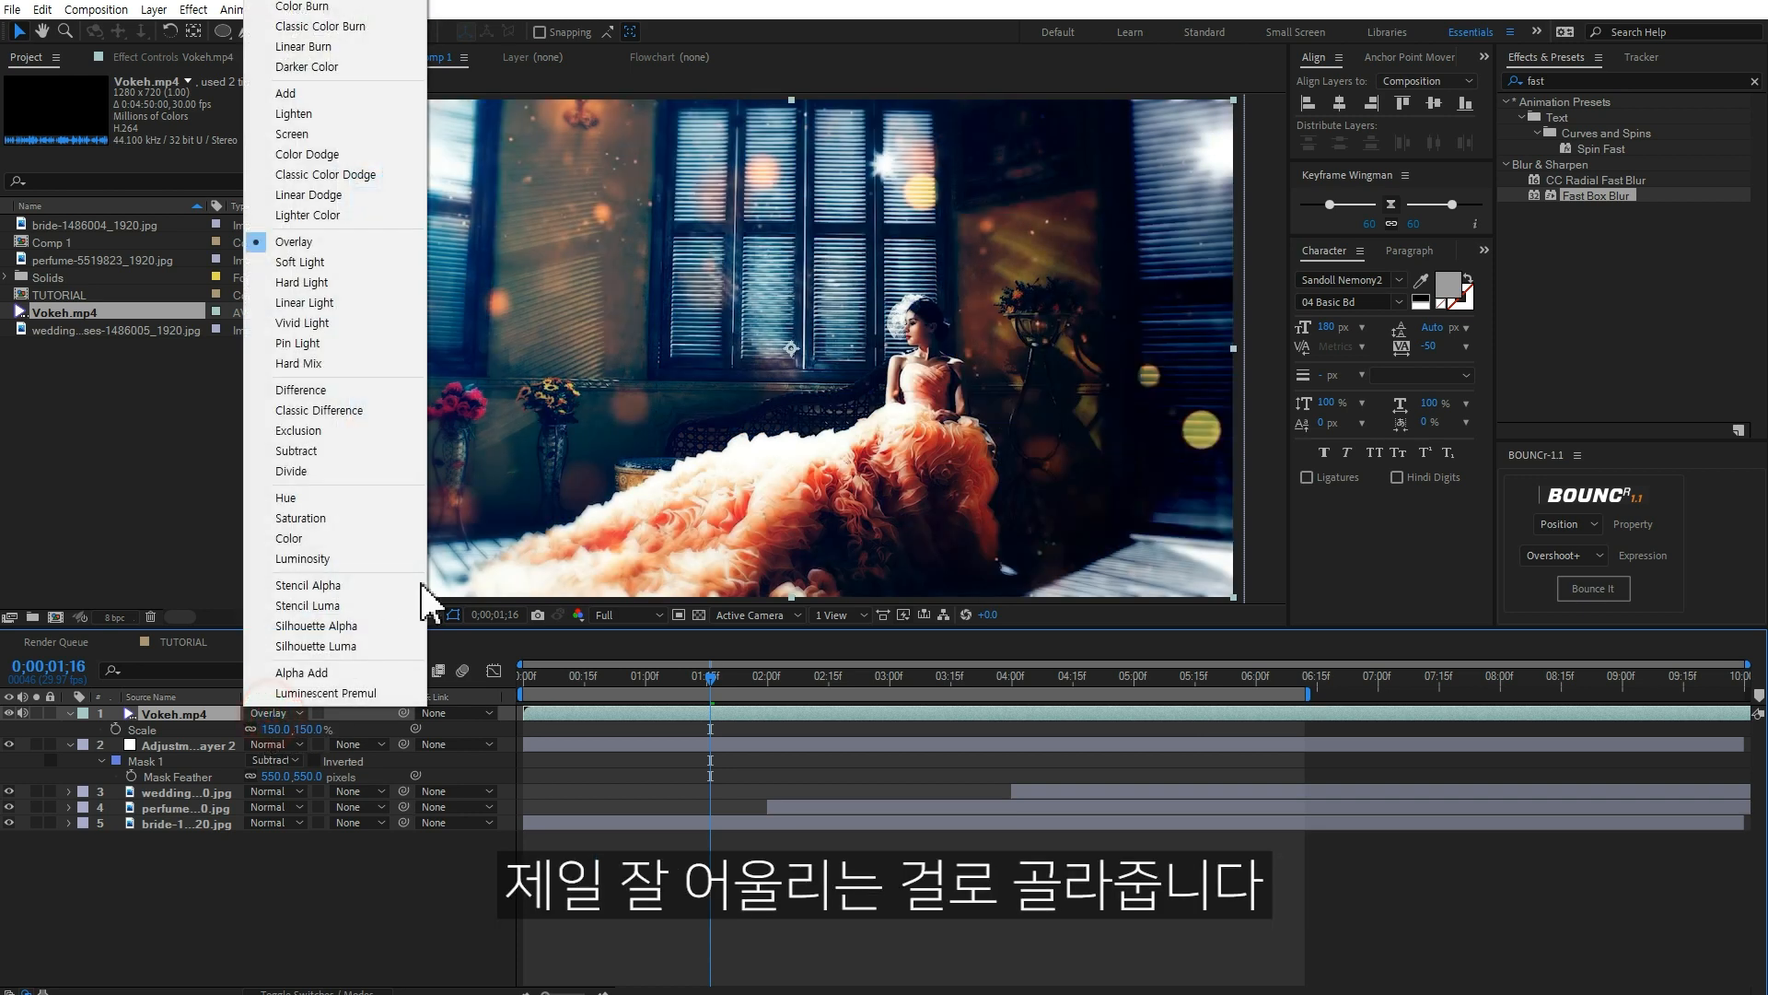
{"action": "left_click", "coordinate": [292, 95]}
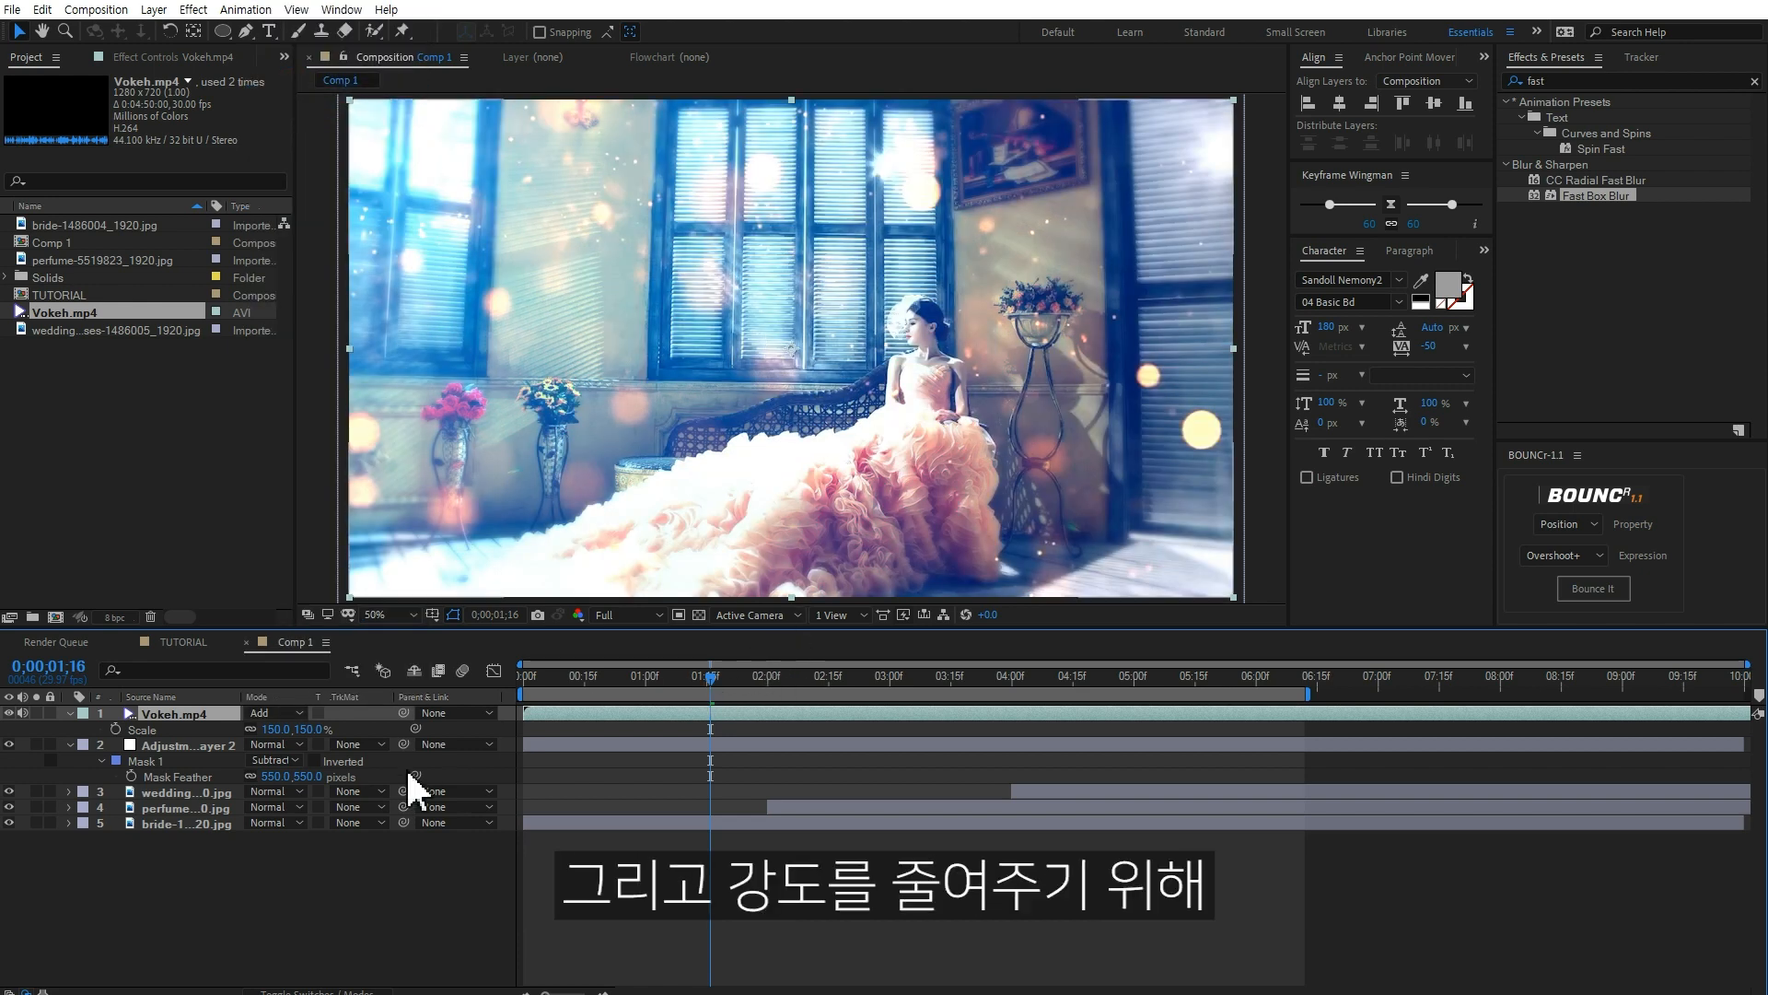
{"action": "key", "text": "t"}
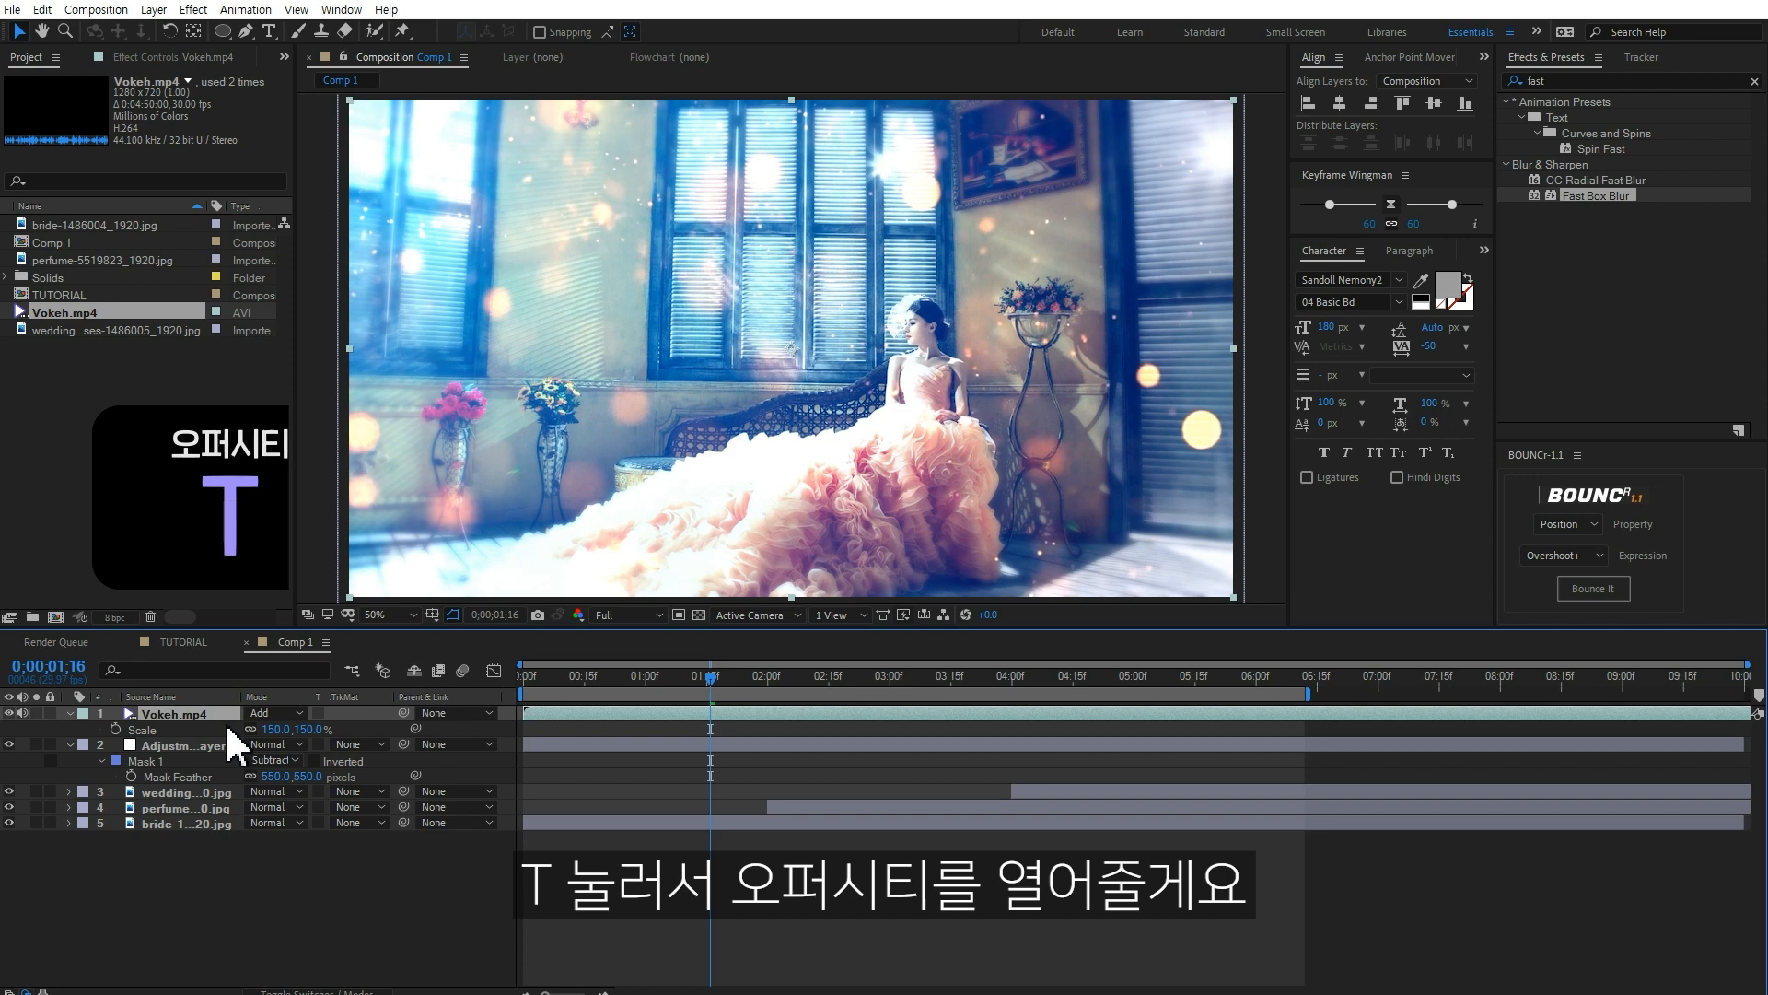
{"action": "left_click_drag", "start_coordinate": [258, 733], "coordinate": [154, 745]}
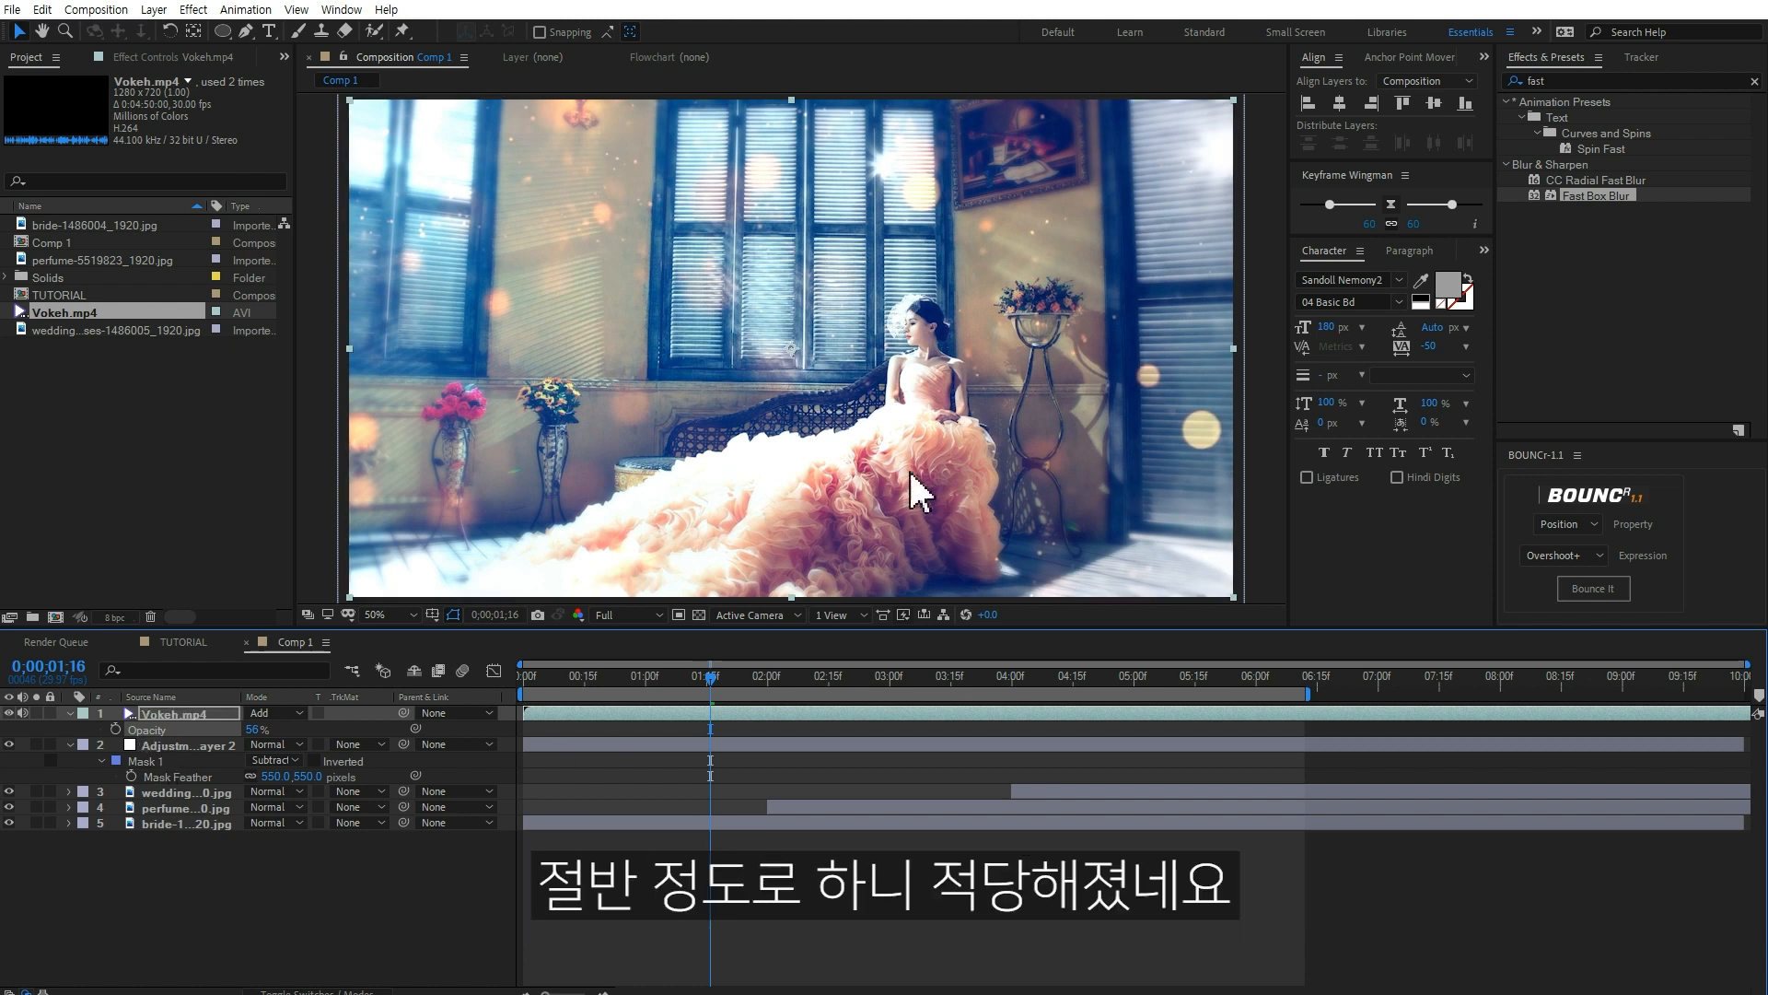
{"action": "mouse_move", "coordinate": [677, 690]}
{"action": "left_mouse_down"}
{"action": "mouse_move", "coordinate": [592, 703]}
{"action": "mouse_move", "coordinate": [967, 690]}
{"action": "mouse_move", "coordinate": [645, 702]}
{"action": "left_mouse_up"}
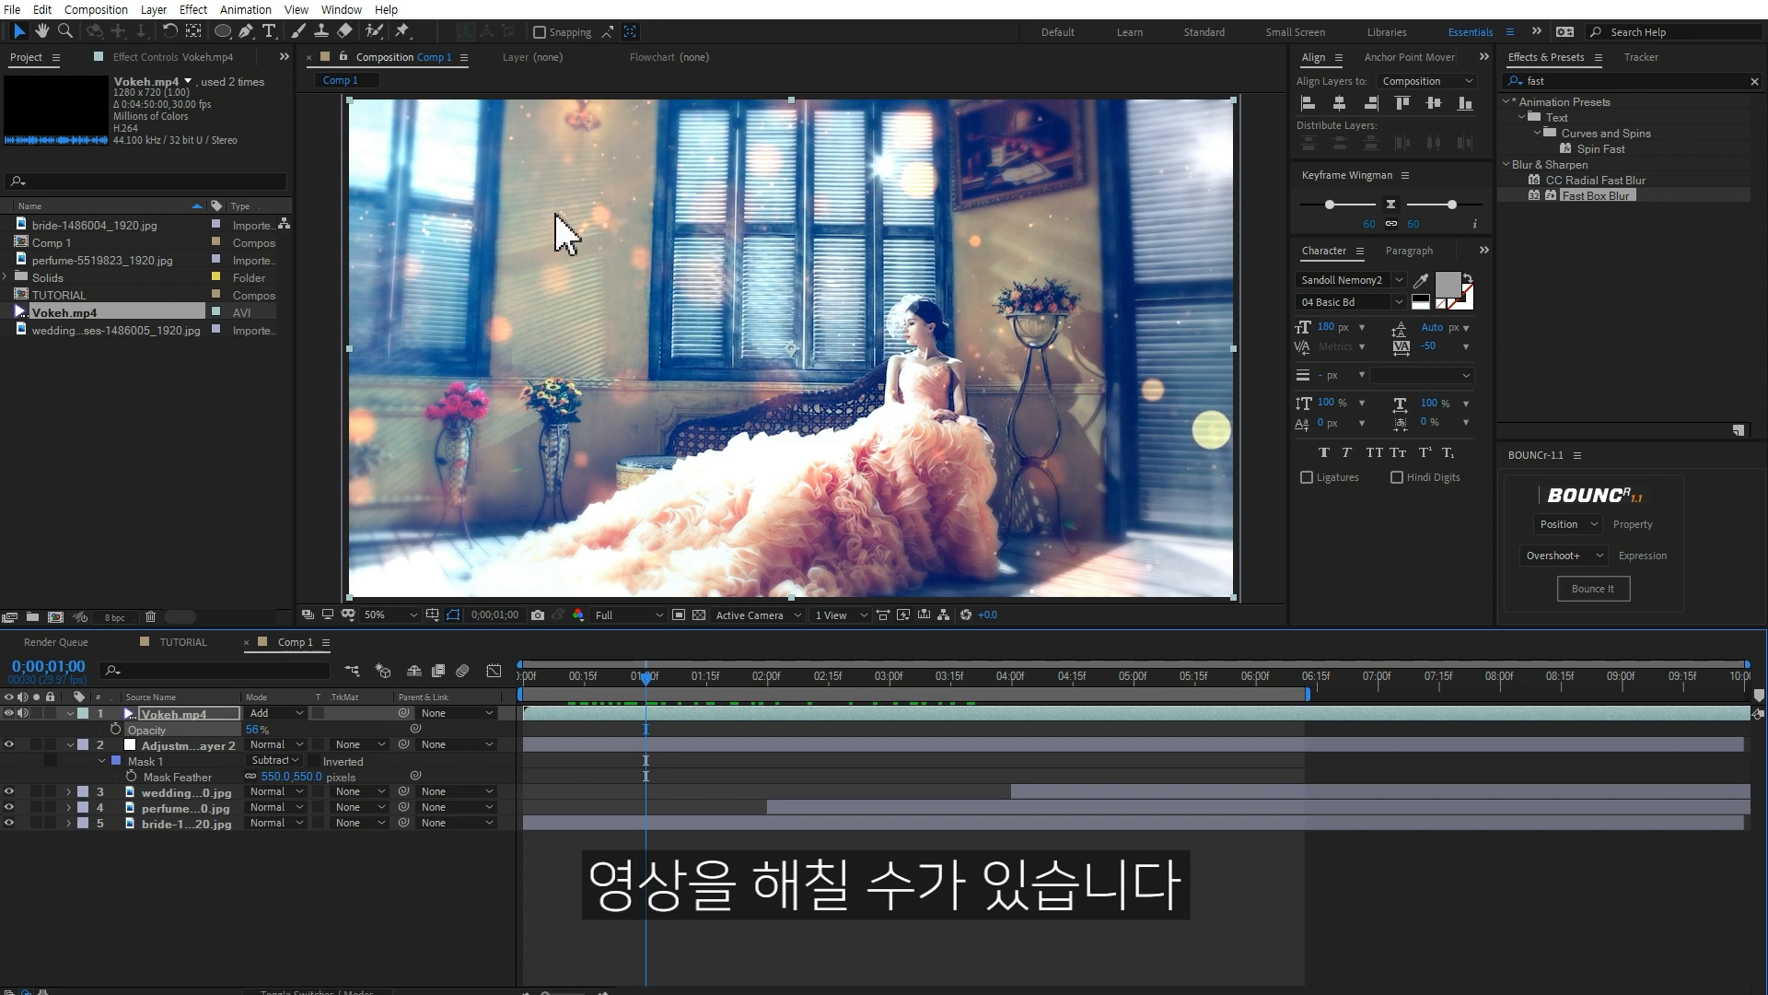
- Draw an elliptical mask over the middle of the Vokeh.mp4 layer, enlarge it slightly and center it around the bride
{"action": "left_click", "coordinate": [222, 32]}
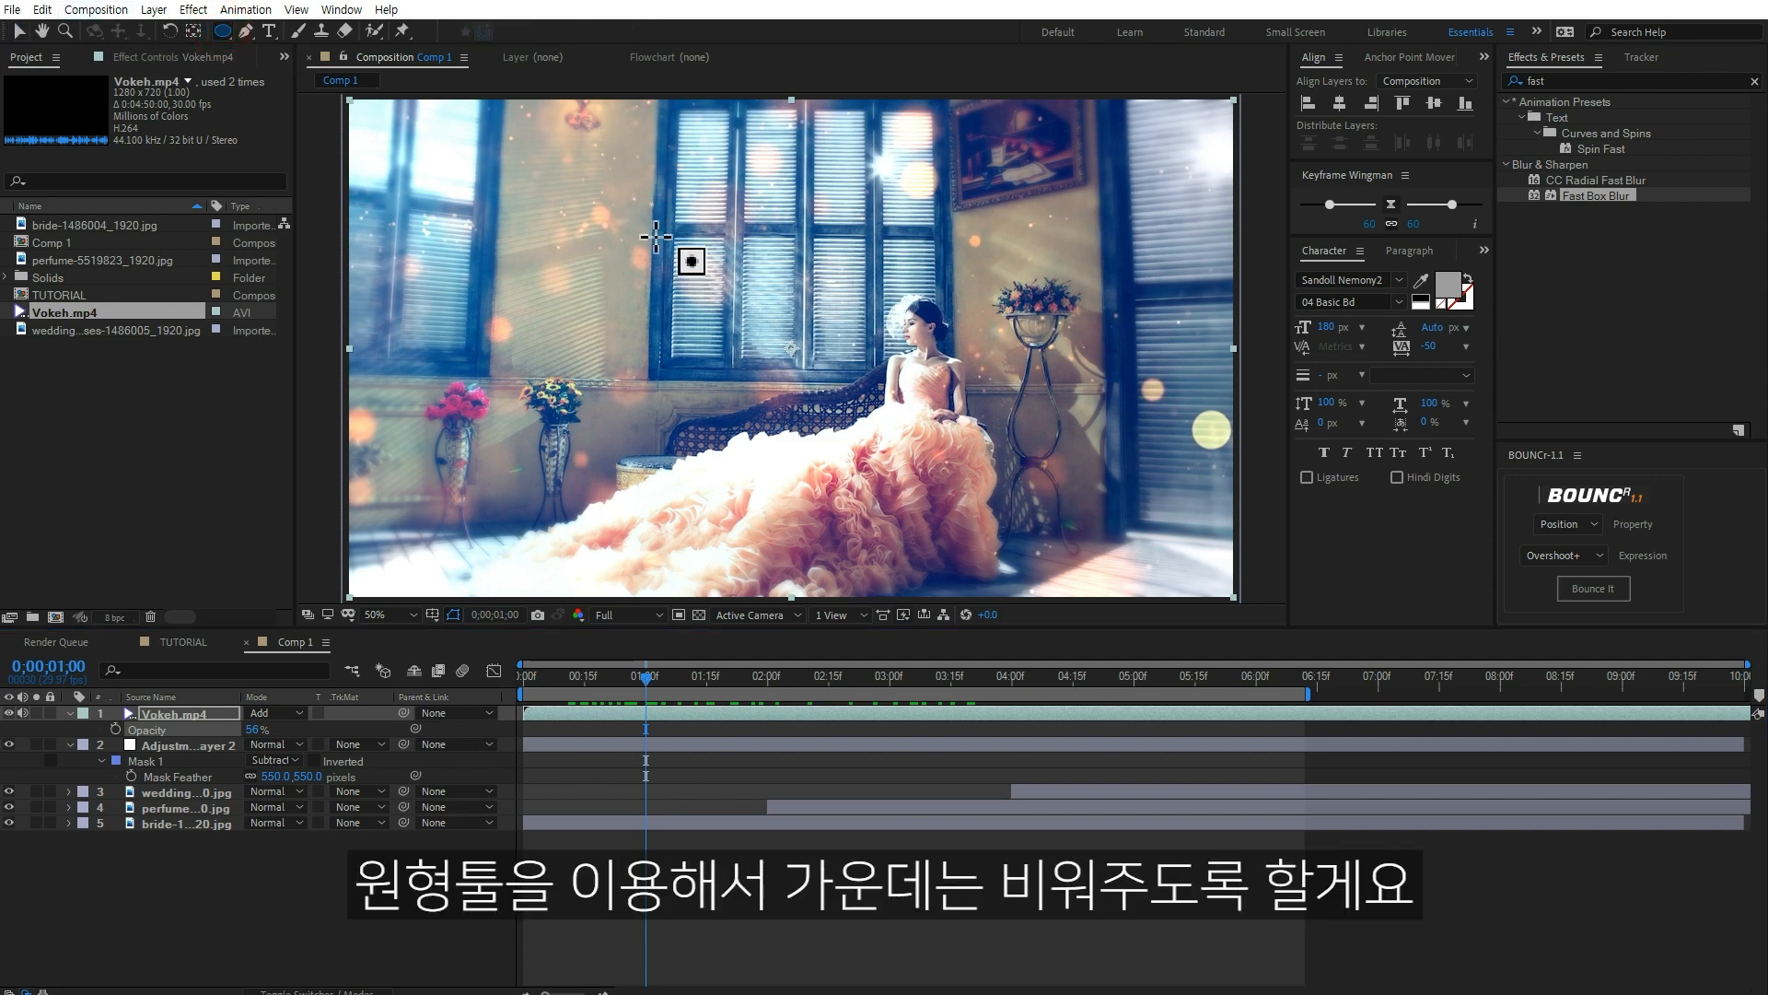
{"action": "left_click_drag", "start_coordinate": [580, 187], "coordinate": [1032, 538]}
{"action": "key", "text": "v"}
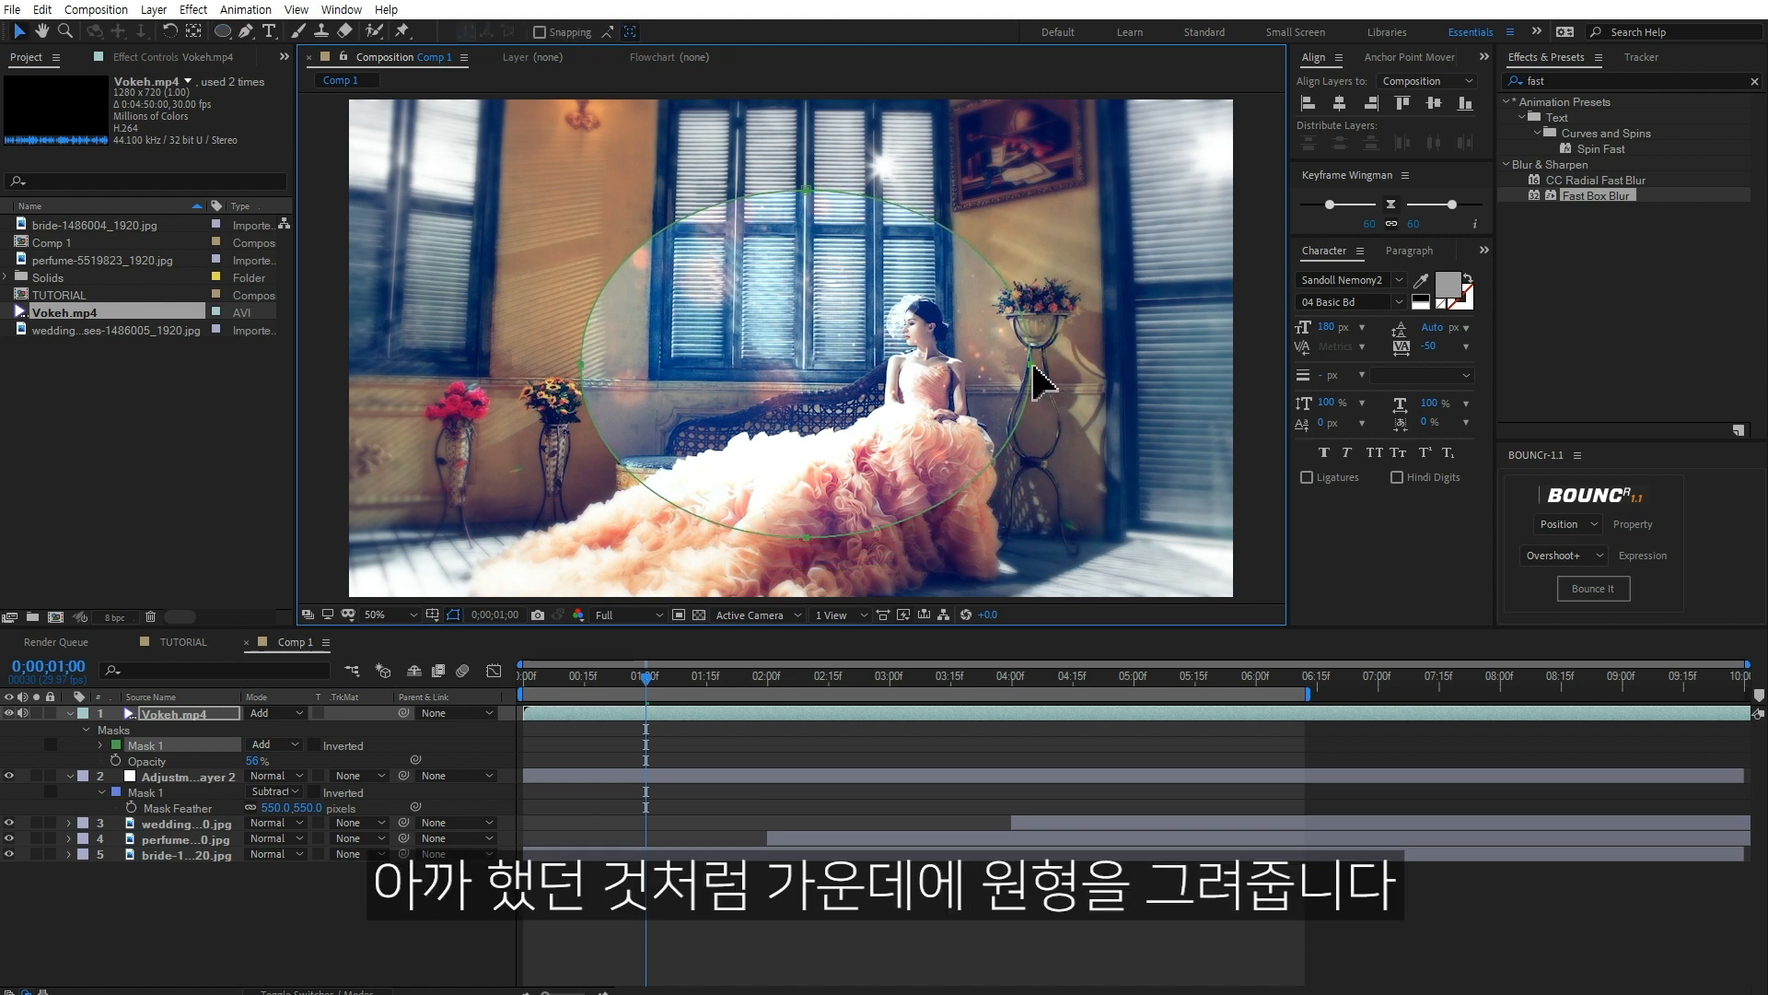
{"action": "double_click", "coordinate": [1031, 367]}
{"action": "left_click_drag", "start_coordinate": [1031, 367], "coordinate": [1027, 350]}
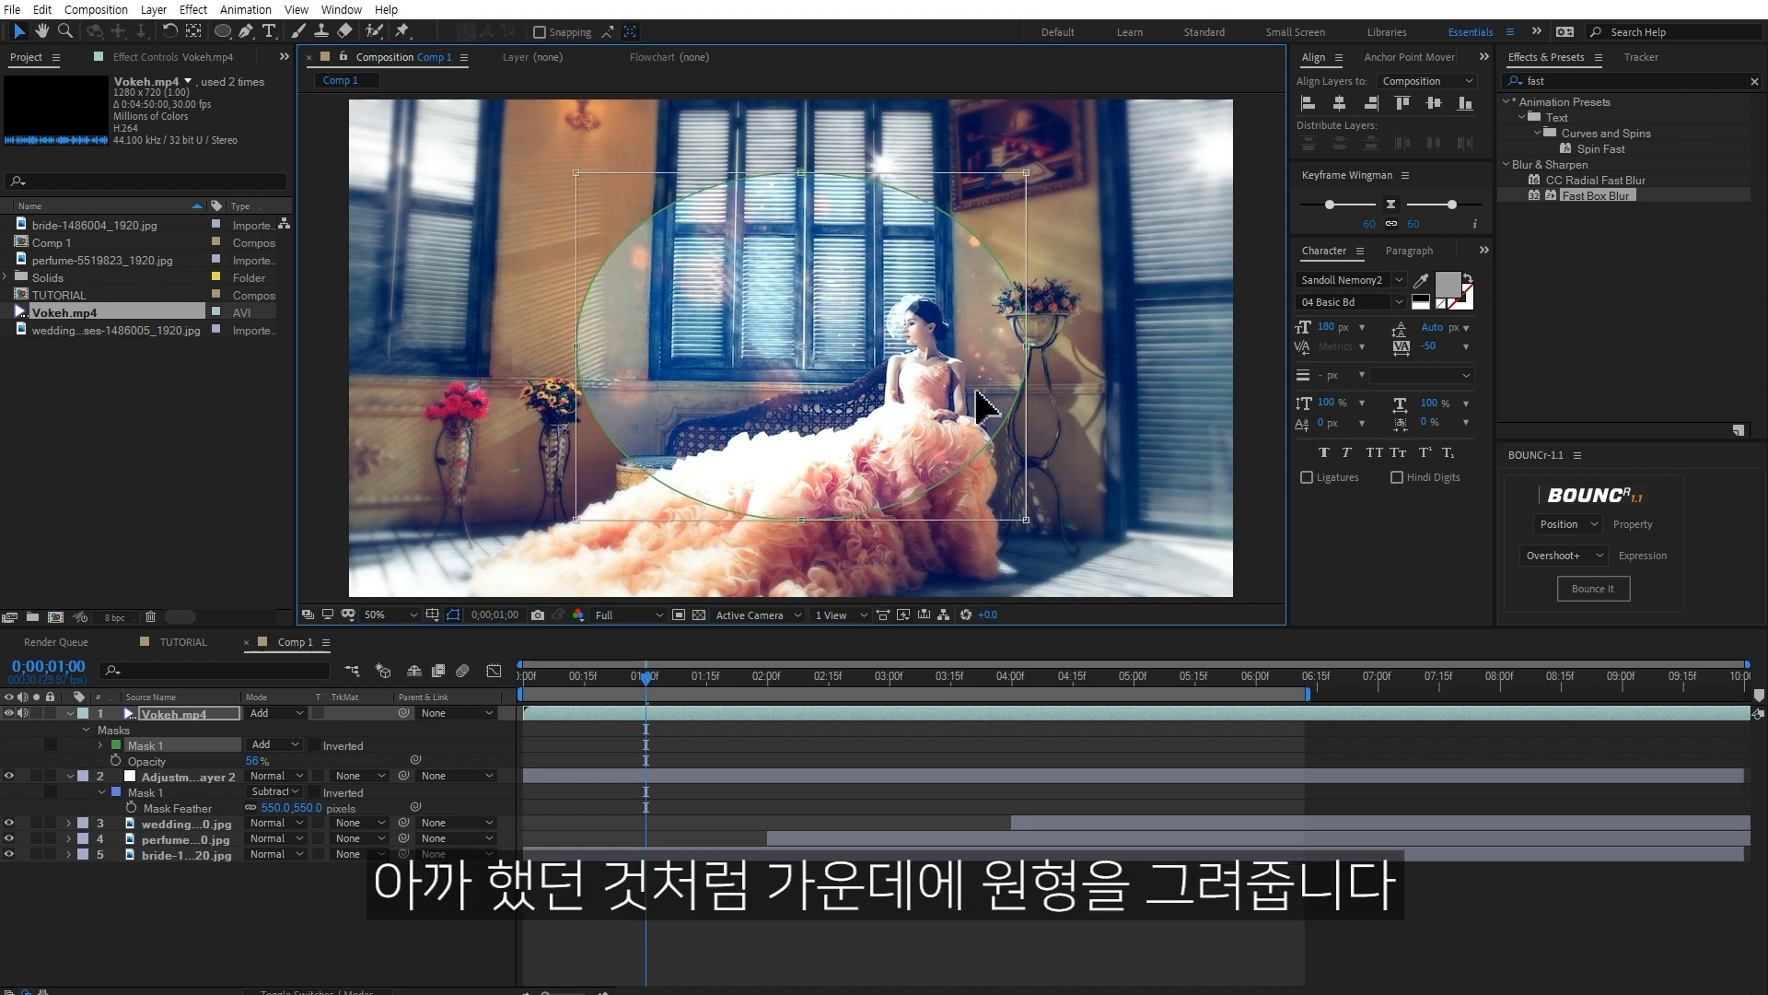
{"action": "left_click_drag", "start_coordinate": [1022, 523], "coordinate": [1024, 516]}
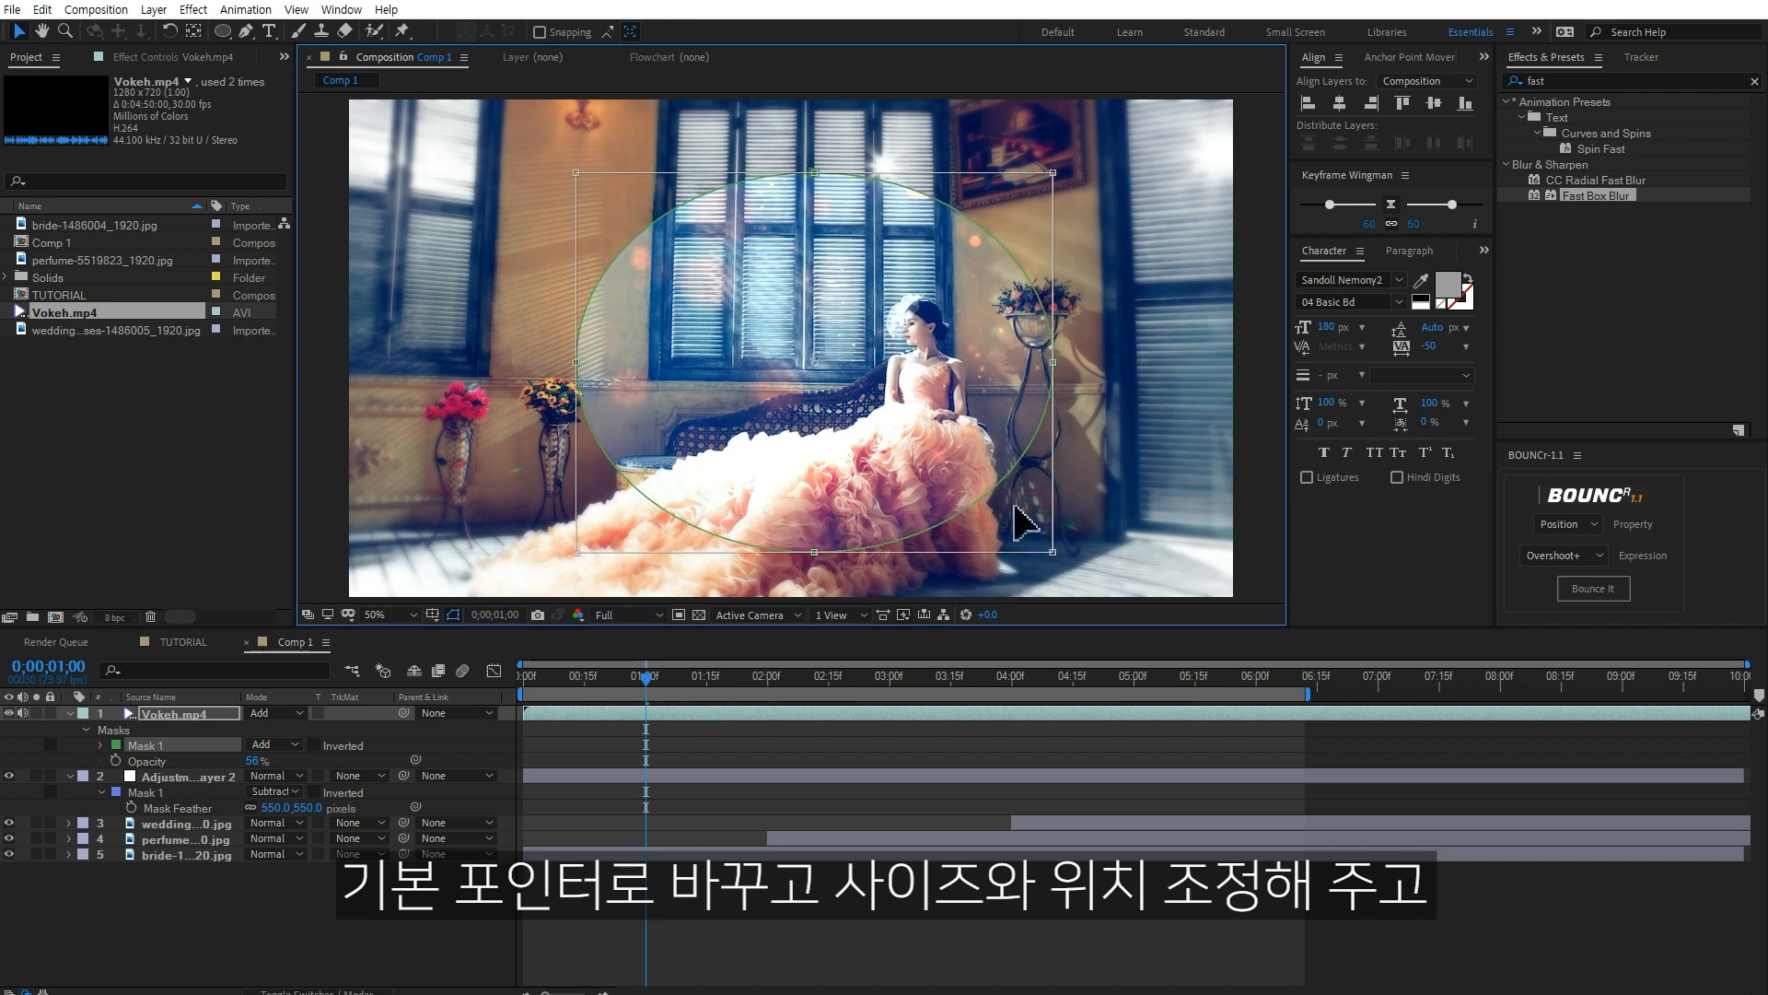
{"action": "left_click_drag", "start_coordinate": [931, 411], "coordinate": [925, 428]}
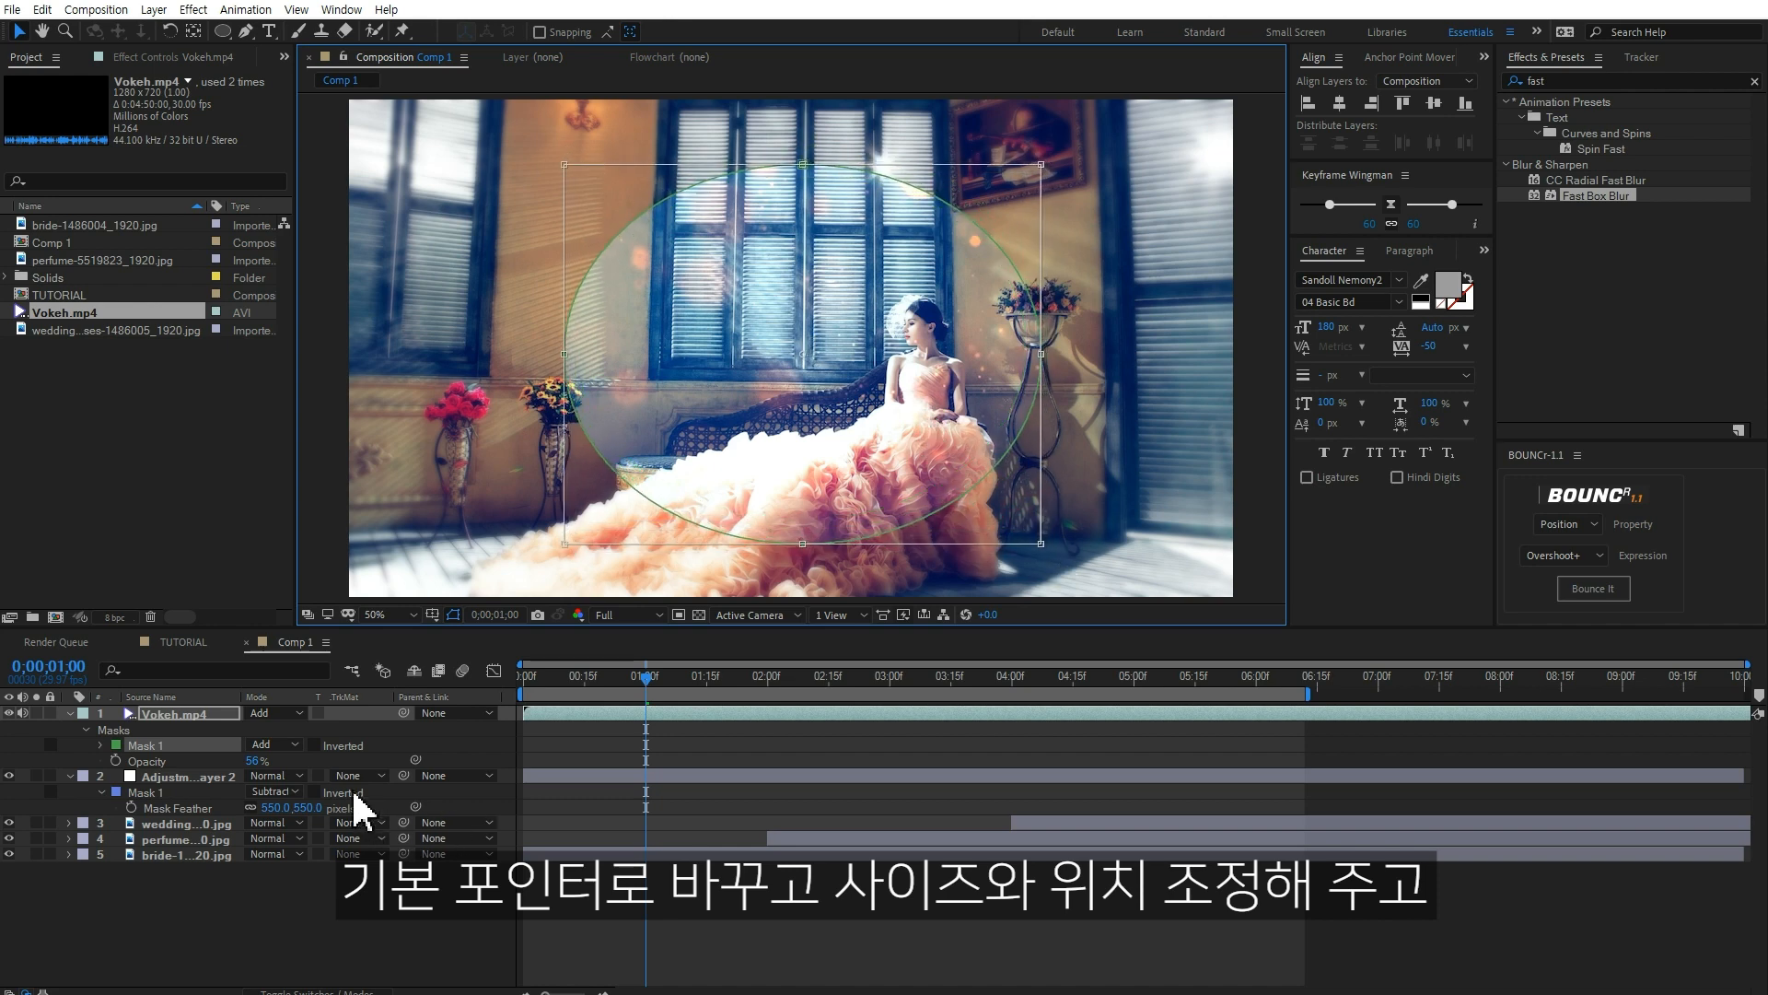
- Set the Vokeh.mp4 mask to Subtract with a 295-pixel Mask Feather, and scrub through the slideshow to preview it
{"action": "left_click", "coordinate": [270, 744]}
{"action": "left_click", "coordinate": [285, 806]}
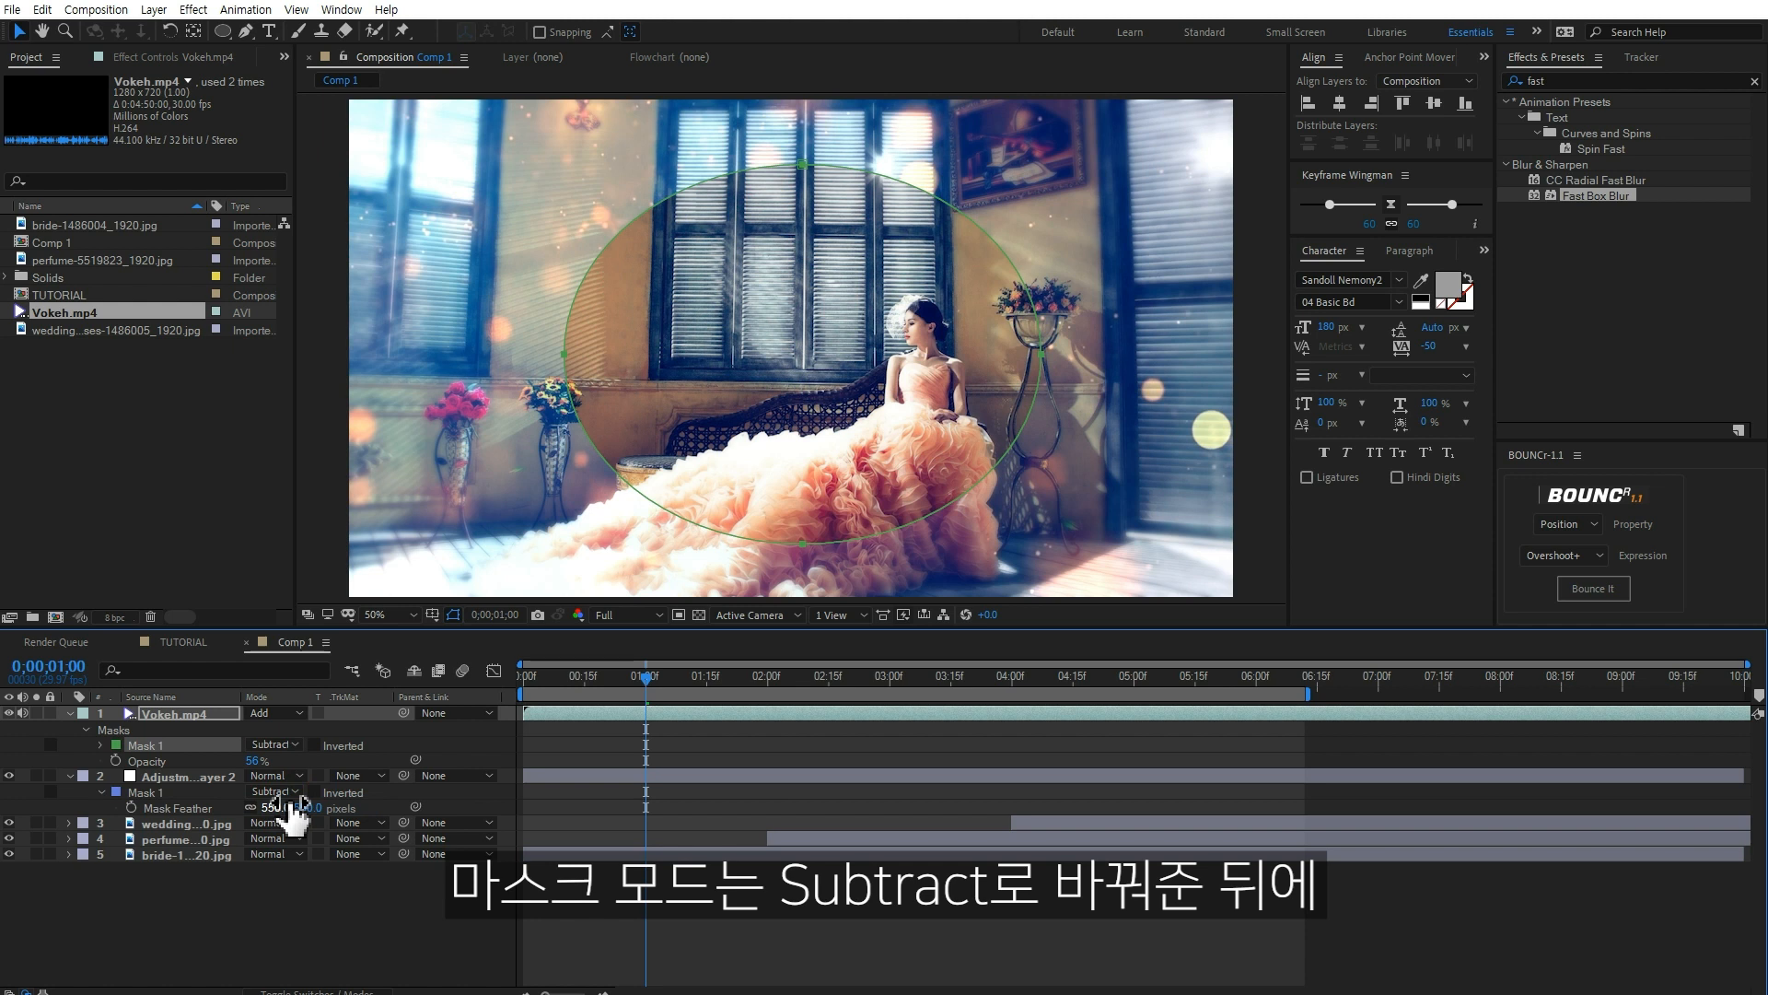
{"action": "key", "text": "f"}
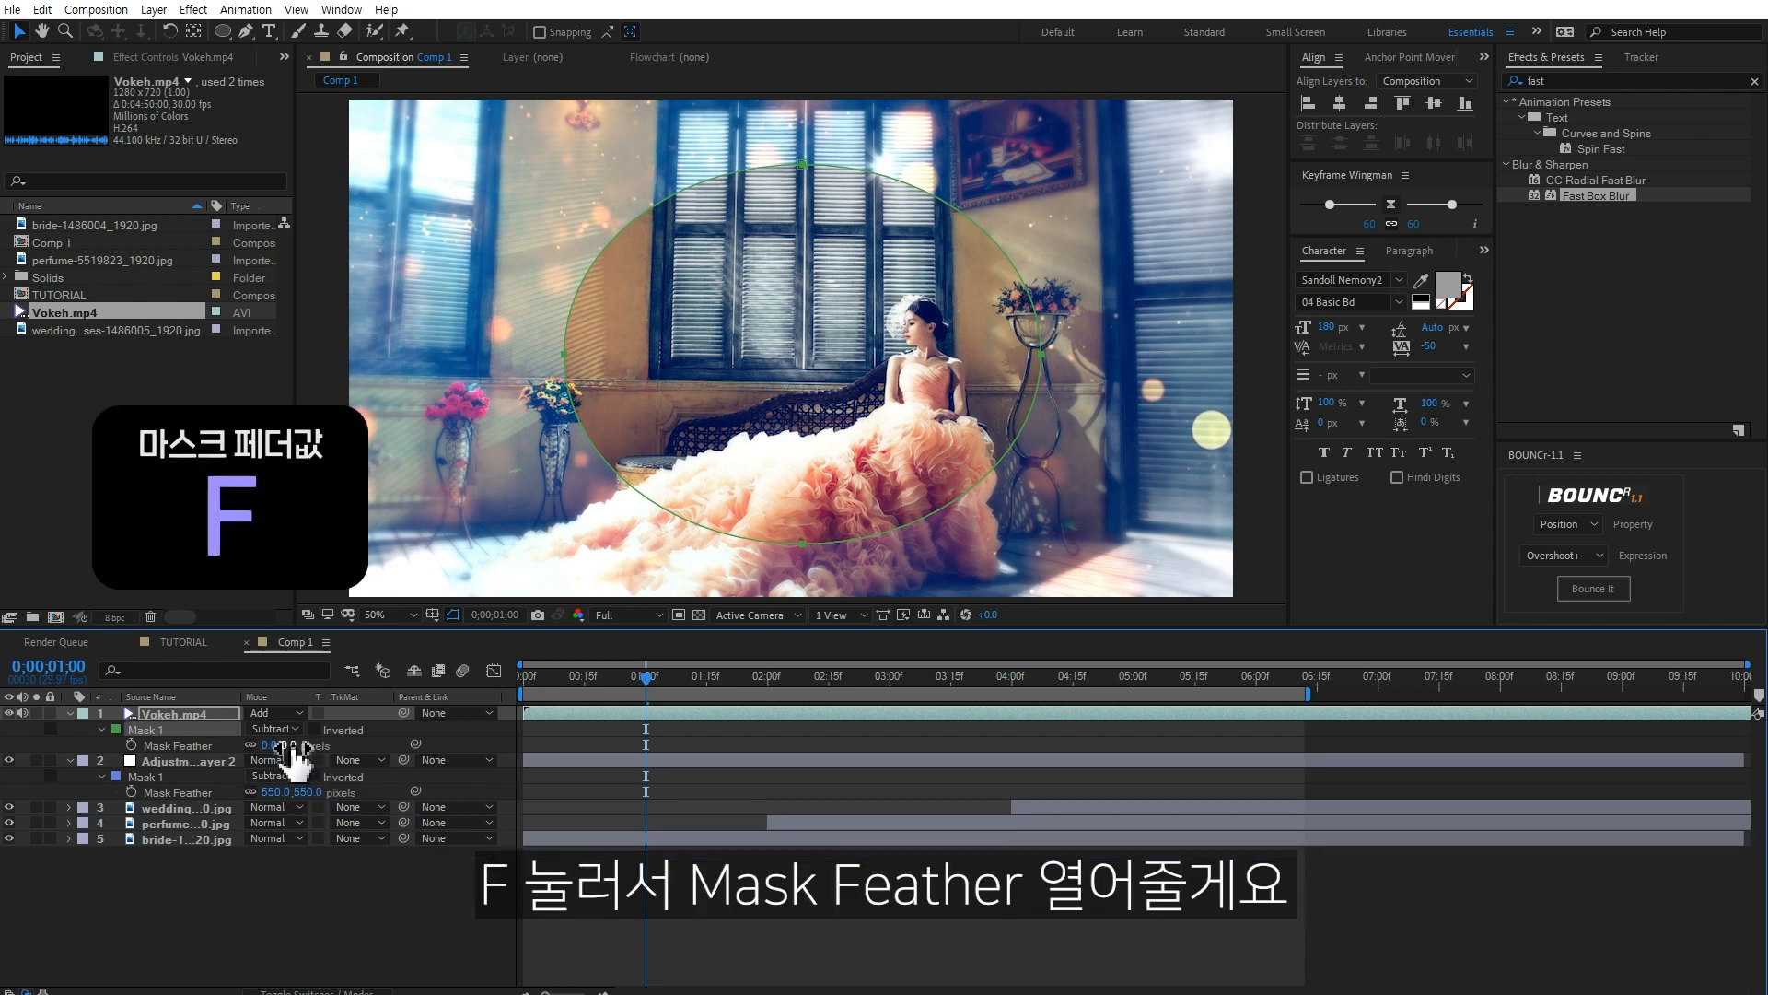
{"action": "left_click_drag", "start_coordinate": [281, 746], "coordinate": [553, 750]}
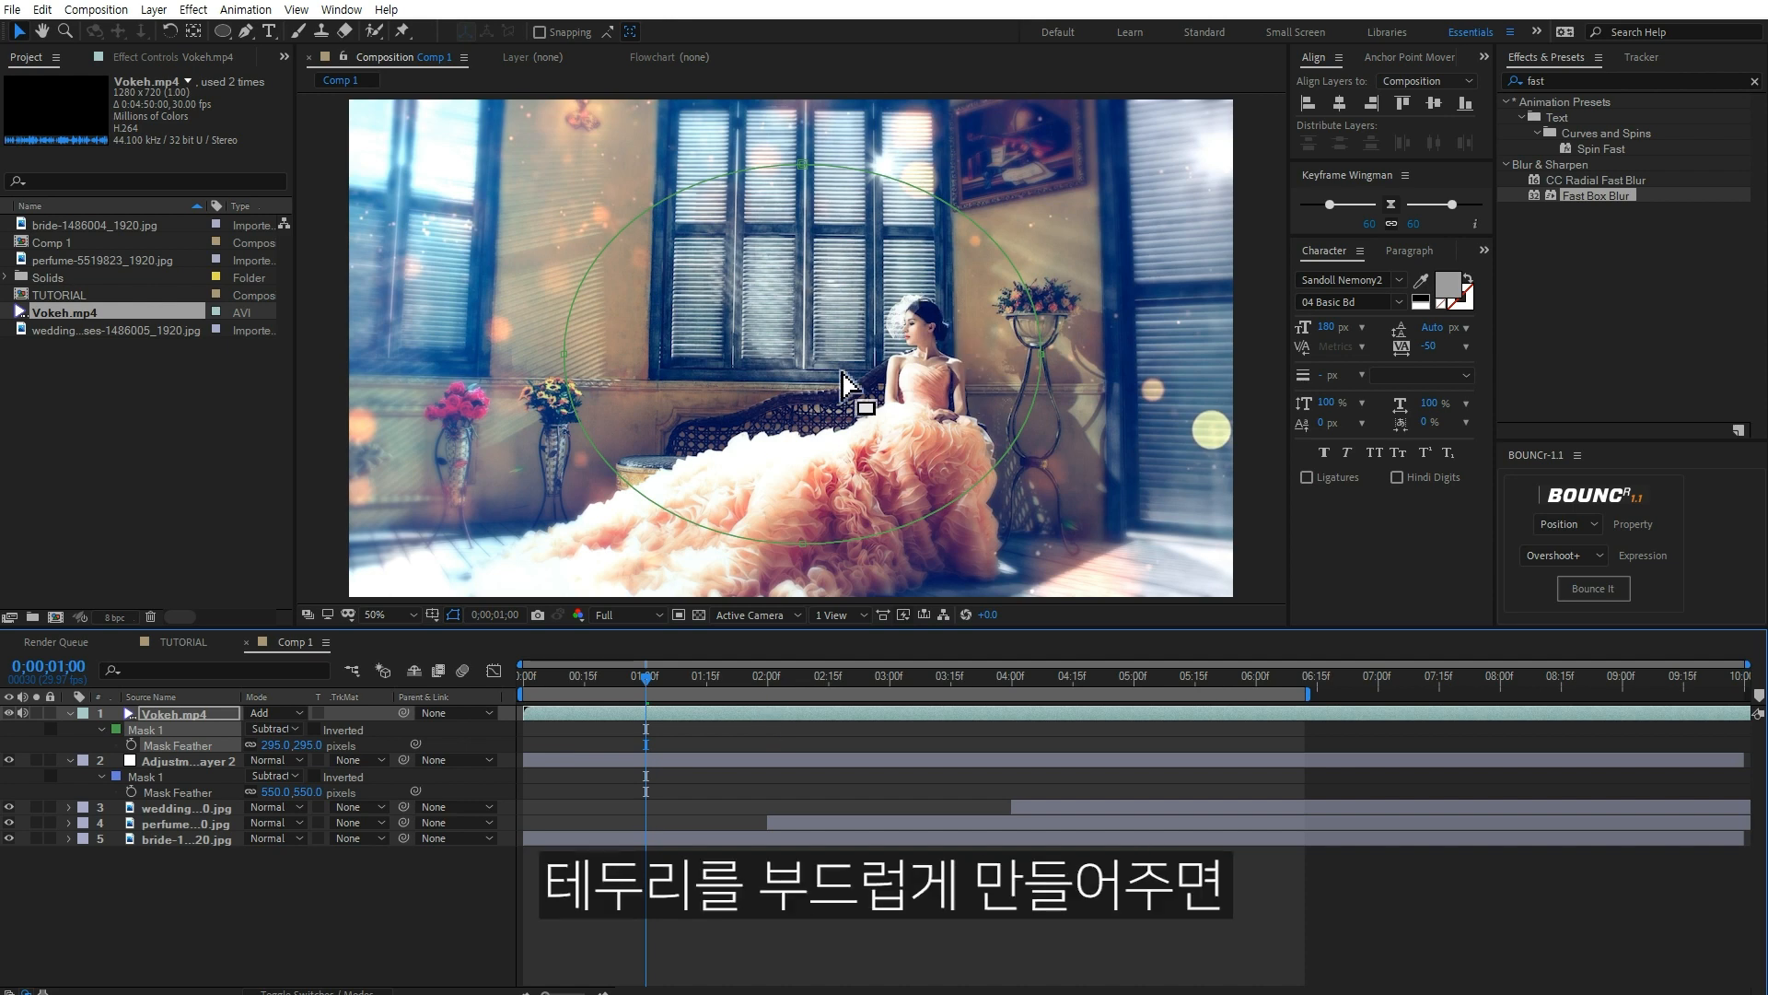
{"action": "left_click_drag", "start_coordinate": [645, 686], "coordinate": [1214, 682]}
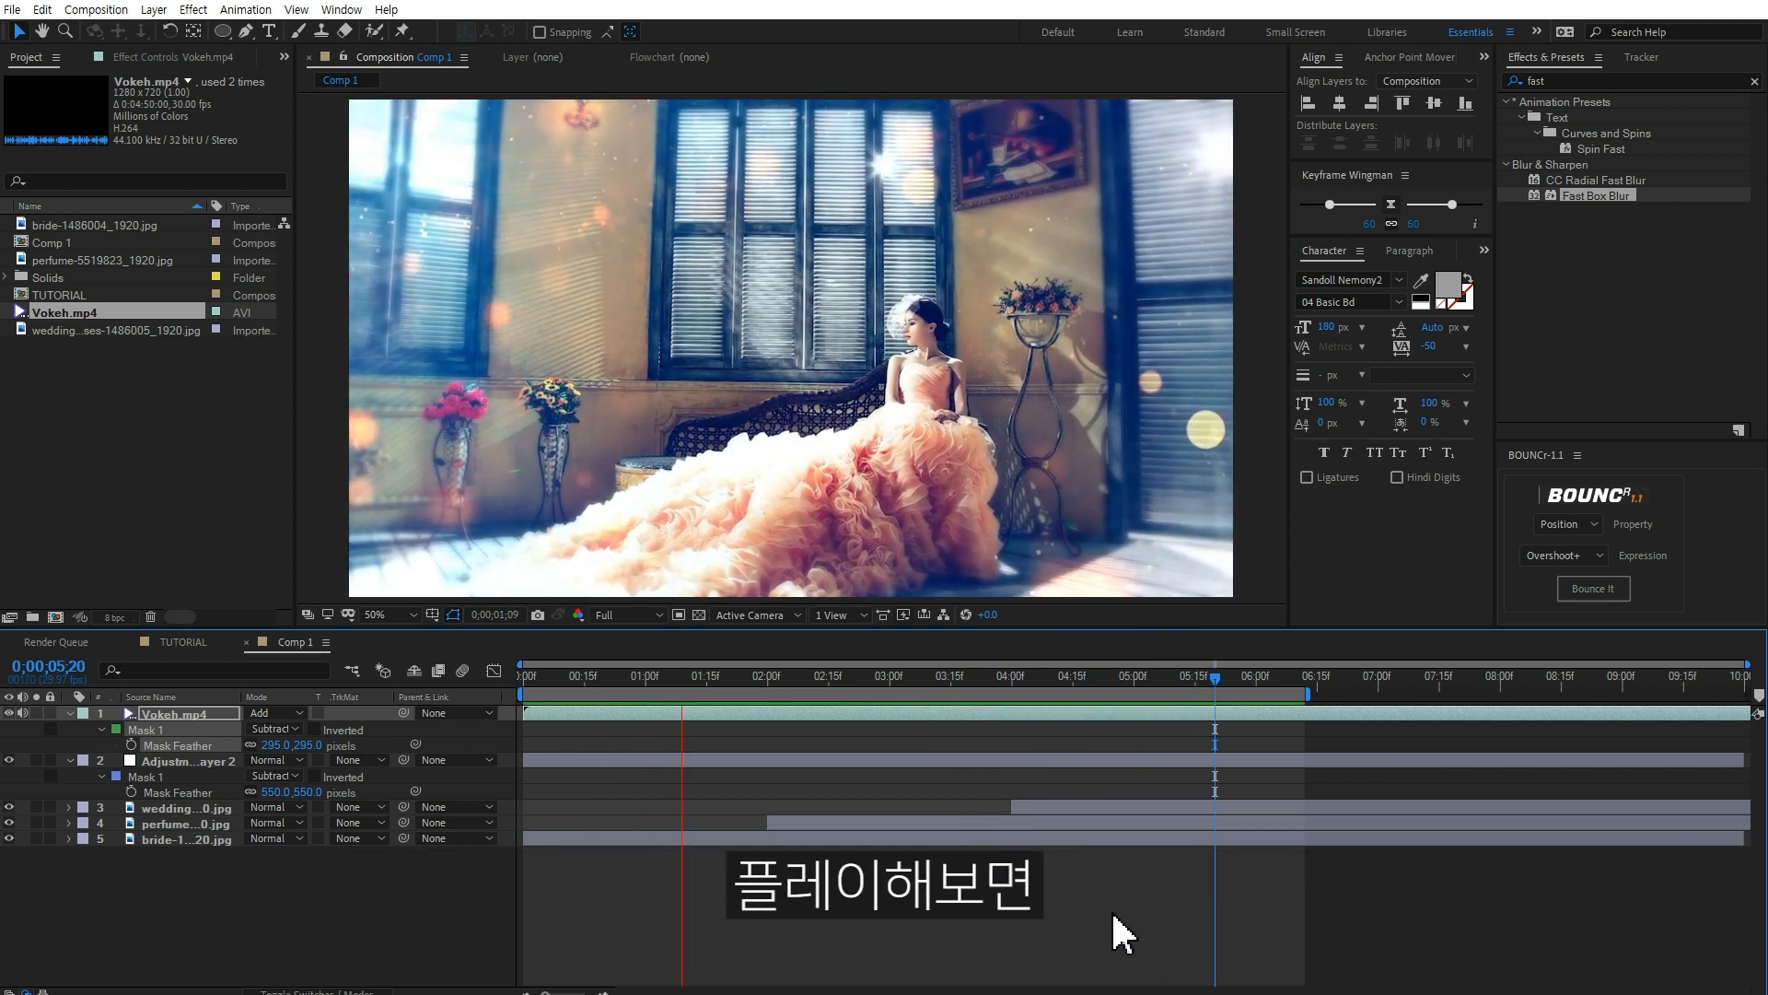